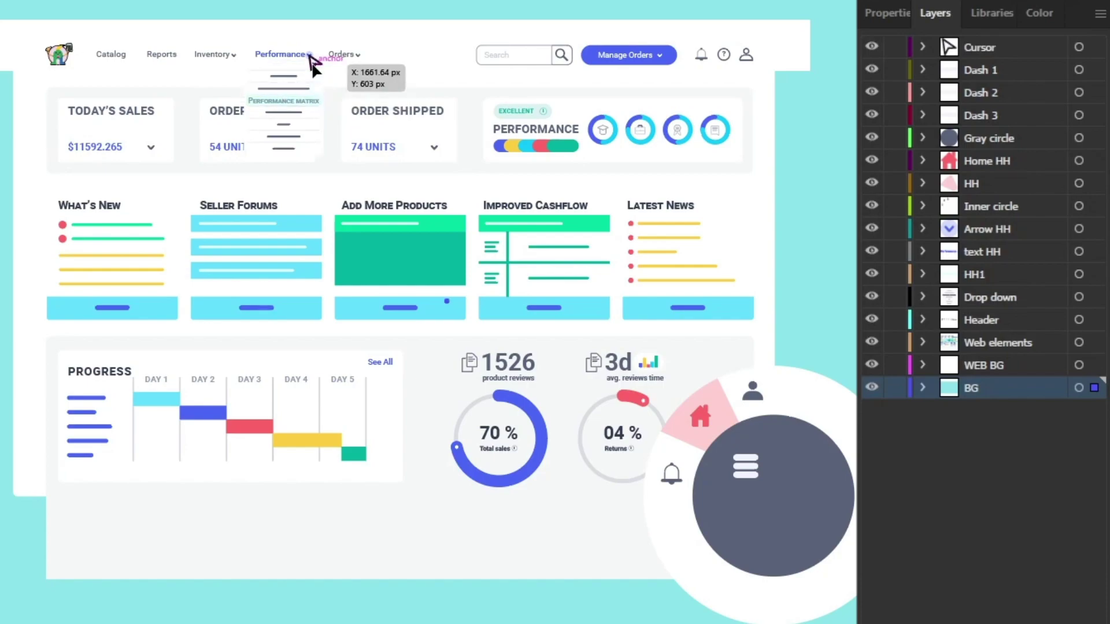
- Examine how the first dashboard artwork is layered by selecting the cursor, menu dashes, profile icon and web elements, undoing any shift
left_click(313, 61)
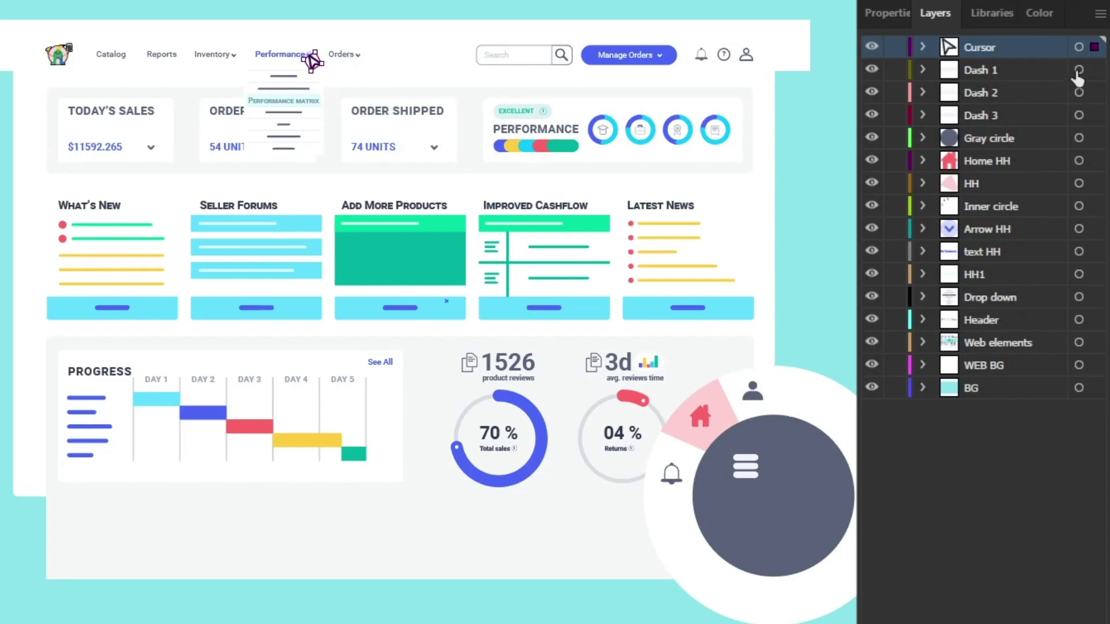
left_click(747, 466)
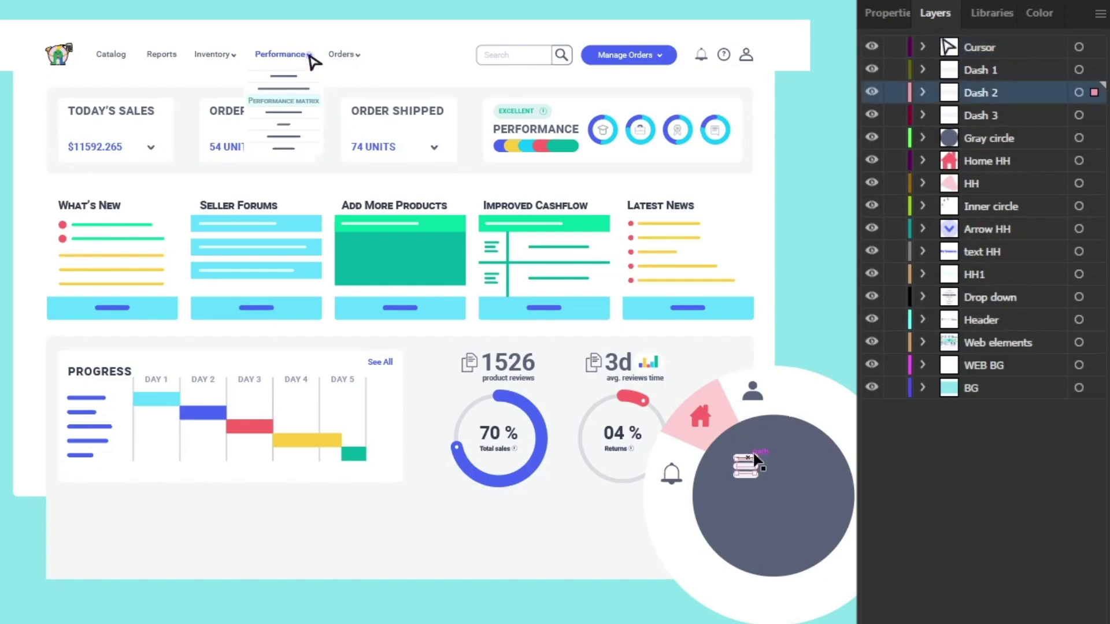
left_click(1079, 70)
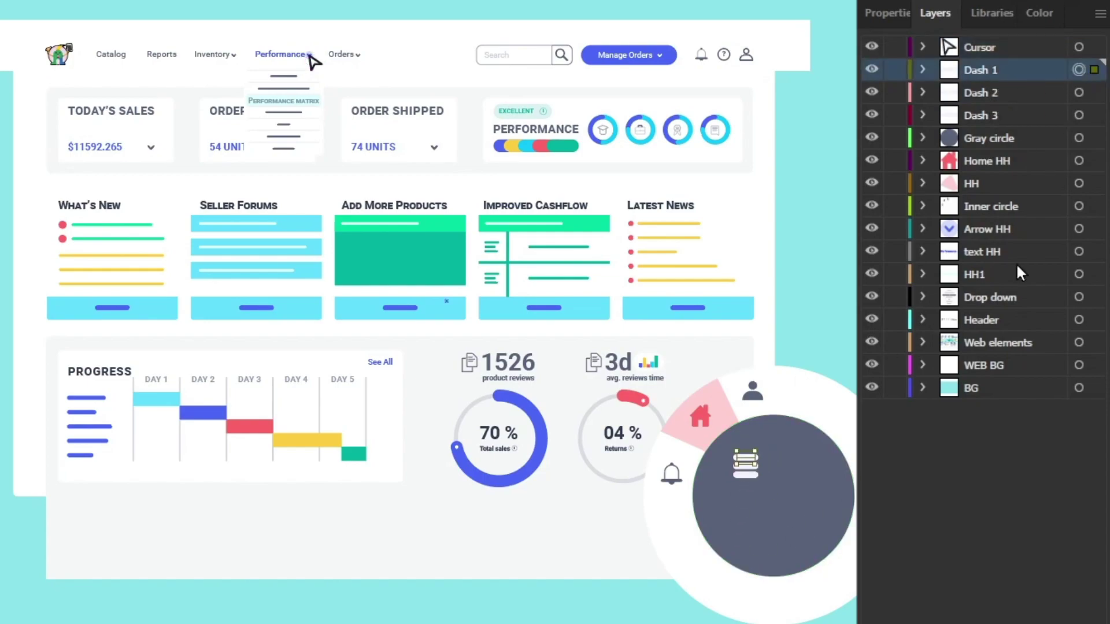
left_click(753, 390)
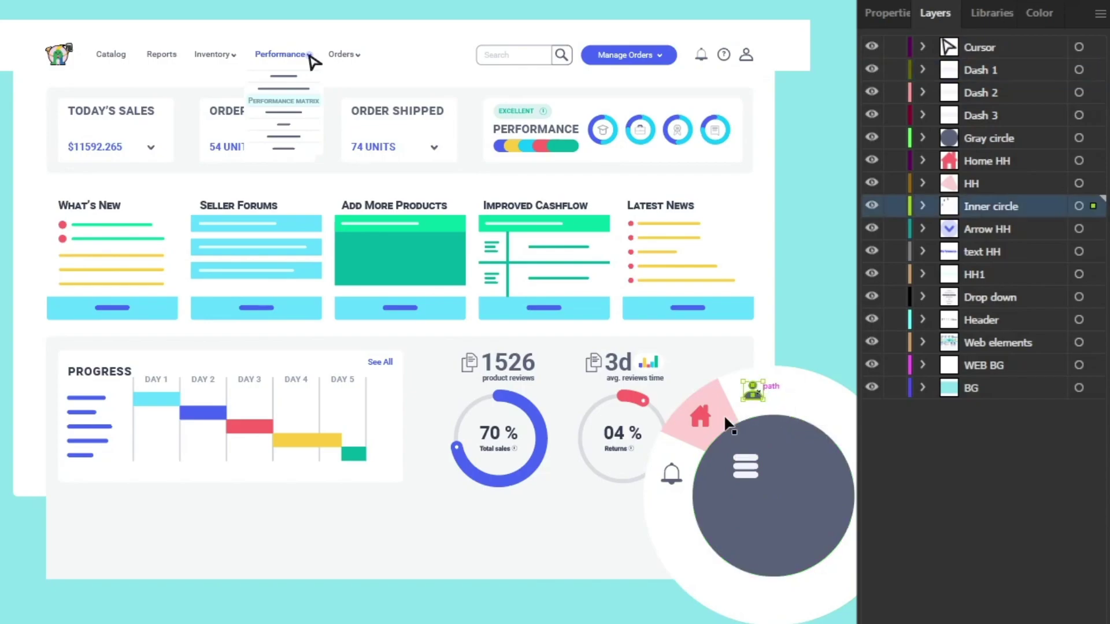
mouse_move(211, 386)
left_mouse_down()
mouse_move(262, 431)
mouse_move(233, 399)
mouse_move(213, 411)
mouse_move(231, 391)
left_mouse_up()
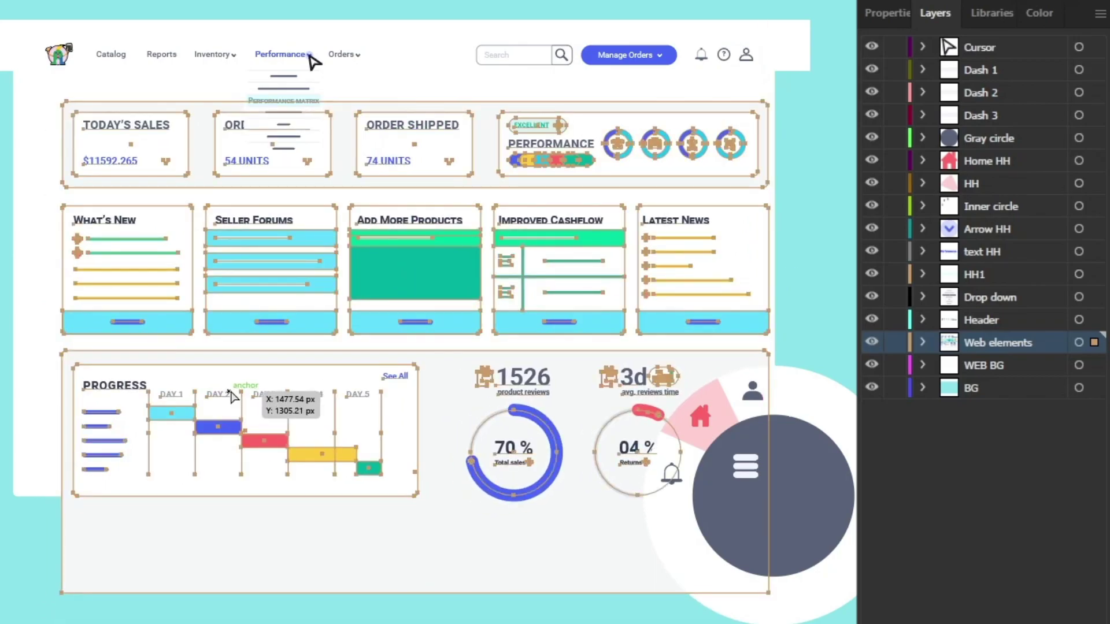
key("ctrl+z")
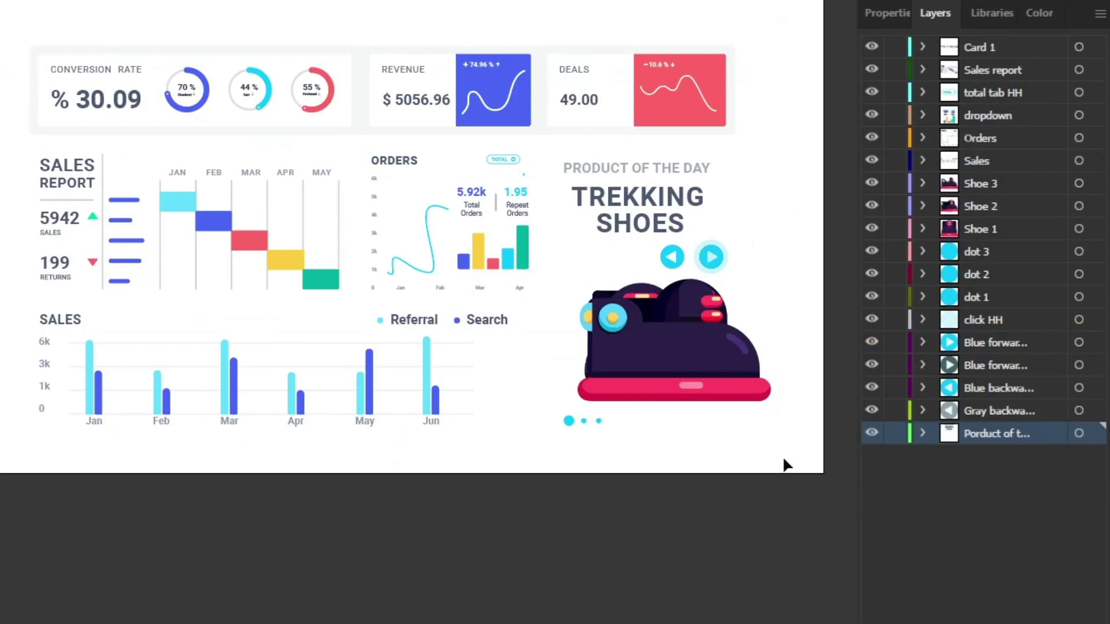
- Examine the second artwork's layers by selecting the top cards, sales report, orders dropdown and product title in turn
left_click(35, 58)
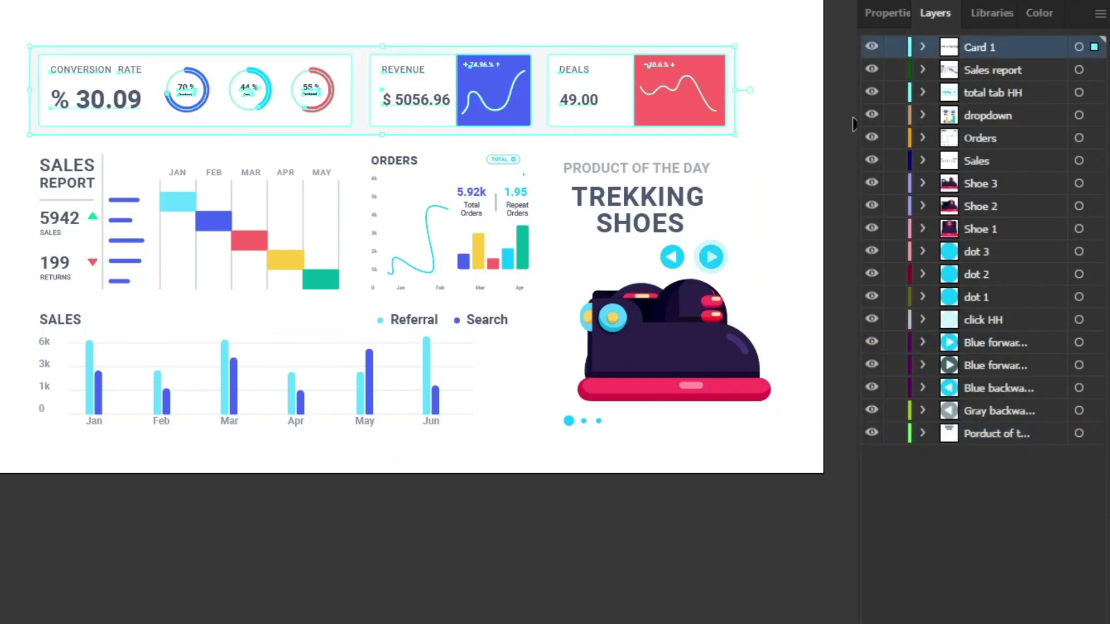
left_click_drag(19, 158, 319, 298)
left_click_drag(496, 178, 526, 209)
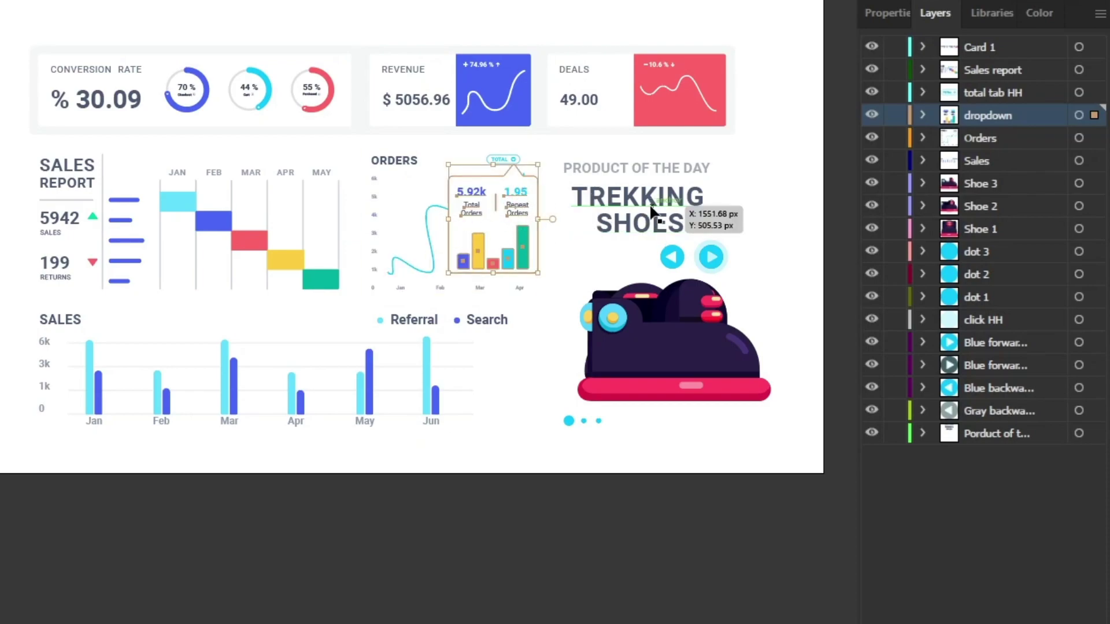
left_click(657, 224)
left_click(845, 336)
- Move the top two stacked shoe drawings aside to check they are separate layers, and undo the moves
left_click_drag(687, 345, 810, 159)
left_click_drag(717, 362, 674, 40)
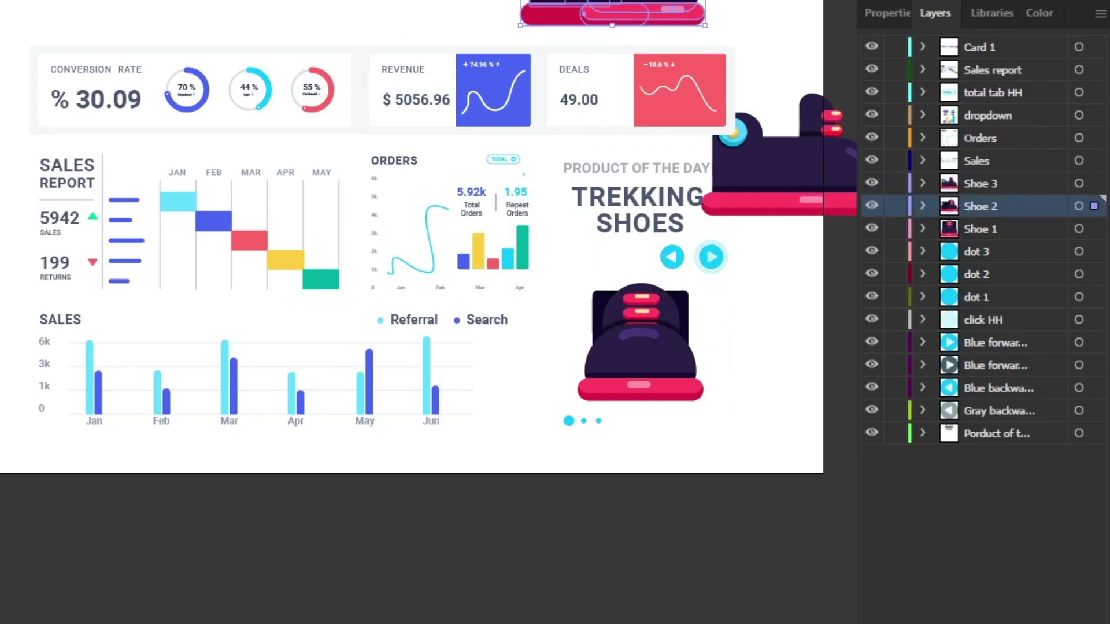
key("ctrl+z")
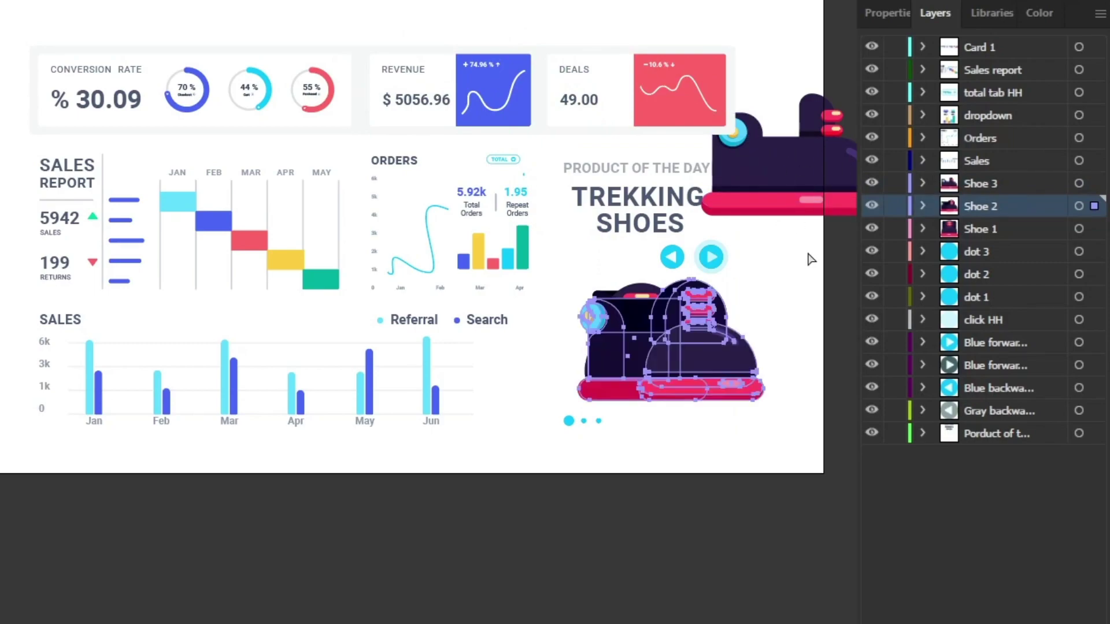
key("ctrl+z")
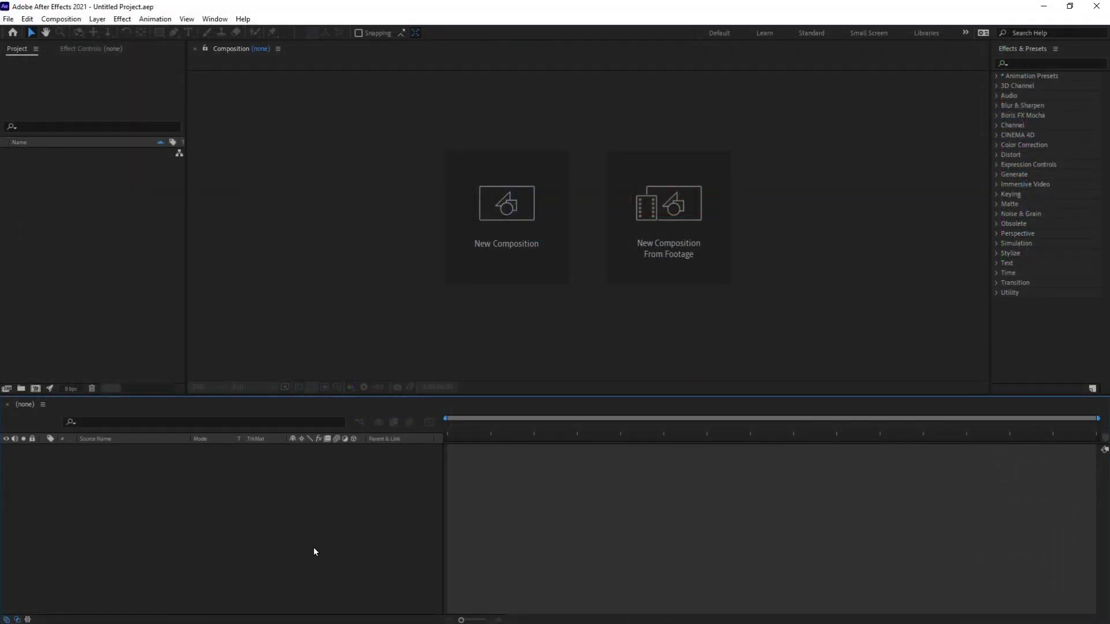
- In After Effects, create a new composition named "Ui animation" at 1920 x 1080 px
left_click(487, 241)
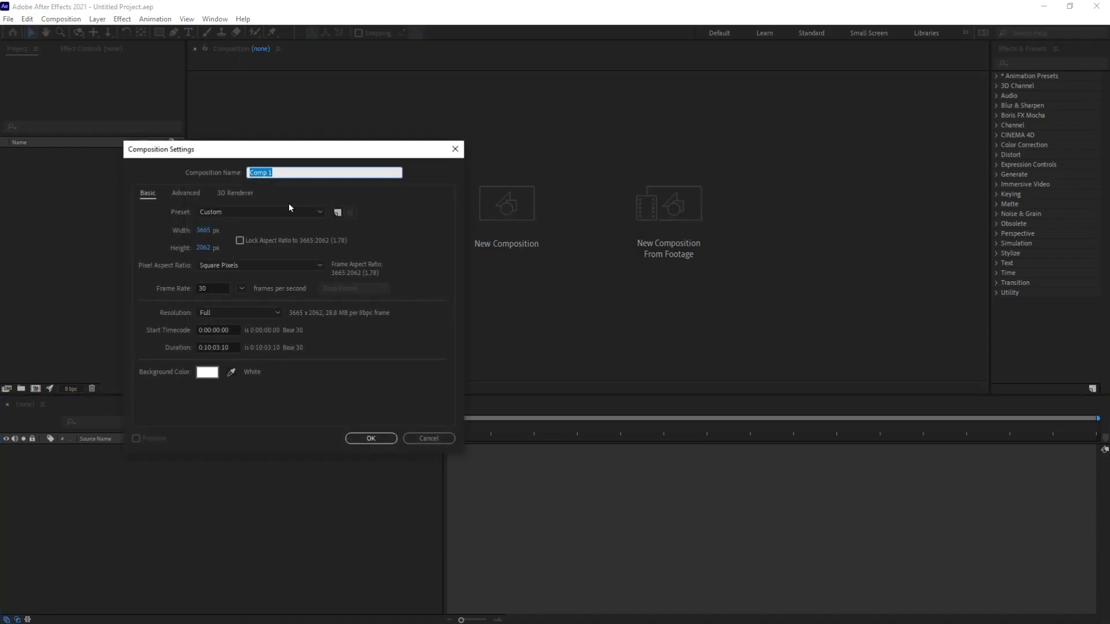
type("Ui animation")
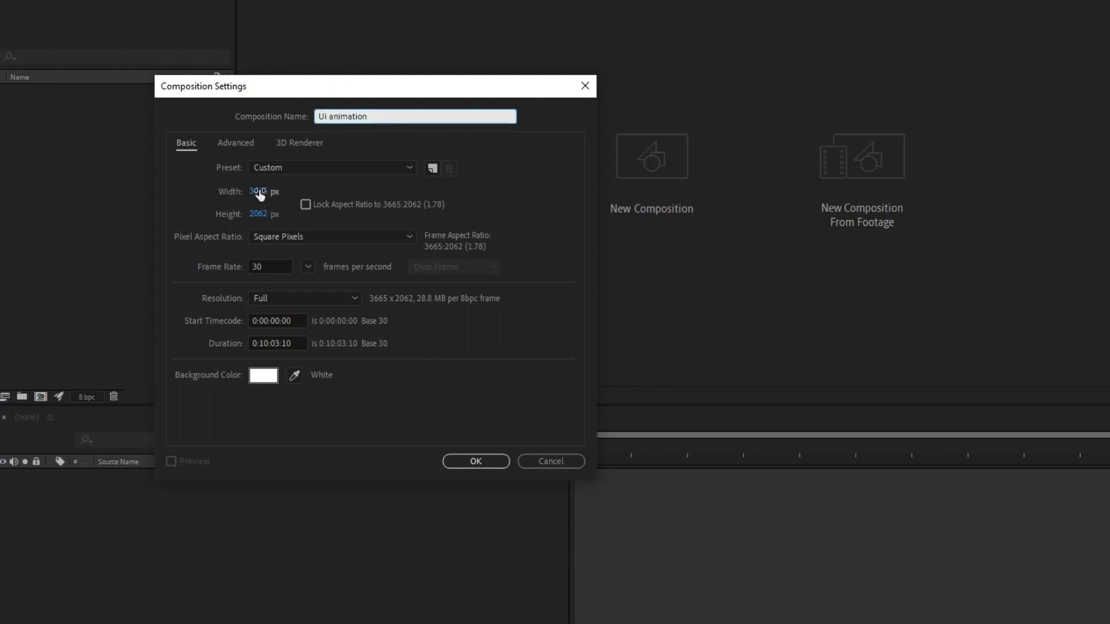
left_click(258, 191)
type("1920")
key("Tab")
type("1080")
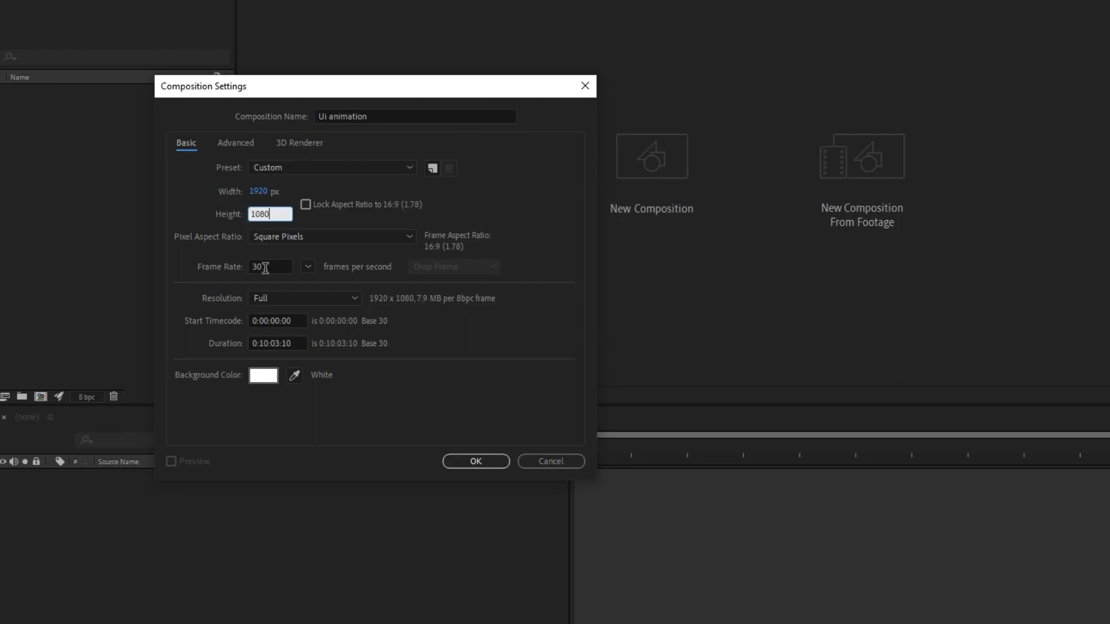
left_click(467, 464)
- Import the Illustrator files UI 1 and UI 2 together as Composition - Retain Layer Sizes
double_click(87, 193)
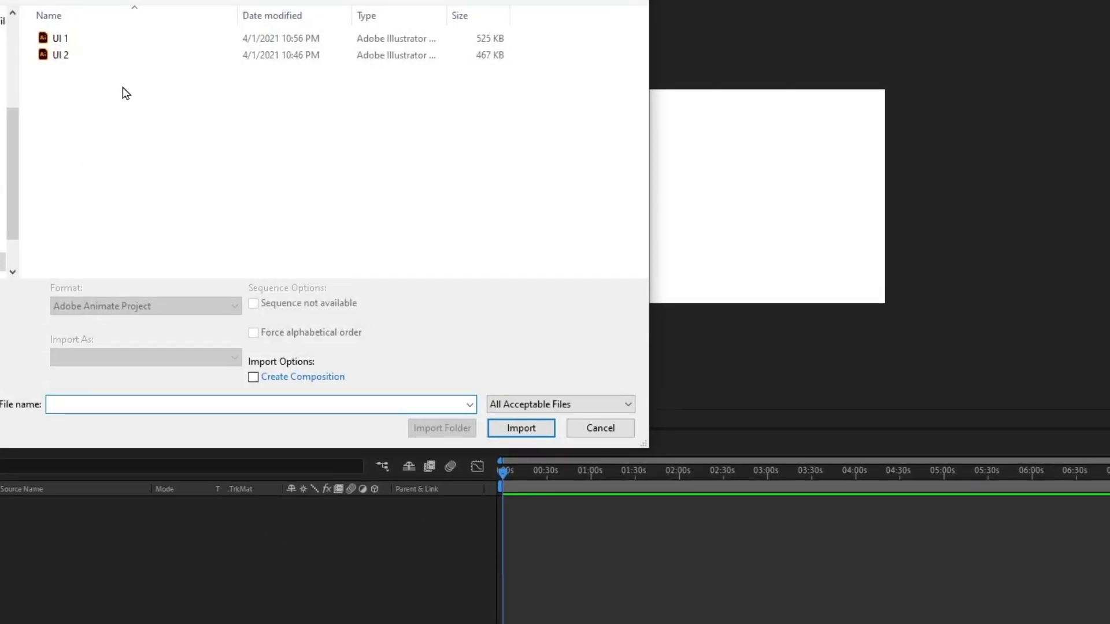
left_click_drag(126, 93, 83, 47)
left_click(87, 358)
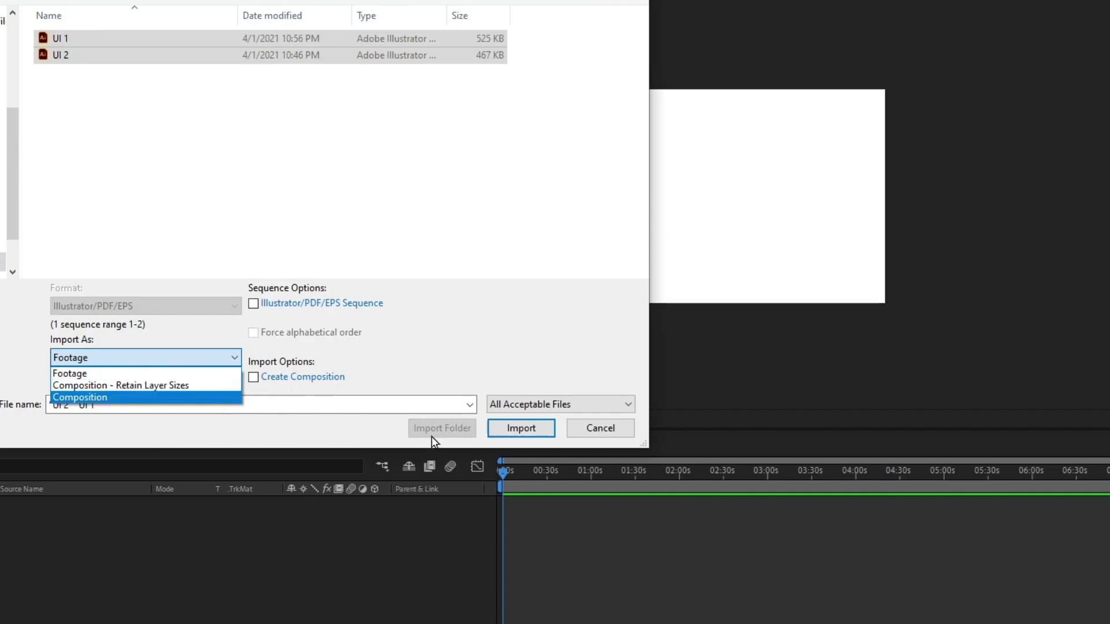
left_click(220, 399)
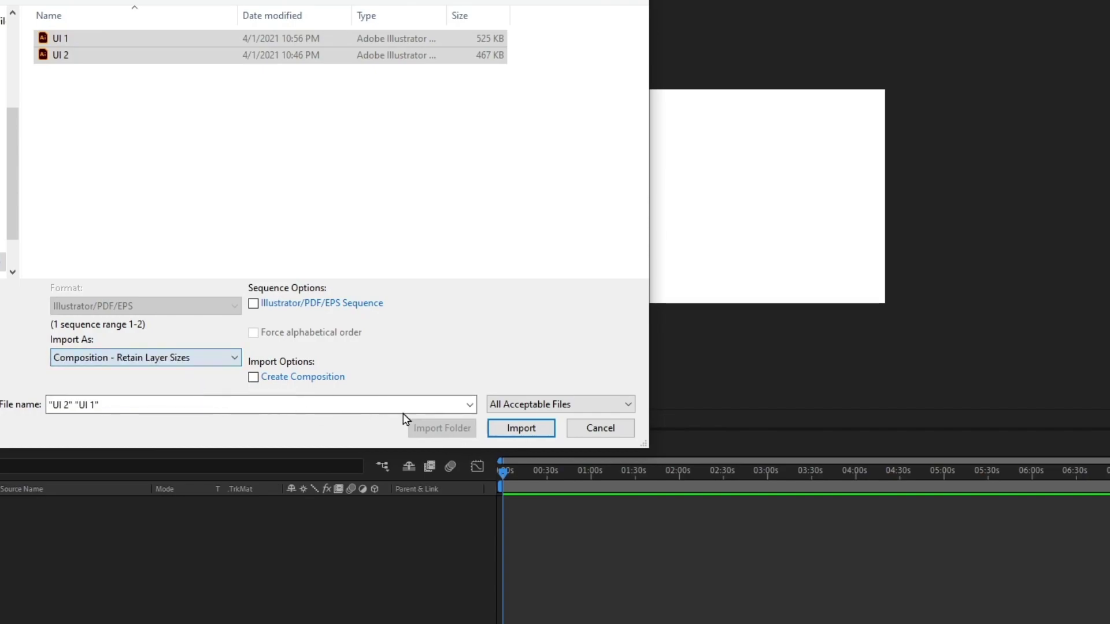
left_click(517, 433)
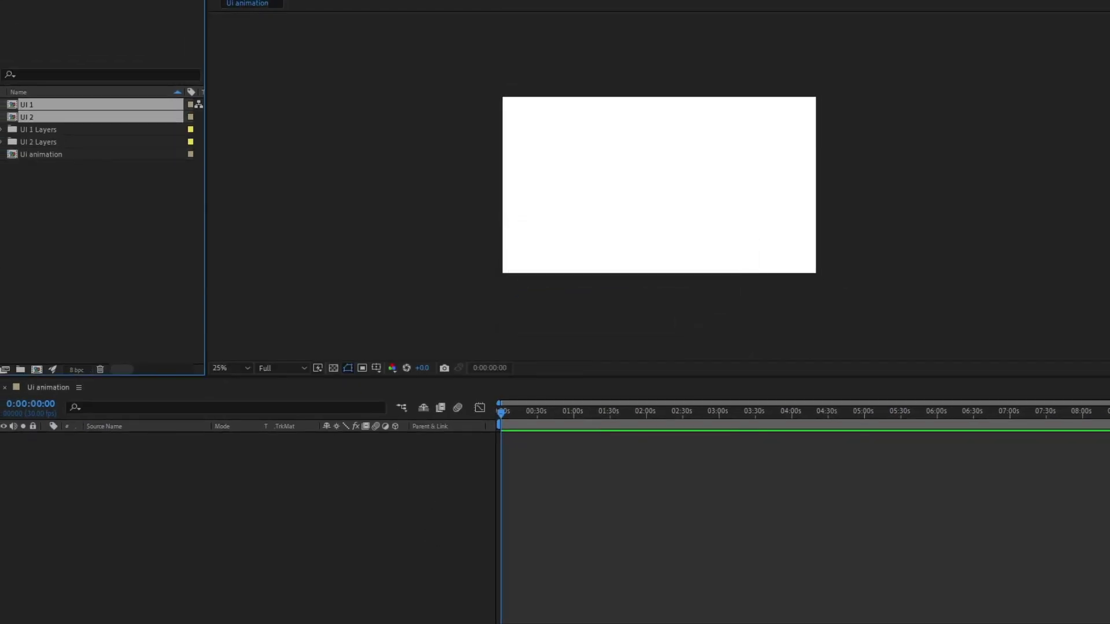
- Add the UI 1 composition to the Ui animation timeline and open it to show its layers
left_click(33, 107)
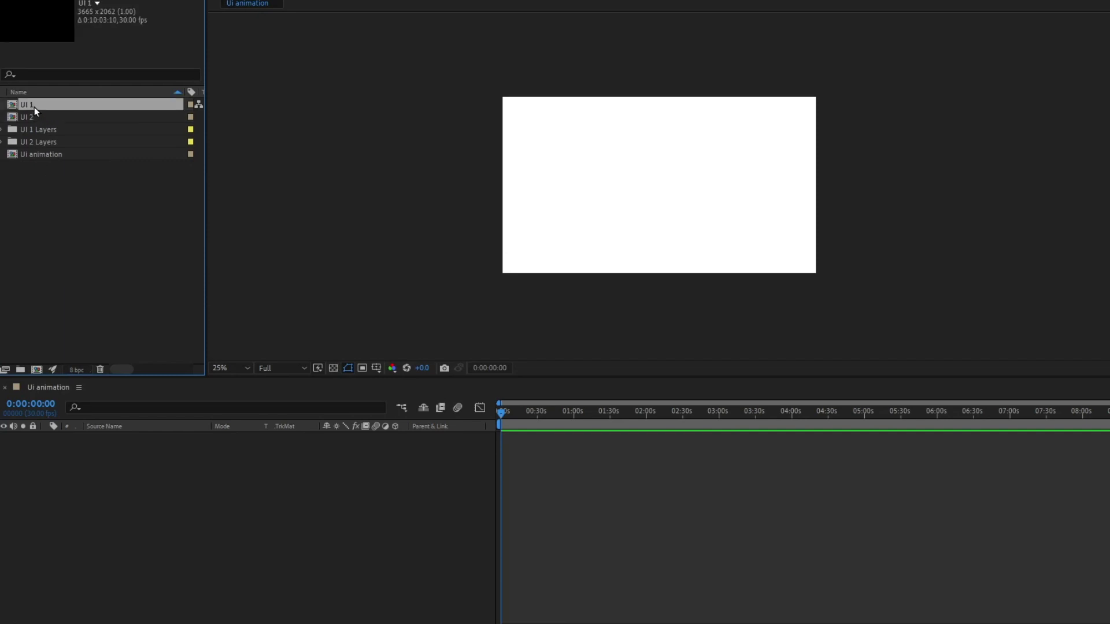
left_click_drag(33, 106, 122, 489)
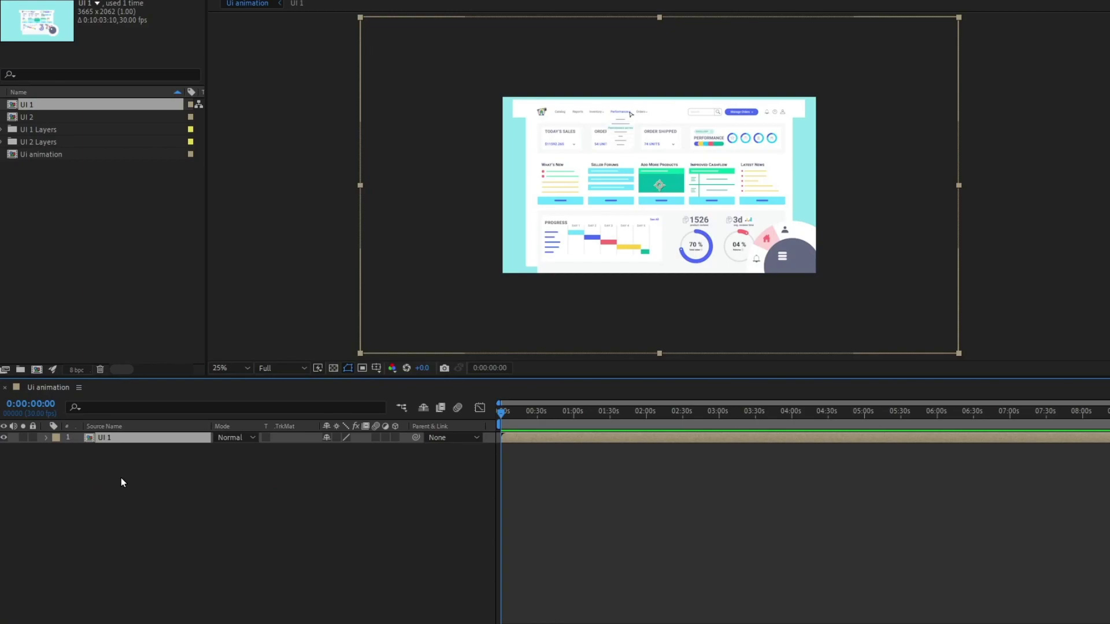
double_click(104, 439)
- Pre-compose all layers from Cursor through Web elements into a new composition named "Web elements"
left_click(126, 584)
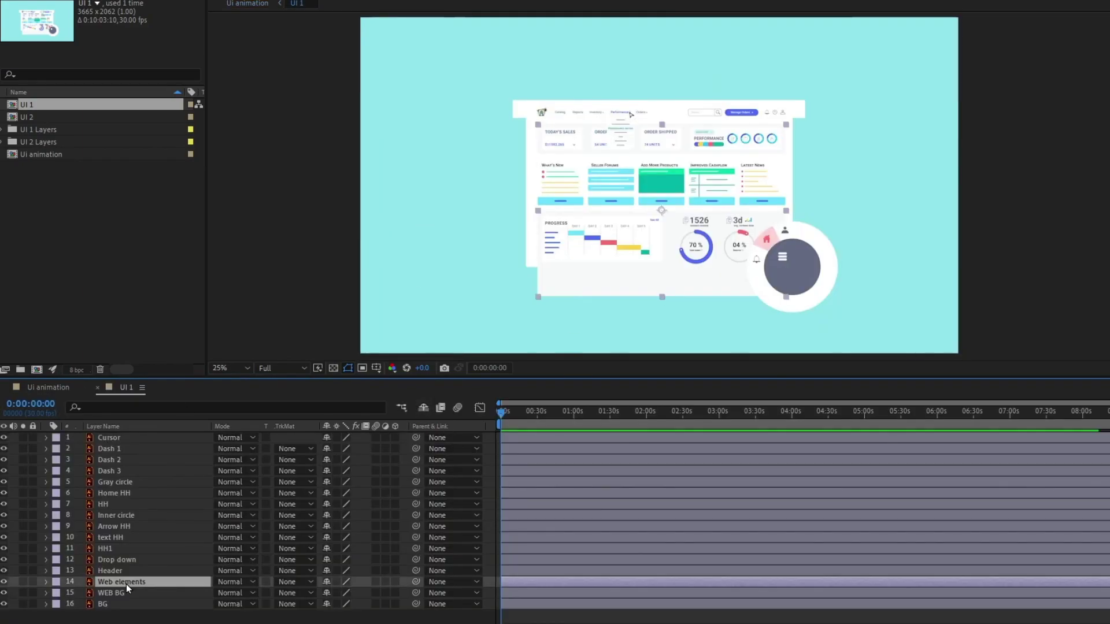
left_click(114, 439, "shift")
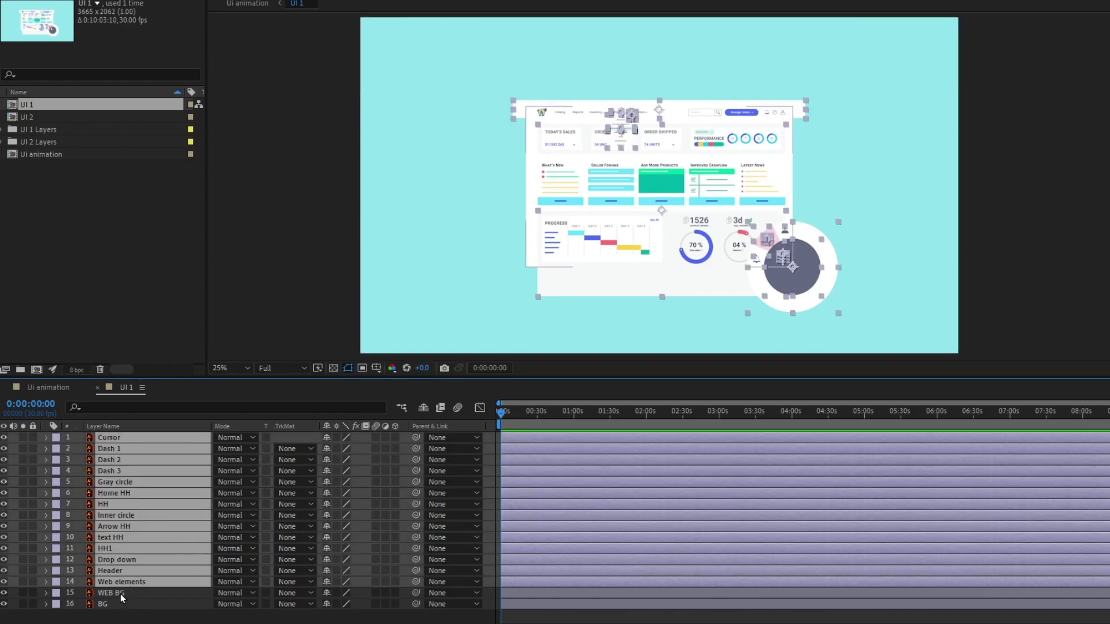
right_click(120, 507)
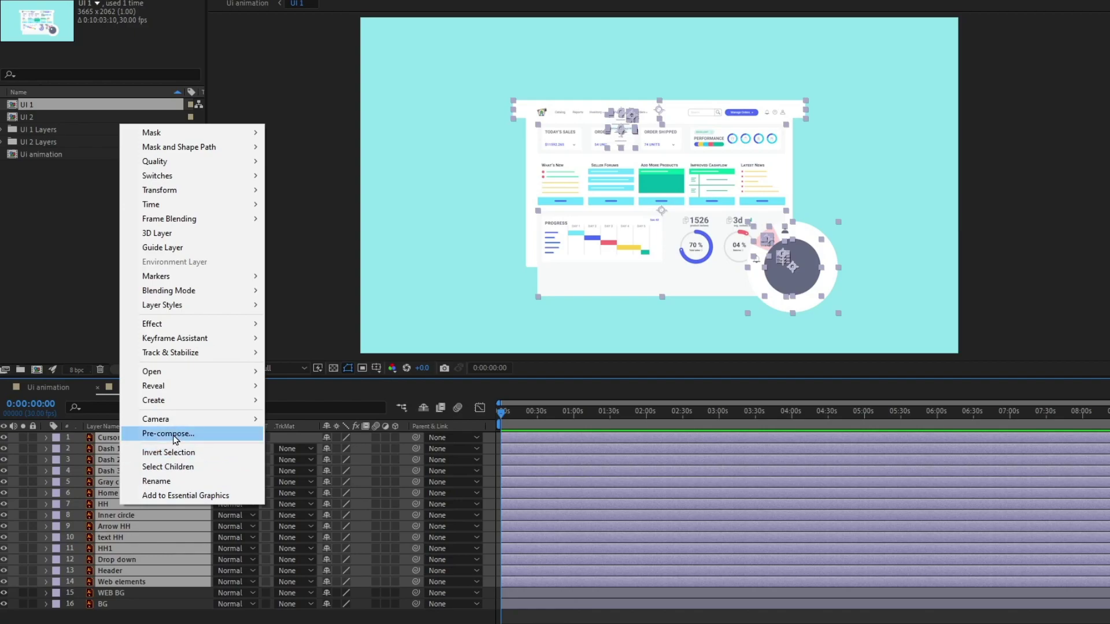
left_click(168, 433)
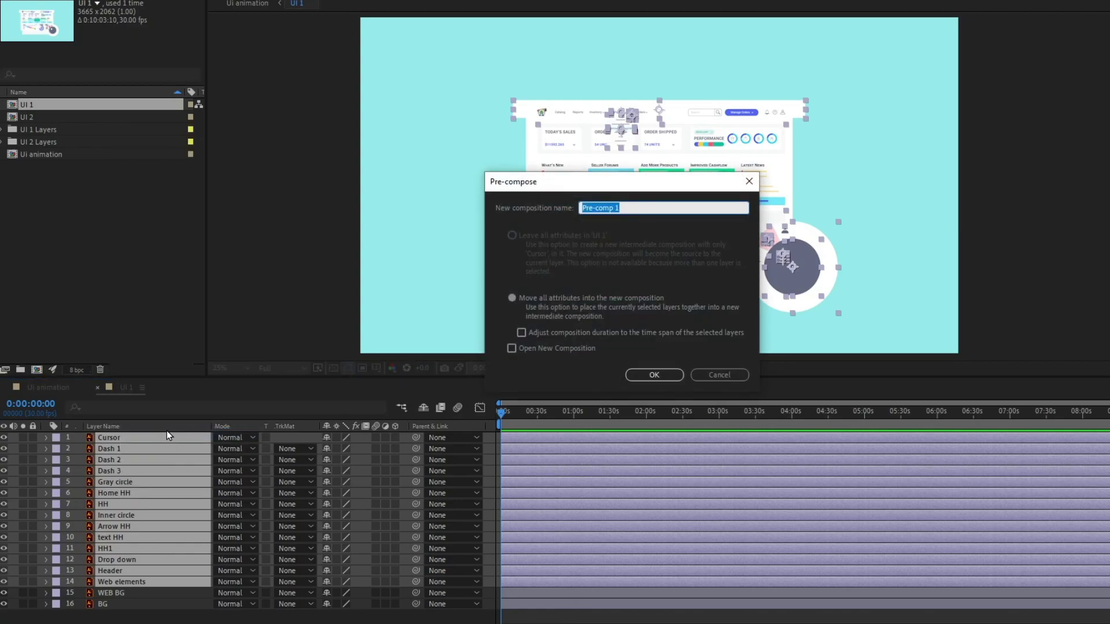
type("Web elements")
left_click(654, 375)
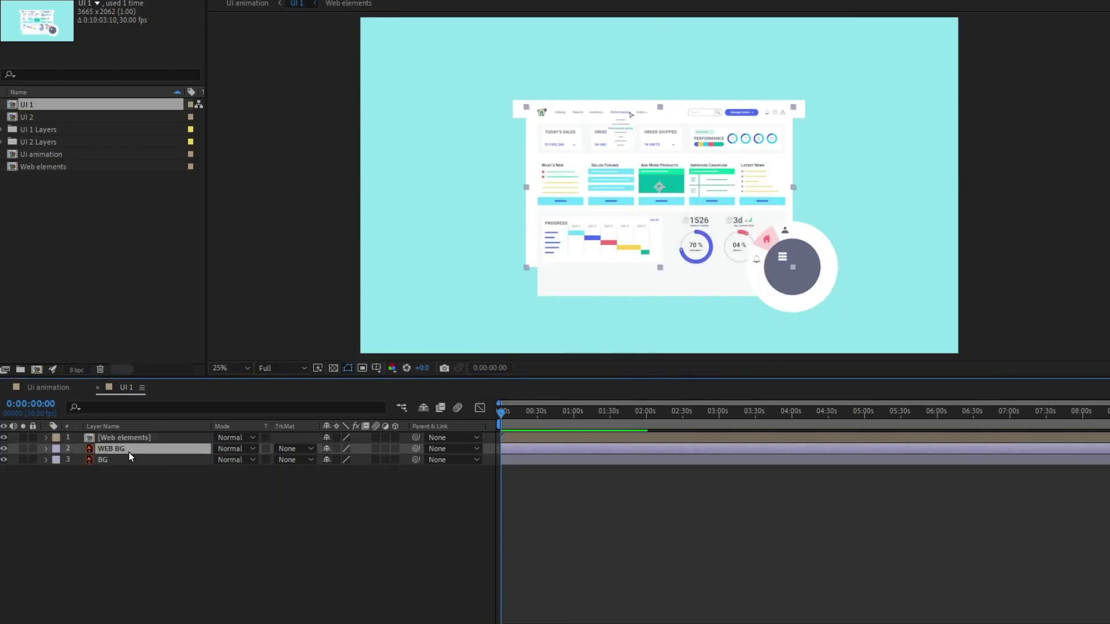
- Duplicate the WEB BG layer and rename the copy "WEB matte"
key("ctrl+d")
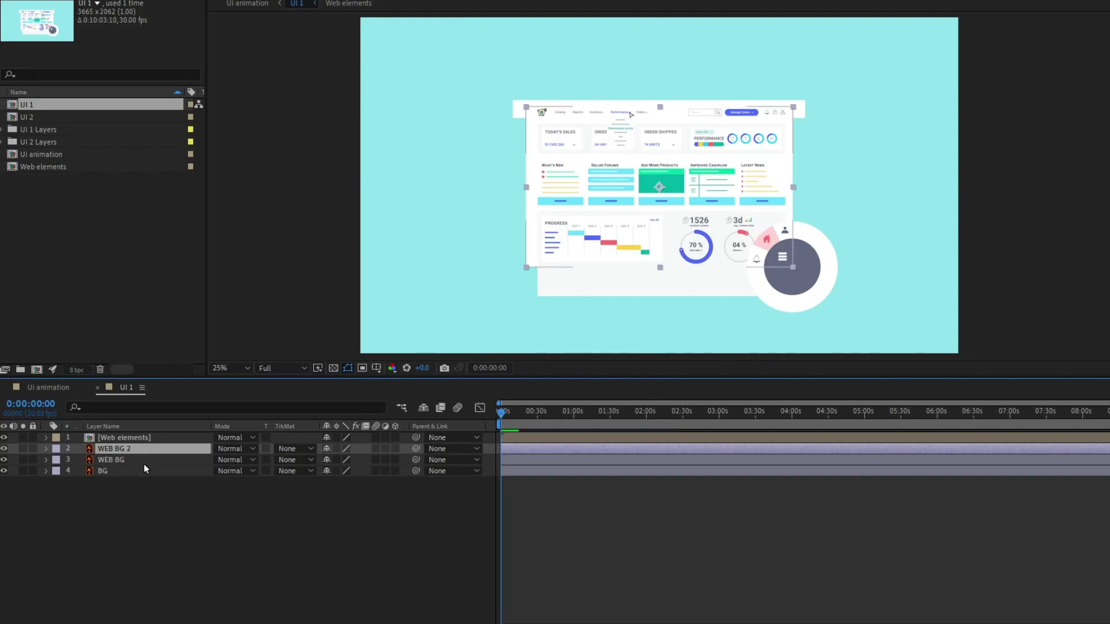
key("Return")
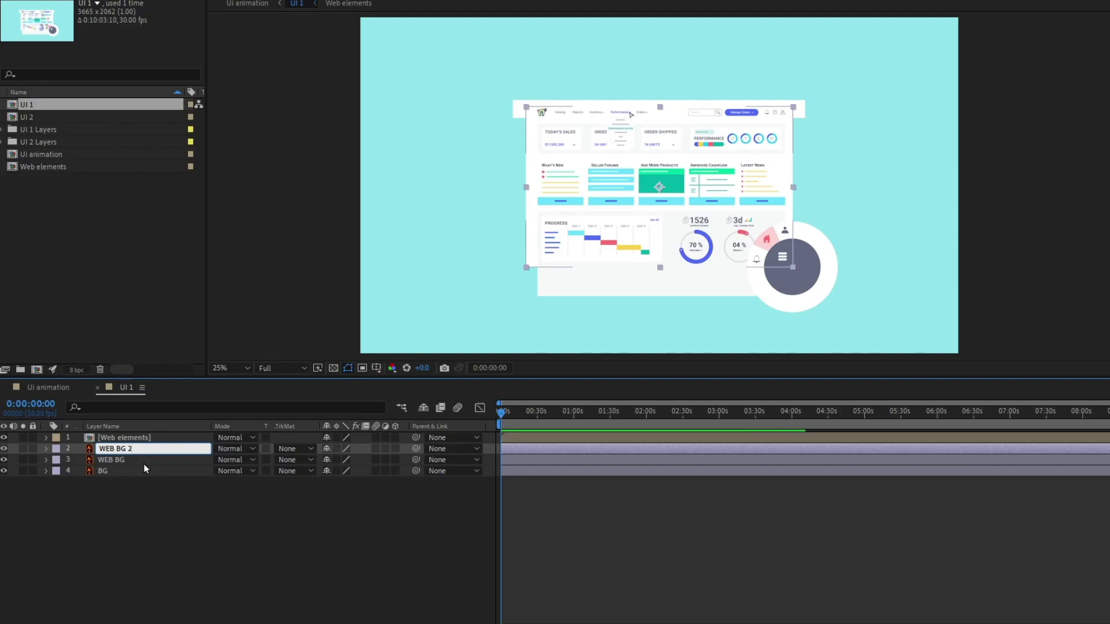
key("BackSpace")
key("BackSpace")
key("BackSpace")
key("BackSpace")
type("matte")
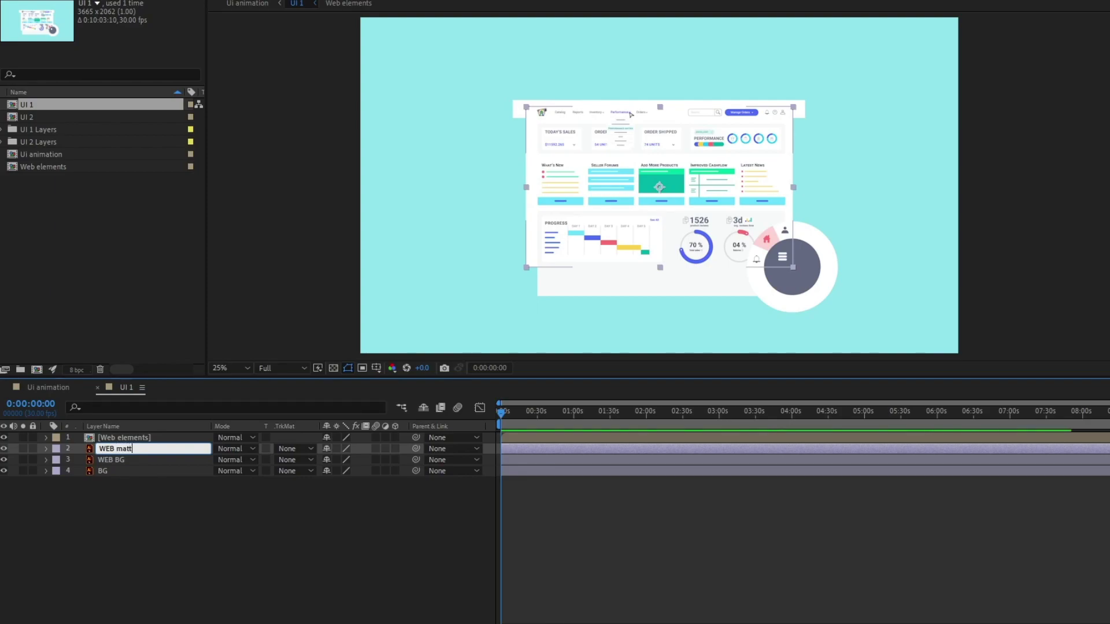
key("Return")
- Move WEB matte directly above the Web elements layer and set Web elements' track matte to Alpha Matte "WEB matte"
key("ctrl+]")
left_click(168, 452)
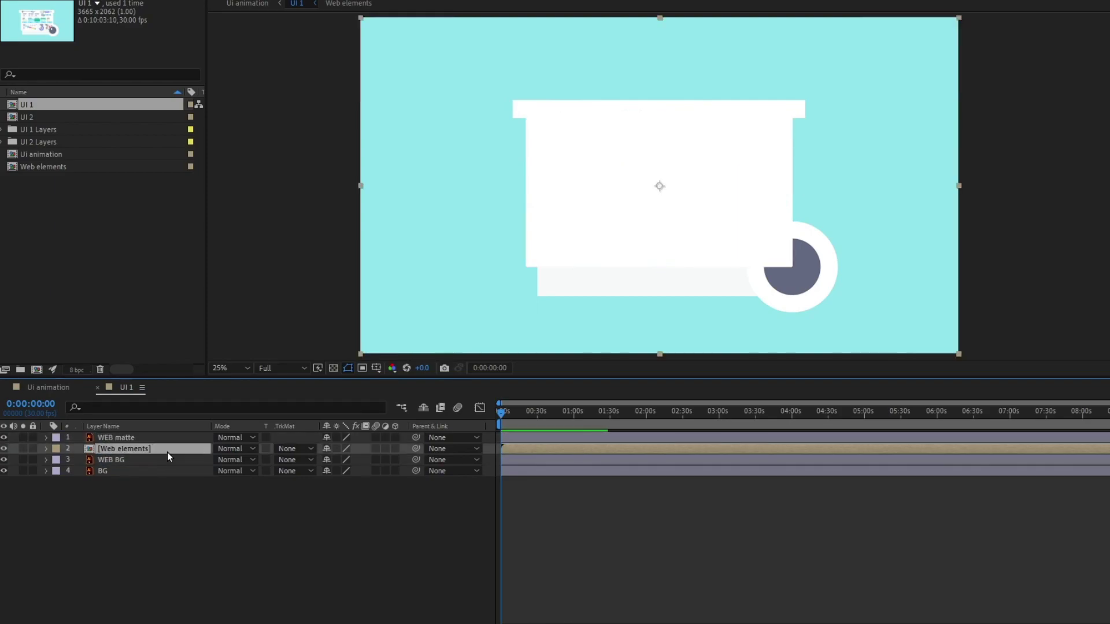
left_click(295, 450)
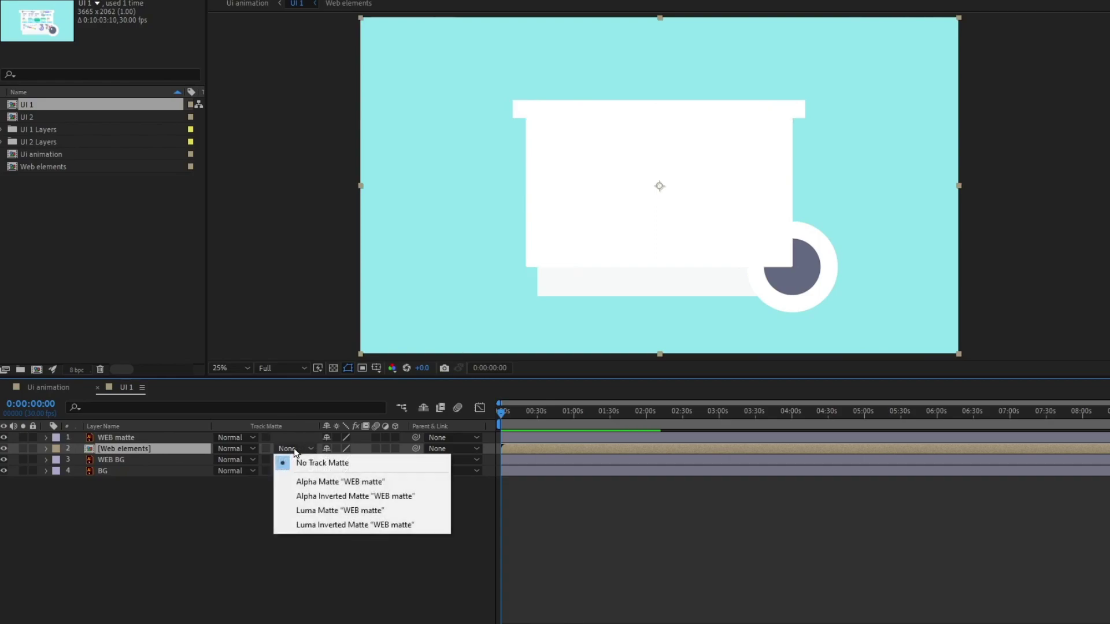
left_click(323, 483)
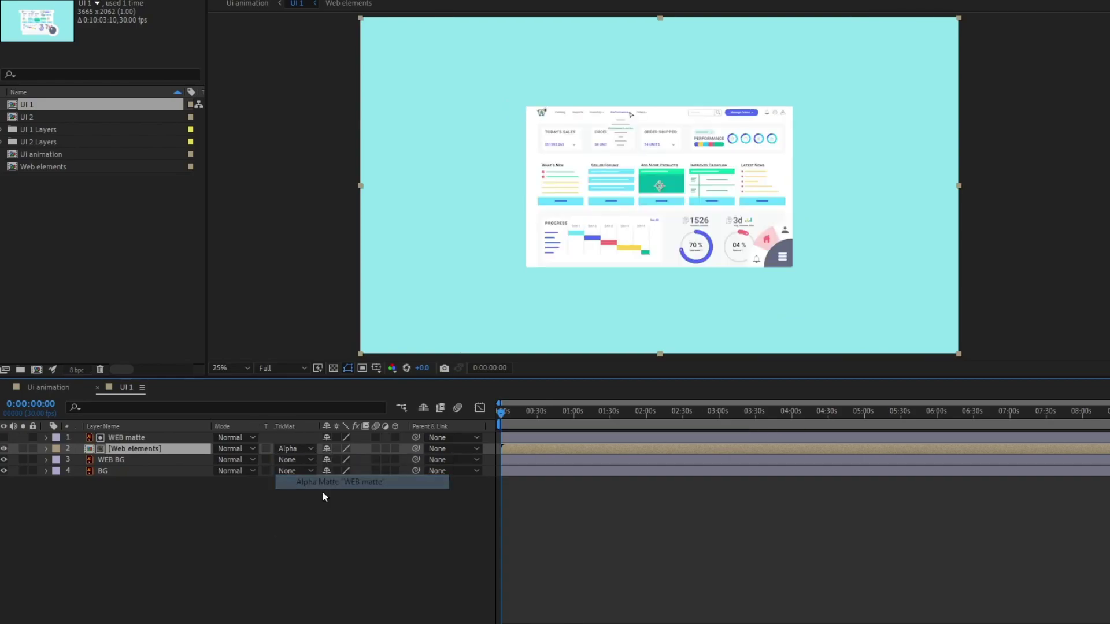
left_click(191, 548)
- Find the Drop Shadow effect and apply it to the WEB BG layer
left_click(111, 460)
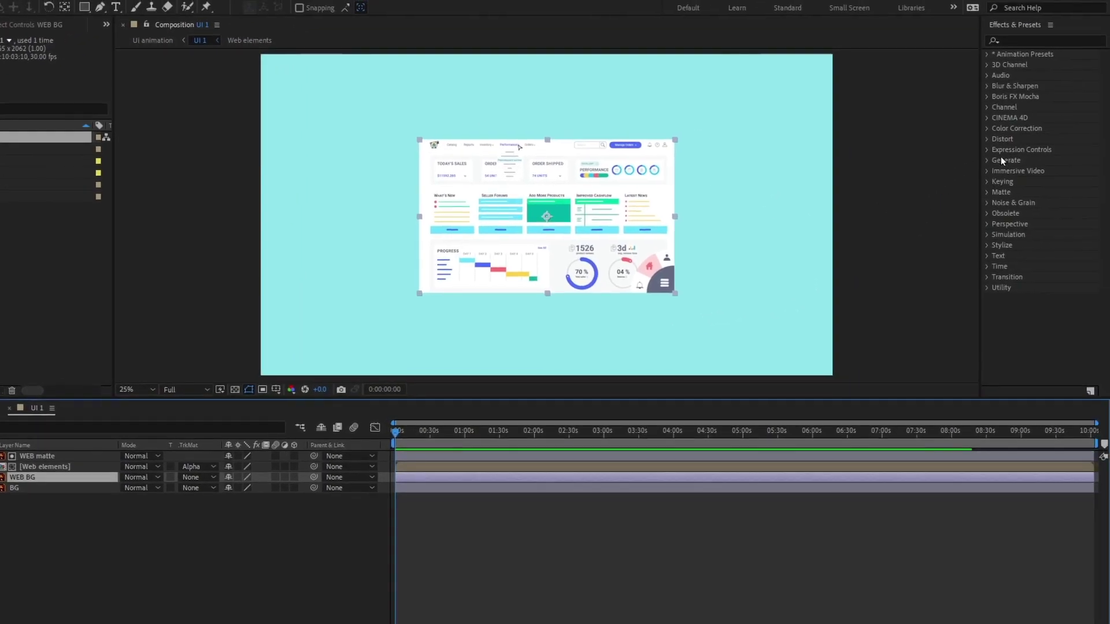
left_click(1026, 41)
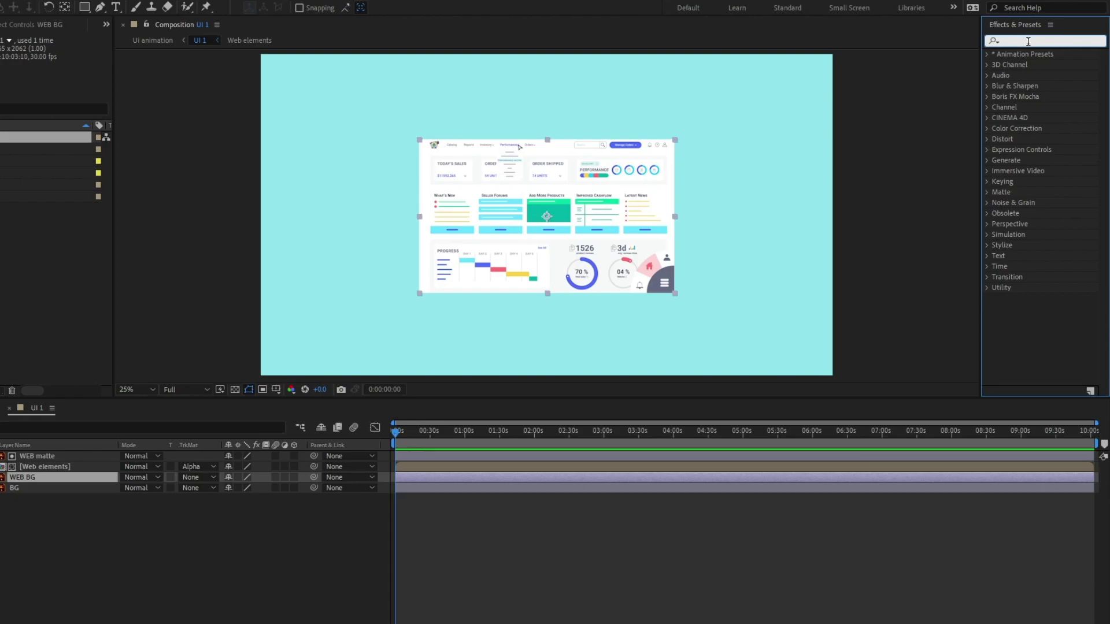
type("drop shadow")
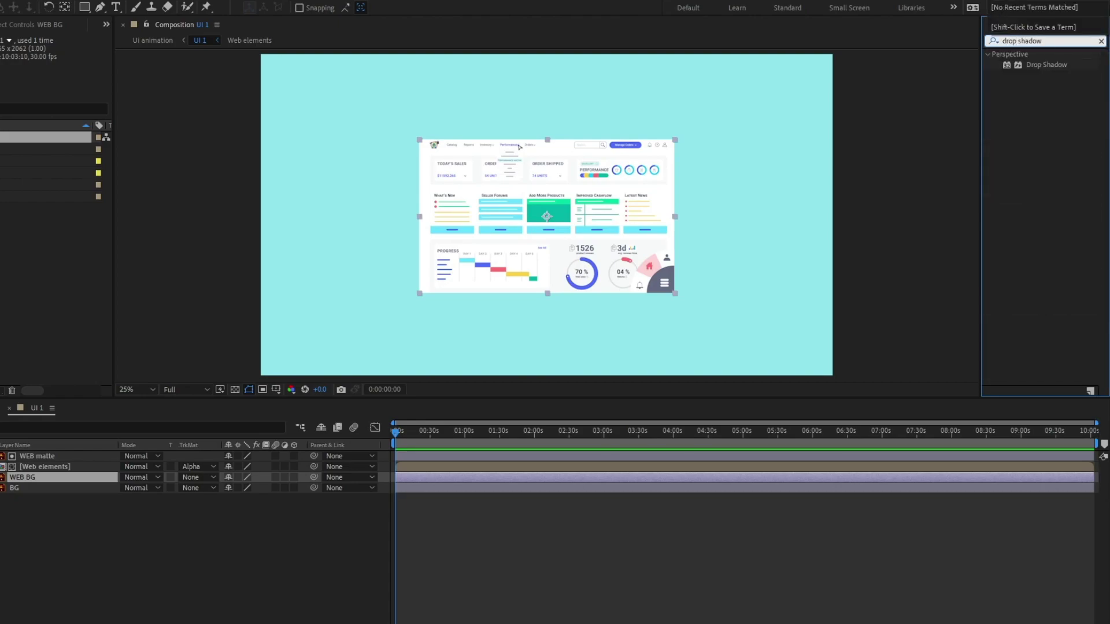
double_click(1046, 64)
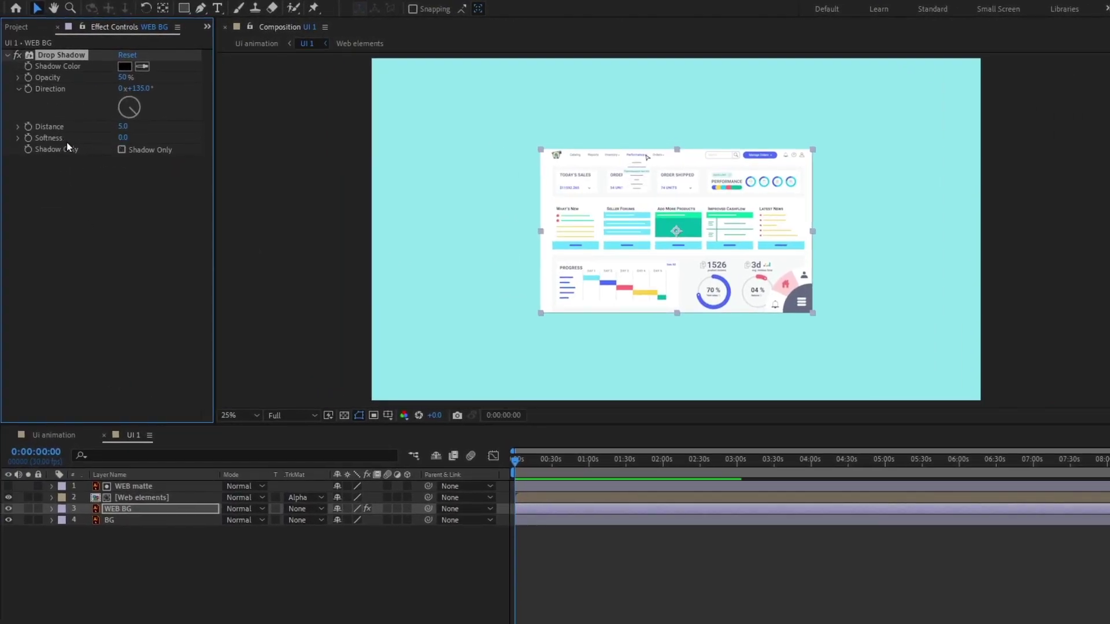
- Set the Drop Shadow on WEB BG to a softness of 90 and an opacity of 20%
left_click_drag(123, 140, 141, 141)
left_click(124, 138)
type("90")
key("Return")
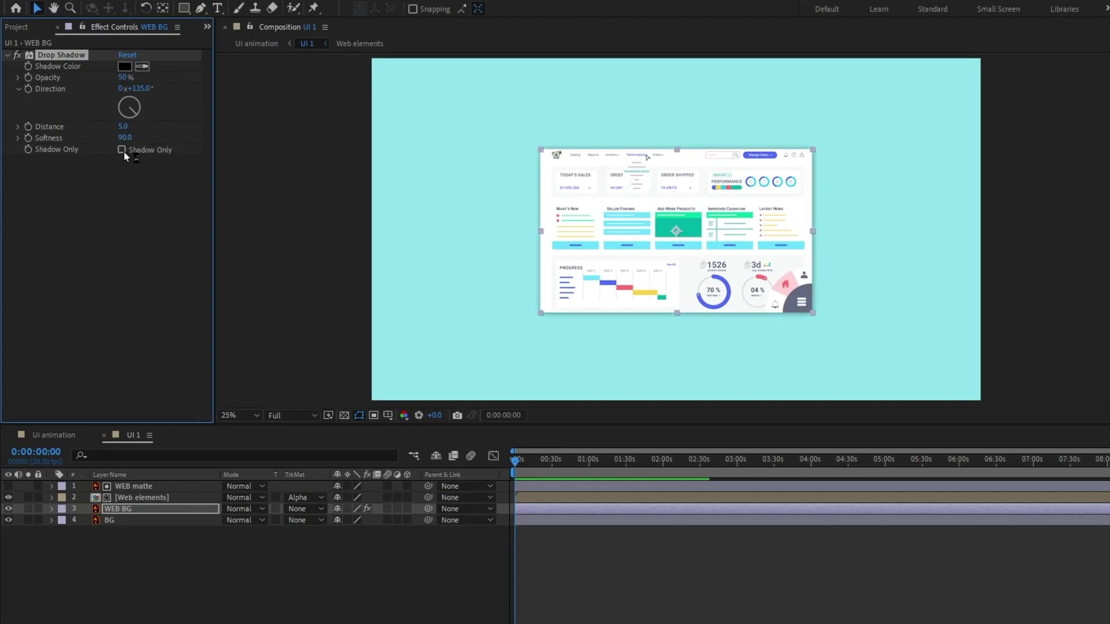
left_click(123, 78)
type("20")
key("Return")
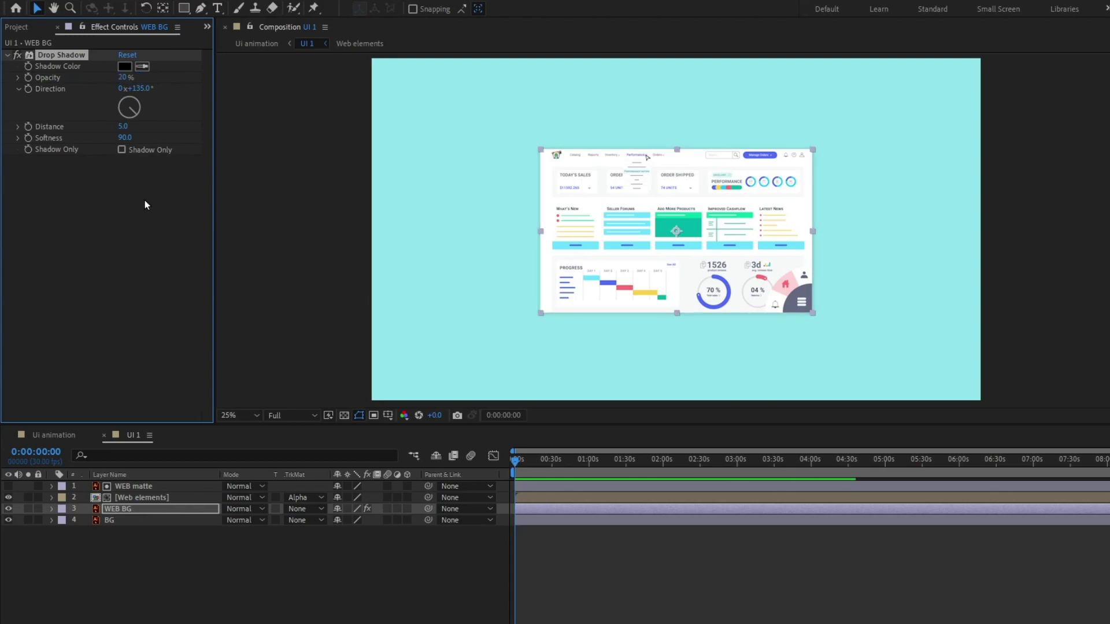
left_click(263, 575)
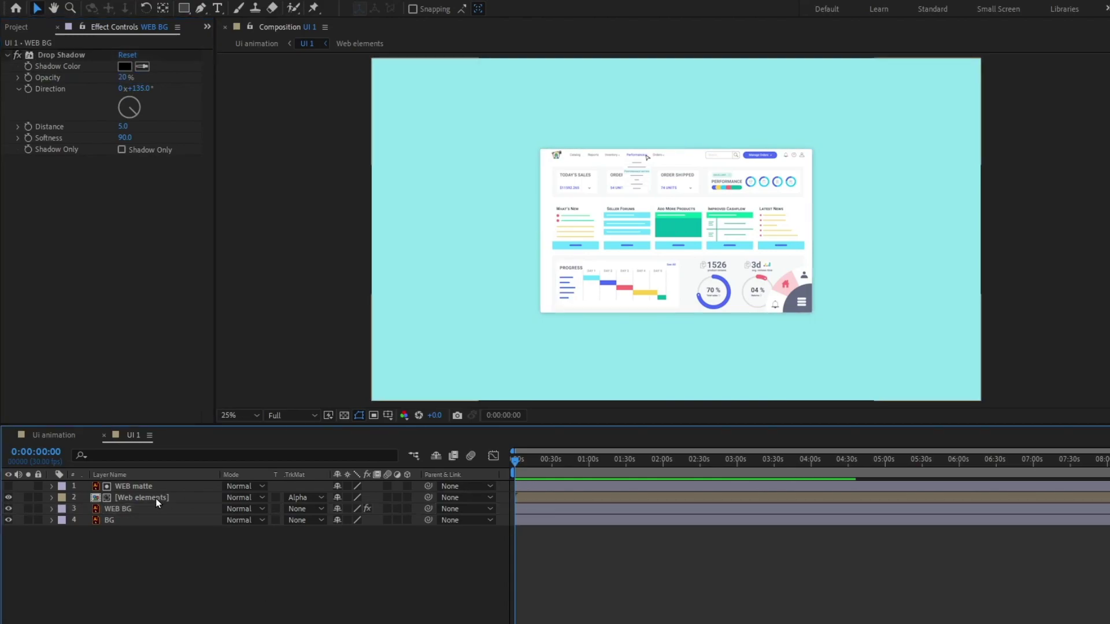
- Copy the Drop Shadow effect from WEB BG in the UI 1 composition and switch to the Web elements composition
double_click(127, 501)
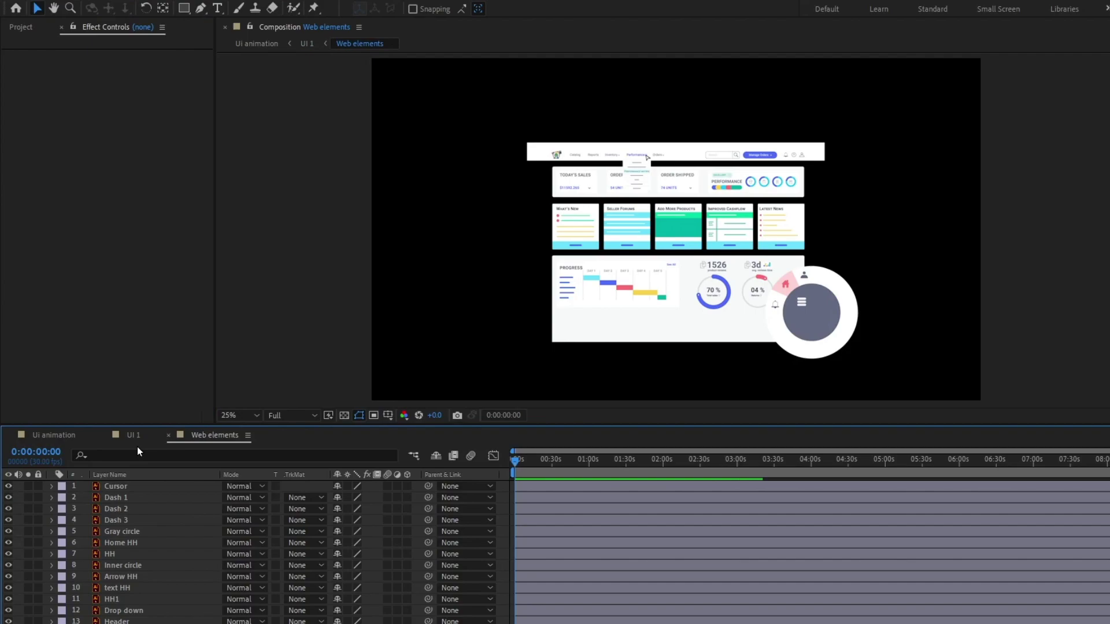
left_click(136, 444)
left_click(123, 508)
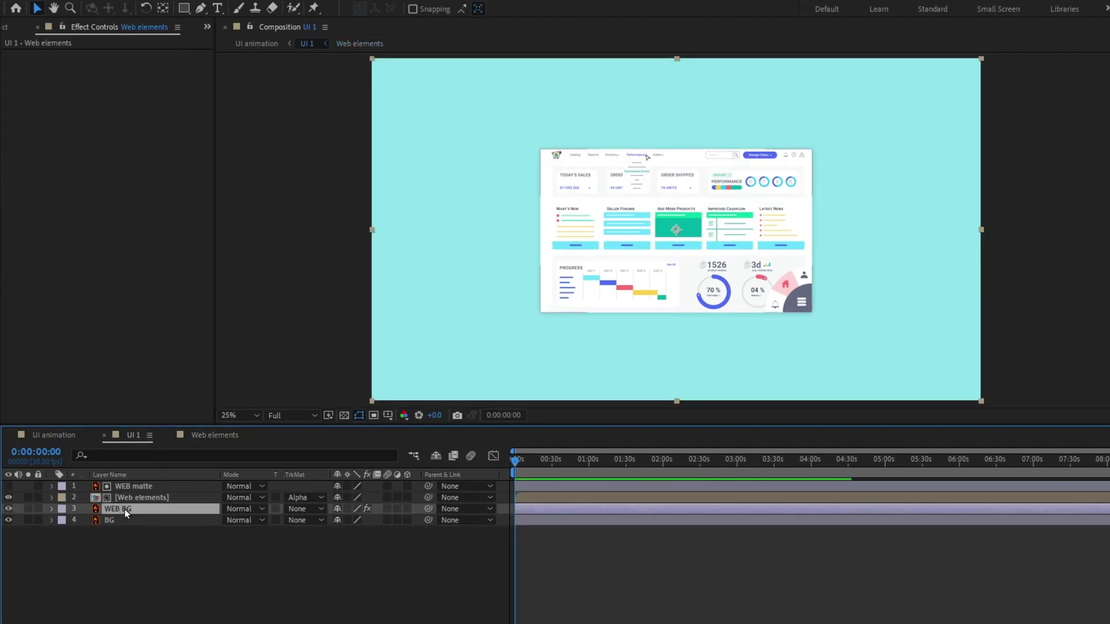
left_click(40, 58)
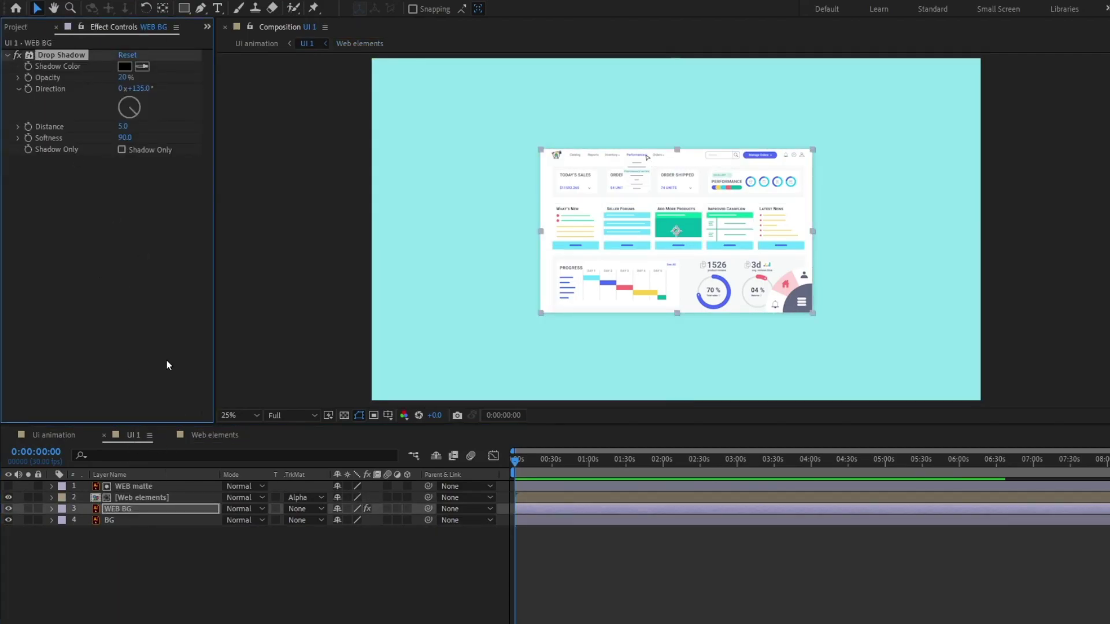
left_click(230, 540)
left_click(214, 434)
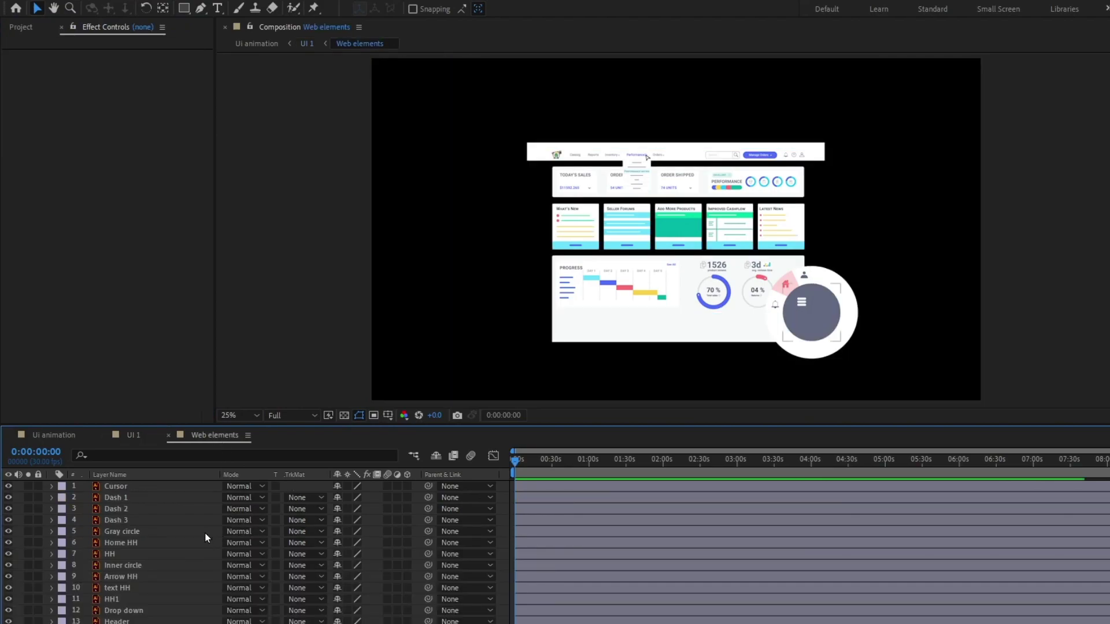
- Set the background color of the Web elements composition to white
left_click(80, 2)
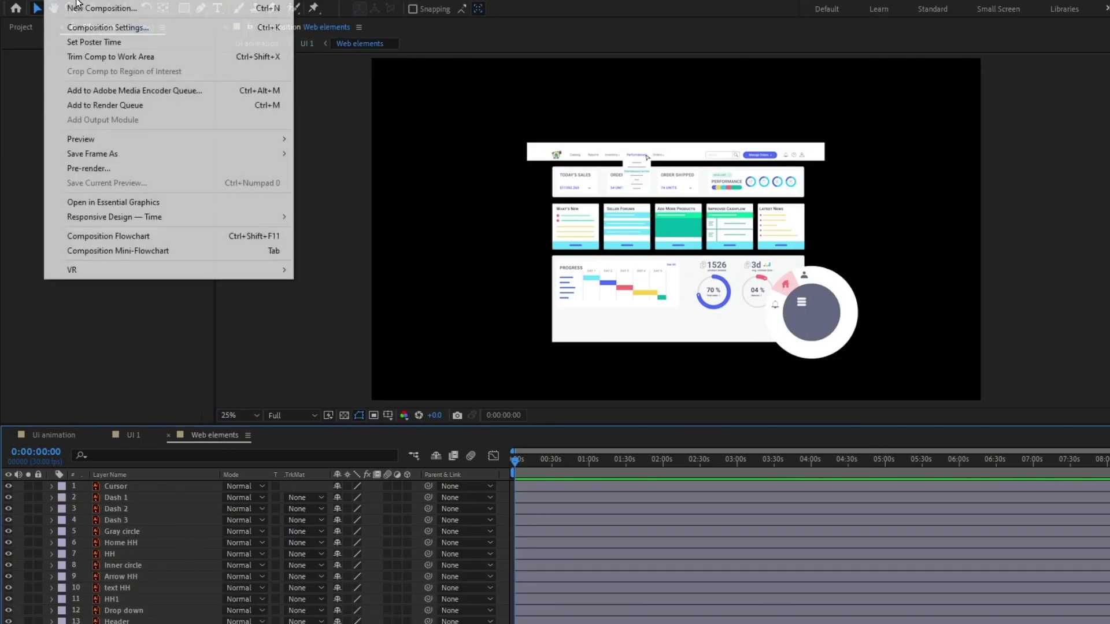
left_click(110, 30)
left_click(241, 399)
left_click_drag(174, 201, 104, 117)
left_click(395, 119)
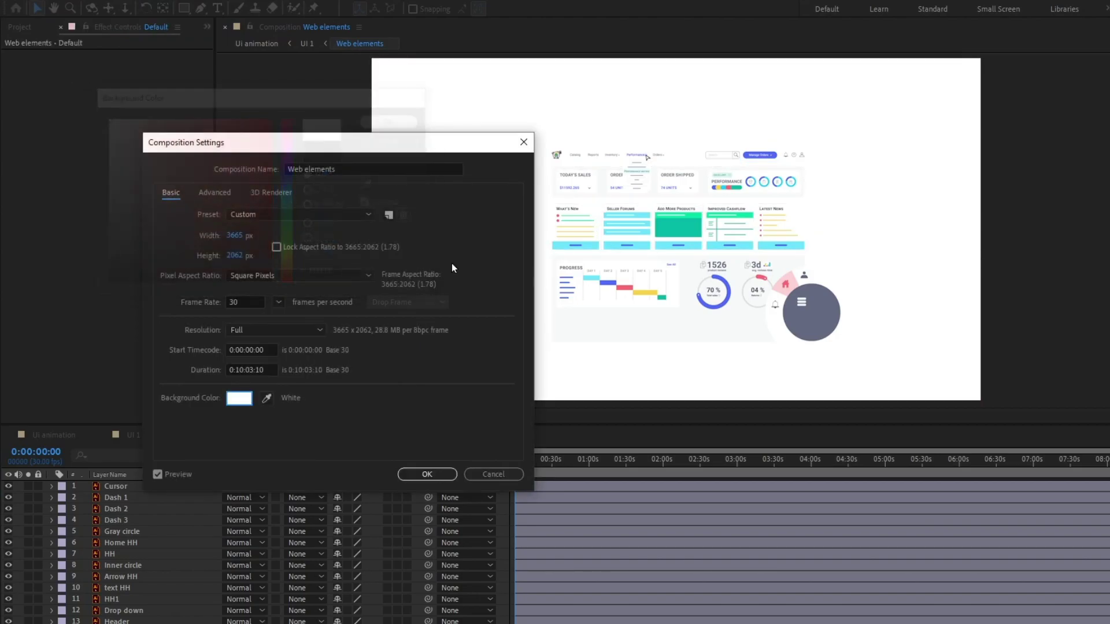
left_click(456, 473)
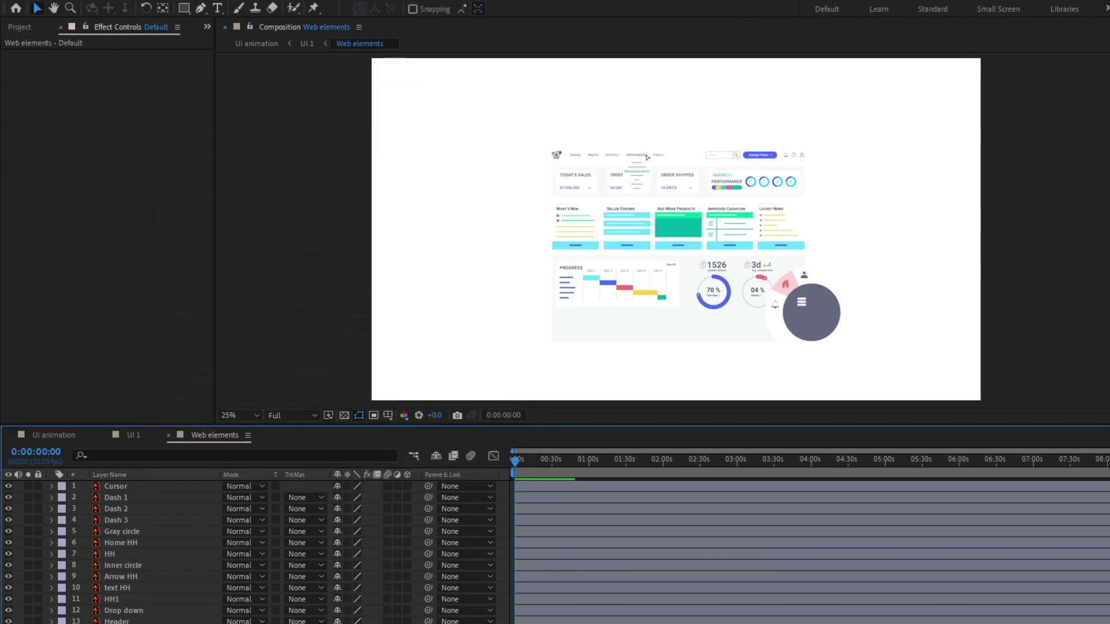
- Apply the copied Drop Shadow effect to the Gray circle and Inner circle layers of the round menu
left_click(575, 268)
scroll(575, 267, "up", 2)
left_click_drag(575, 268, 496, 164)
scroll(572, 166, "down", 3)
scroll(572, 166, "up", 3)
left_click_drag(989, 315, 967, 337)
left_click(888, 335)
key("ctrl+alt+shift+e")
left_click(761, 335)
key("ctrl+alt+shift+e")
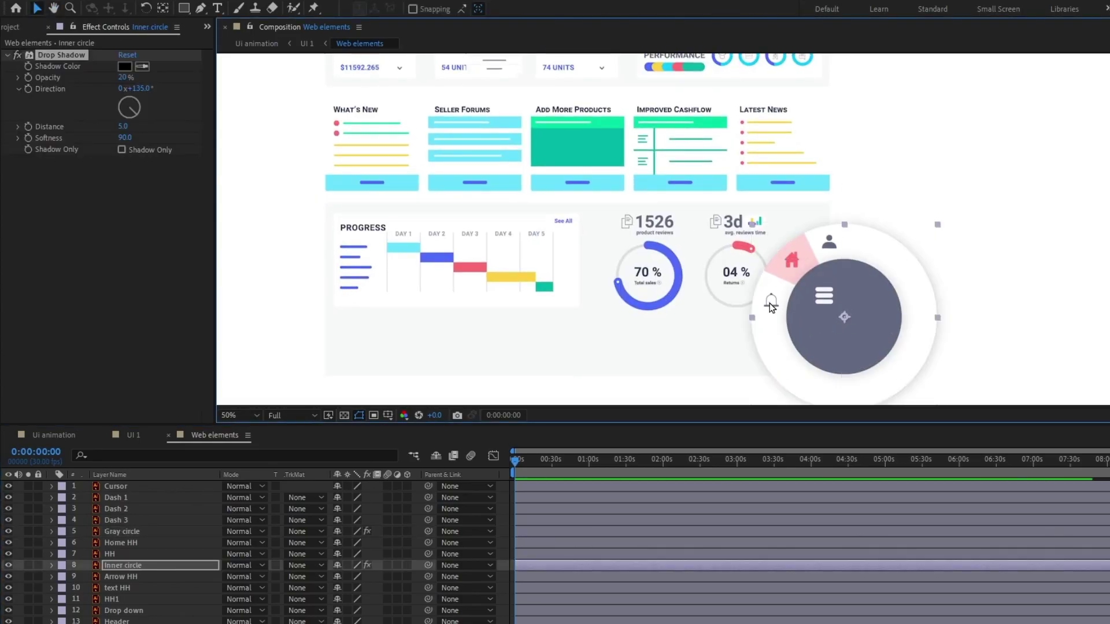
- Apply the copied Drop Shadow effect to the Web elements artwork layer
left_click_drag(502, 164, 507, 188)
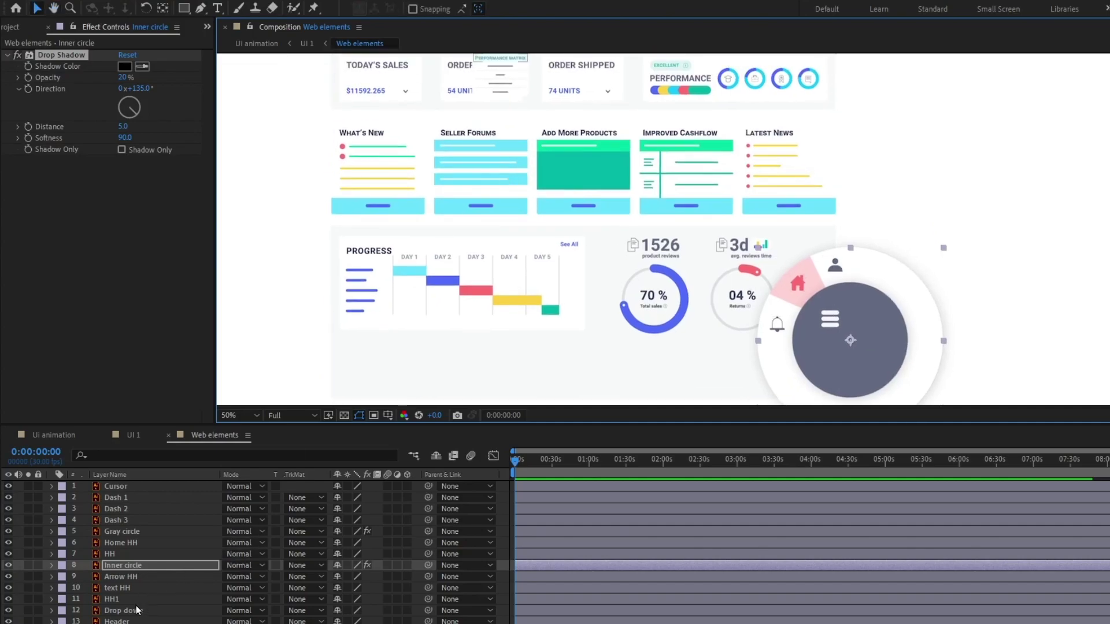
left_click(553, 192)
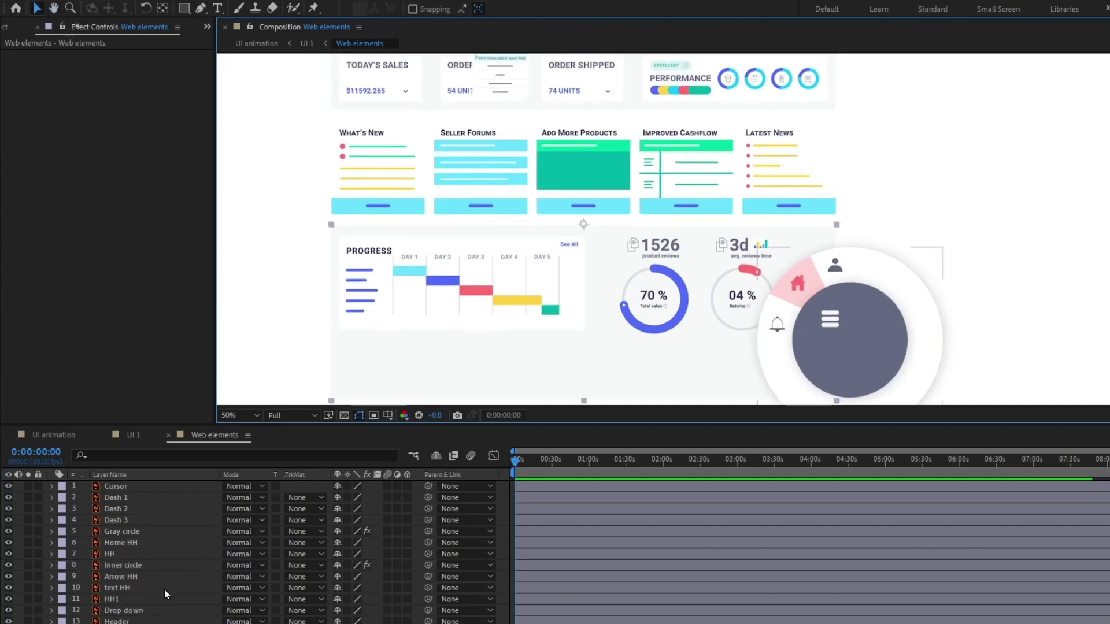
key("ctrl+alt+shift+e")
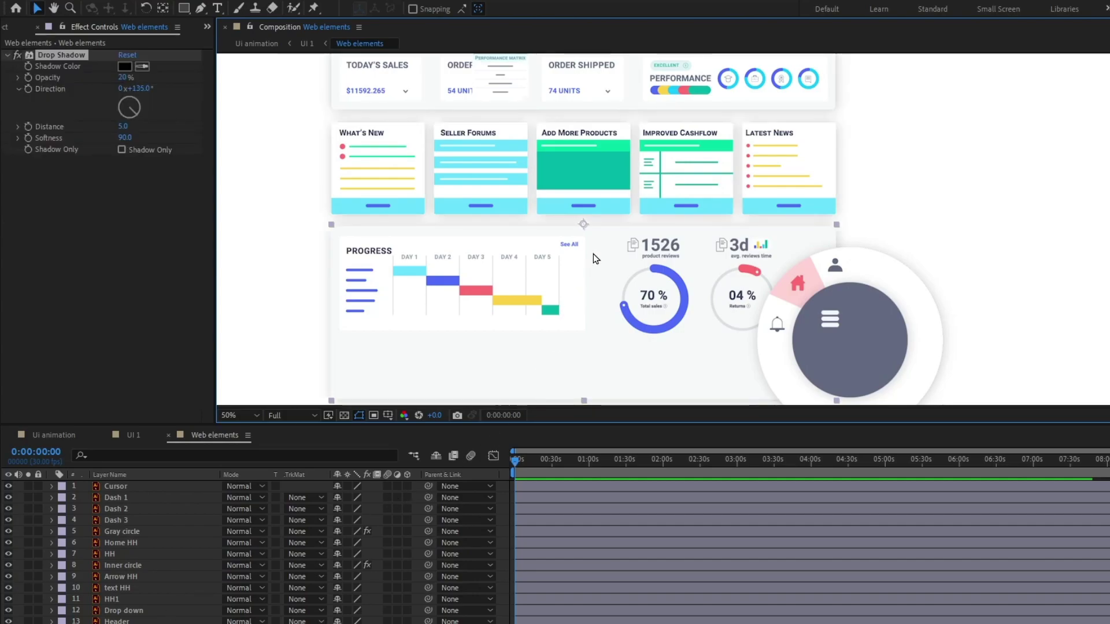
key("comma")
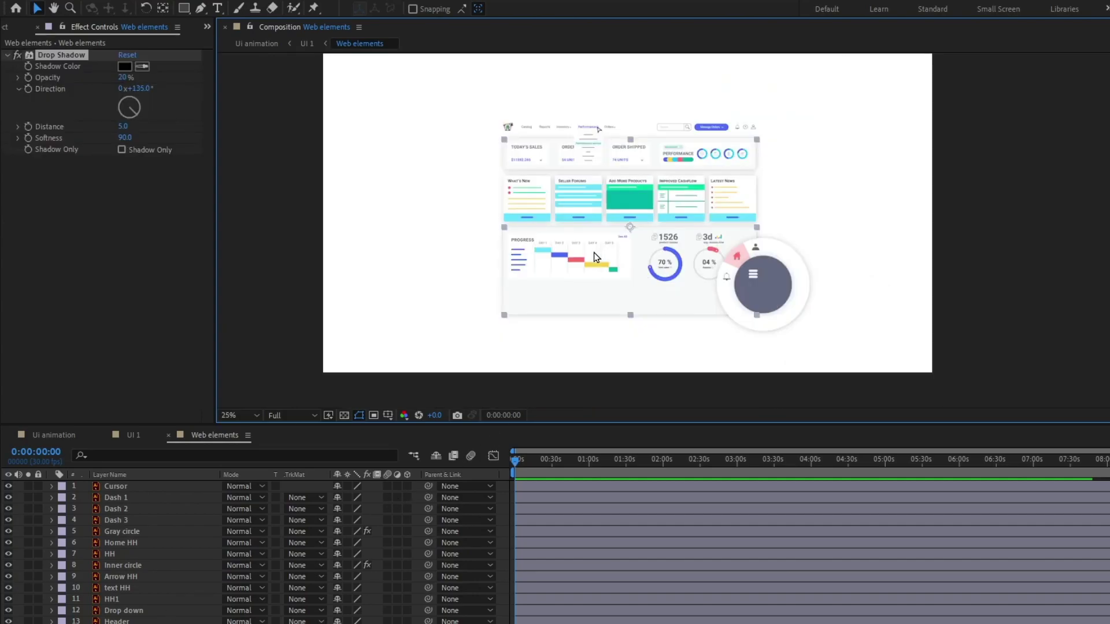
scroll(596, 257, "up", 2)
scroll(597, 257, "down", 2)
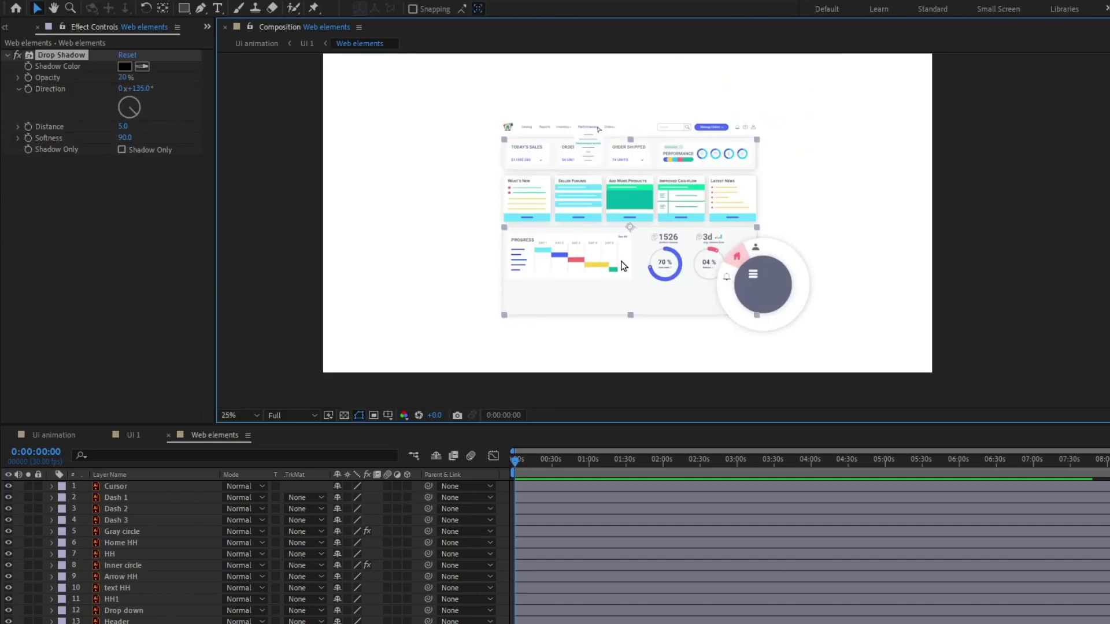
- Paste the Drop Shadow effect onto the Header layer and the Drop down layer
left_click(529, 128)
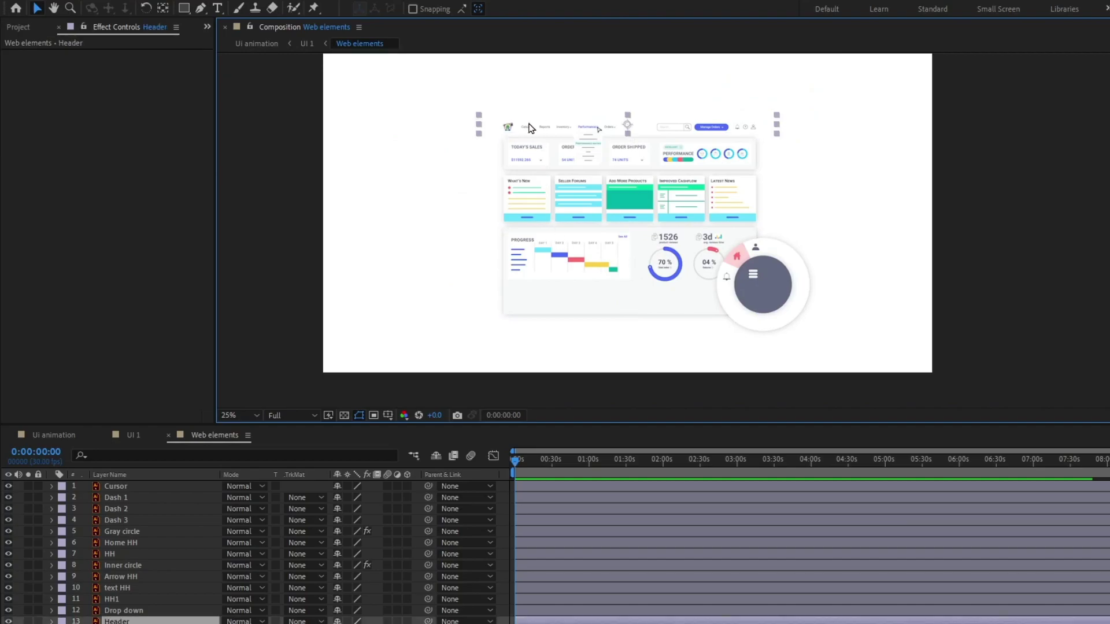
key("ctrl+v")
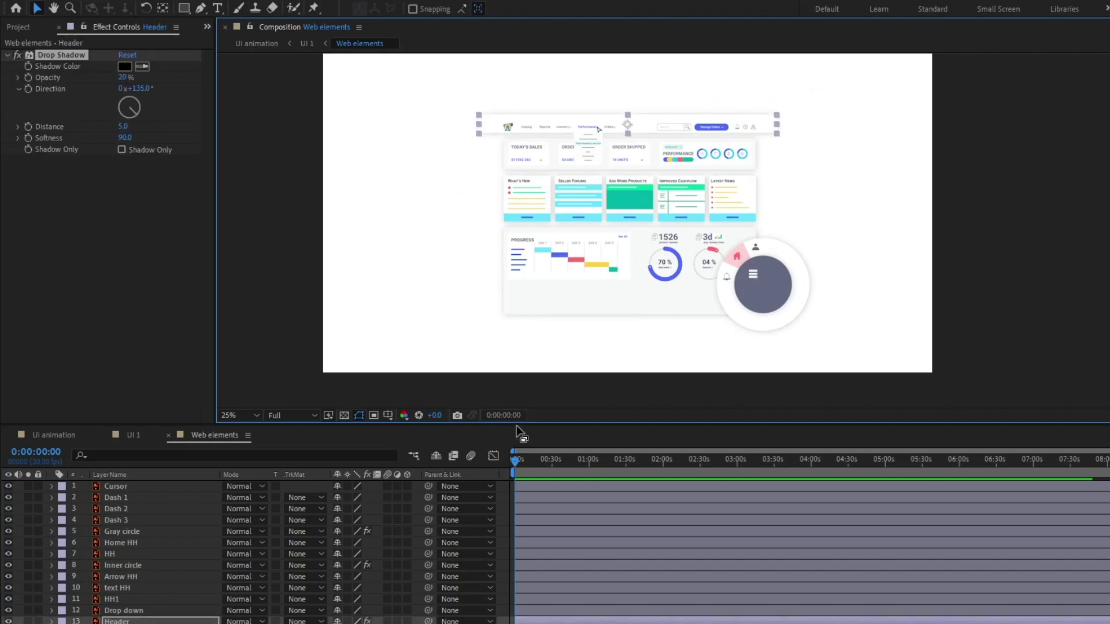
scroll(651, 100, "up", 2)
left_click(538, 207)
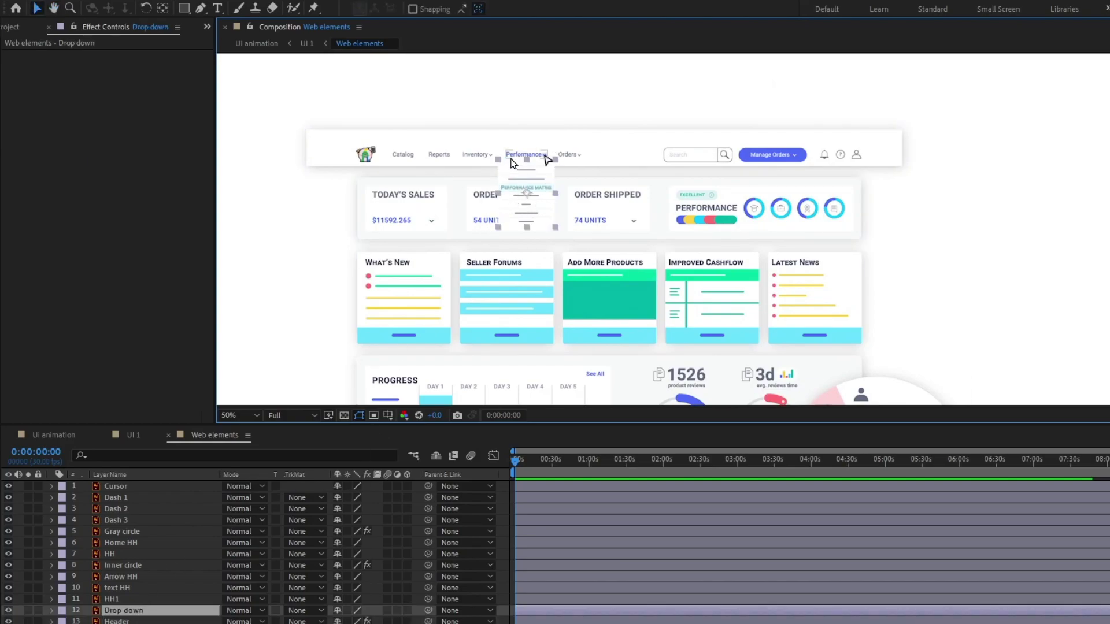
key("ctrl+v")
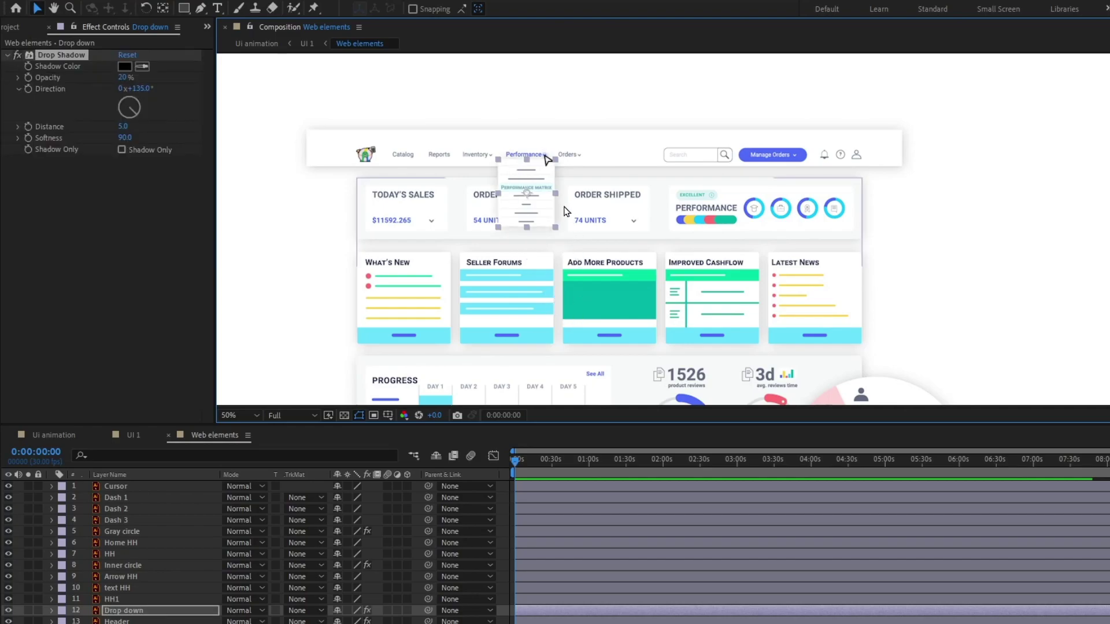
- Set the Drop down layer's shadow to a softness of 30 and an opacity of 15%
left_click(137, 611)
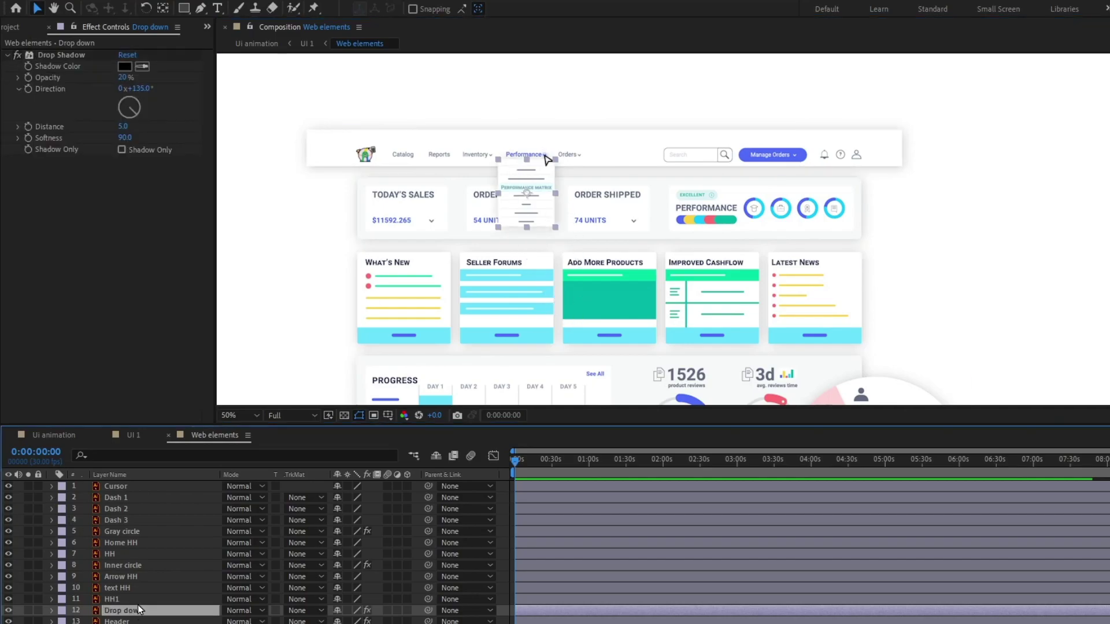
left_click(125, 138)
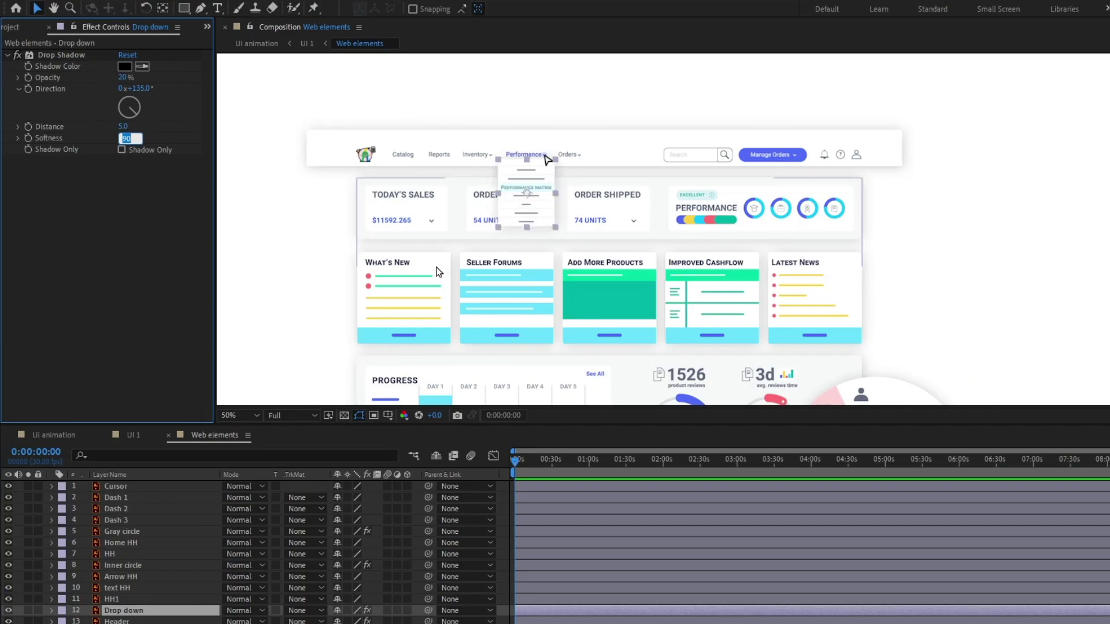
type("30")
key("Return")
left_click(123, 78)
type("15")
left_click(144, 79)
left_click(379, 622)
key("comma")
key("comma")
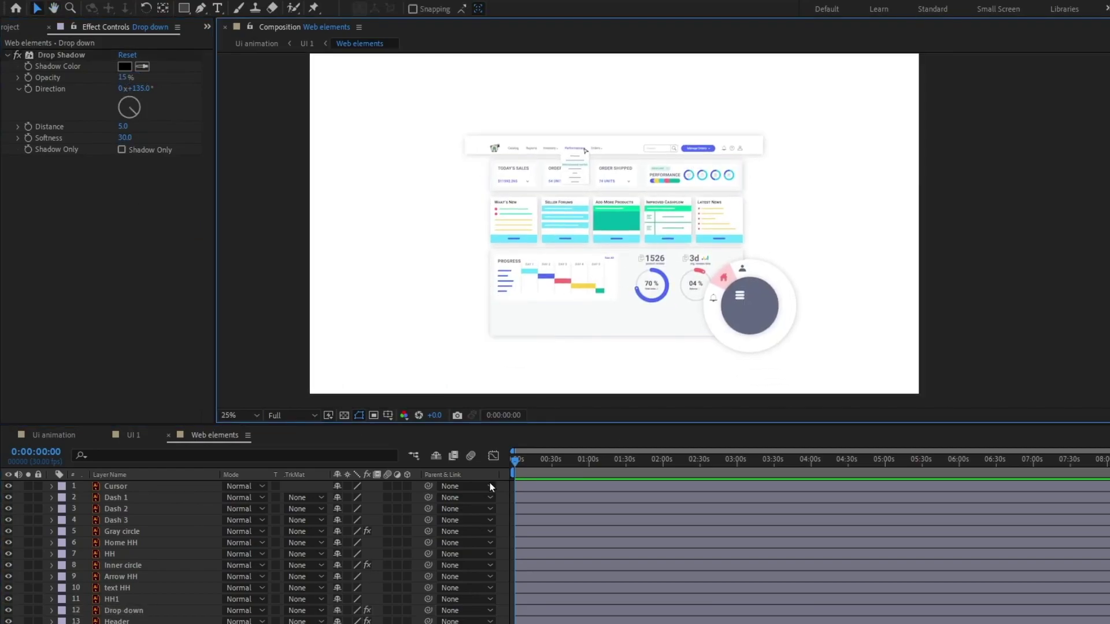
- Pre-compose the layers from Dash 1 through Inner circle into a new composition named "down menu"
left_click(119, 501)
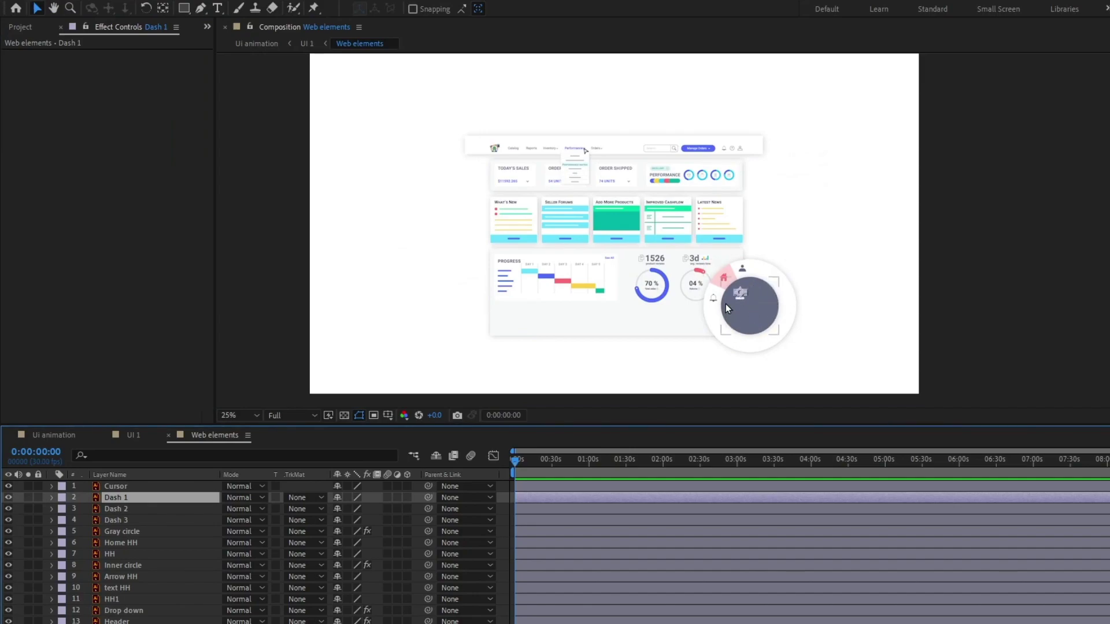
left_click(120, 556, "shift")
left_click(121, 566, "shift")
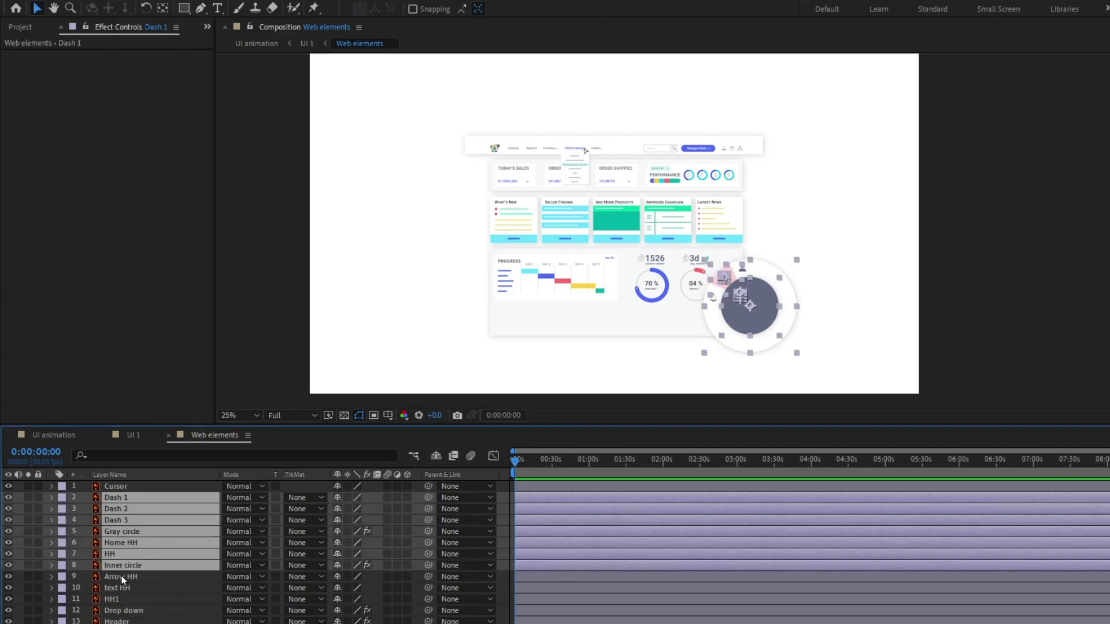
right_click(122, 566)
left_click(193, 488)
type("down menu")
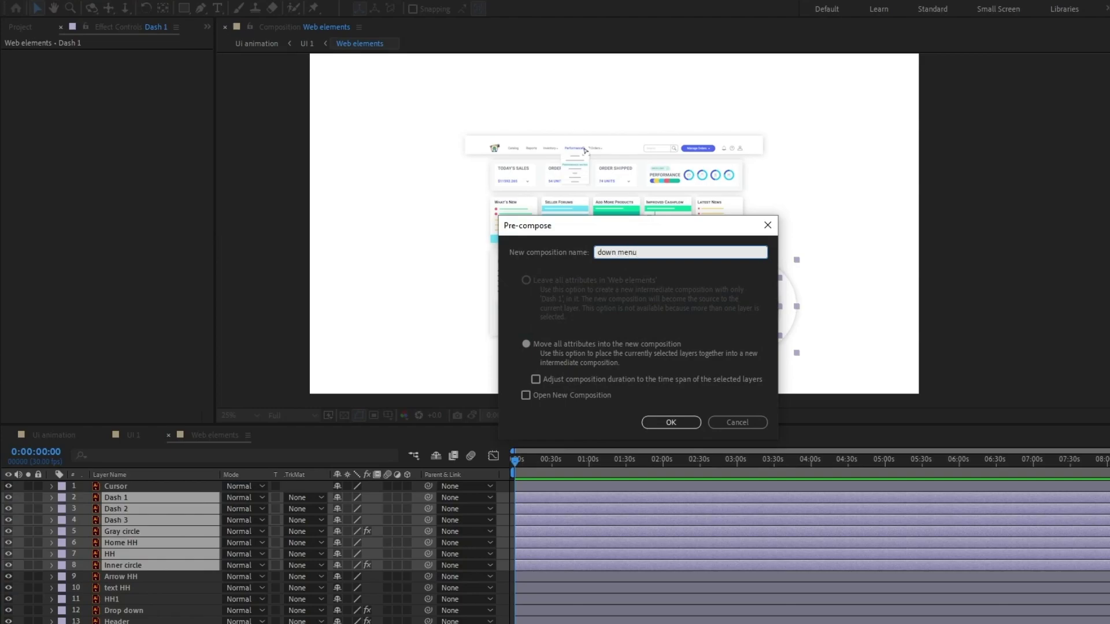
key("Return")
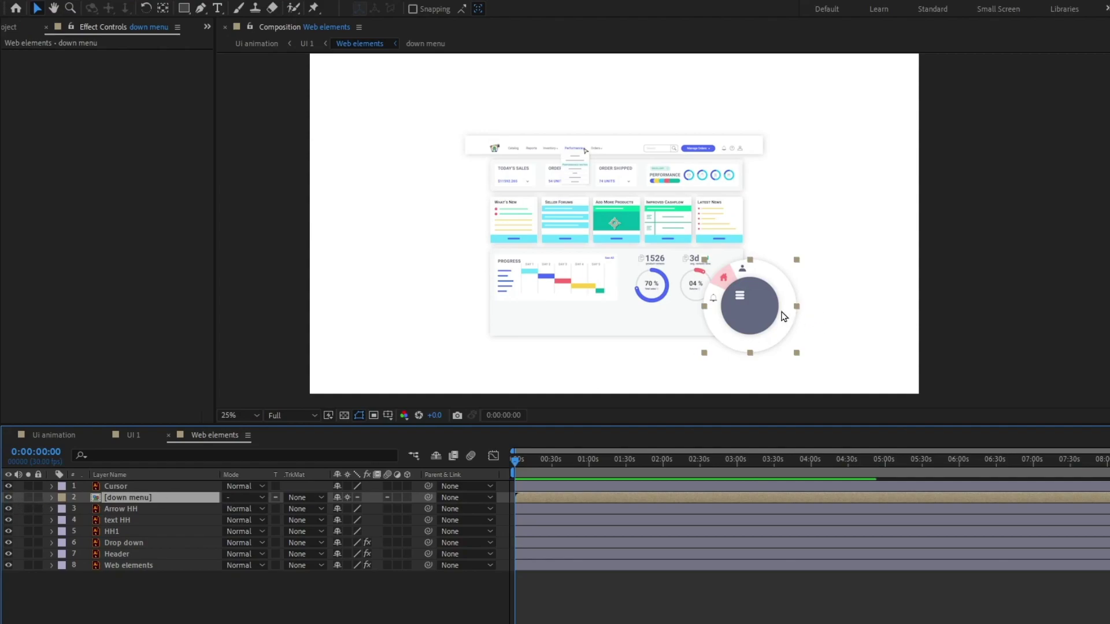
- Hide the down menu layer and check the remaining page artwork
left_click(8, 498)
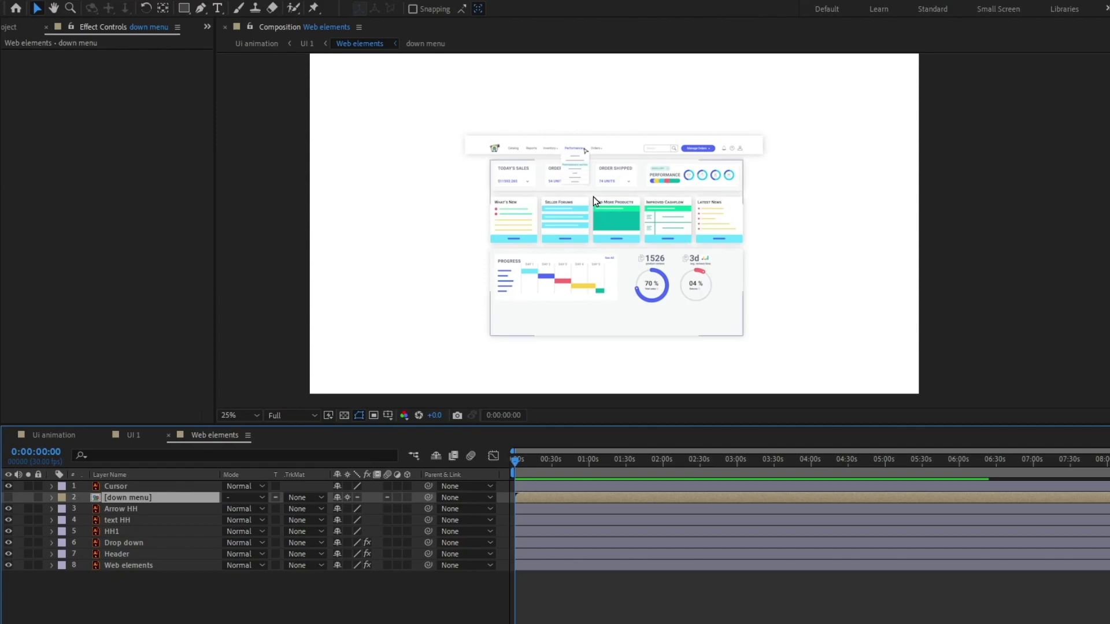
scroll(593, 197, "up", 2)
key("space")
left_click_drag(591, 184, 596, 230)
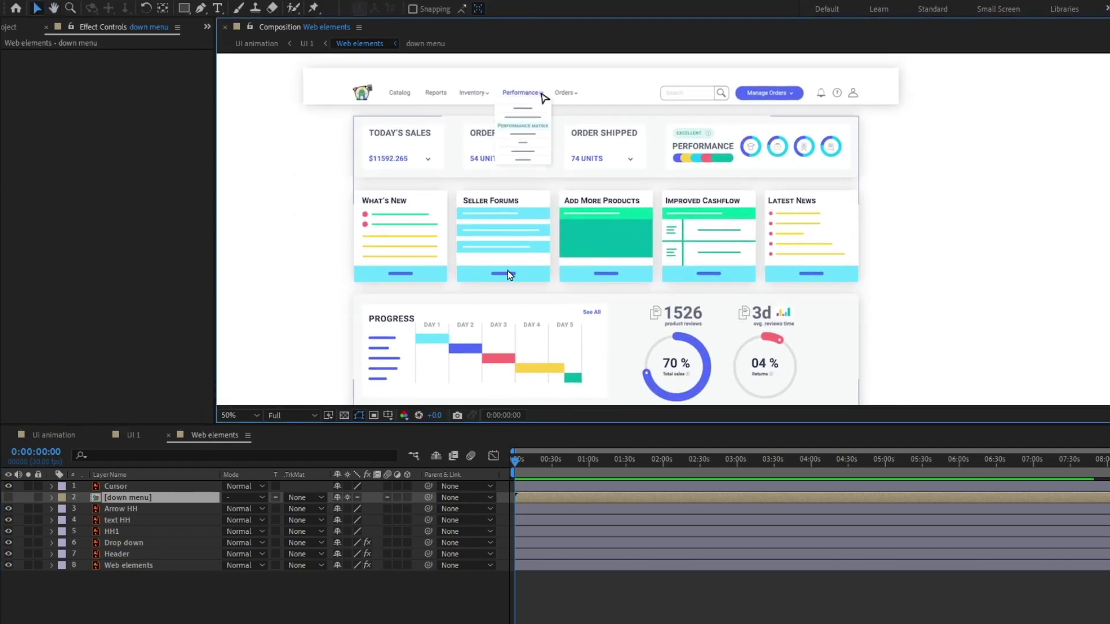
scroll(506, 272, "down", 2)
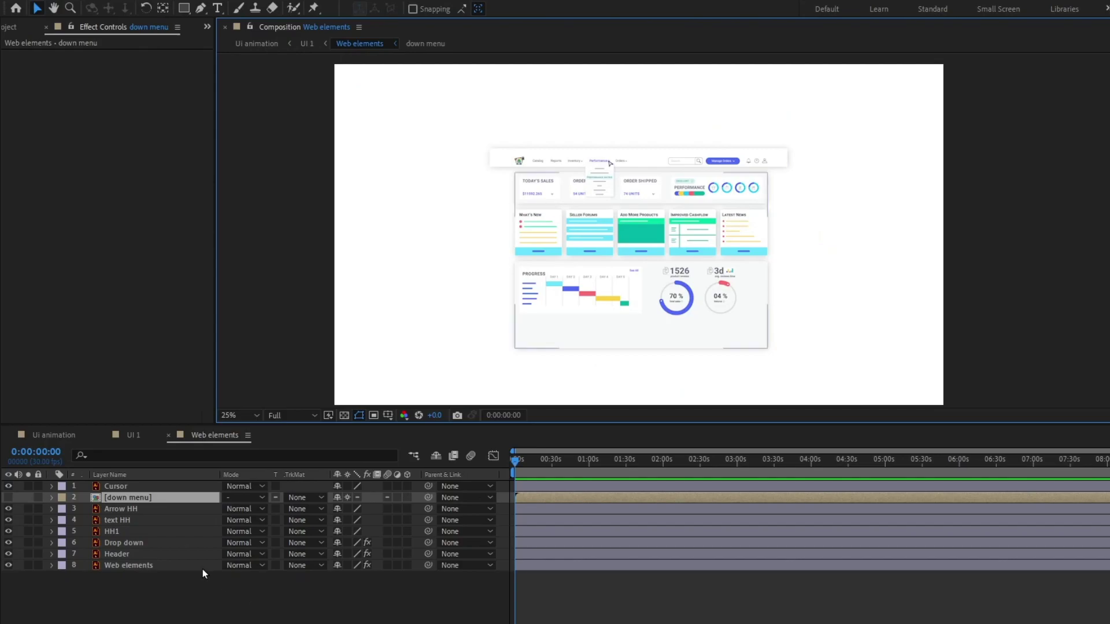
- Open the UI 2 composition from the project, then return to the Web elements composition
left_click(12, 27)
double_click(35, 173)
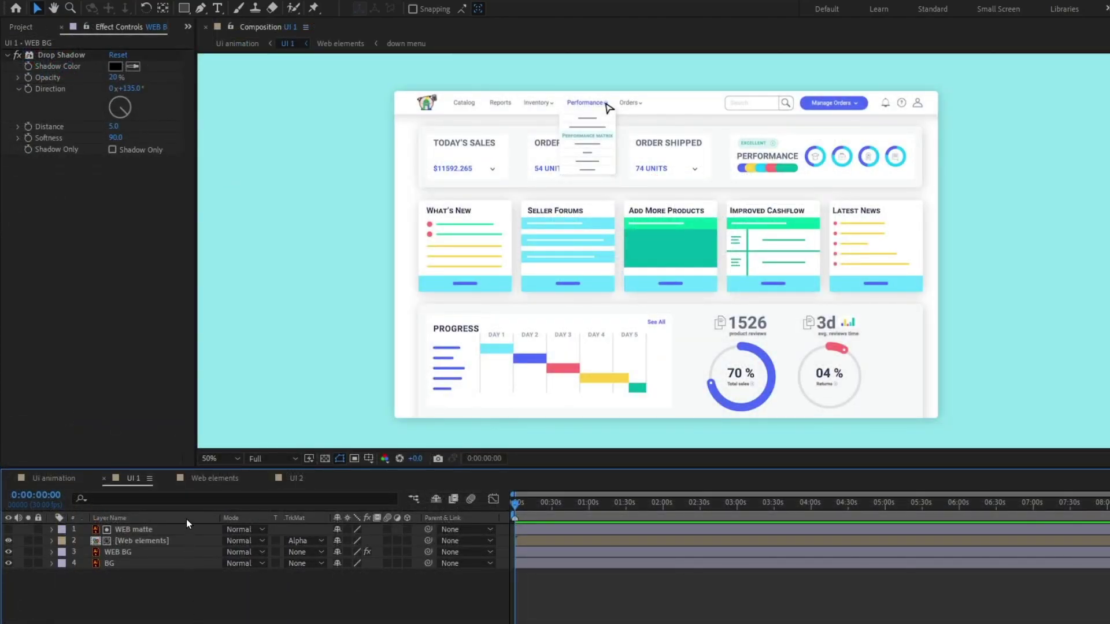
left_click(203, 479)
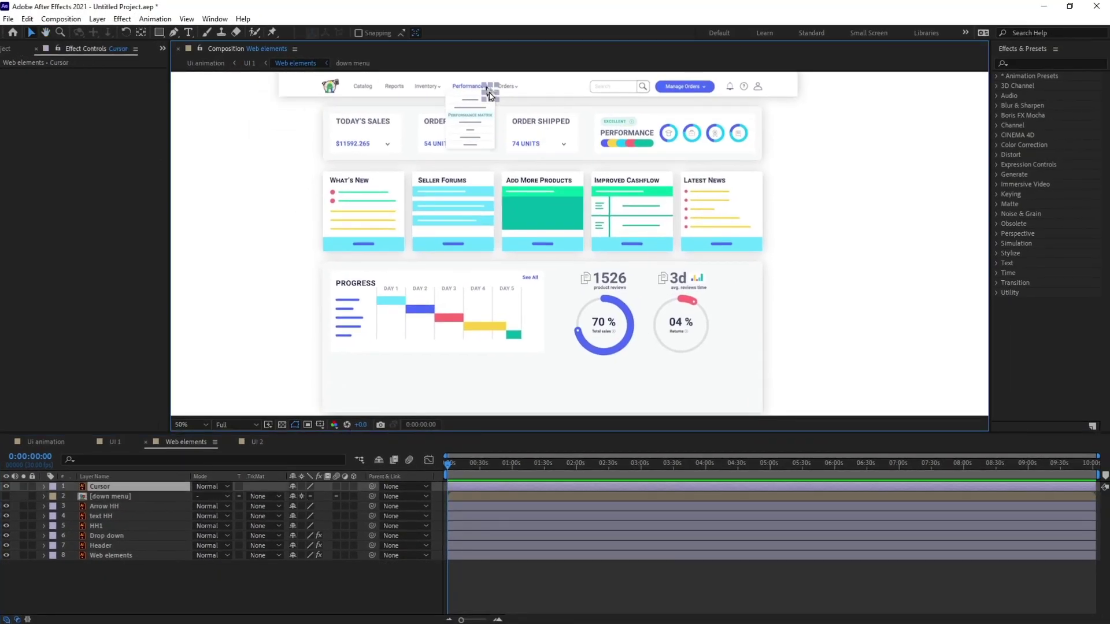
- Move the Cursor layer to about 1819, 1180, just below the Add More Products card, and set a Position keyframe at 0:00:00:00
left_click_drag(488, 95, 535, 263)
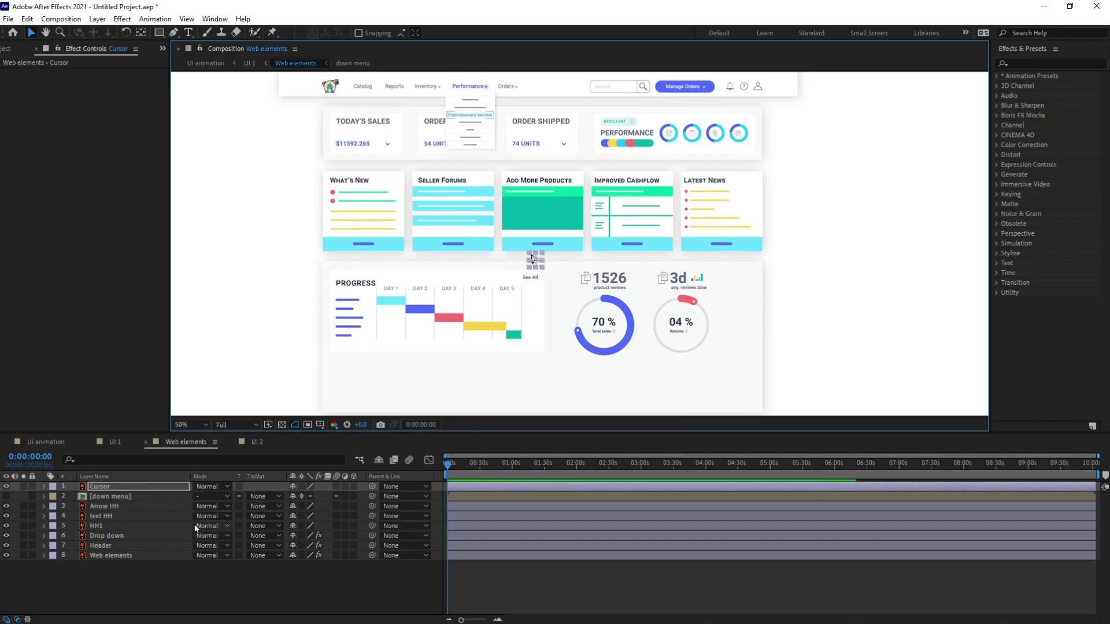
key("p")
left_click(74, 497)
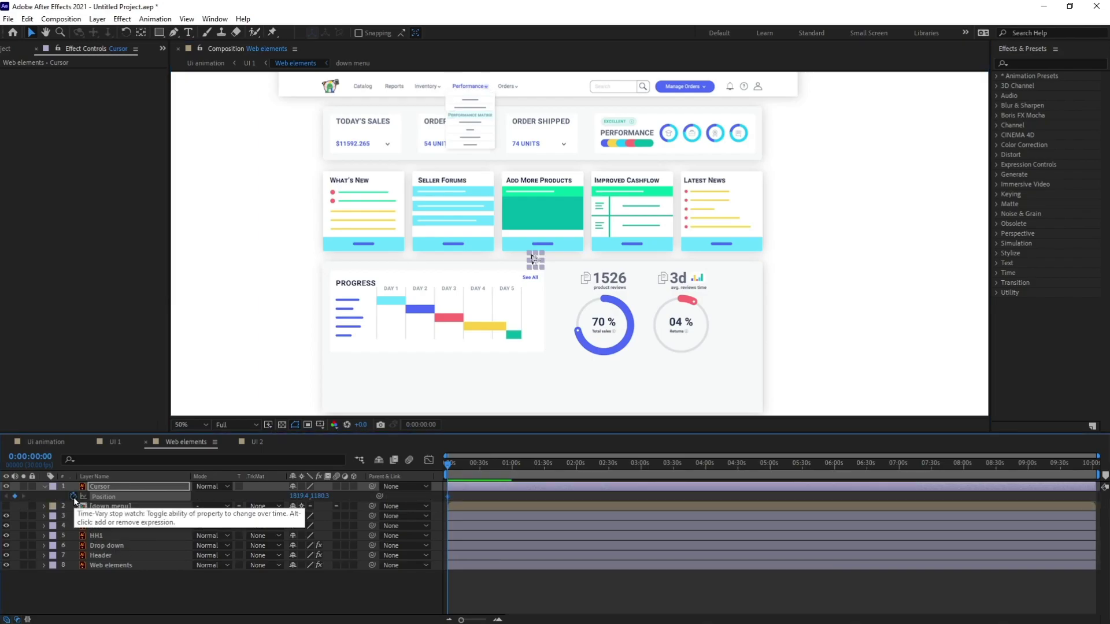
- At 0:00:01:10, move the Cursor layer to about 1664, 600 on the Performance menu arrow and Easy Ease both Position keyframes
left_click(43, 461)
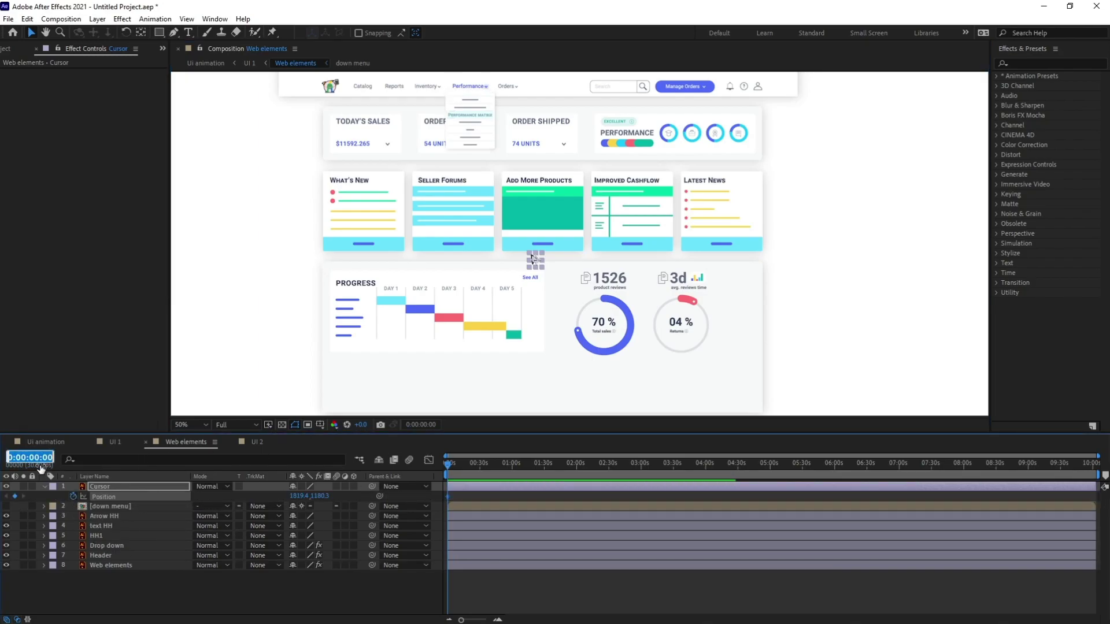
type("+")
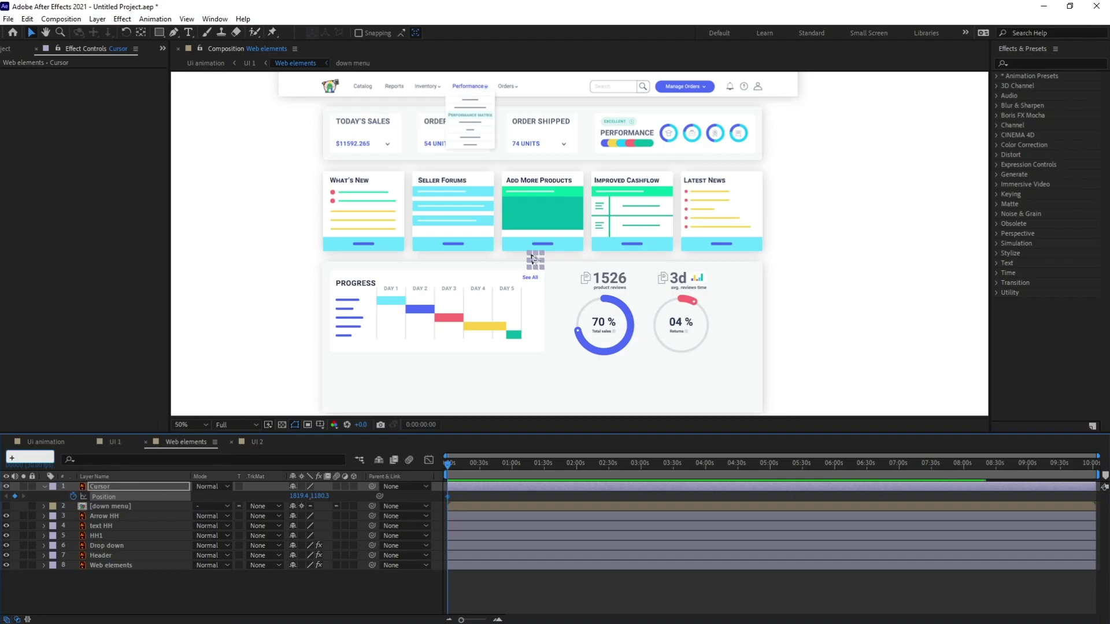
type("40")
key("Return")
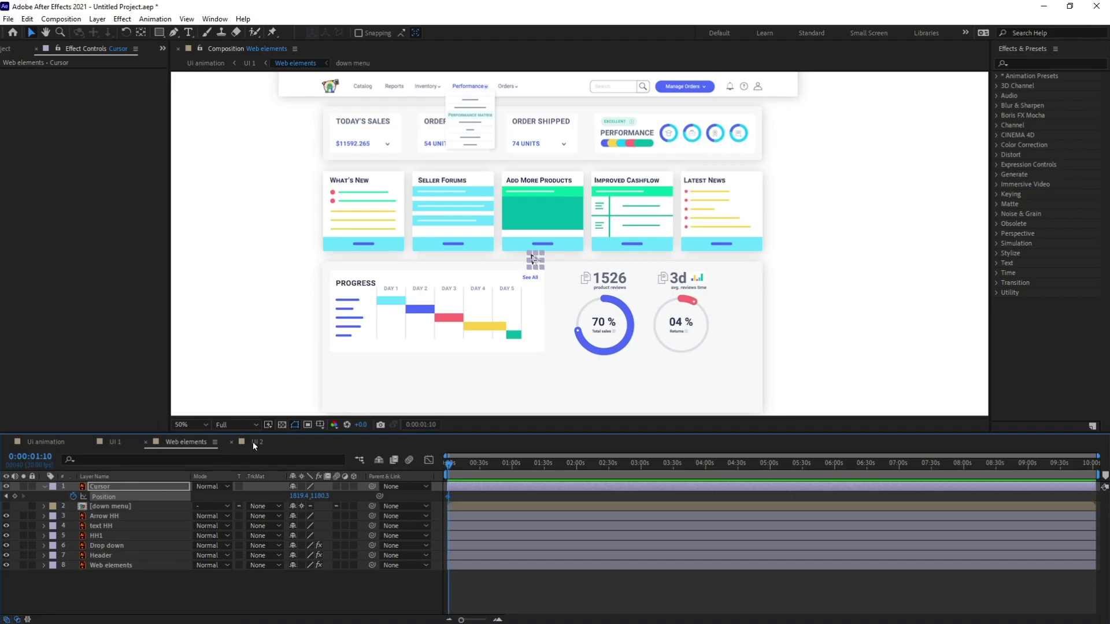
scroll(589, 193, "up", 1)
key("space")
left_click_drag(548, 175, 624, 302)
left_click_drag(564, 406, 488, 174)
key("space")
scroll(532, 231, "down", 2)
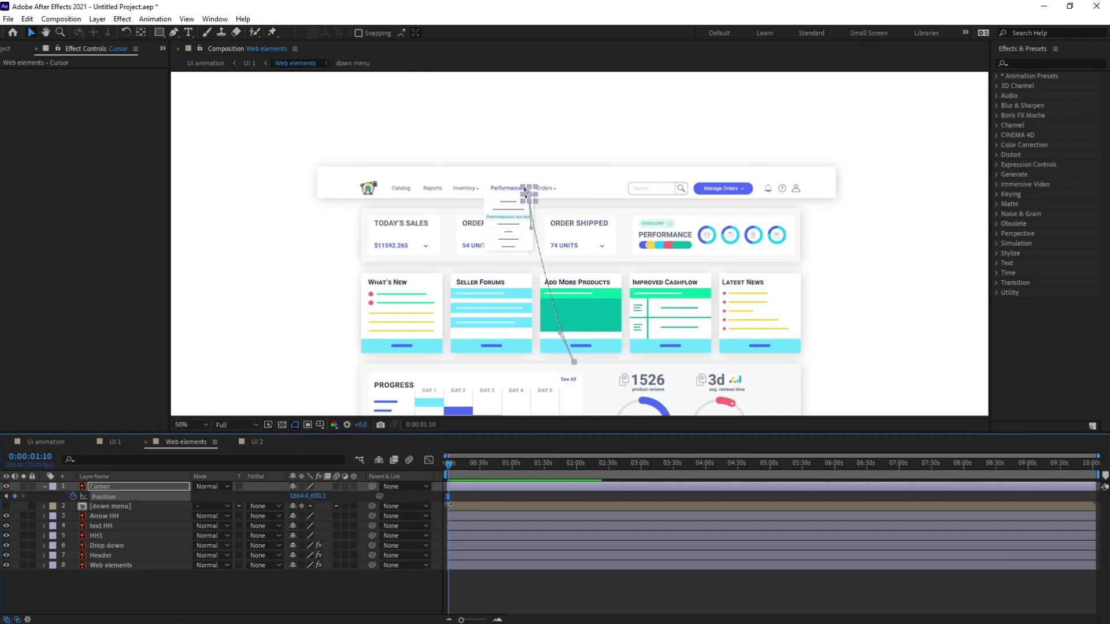
- Set the work area to end at 0:00:04:20 and return to the start of the composition
key("equal")
key("equal")
key("equal")
left_click(477, 467)
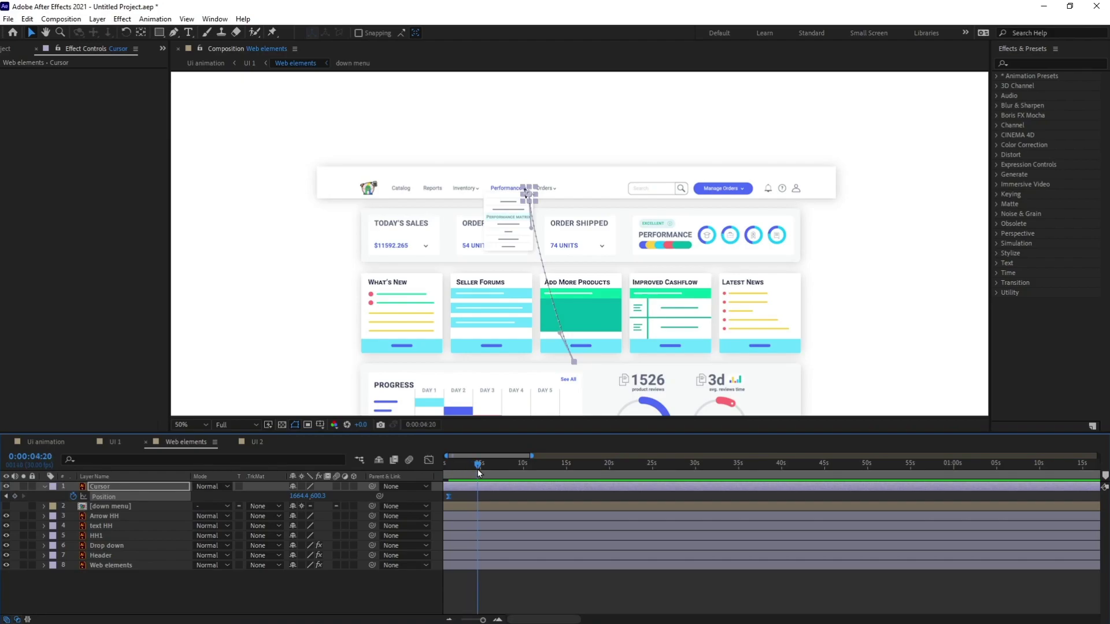
key("n")
key("Home")
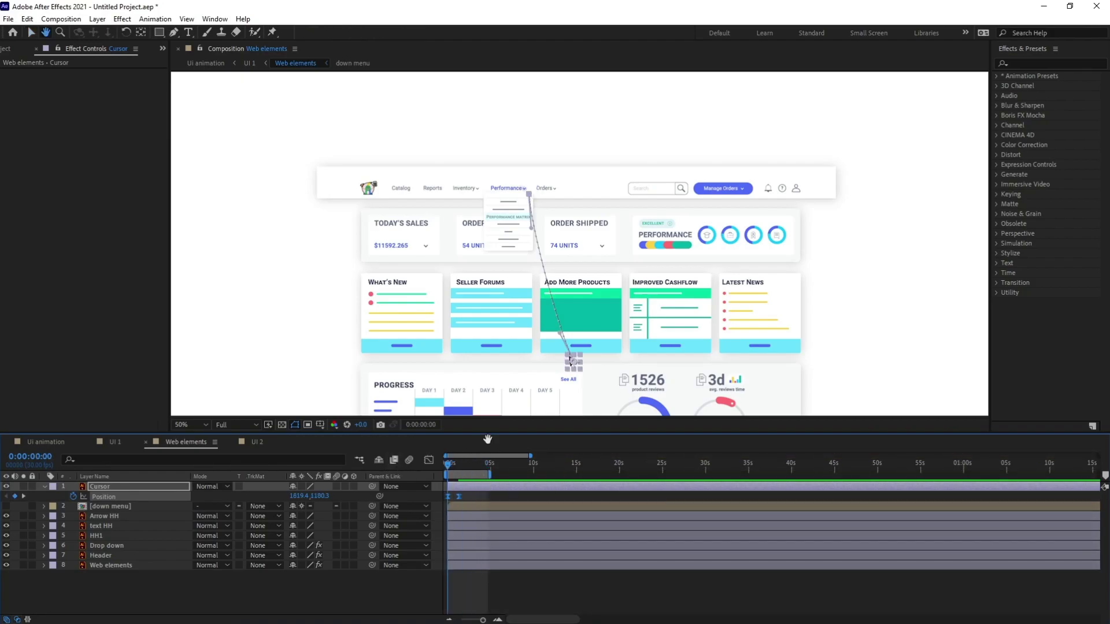
- Slow the cursor move by shifting its second Position keyframe to 0:00:02:24, and preview the motion from the start
key("space")
mouse_move(468, 494)
left_mouse_down()
mouse_move(455, 500)
mouse_move(466, 500)
left_mouse_up()
key("Home")
key("space")
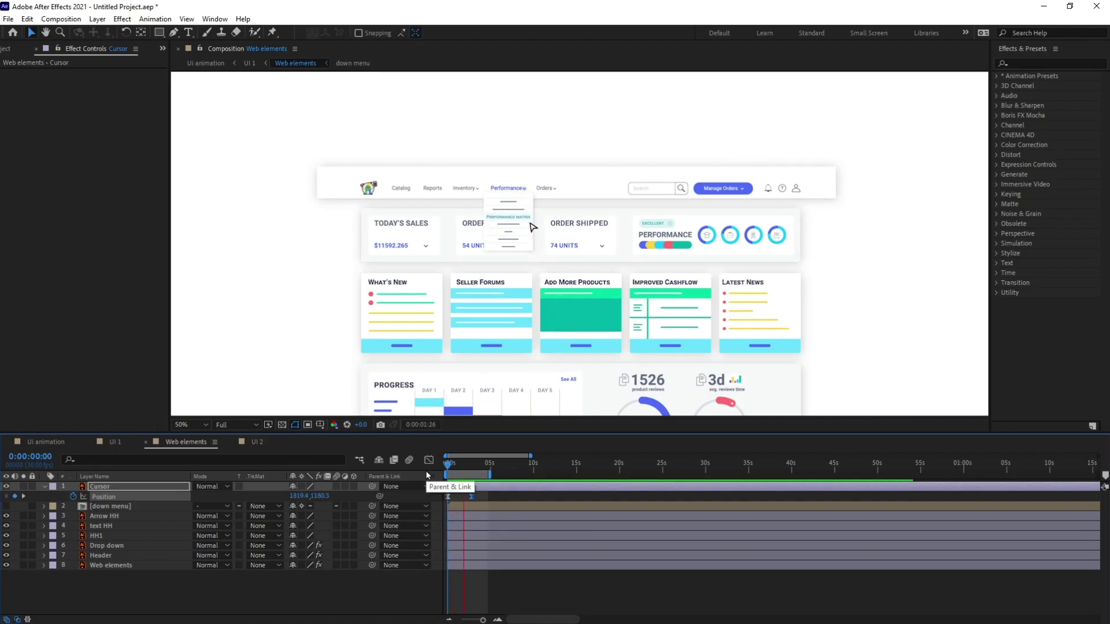
- Trim the start of the text HH layer to 0:00:02:19, where the cursor reaches the Performance arrow
left_click(474, 466)
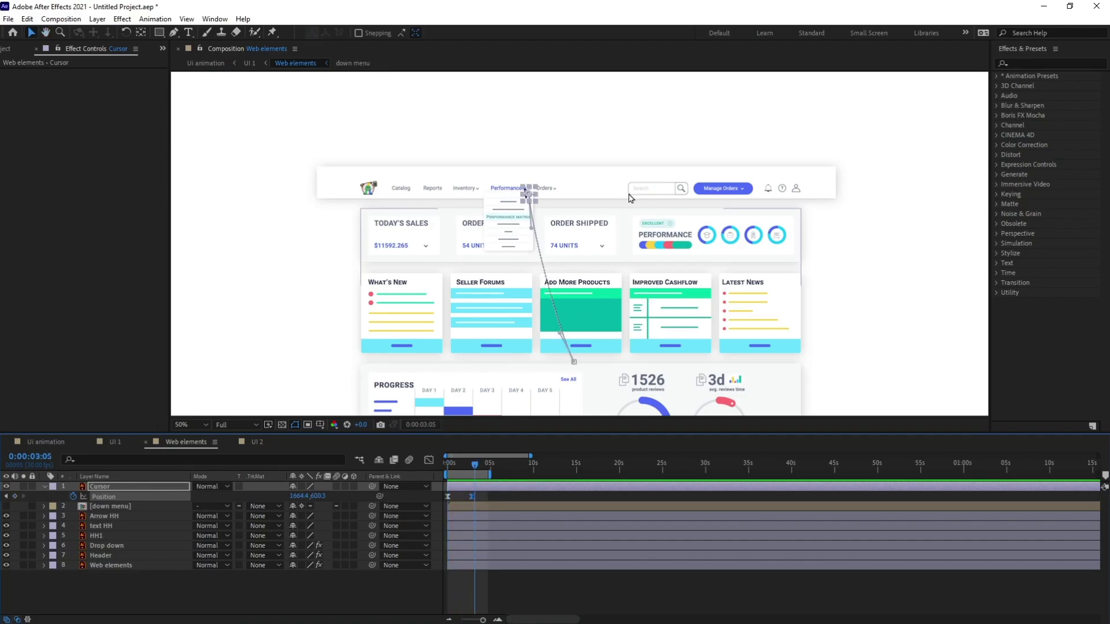
scroll(556, 197, "up", 2)
left_click_drag(439, 136, 547, 349)
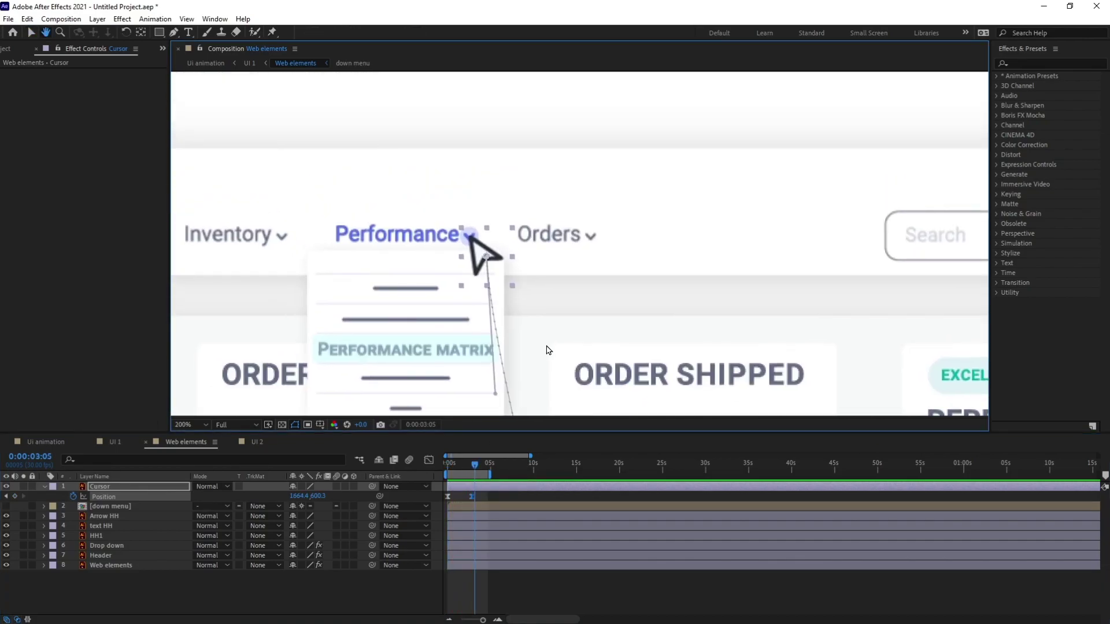
key("Page_Down")
key("Page_Up")
key("Page_Up")
left_click_drag(466, 469, 472, 468)
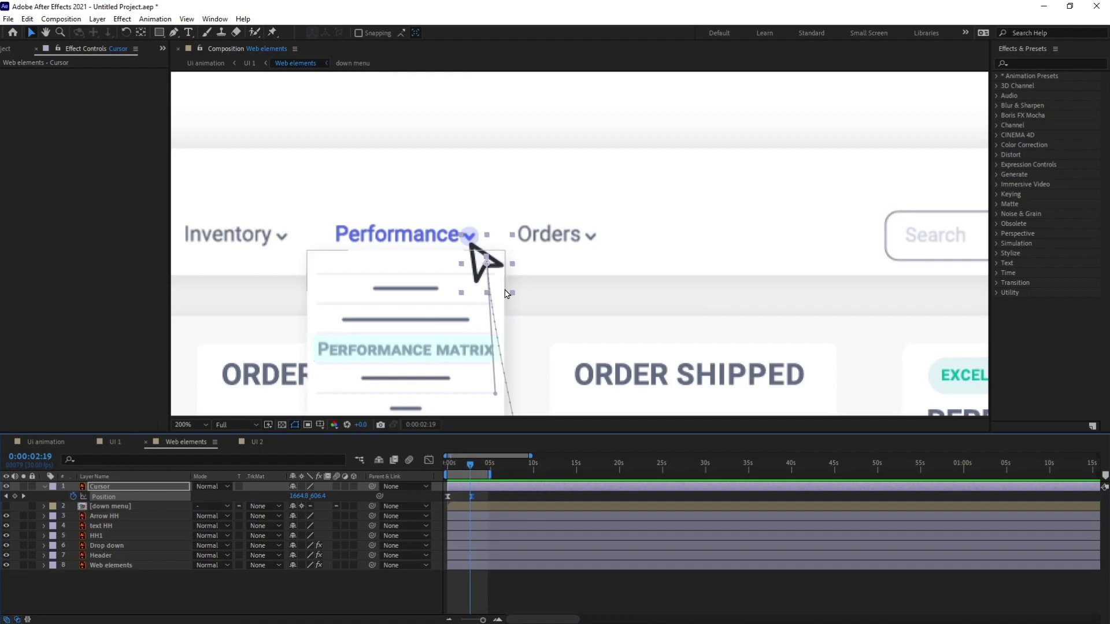
left_click(116, 525)
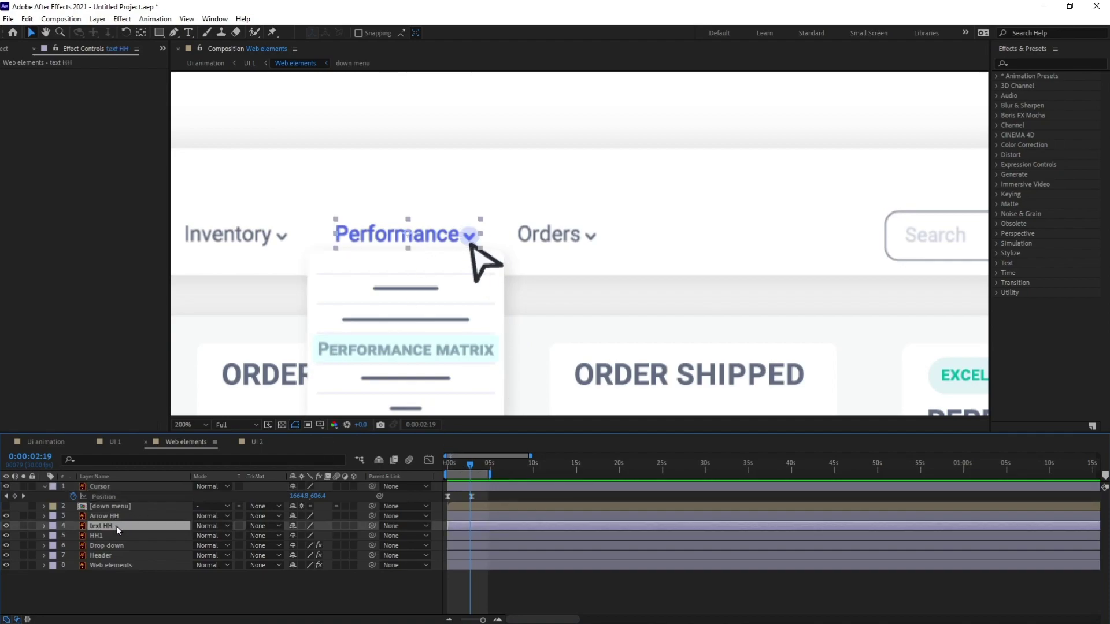
left_click(7, 526)
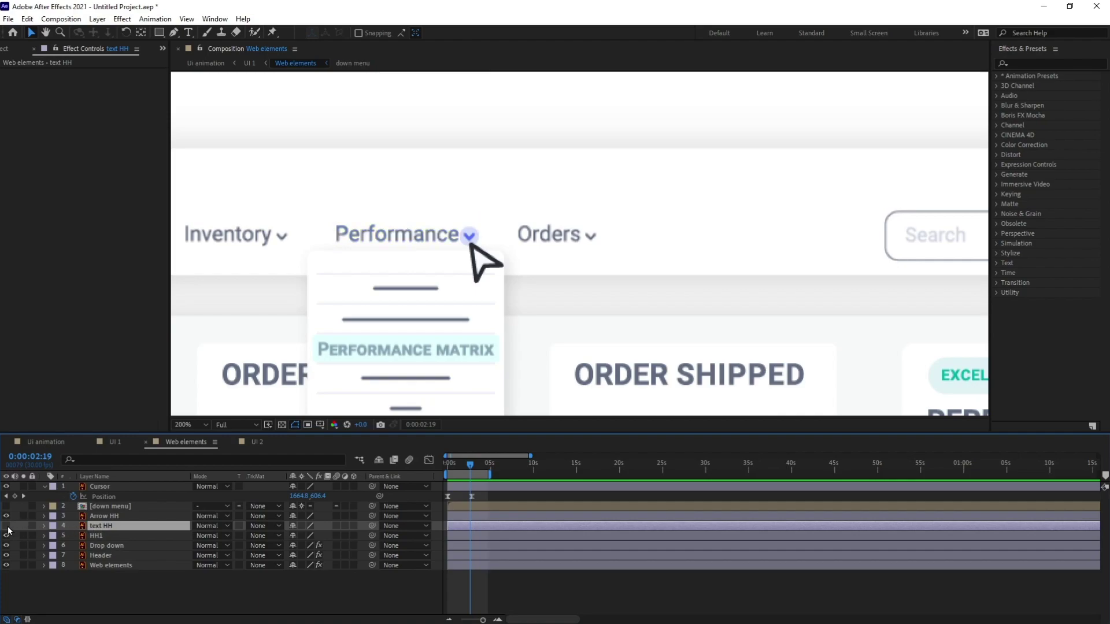
left_click(7, 526)
key("alt+bracketleft")
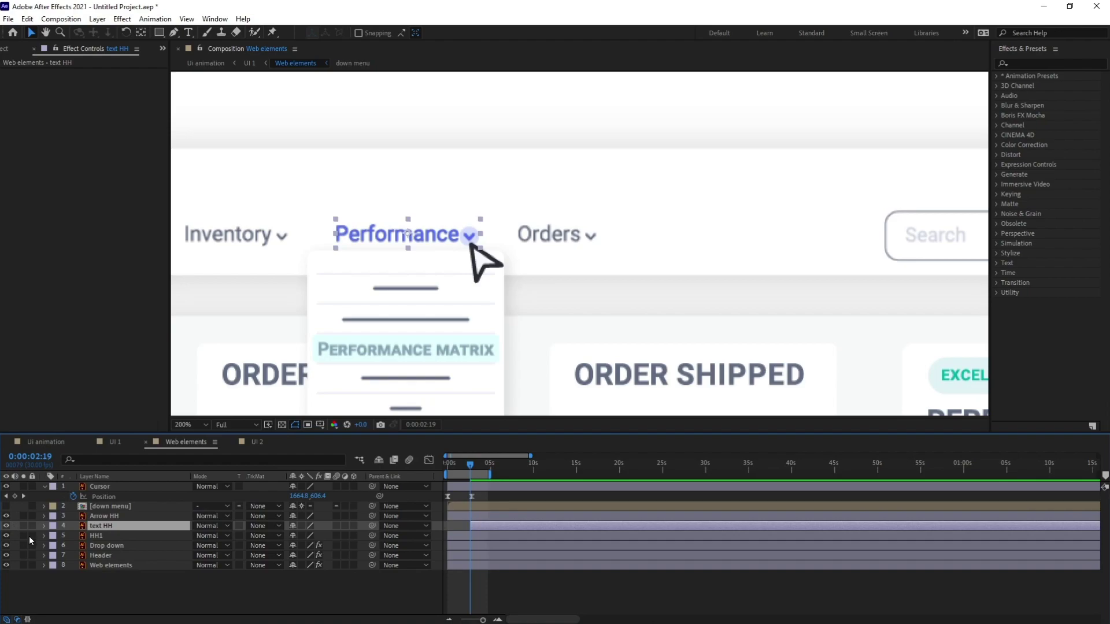
- Add 100% Opacity keyframes to the text HH layer at 0:00:02:19 and six frames on at 0:00:02:25
key("t")
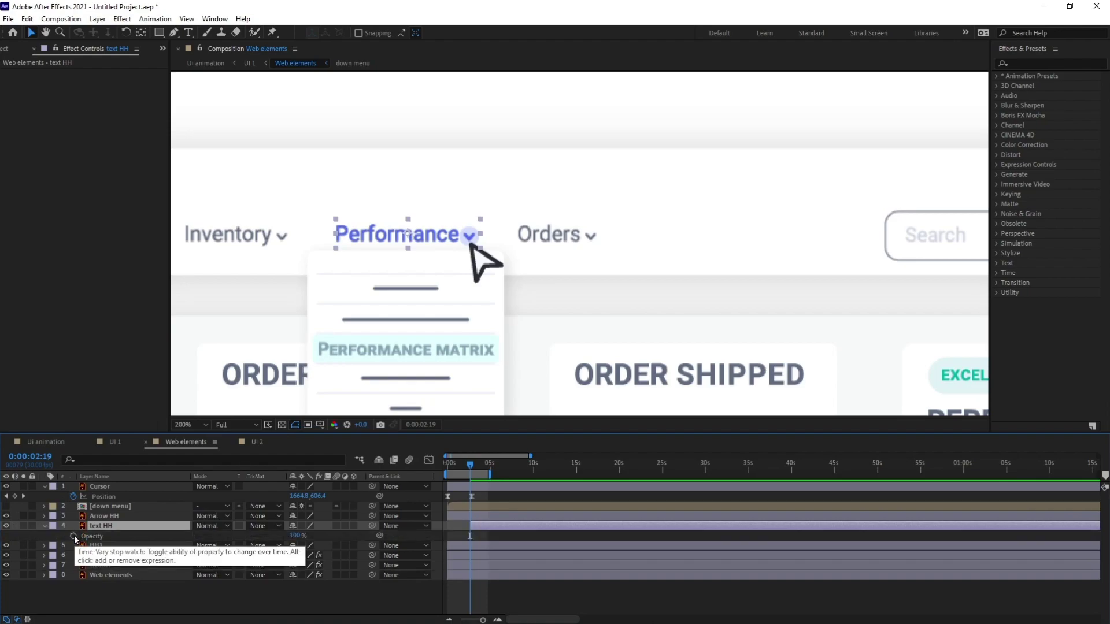
left_click(74, 537)
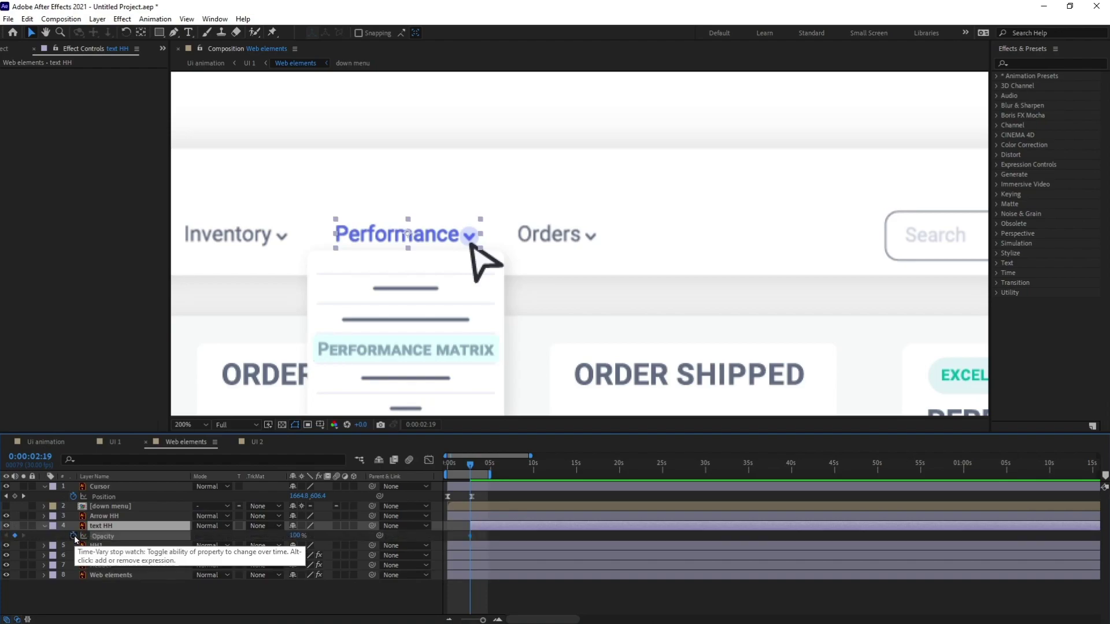
left_click(49, 466)
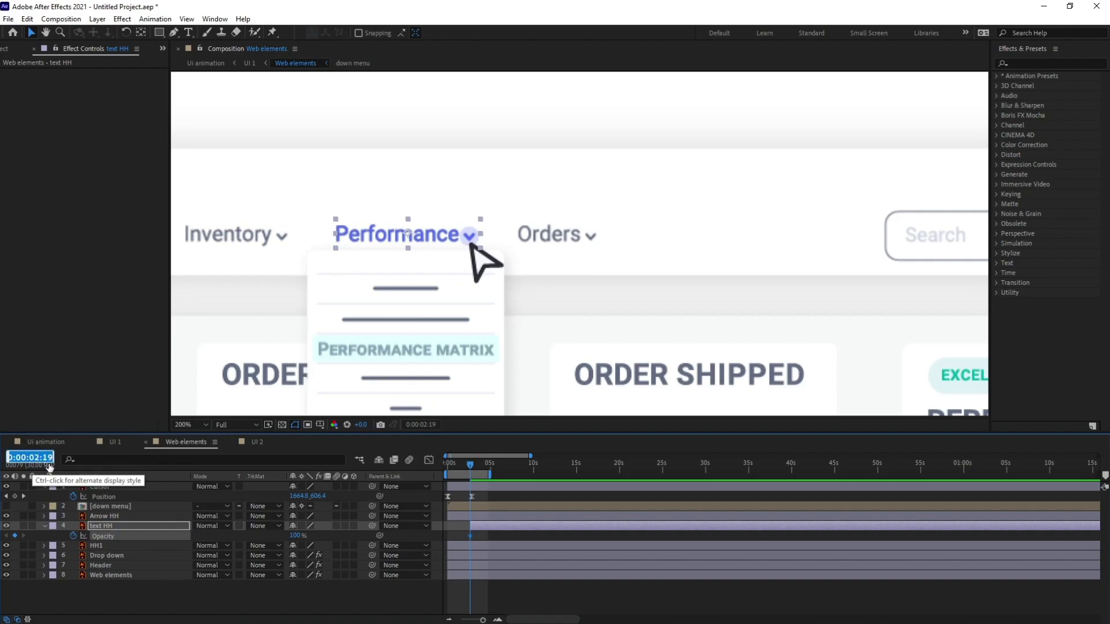
type("+")
type("6")
key("Return")
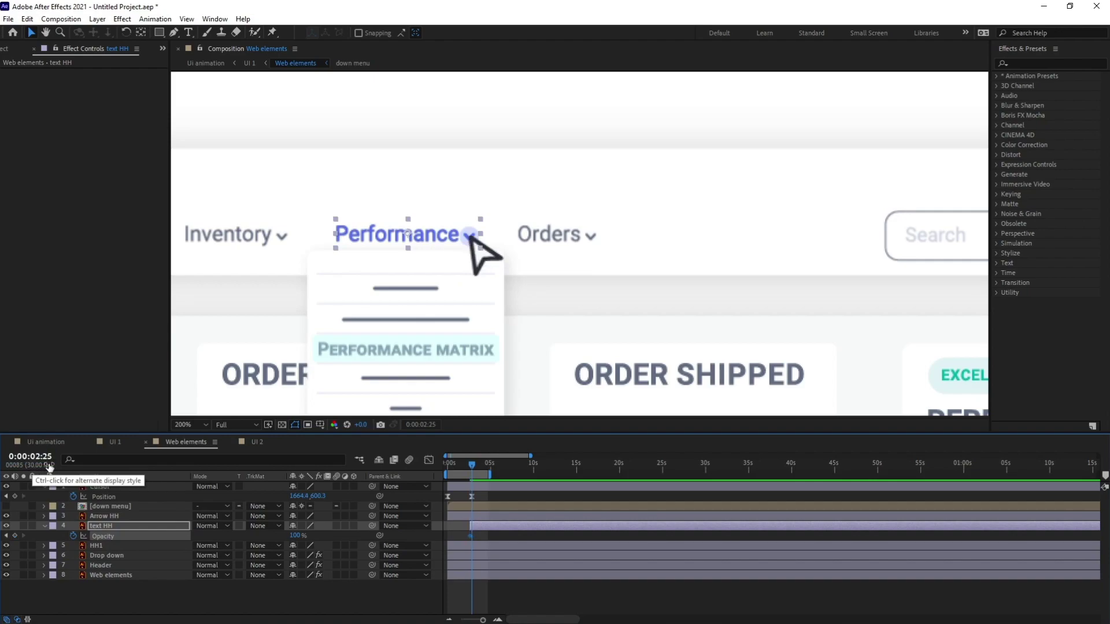
left_click(15, 536)
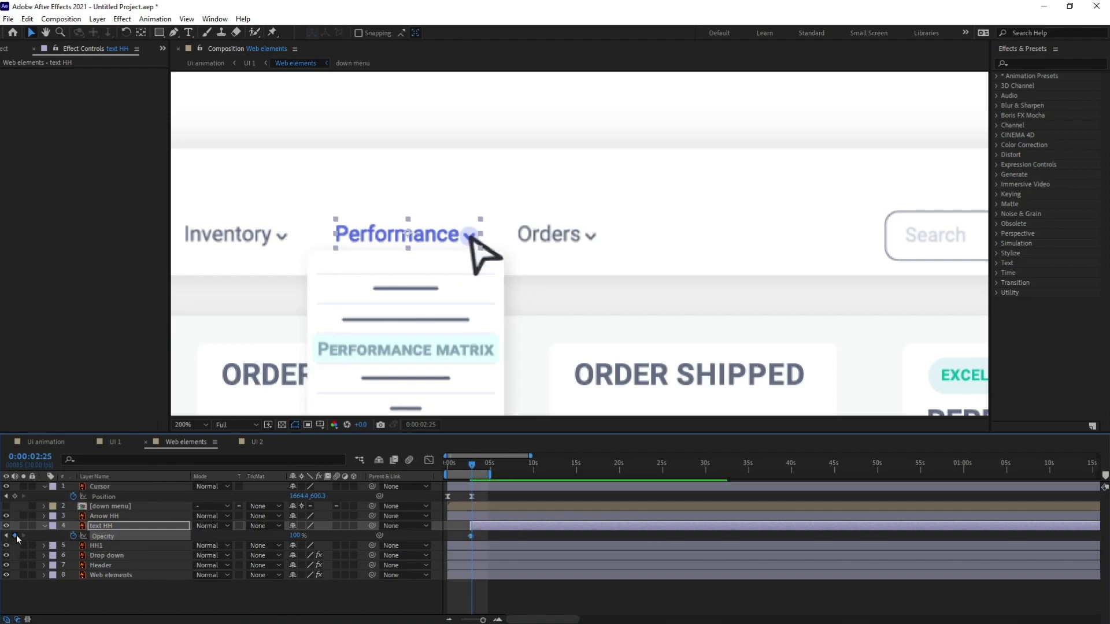
- Set the text HH layer's Opacity to 0% at 0:00:02:19 and apply Easy Ease to both Opacity keyframes
key("equal")
key("equal")
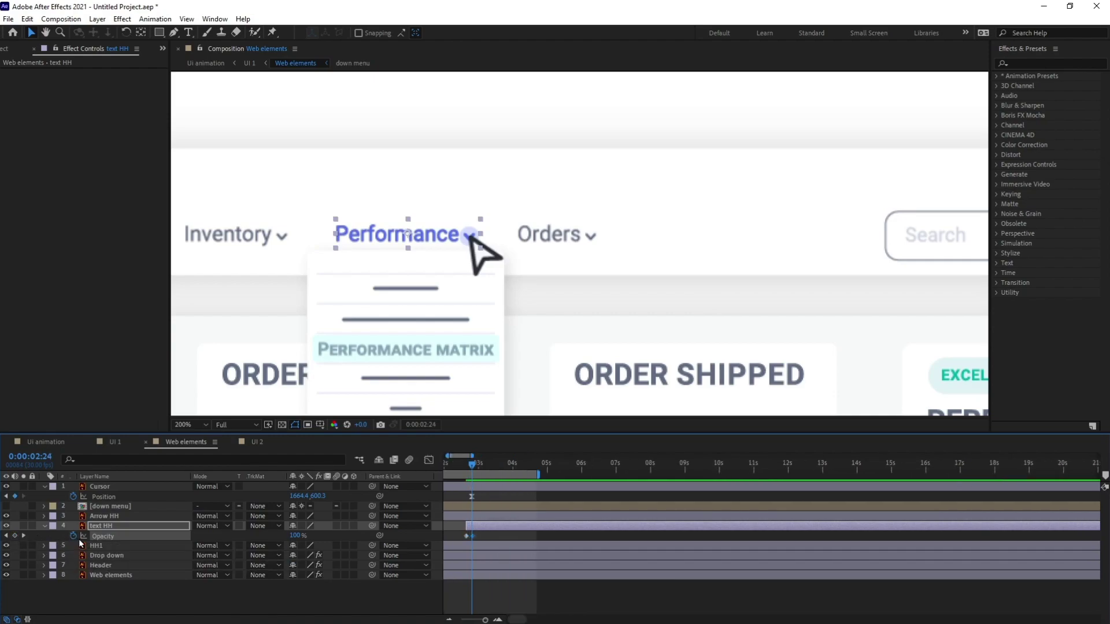
key("j")
left_click_drag(296, 536, 181, 534)
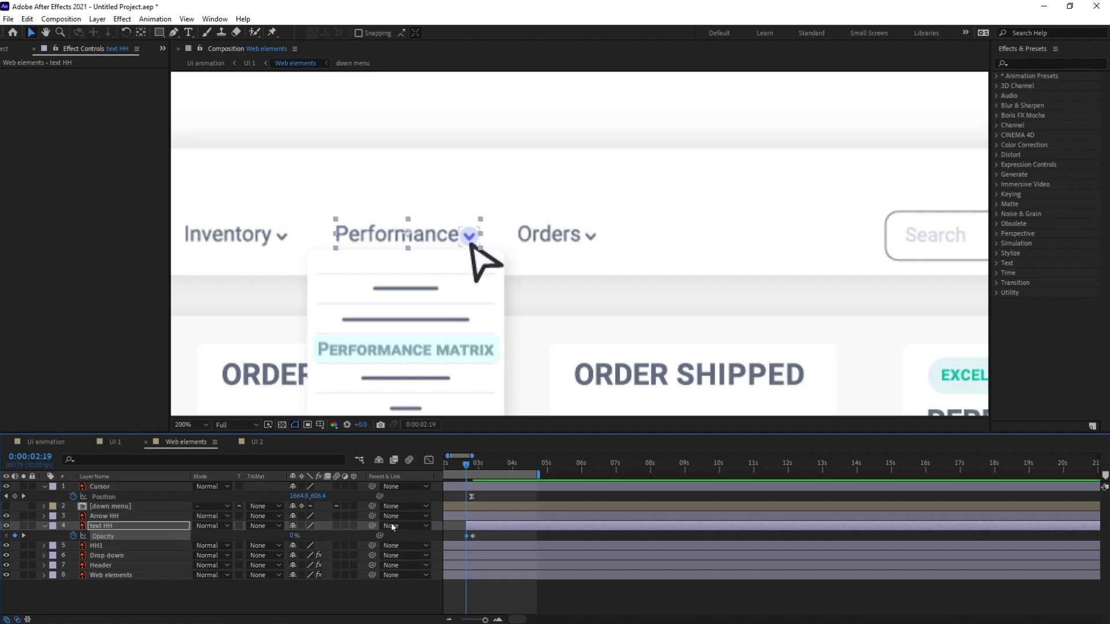
left_click_drag(482, 543, 455, 532)
- Hide the Arrow HH layer and preview the cursor and text highlight animation from the start
left_click(455, 465)
left_click(100, 517)
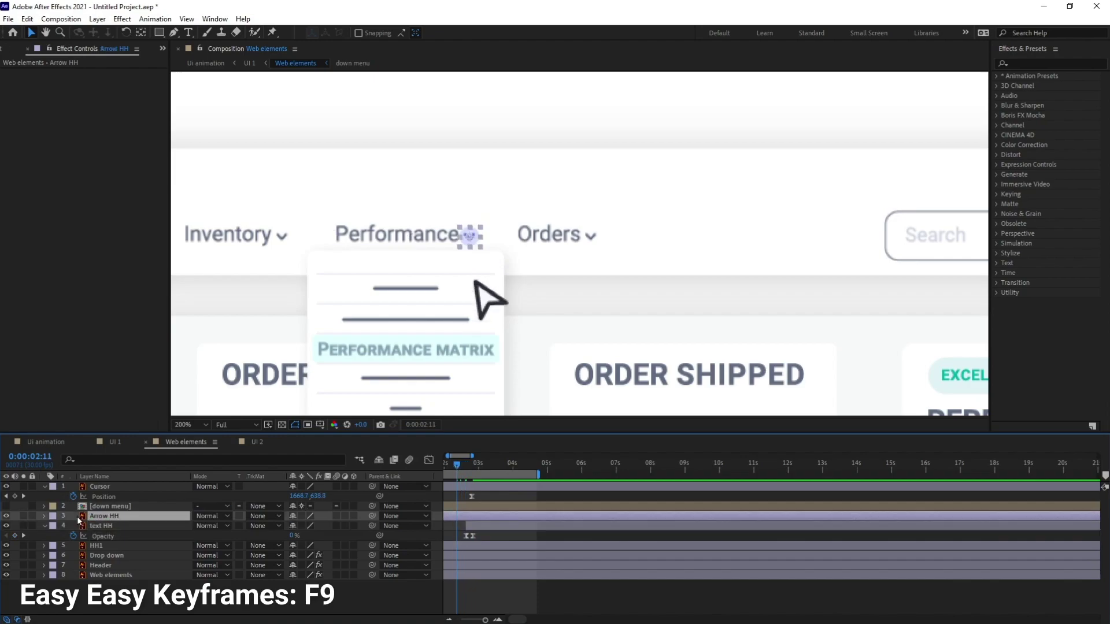
left_click(6, 517)
left_click_drag(457, 465, 404, 466)
key("space")
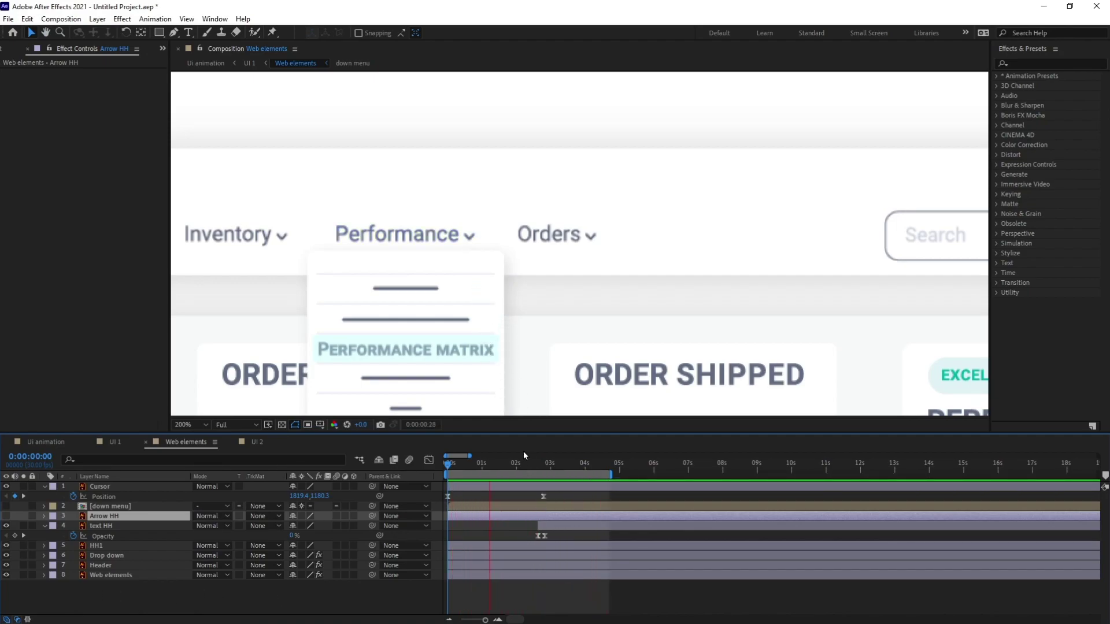
key("comma")
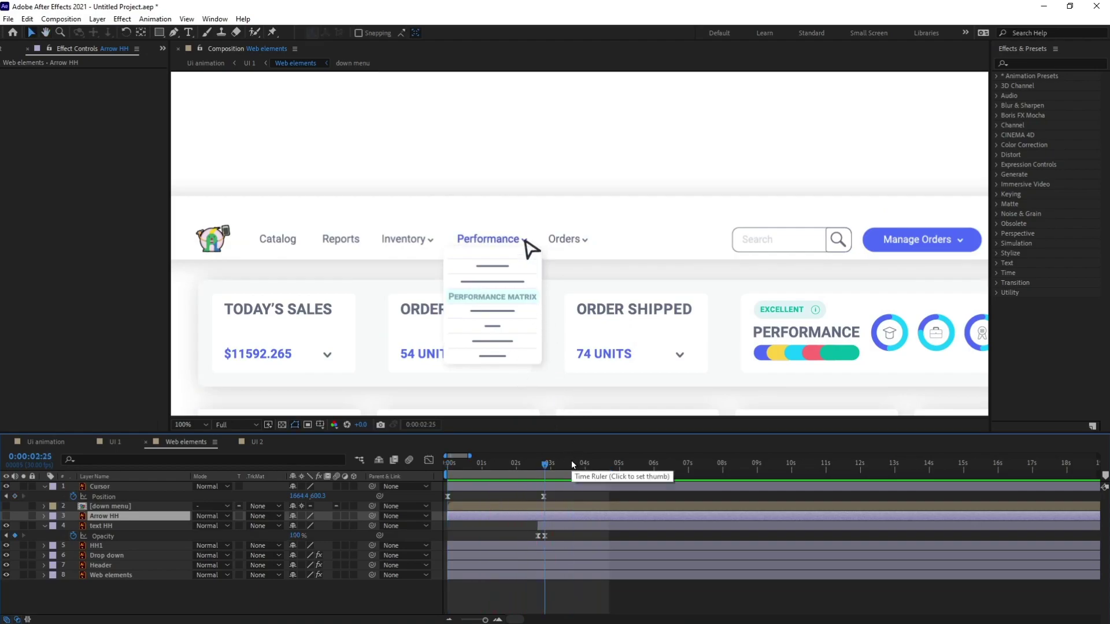
- Move the text HH layer's second Opacity keyframe to 0:00:02:24, aligned with the Cursor's second Position keyframe
scroll(571, 461, "up", 4)
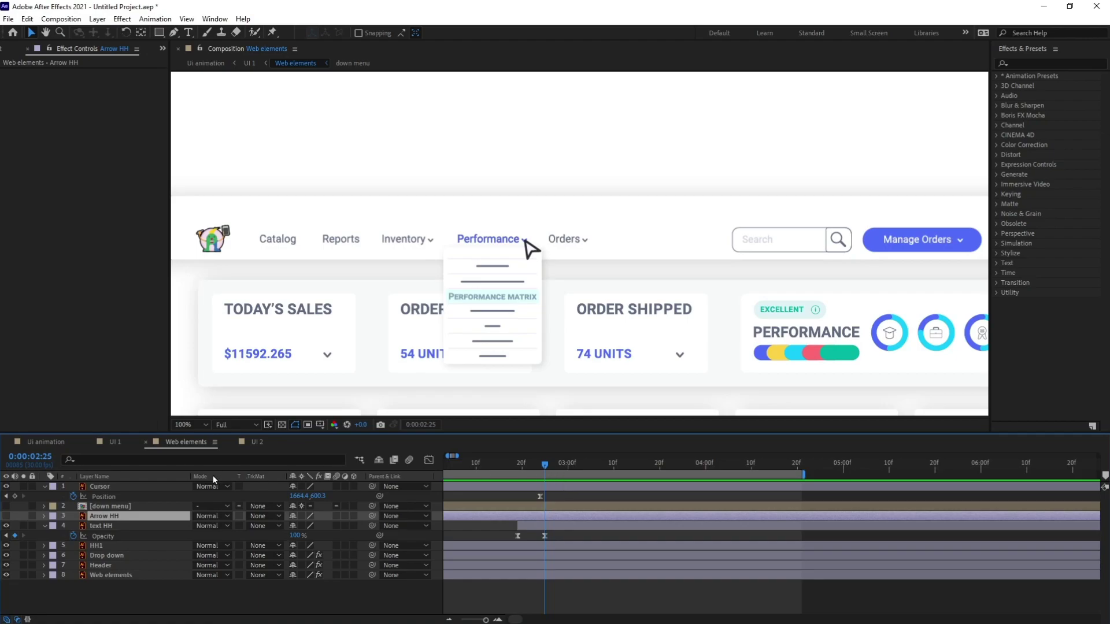
left_click(129, 488)
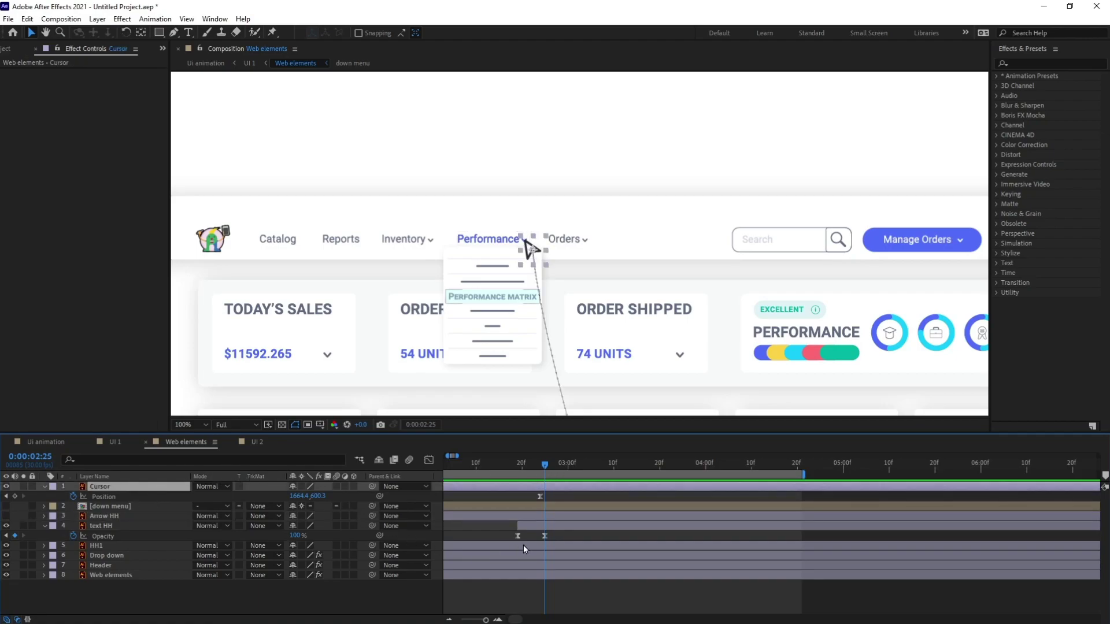
left_click(544, 536)
left_click(540, 462)
left_click_drag(543, 537, 538, 536)
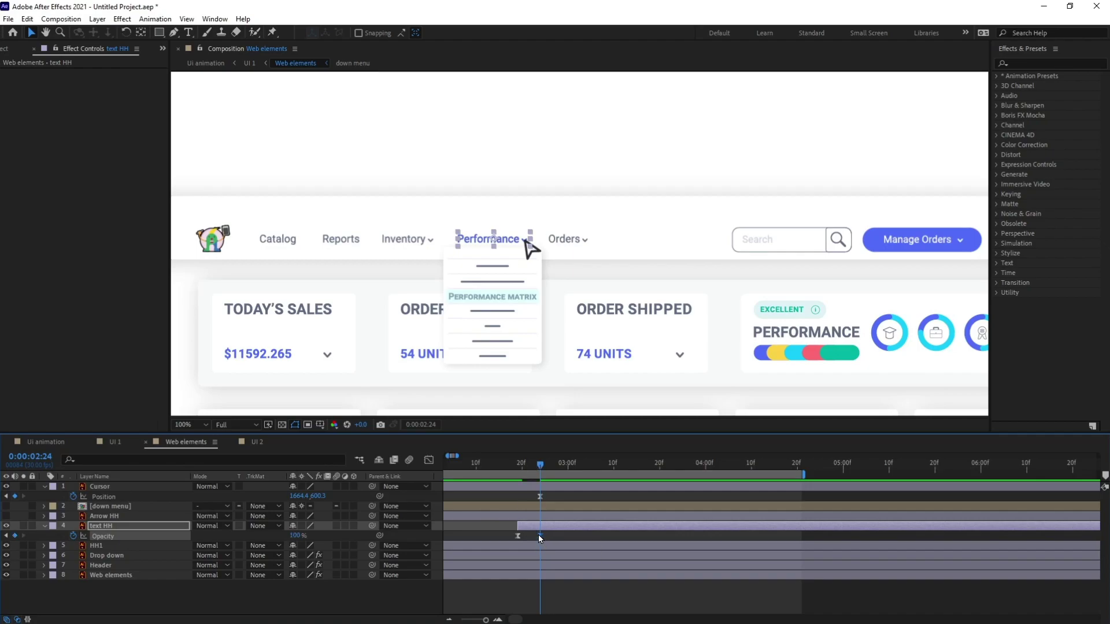
- Add Scale and Position keyframes to the Cursor layer at 0:00:02:26, keeping Scale at 100%
left_click(553, 493)
key("Page_Down")
key("Page_Down")
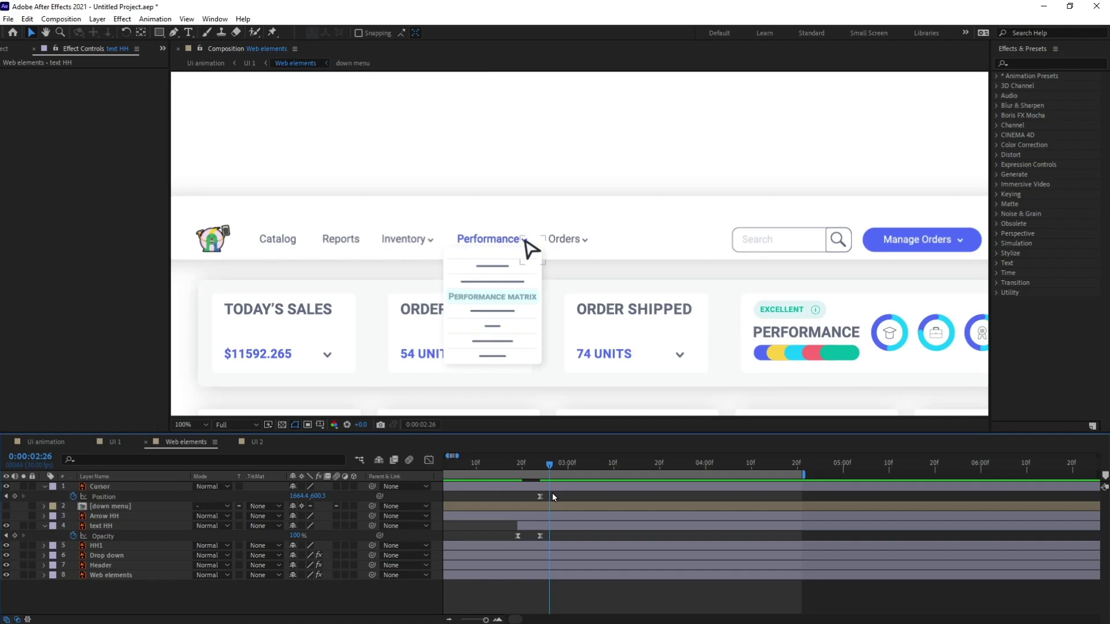
left_click(111, 490)
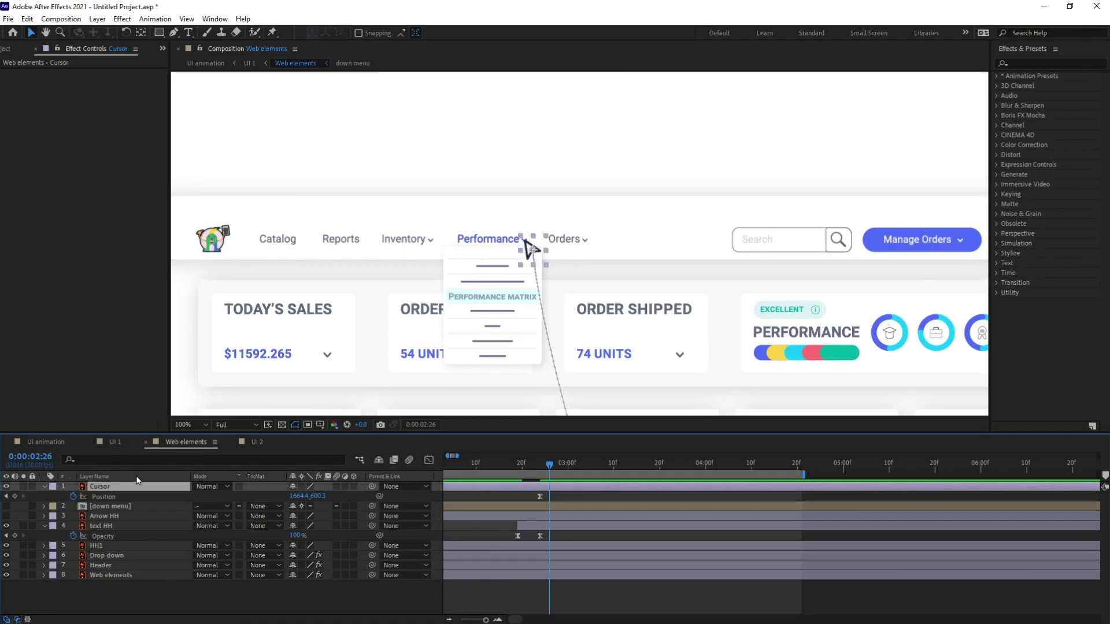
key("s")
left_click(73, 496)
key("shift+p")
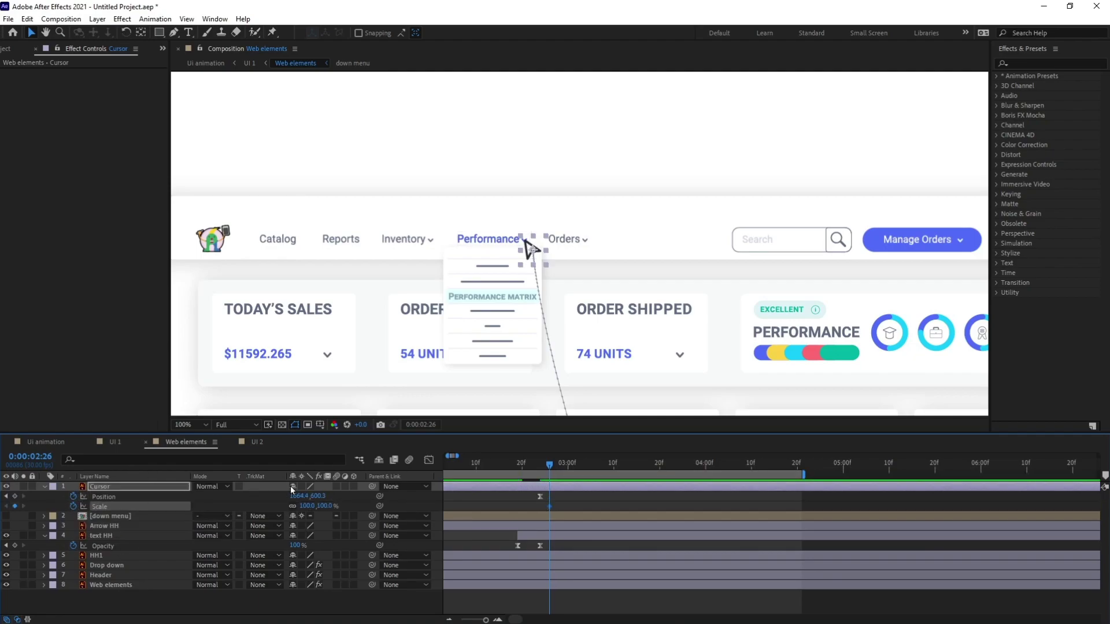
left_click(15, 497)
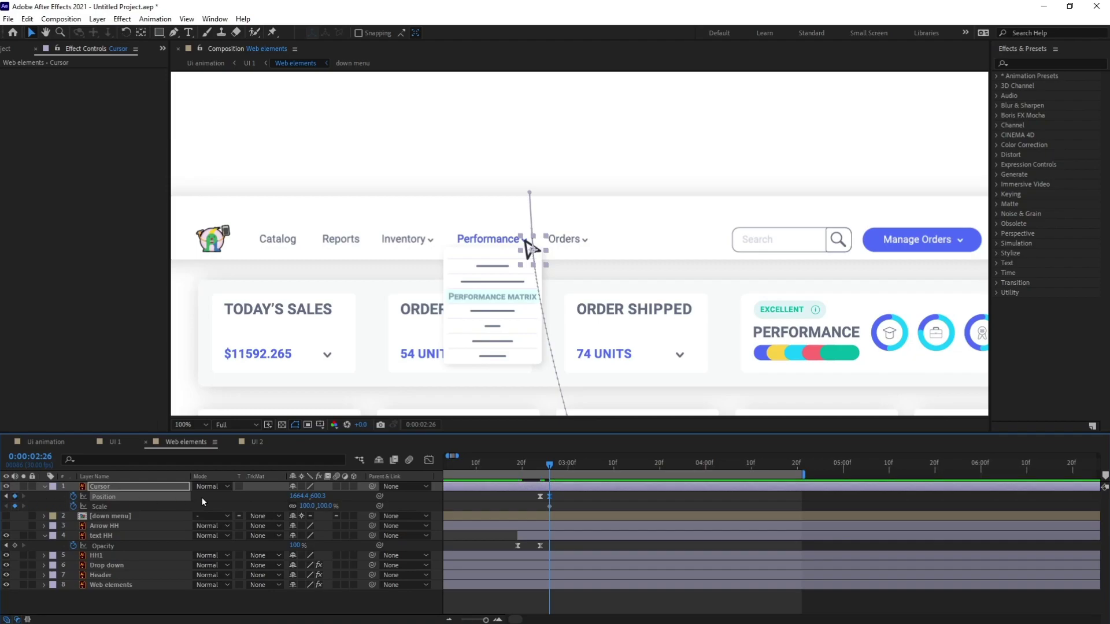
- Set the Cursor layer's Scale to 75% at 0:00:03:01, five frames after the first Scale keyframe
left_click(52, 459)
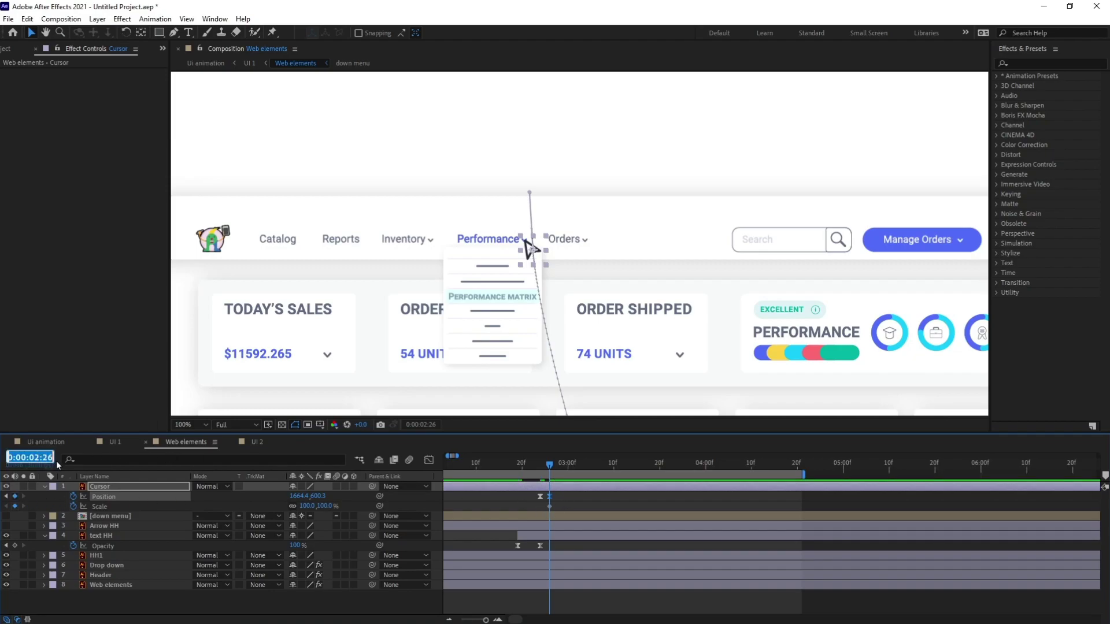
type("+5")
key("Return")
left_click(593, 497)
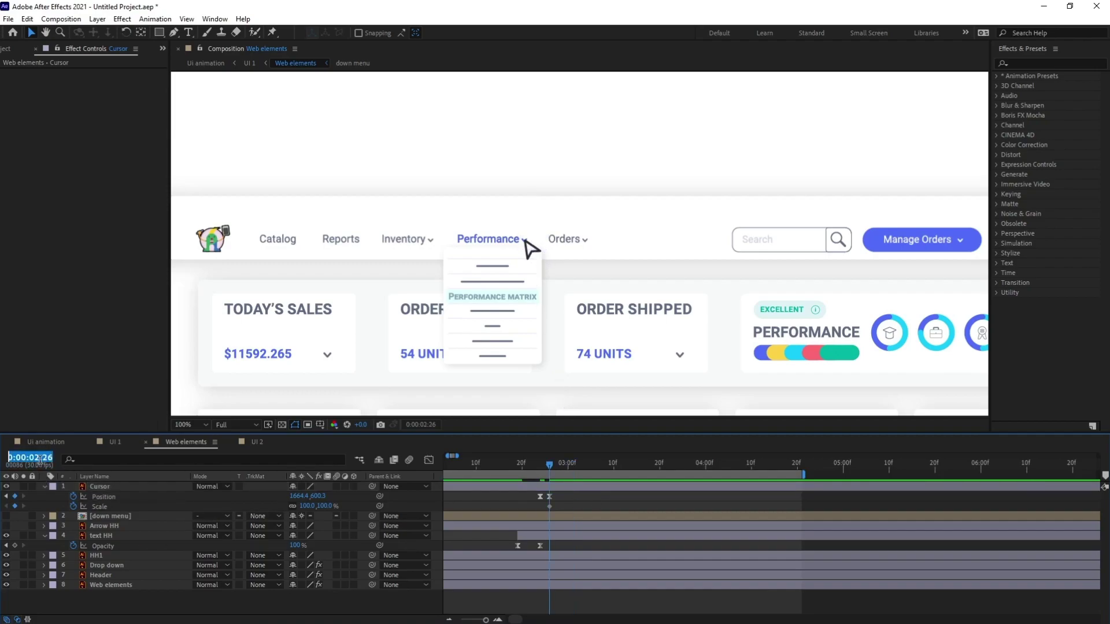
left_click(308, 505)
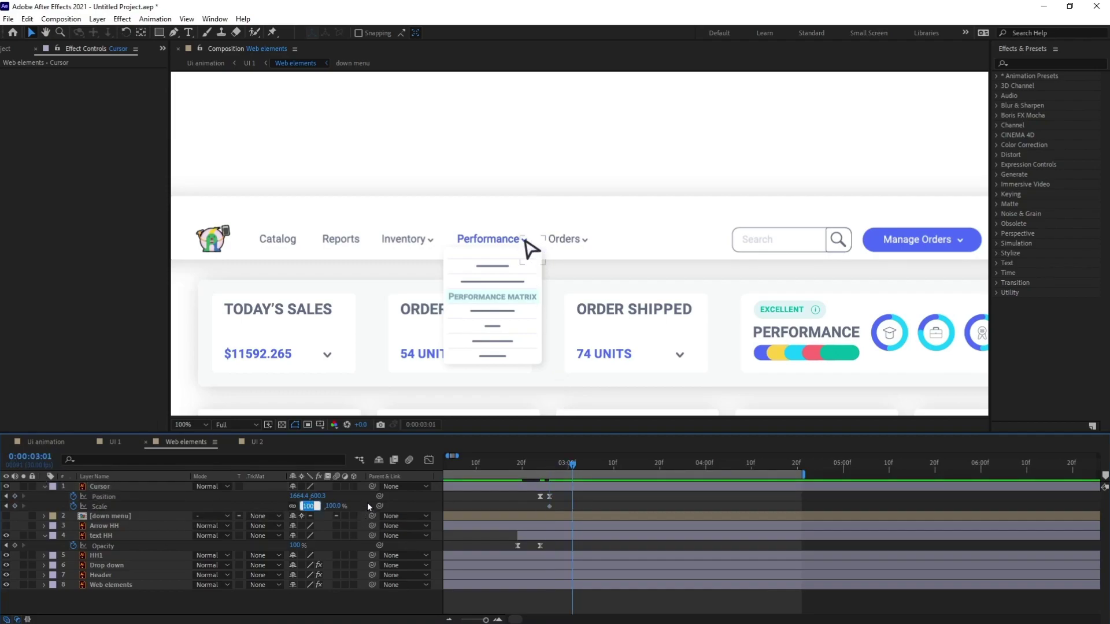
type("75")
key("Return")
- Nudge the Cursor layer to Position 1660.6, 596.8 at 0:00:03:01 so its tip sits on the Performance dropdown arrow
scroll(554, 255, "up", 4)
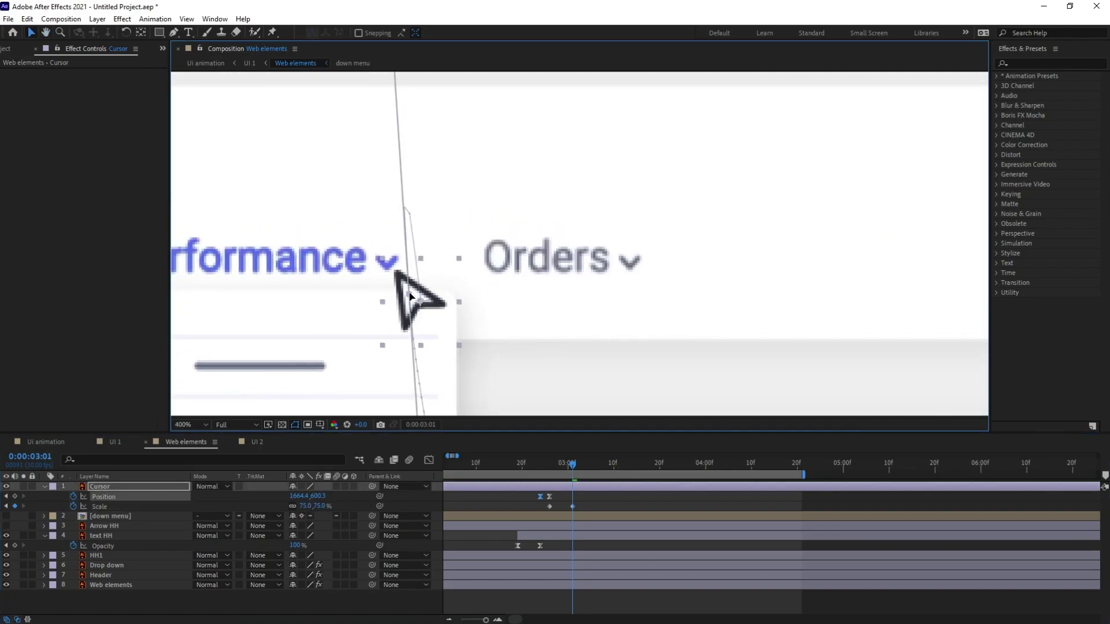
key("Up")
key("Up")
key("Up")
key("Up")
key("Up")
key("Up")
key("Up")
key("Up")
key("Up")
key("Up")
key("Up")
key("Up")
key("Up")
key("Up")
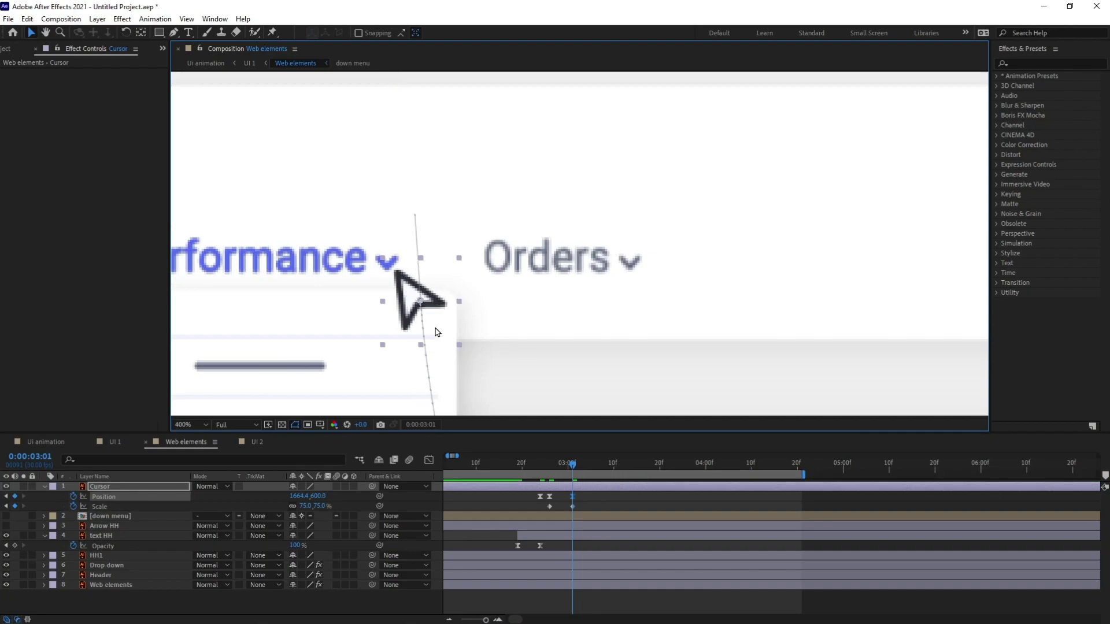
key("Left")
key("Left")
key("Left")
key("Left")
key("Left")
key("Left")
key("Left")
key("Left")
key("Left")
key("Left")
key("Left")
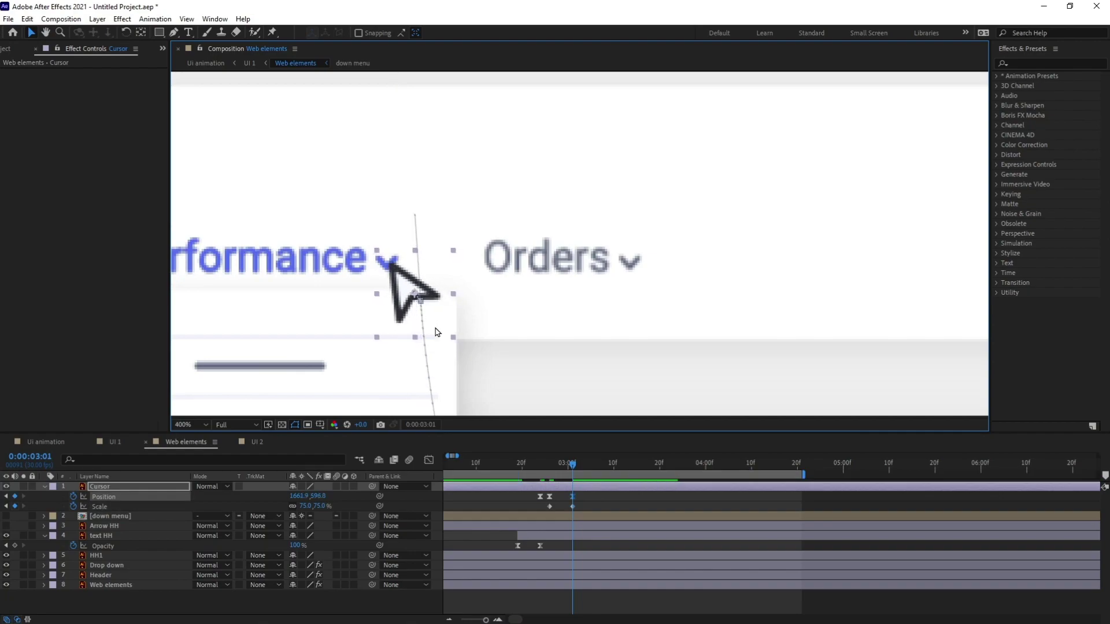
key("Up")
key("Up")
key("Up")
key("Left")
key("Left")
key("Left")
key("Left")
key("Down")
key("Down")
key("Down")
key("Down")
key("Up")
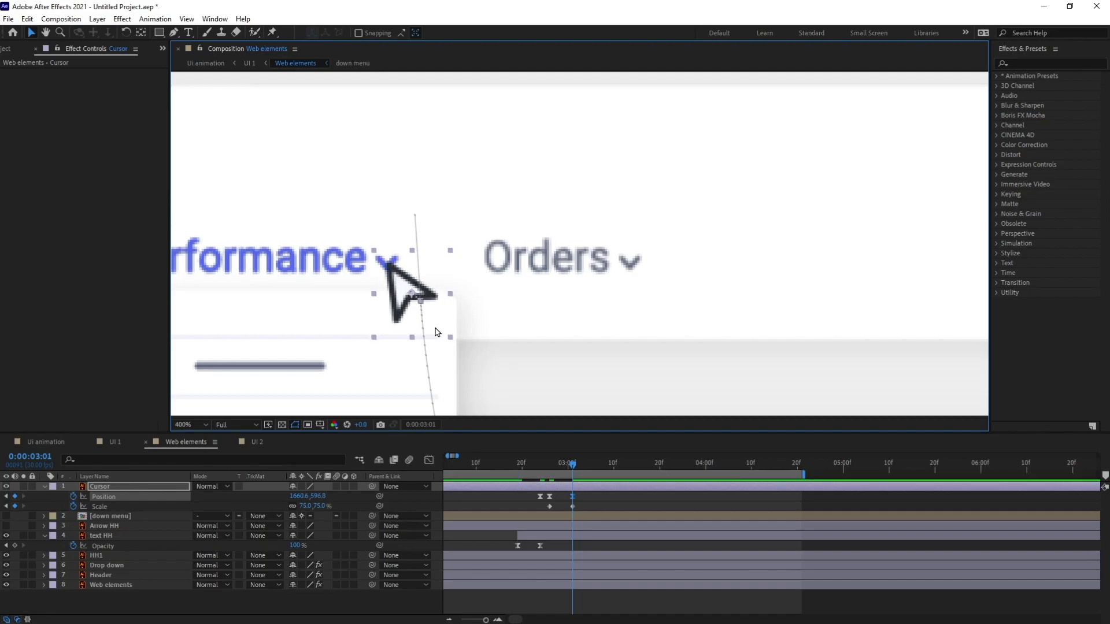
key("comma")
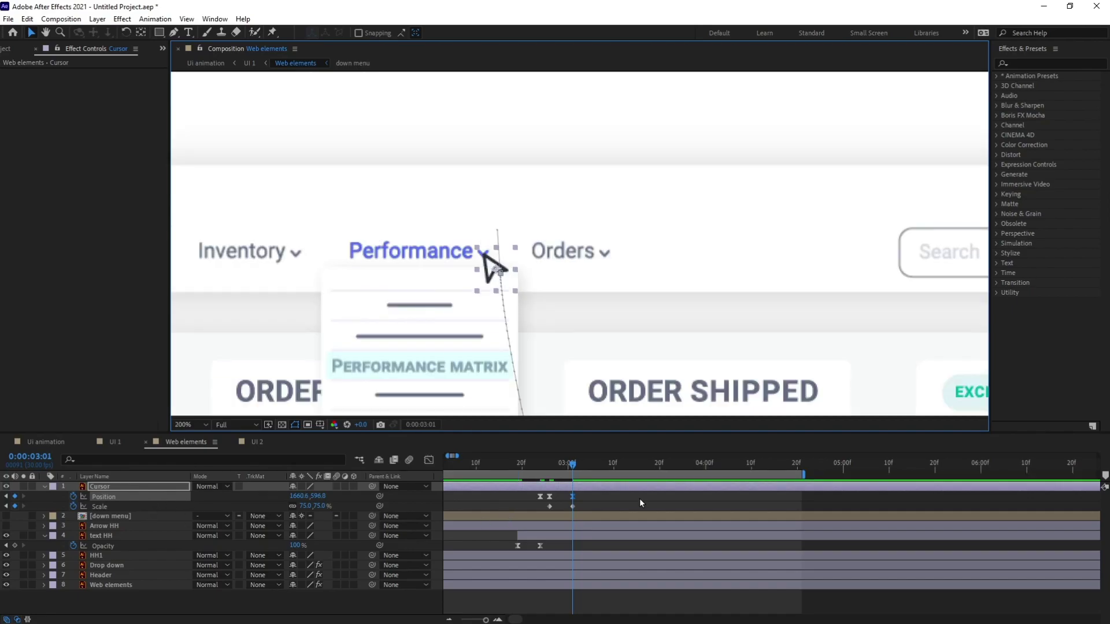
- Separate the Cursor layer's Position into X and Y dimensions and apply Easy Ease to its X, Y and Scale keyframes
key("period")
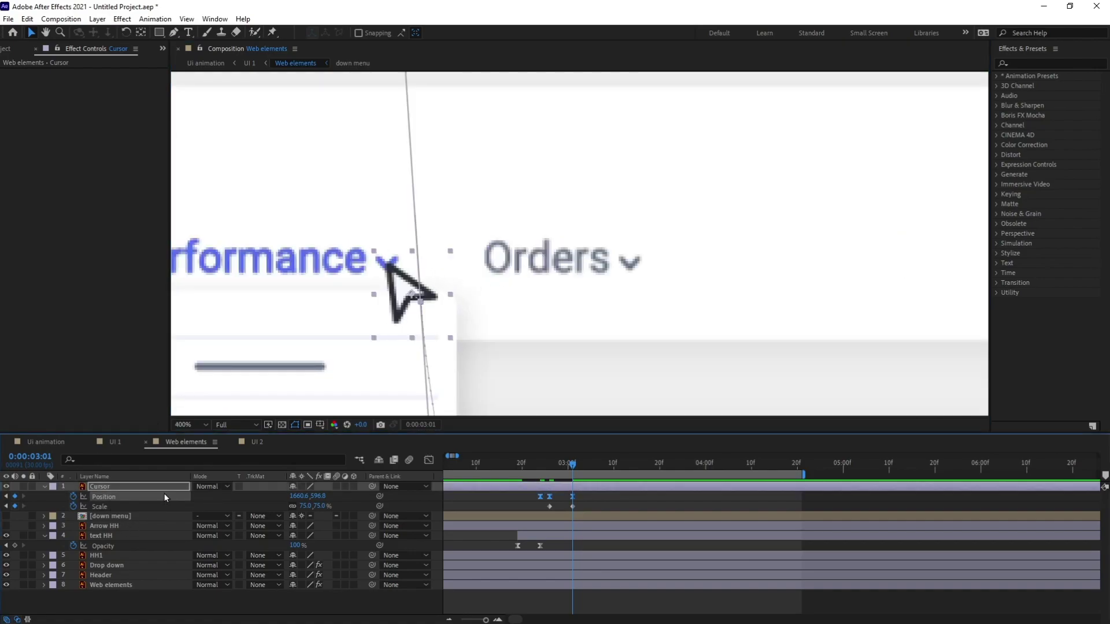
key("comma")
left_click_drag(493, 157, 491, 192)
key("ctrl+z")
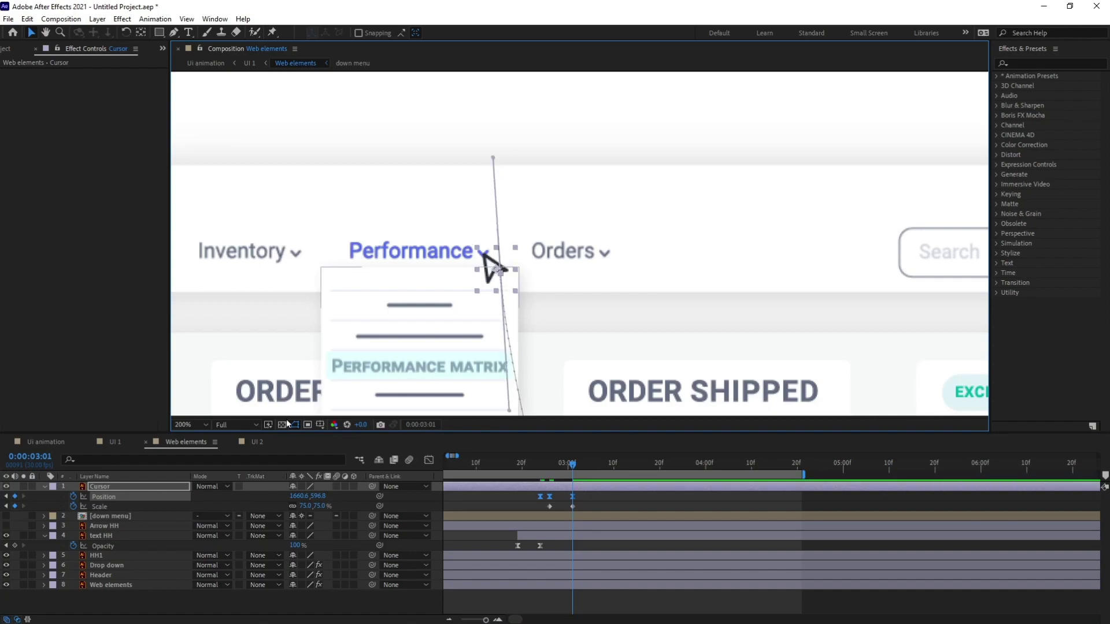
right_click(100, 496)
left_click(173, 352)
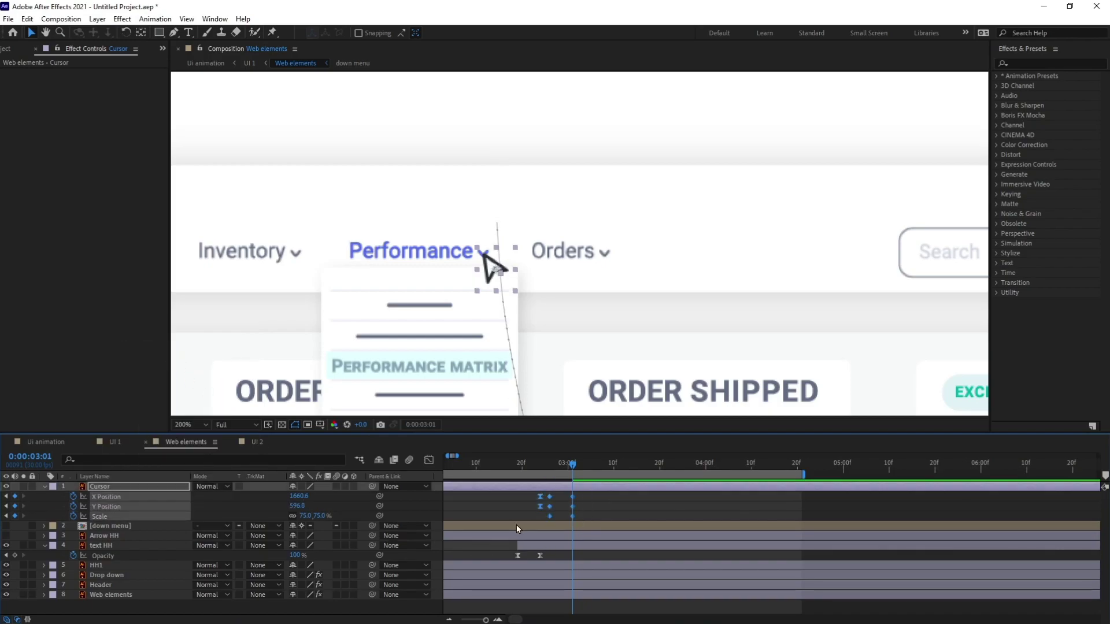
key("F9")
mouse_move(570, 465)
left_mouse_down()
mouse_move(550, 471)
mouse_move(571, 473)
left_mouse_up()
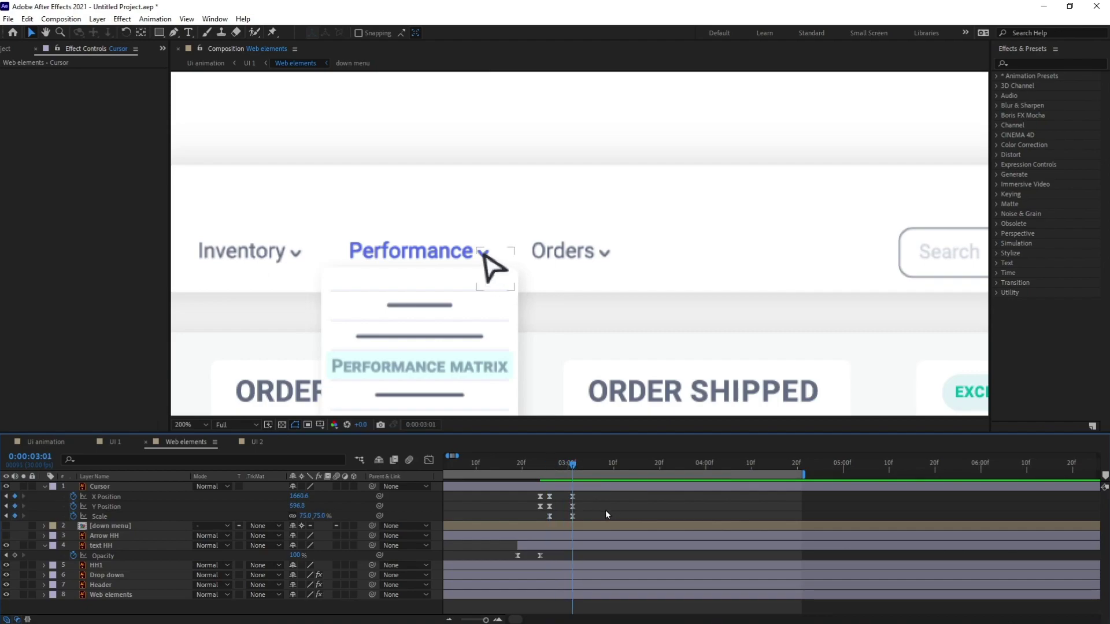
- Add X Position, Y Position and Scale hold keyframes to the Cursor layer four frames on, at 0:00:03:05
left_click(29, 457)
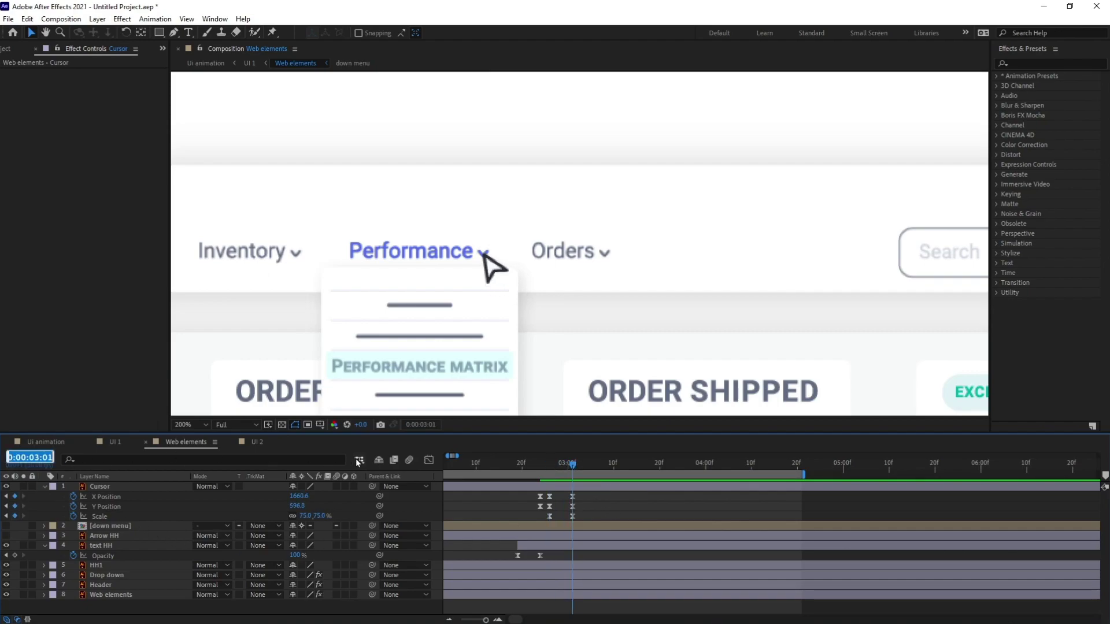
type("+4")
key("Return")
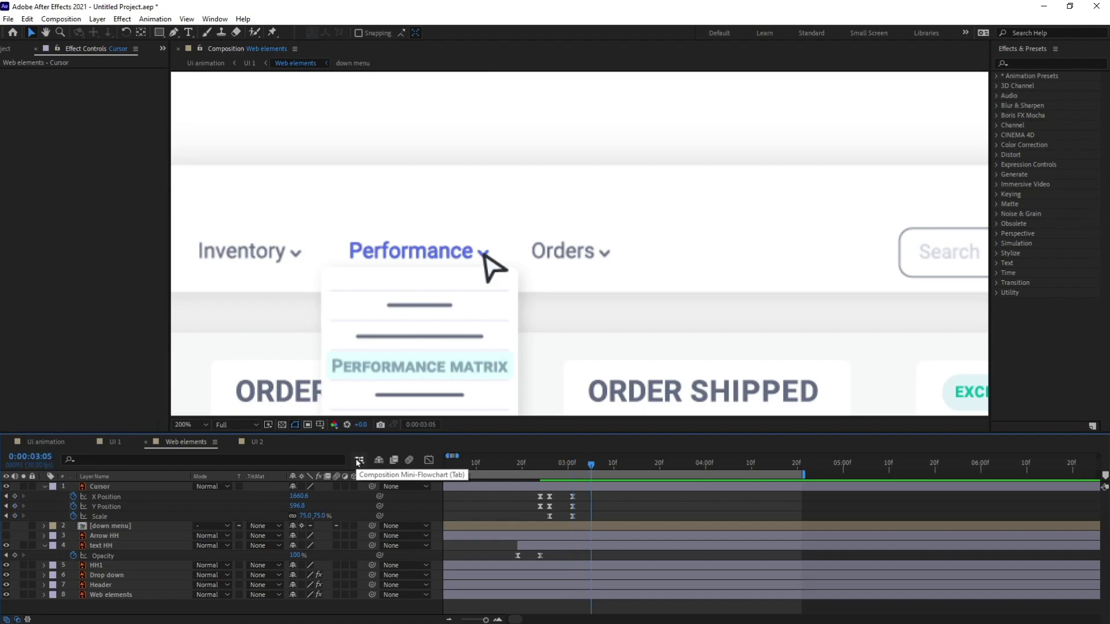
left_click_drag(15, 498, 15, 516)
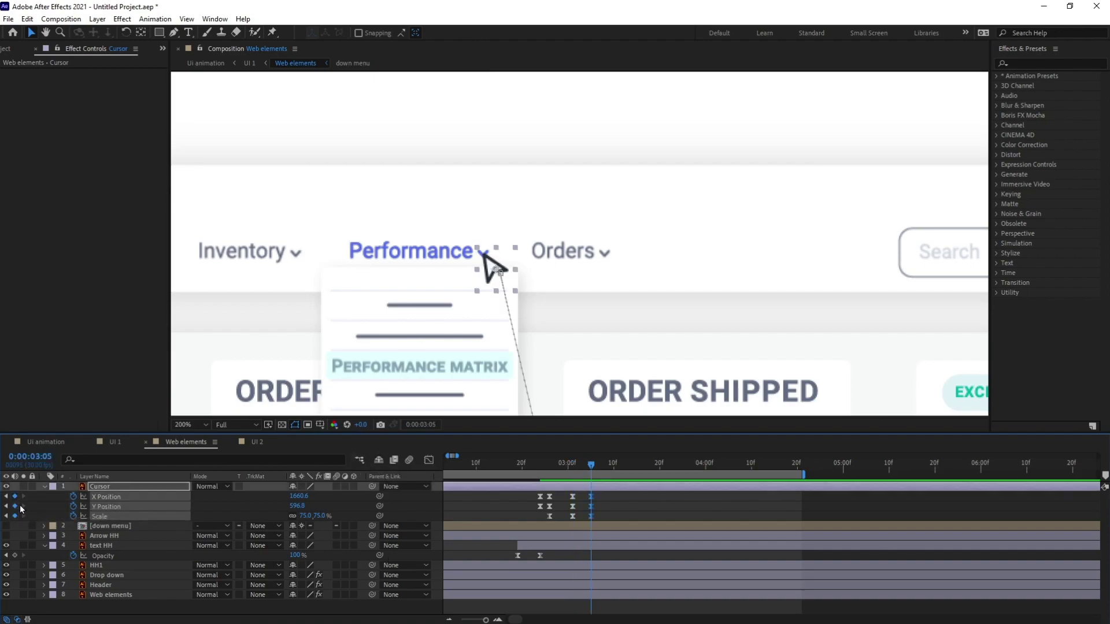
left_click(637, 514)
- Copy the Cursor layer's X Position, Y Position and Scale keyframes from 0:00:02:26 to 0:00:03:10
left_click(41, 457)
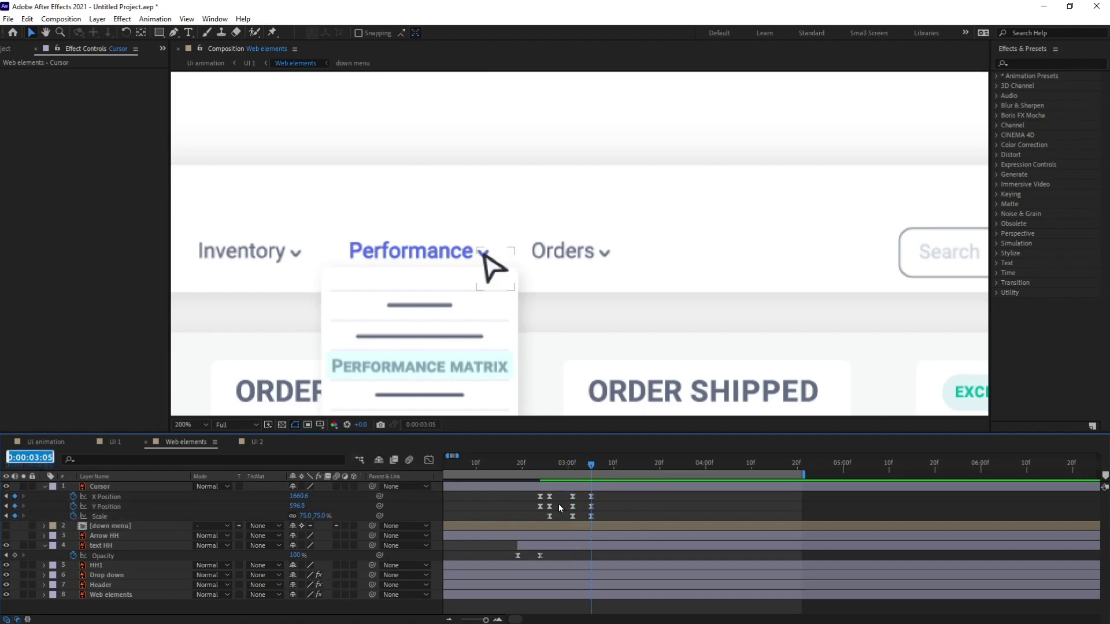
type("+5")
key("Return")
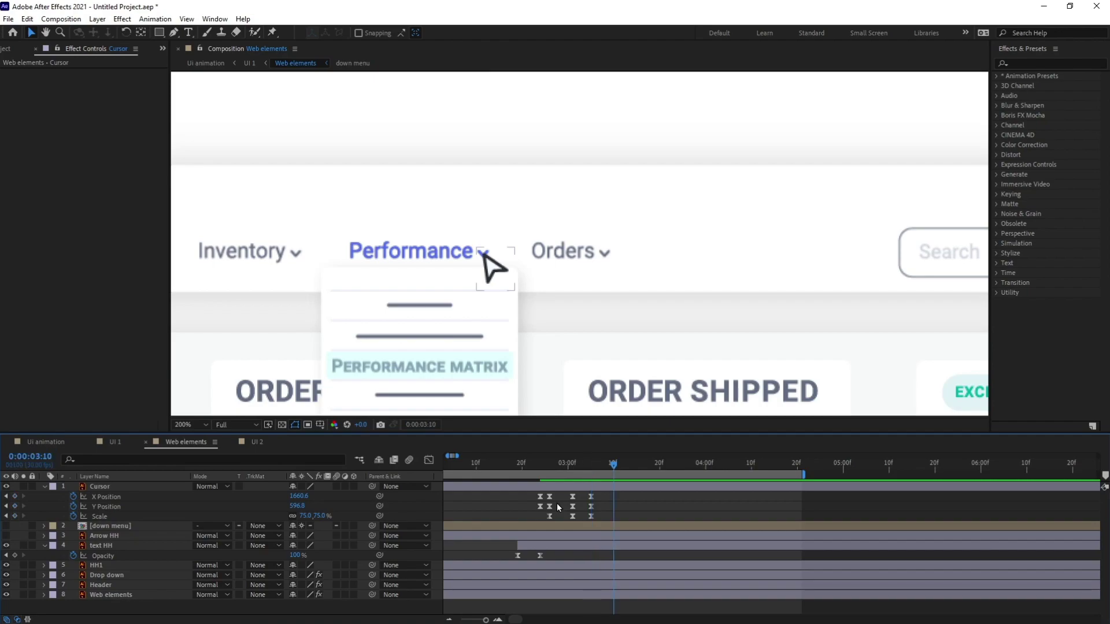
left_click_drag(550, 497, 547, 521)
key("ctrl+c")
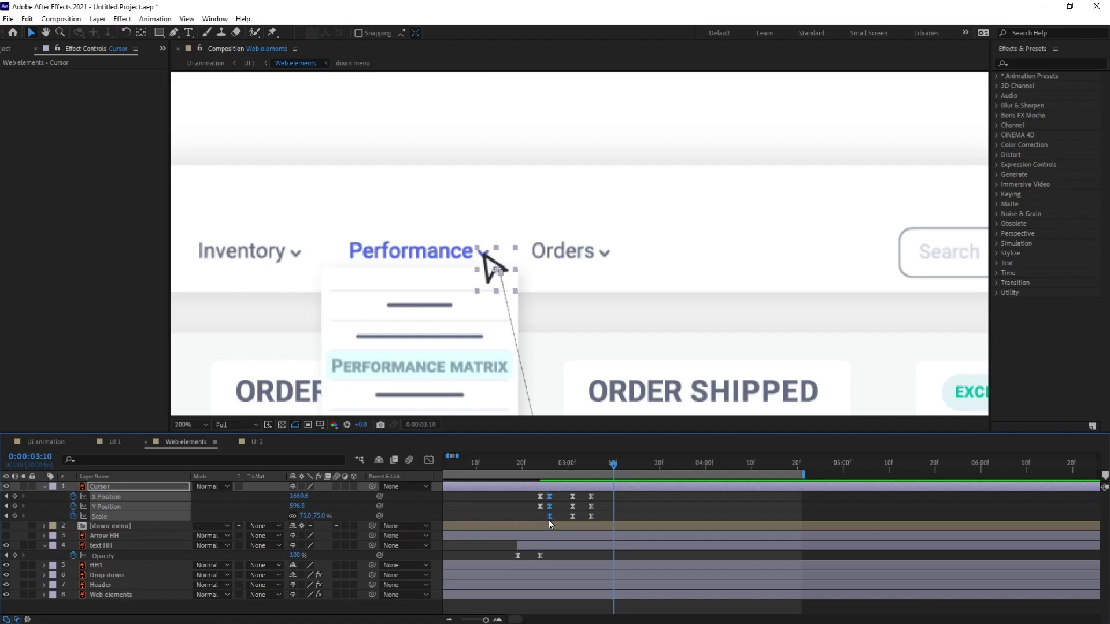
key("ctrl+v")
- Preview the cursor's click animation from shortly before it reaches the Performance menu
key("comma")
left_click(512, 466)
key("space")
key("space")
- Make the Arrow HH layer visible and create its first Opacity keyframe at 0:00:02:26
left_click(565, 467)
key("j")
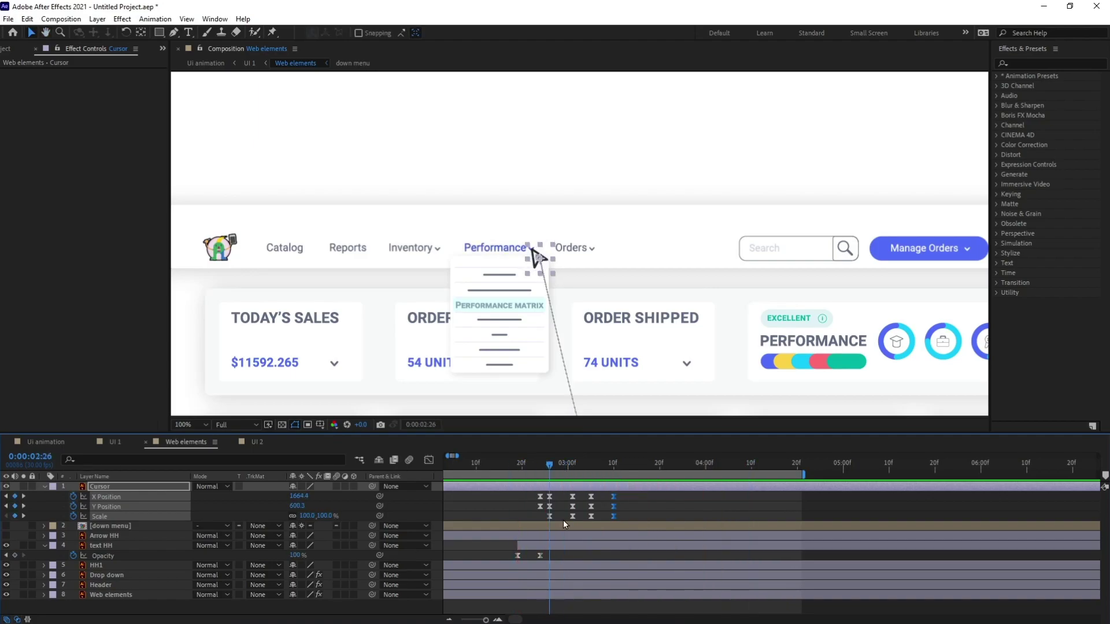
left_click(109, 538)
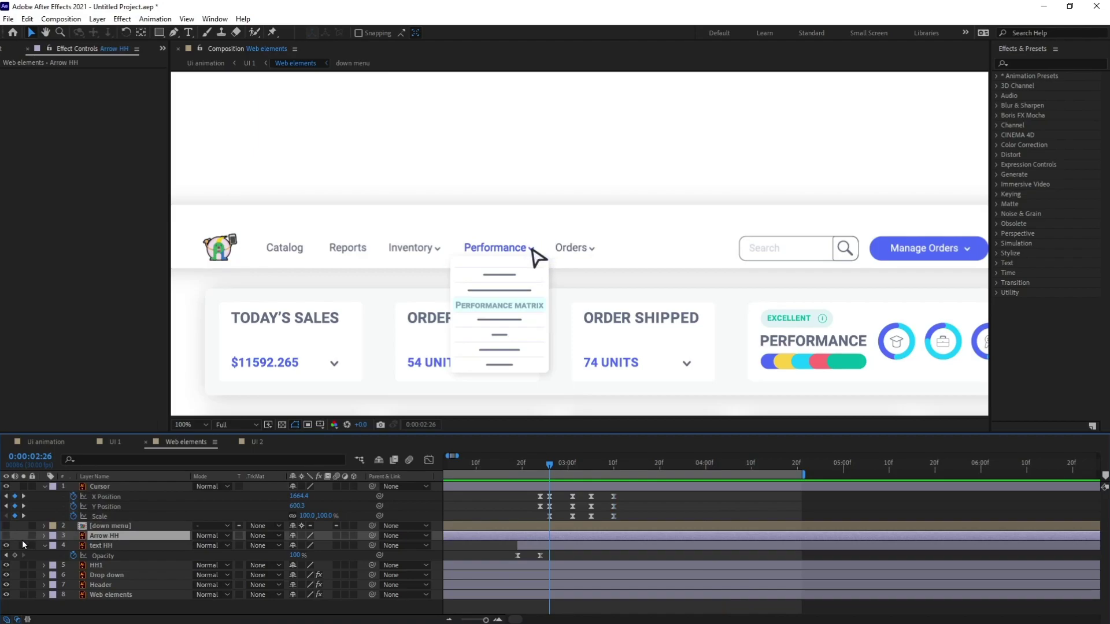
left_click(6, 536)
key("t")
left_click(83, 546)
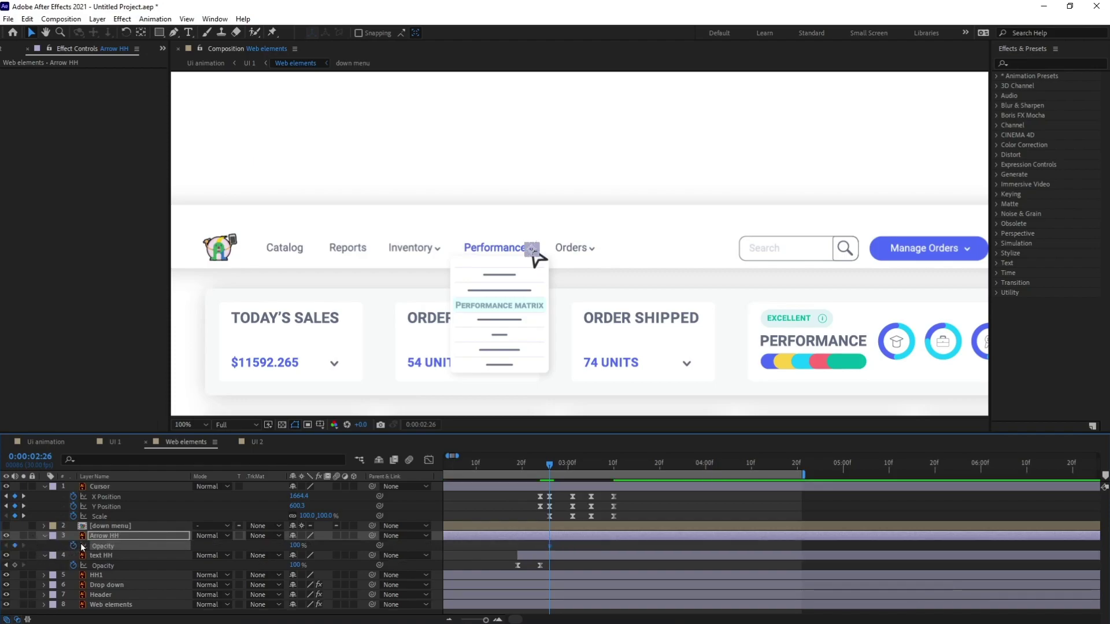
- Add a 100% Opacity keyframe to Arrow HH at 0:00:03:01 and set its 0:00:02:26 keyframe to 0%
key("Page_Down")
key("Page_Down")
key("Page_Down")
key("Page_Down")
key("Page_Down")
left_click(17, 546)
key("j")
left_click(297, 546)
type("0")
key("Return")
- Add an Opacity hold keyframe to Arrow HH at 0:00:03:05 and copy its first keyframe to 0:00:03:10
left_click(630, 547)
key("k")
key("k")
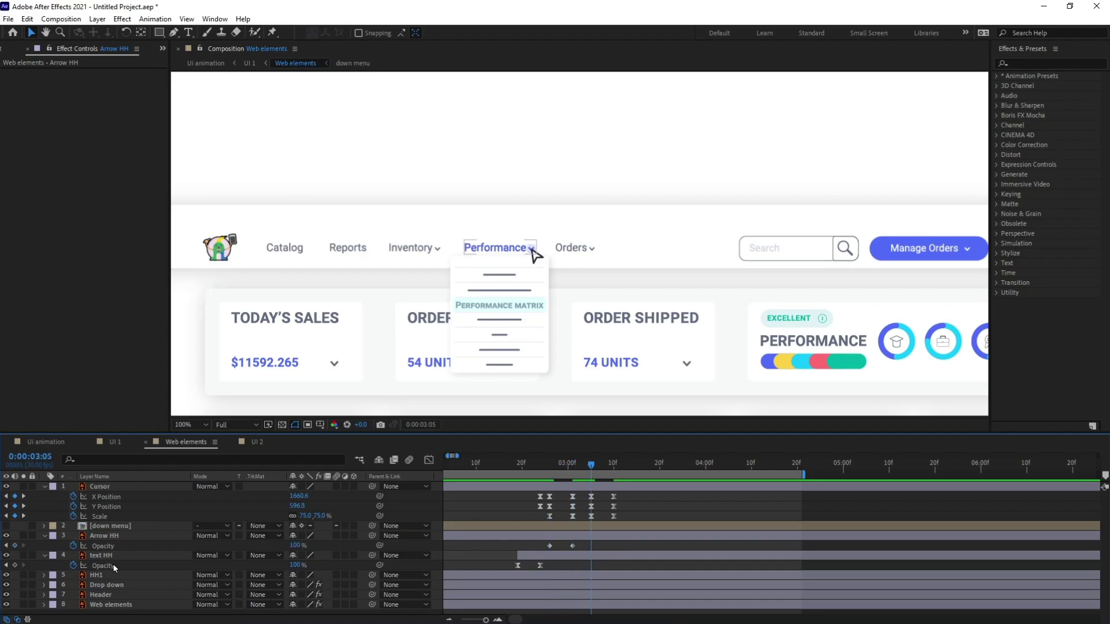
left_click(15, 546)
key("k")
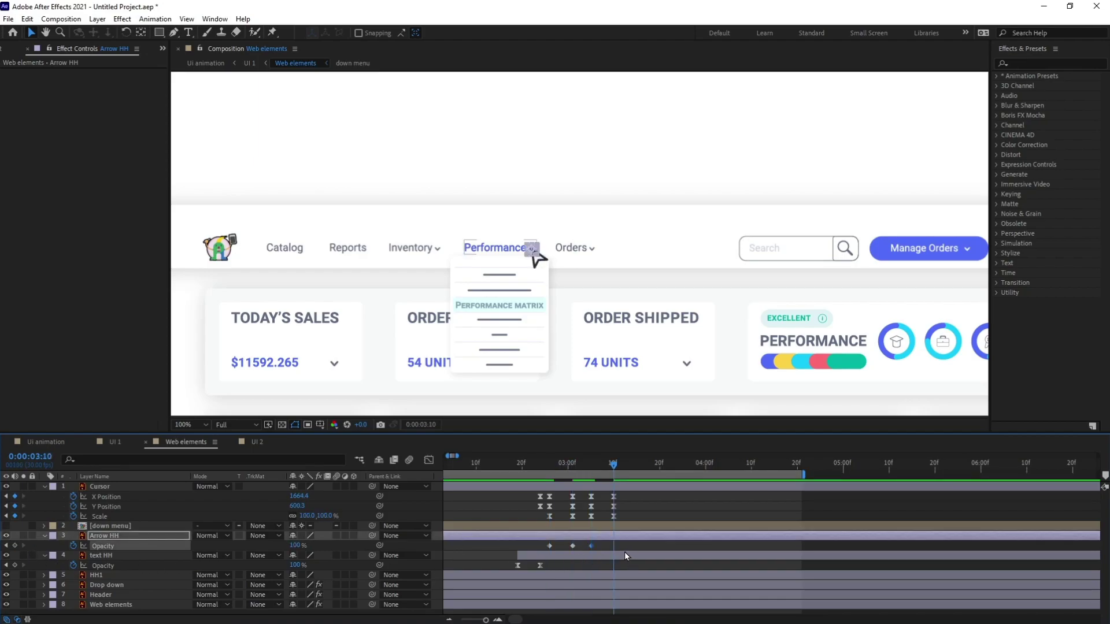
left_click(549, 546)
- Apply Easy Ease to all four Arrow HH Opacity keyframes and preview the click from 0:00:02:17
left_click_drag(620, 543, 528, 551)
key("F9")
left_click(509, 464)
key("space")
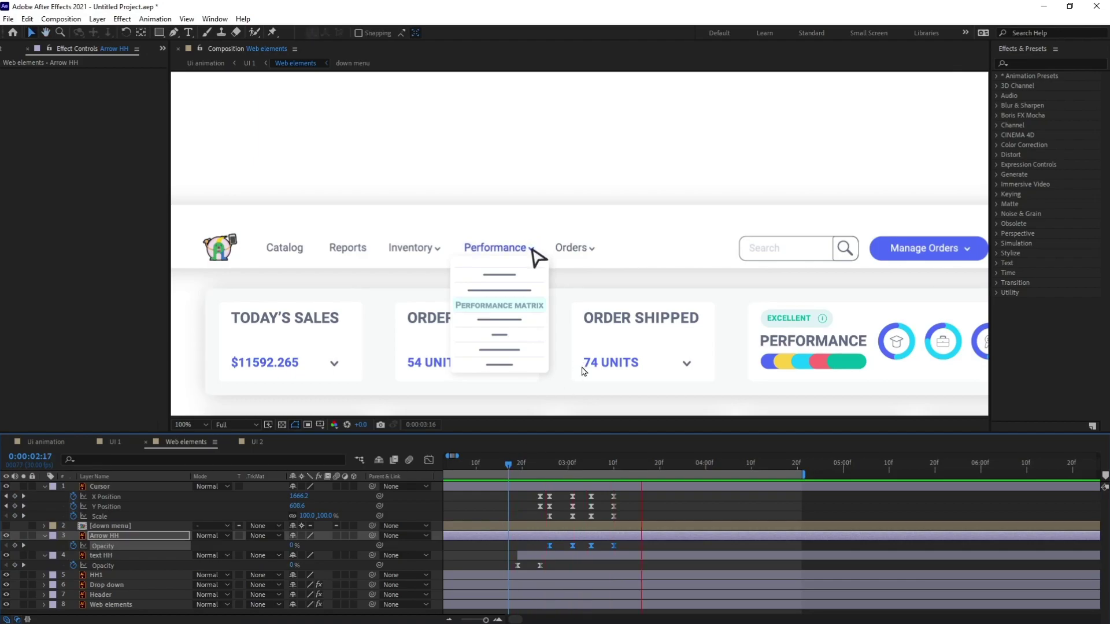
key("space")
- Draw a white rectangle shape above the dropdown menu, its lower edge on the menu's top edge, and extend it upward
left_click_drag(893, 465, 872, 468)
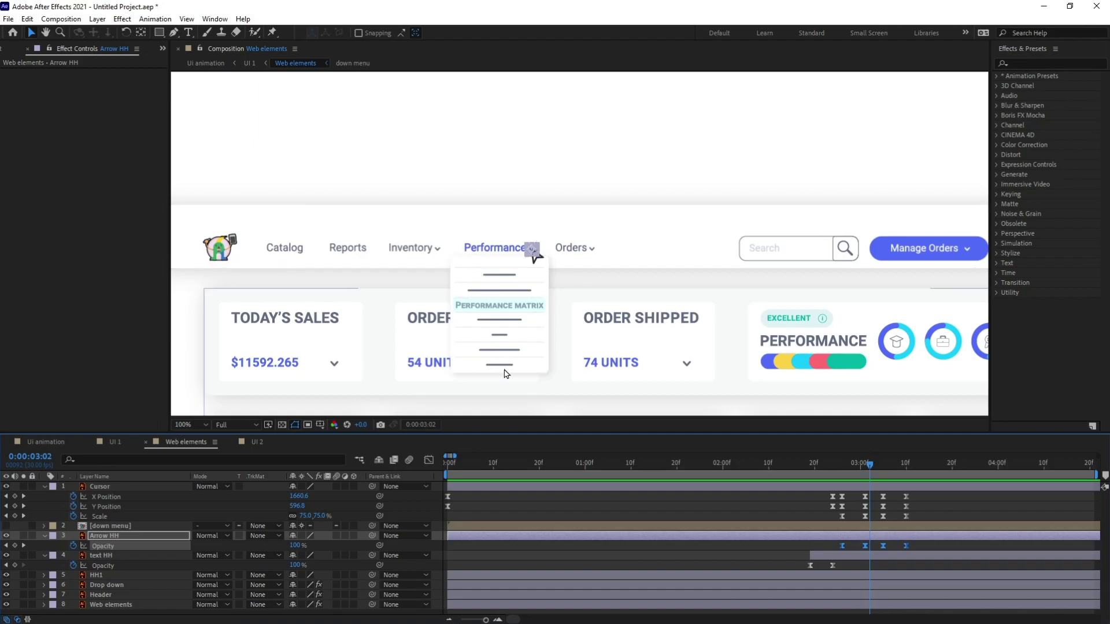
left_click(958, 504)
left_click_drag(958, 504, 888, 510)
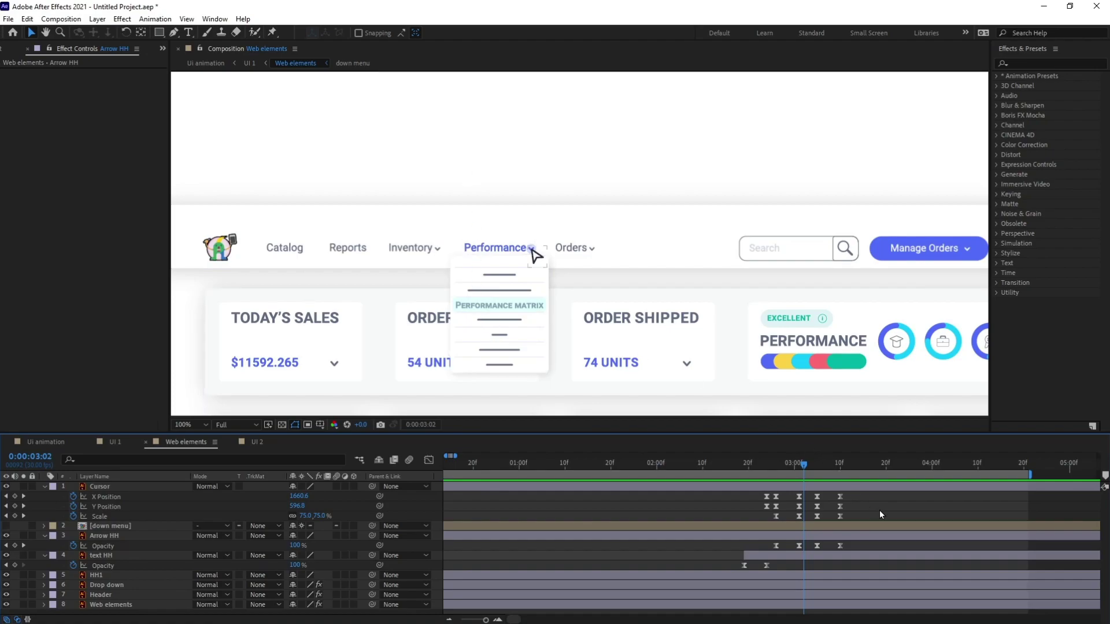
left_click(159, 33)
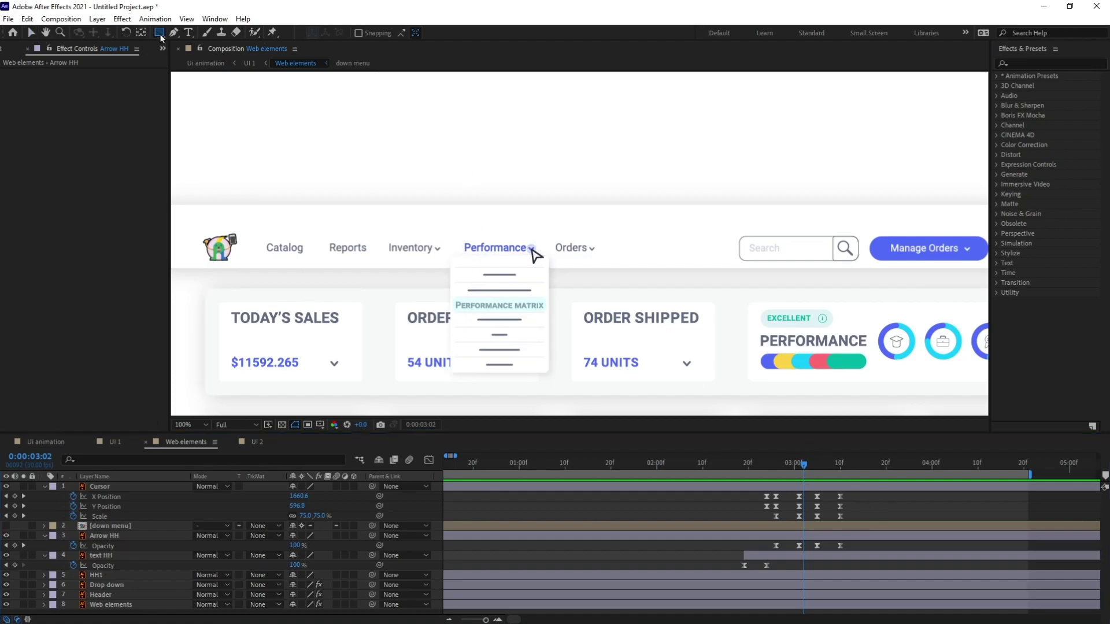
left_click_drag(372, 136, 639, 256)
key("v")
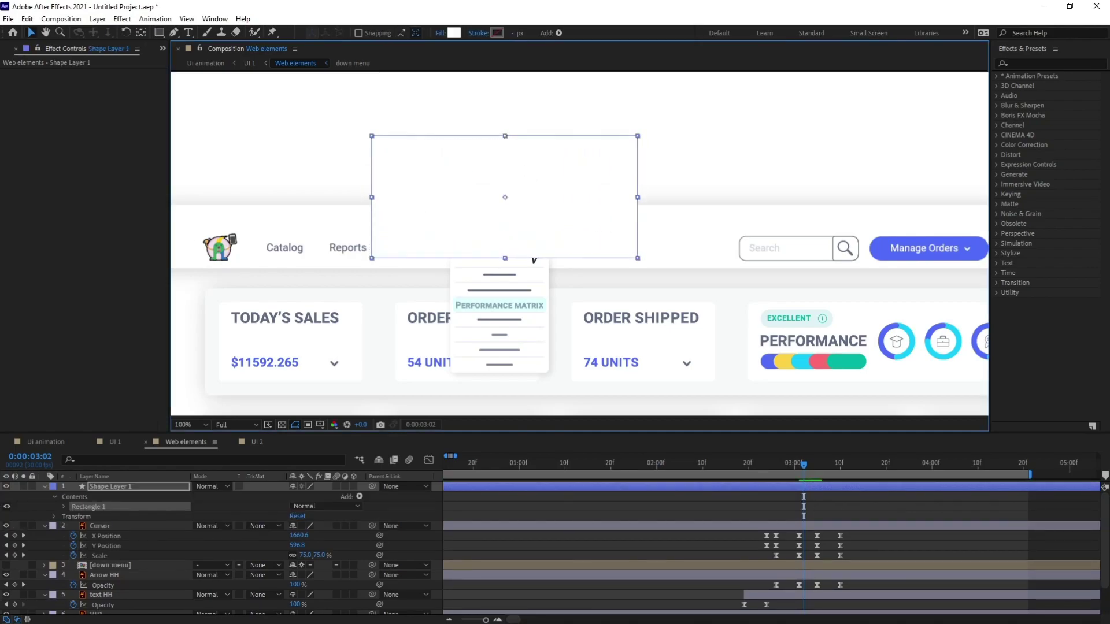
left_click_drag(493, 139, 493, 130)
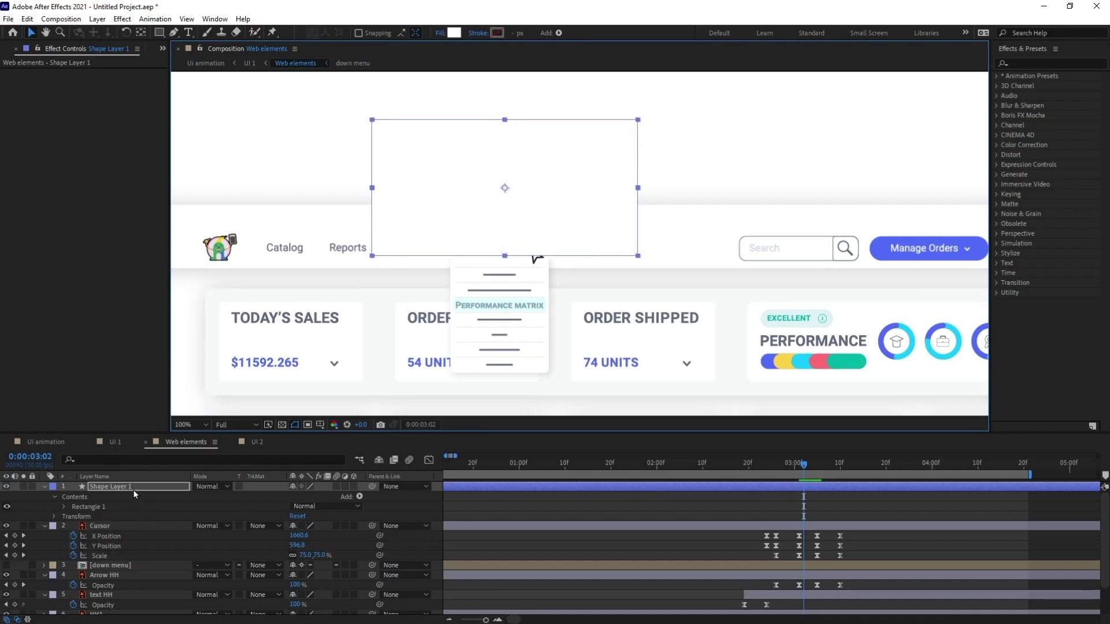
- Rename the new shape layer as dropdown trackmatte
key("Return")
key("Return")
type("drop")
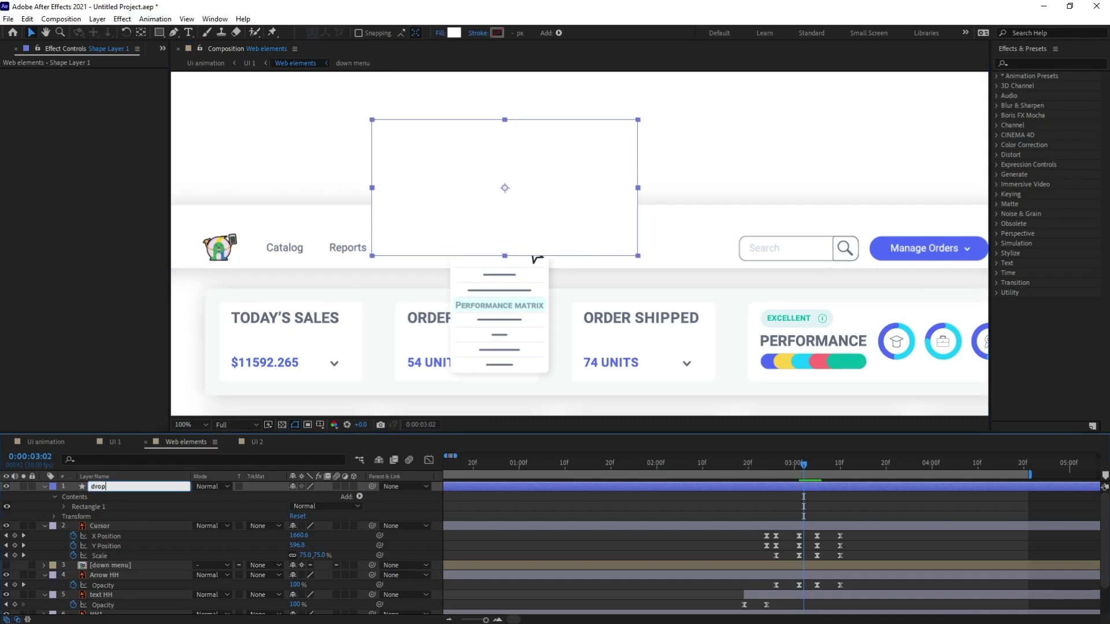
type("down trackmatte")
key("Return")
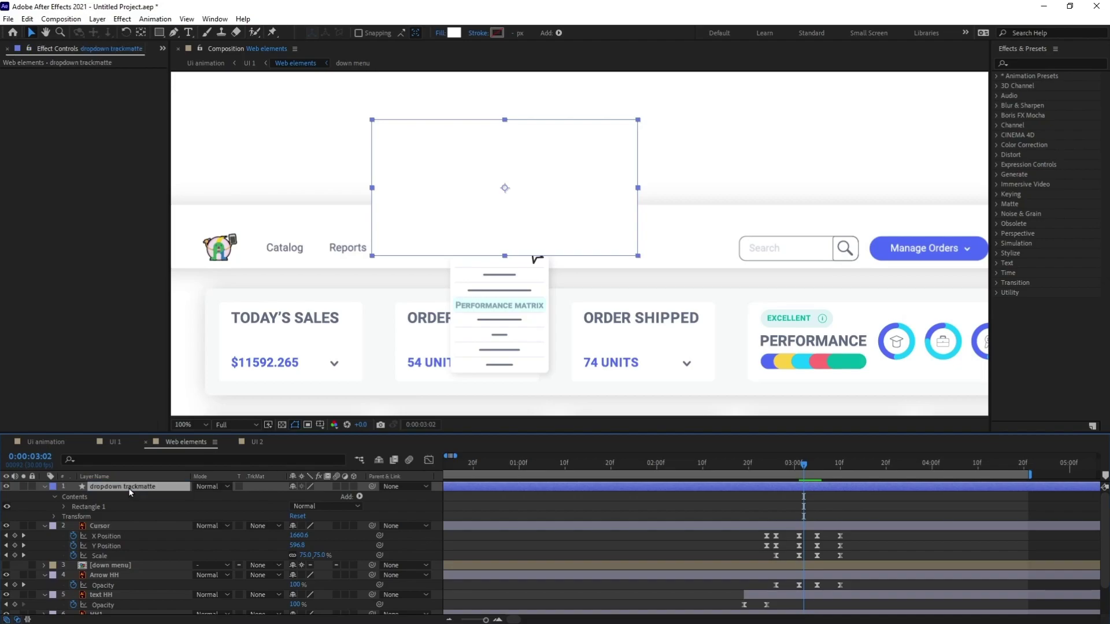
left_click_drag(128, 487, 139, 563)
left_click(262, 561)
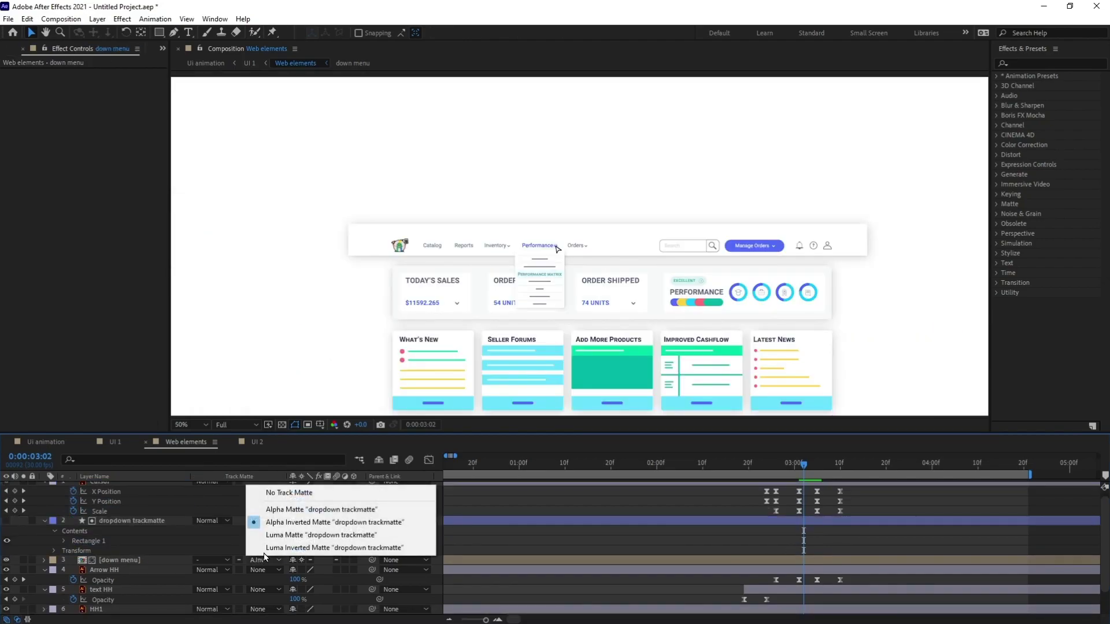
left_click(286, 493)
- Move the dropdown trackmatte layer directly above Drop down and set Drop down's track matte to Alpha Inverted Matte
left_click(140, 525)
key("Return")
left_click_drag(147, 523, 148, 581)
left_click_drag(133, 522, 145, 585)
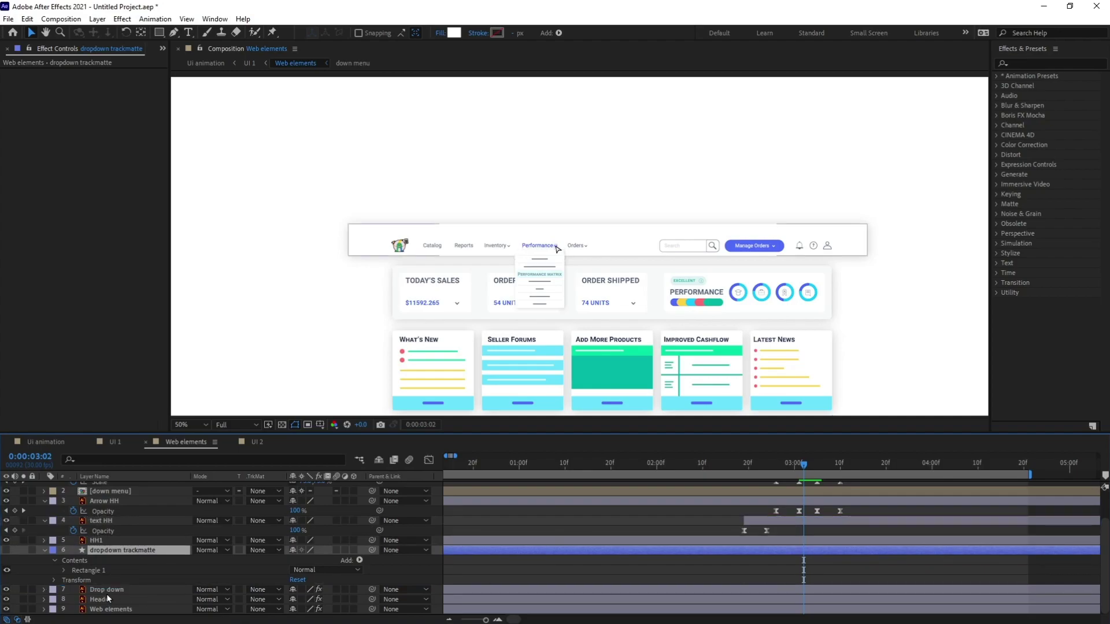
left_click(113, 590)
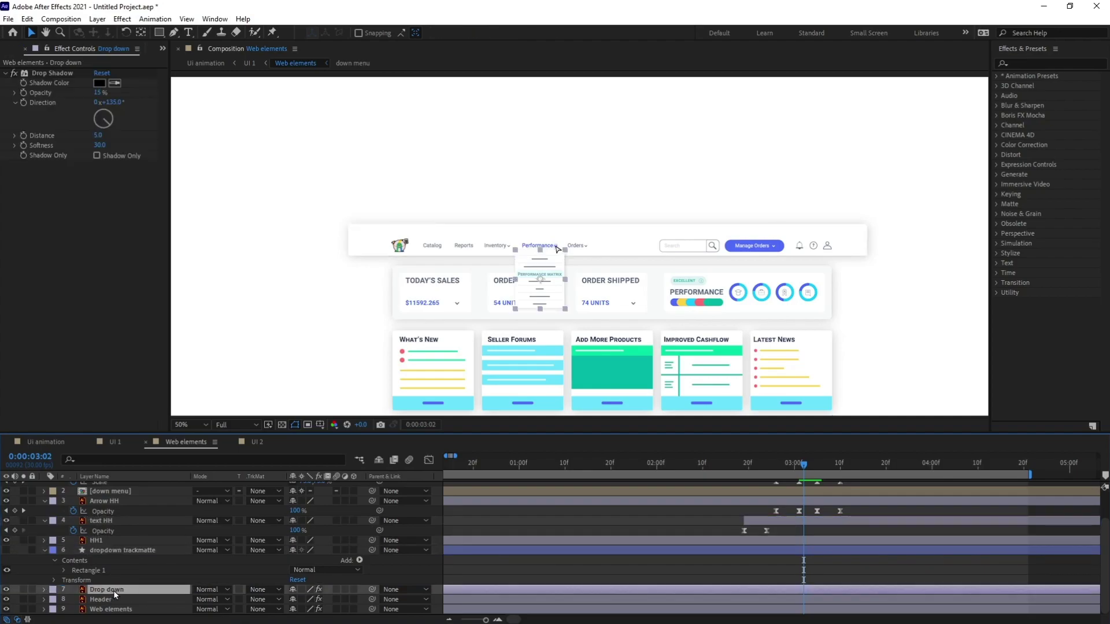
left_click(265, 590)
left_click(324, 552)
- Separate the Drop down layer's Position dimensions and create a Y Position keyframe at 0:00:03:01
key("=")
scroll(826, 549, "up", 2)
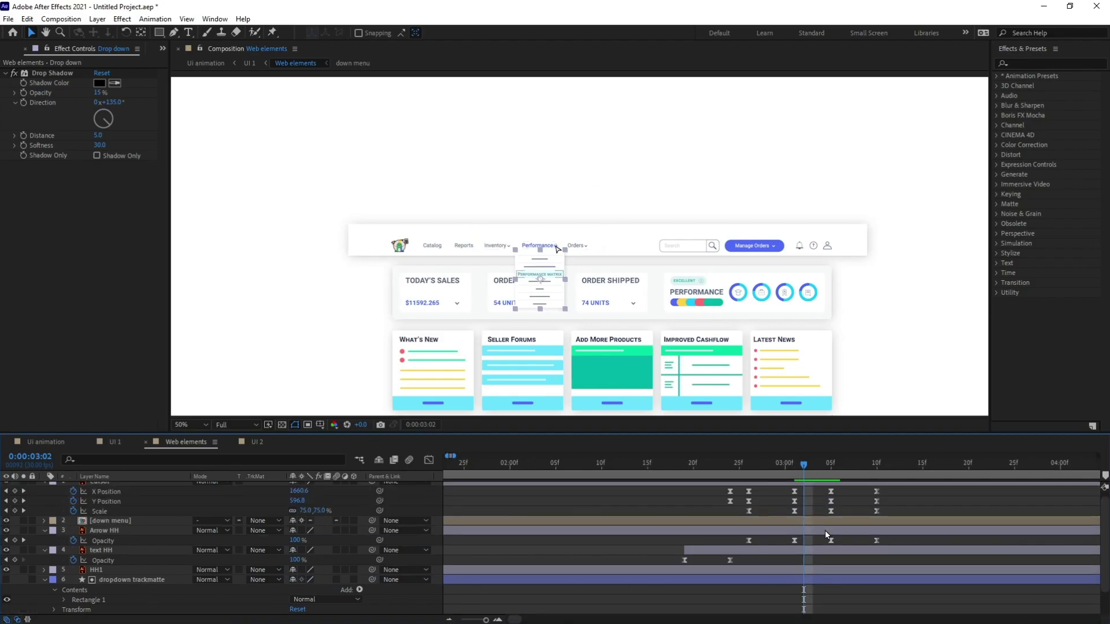
key("Page_Up")
scroll(689, 542, "down", 2)
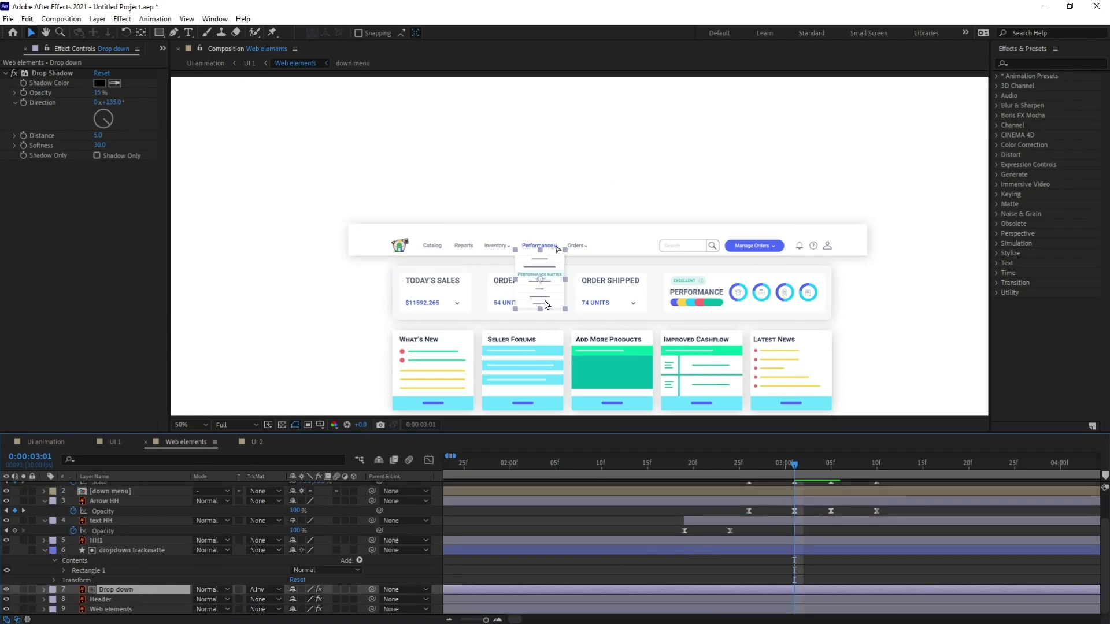
key("p")
right_click(88, 600)
left_click(124, 448)
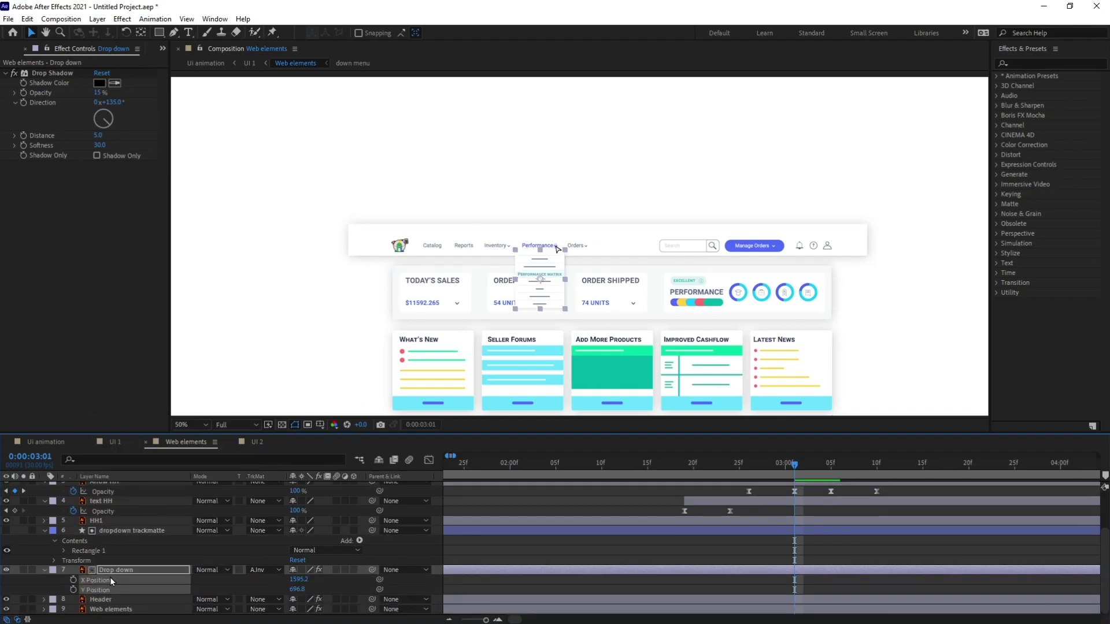
left_click(73, 589)
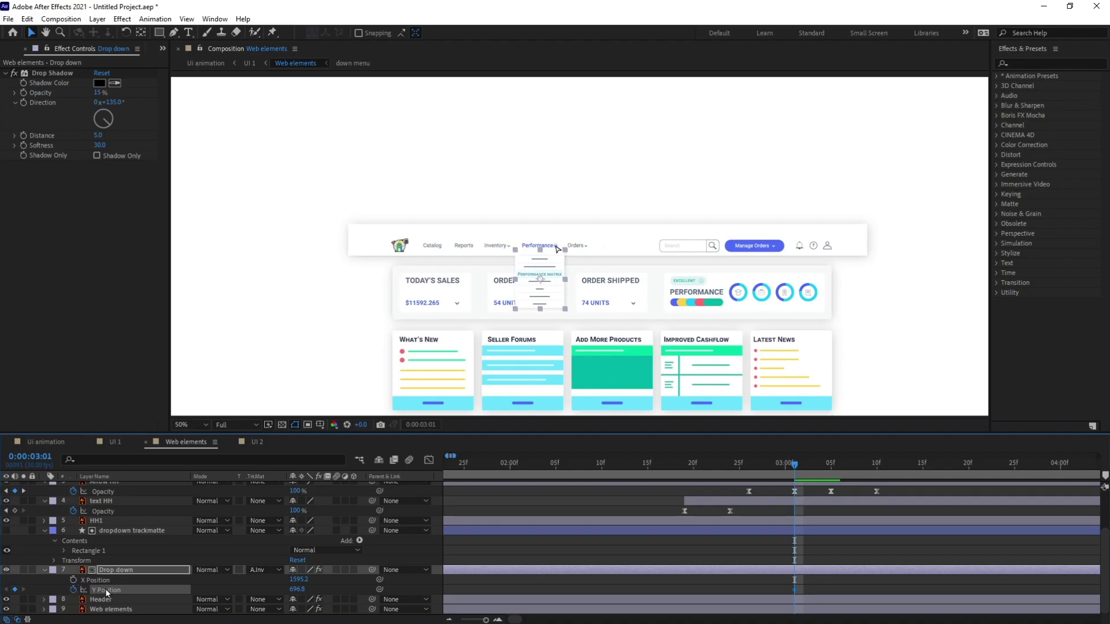
- Add a Y Position keyframe to Drop down at 0:00:03:16 and raise the layer to about Y 470.8 at 0:00:03:01
left_click(28, 457)
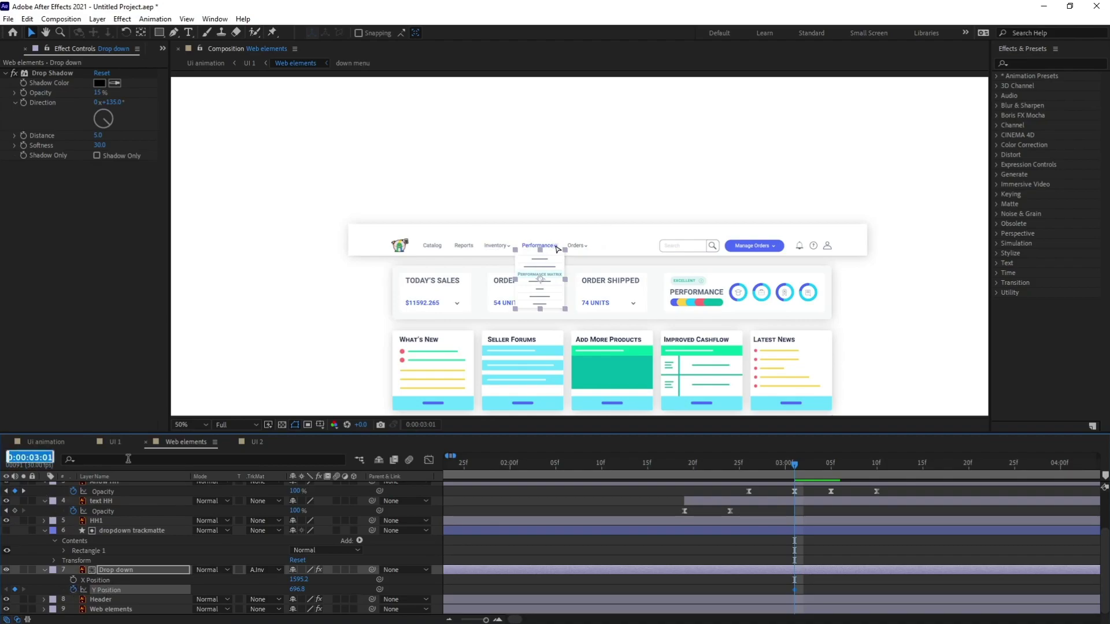
type("+135")
key("Return")
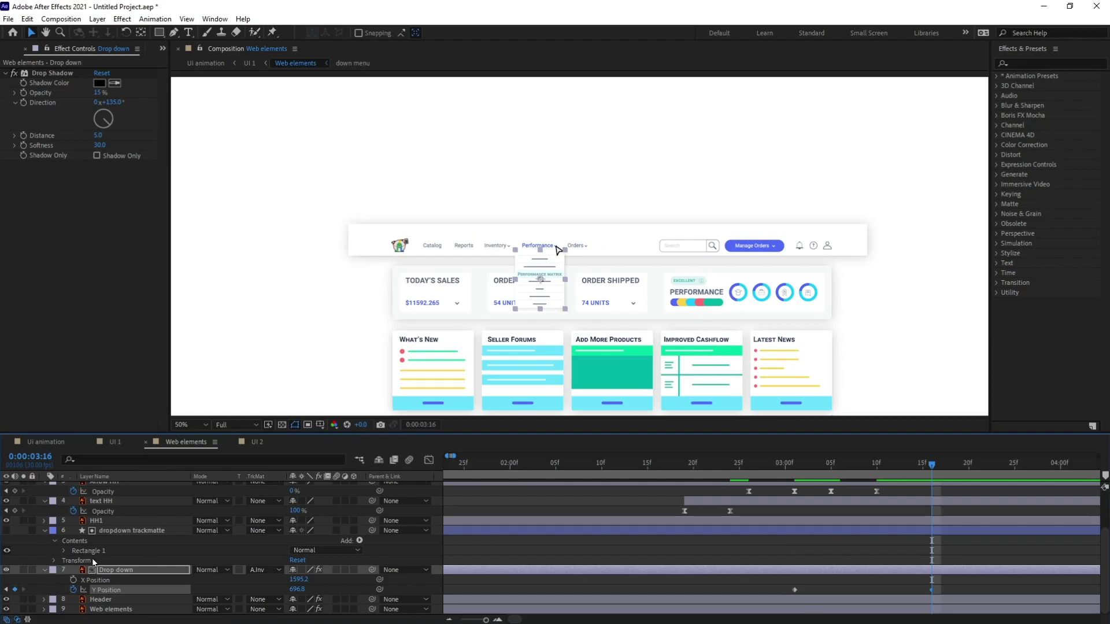
left_click(798, 467)
left_click_drag(543, 301, 527, 243)
key("k")
key("k")
key("k")
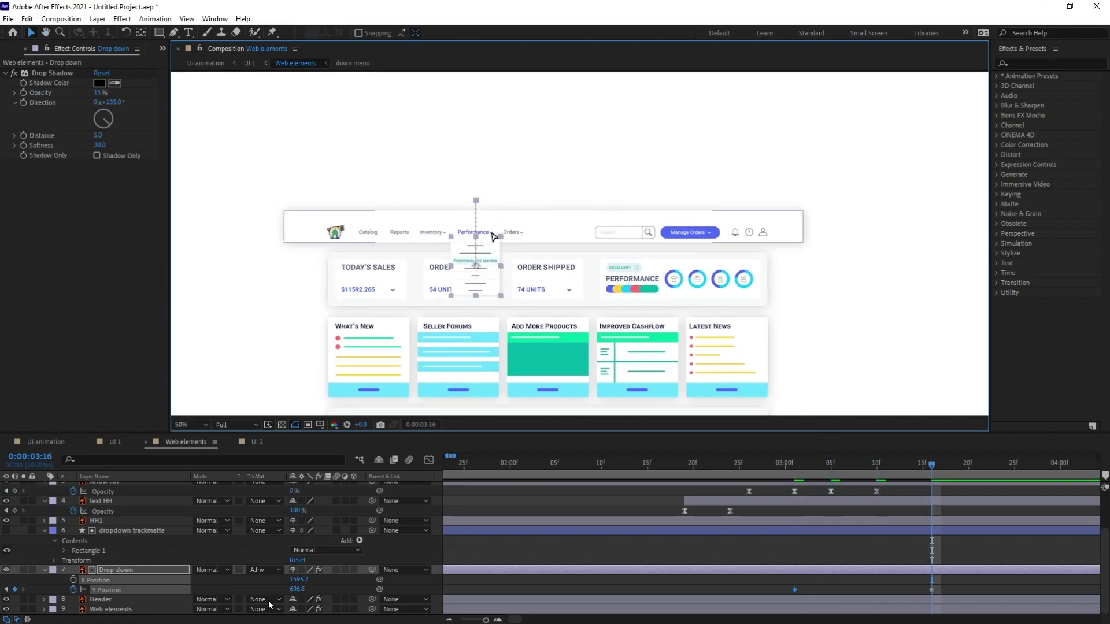
- Add a Drop down Y Position keyframe at 0:00:03:21 and lower the layer to Y 700.8 at 0:00:03:16 as an overshoot
left_click(34, 457)
type("+")
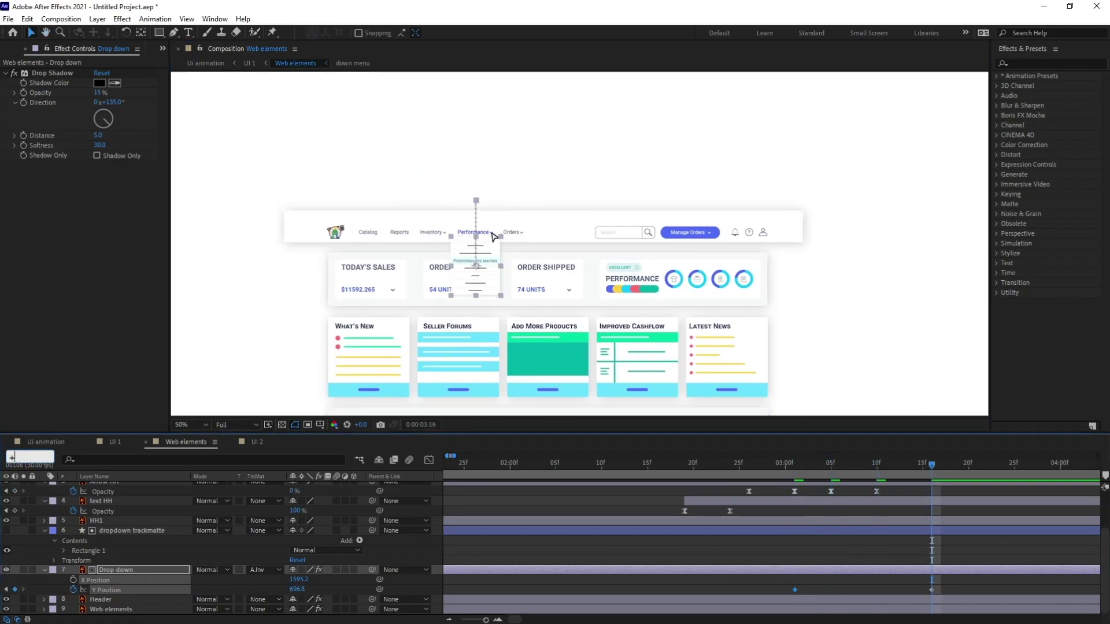
type("135")
key("Return")
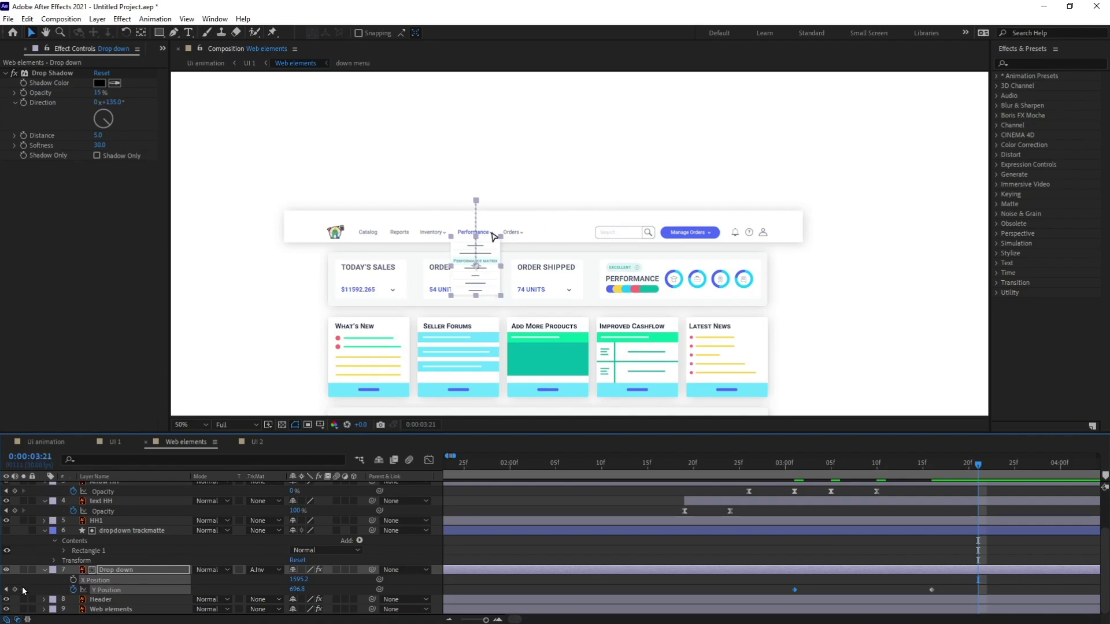
key("j")
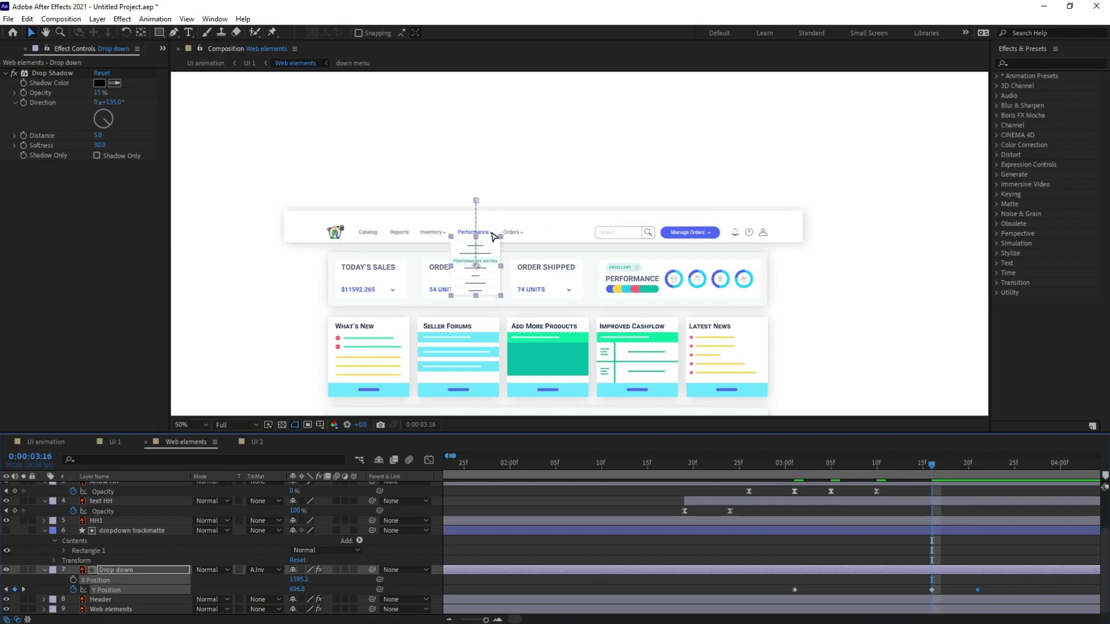
left_click(945, 570)
key("Down")
key("Down")
key("Down")
key("Down")
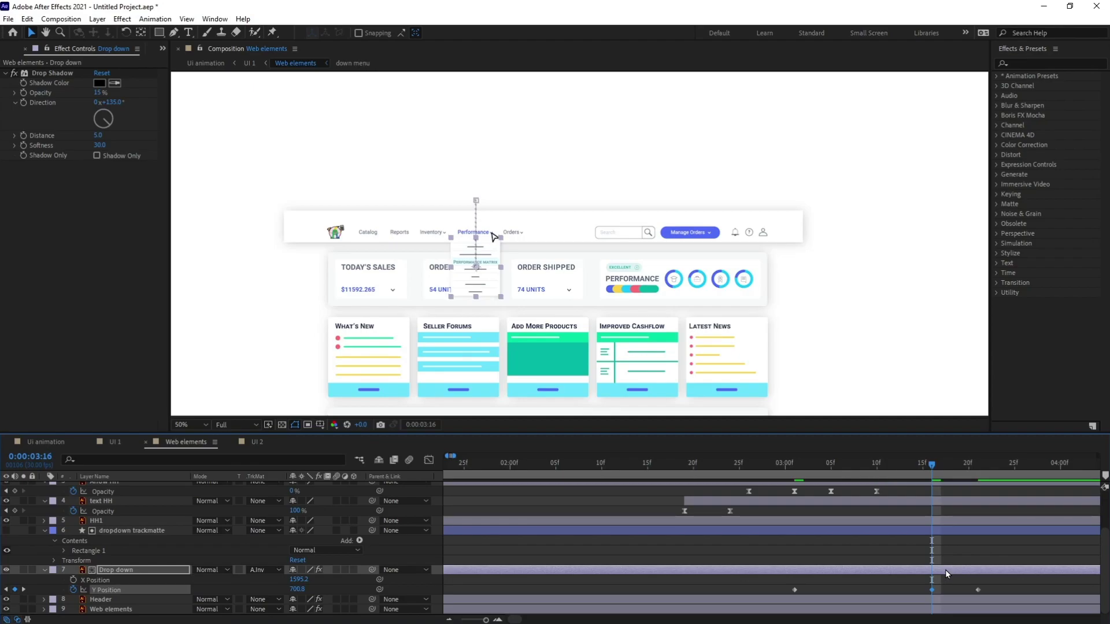
- Apply Easy Ease to Drop down's three Y Position keyframes and preview the opening from 0:00:02:29
left_click_drag(981, 581, 772, 595)
key("F9")
left_click(775, 466)
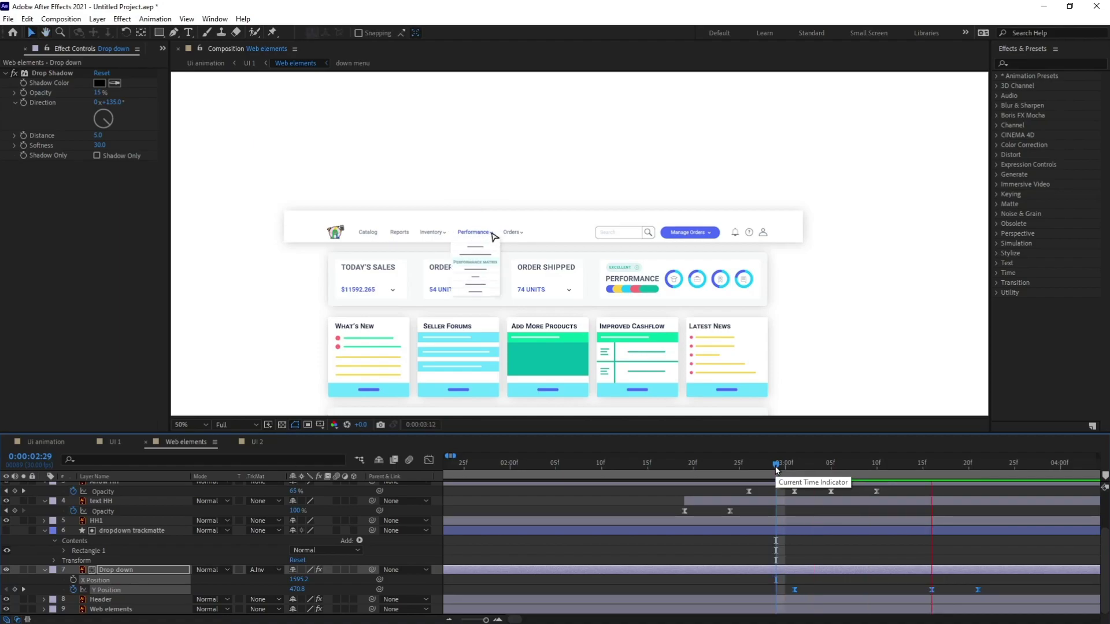
left_click_drag(776, 466, 977, 466)
- Parent the HH1 layer to Drop down and scrub through the opening to check that it follows
left_click(97, 521)
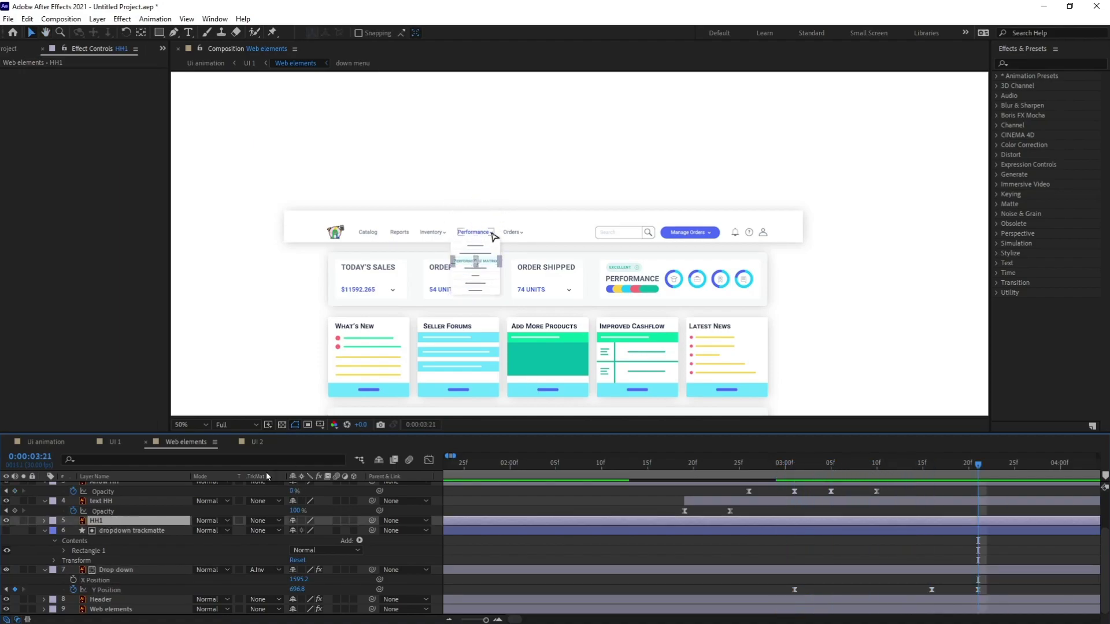
left_click_drag(372, 521, 161, 573)
left_click(776, 466)
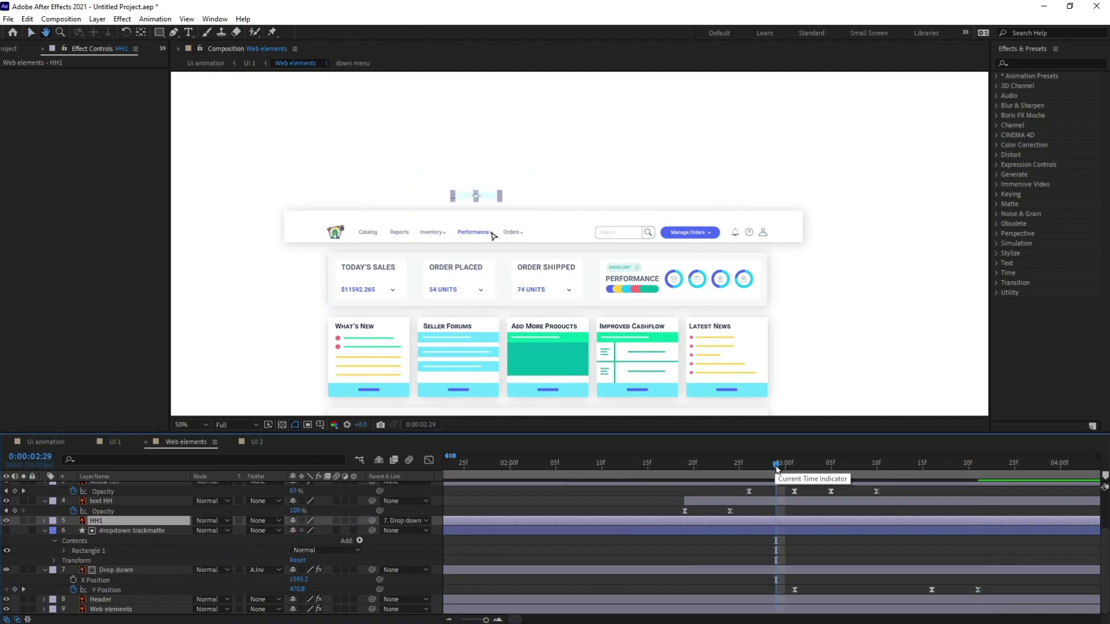
left_click_drag(776, 466, 808, 464)
- Add X Position, Y Position and Scale keyframes to the Cursor layer at 0:00:03:21
left_click(861, 466)
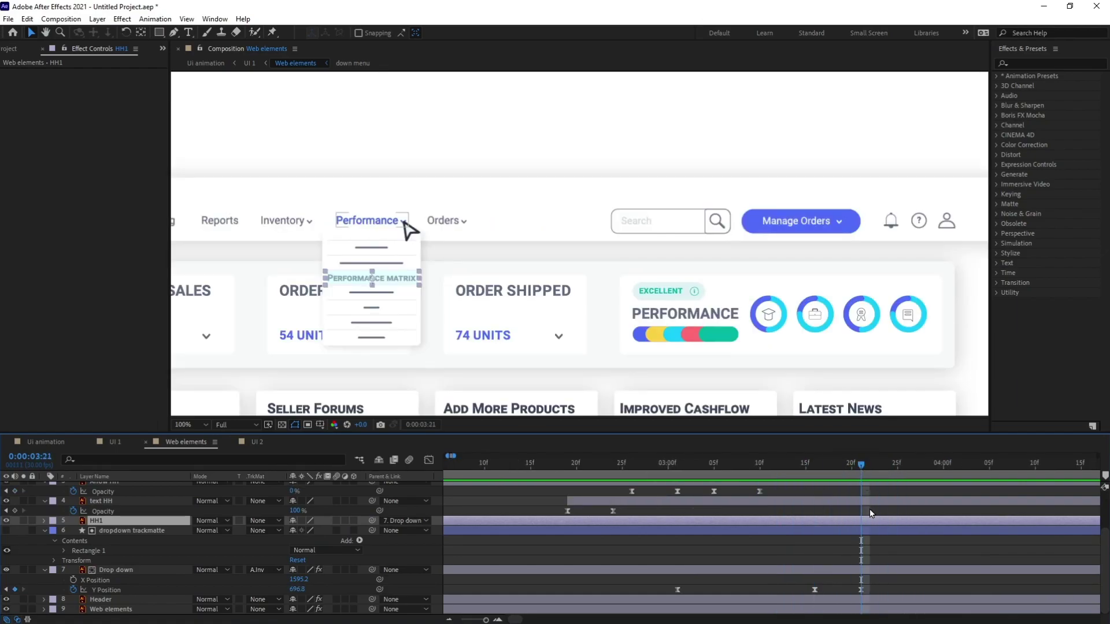
scroll(870, 516, "up", 2)
left_click(824, 513)
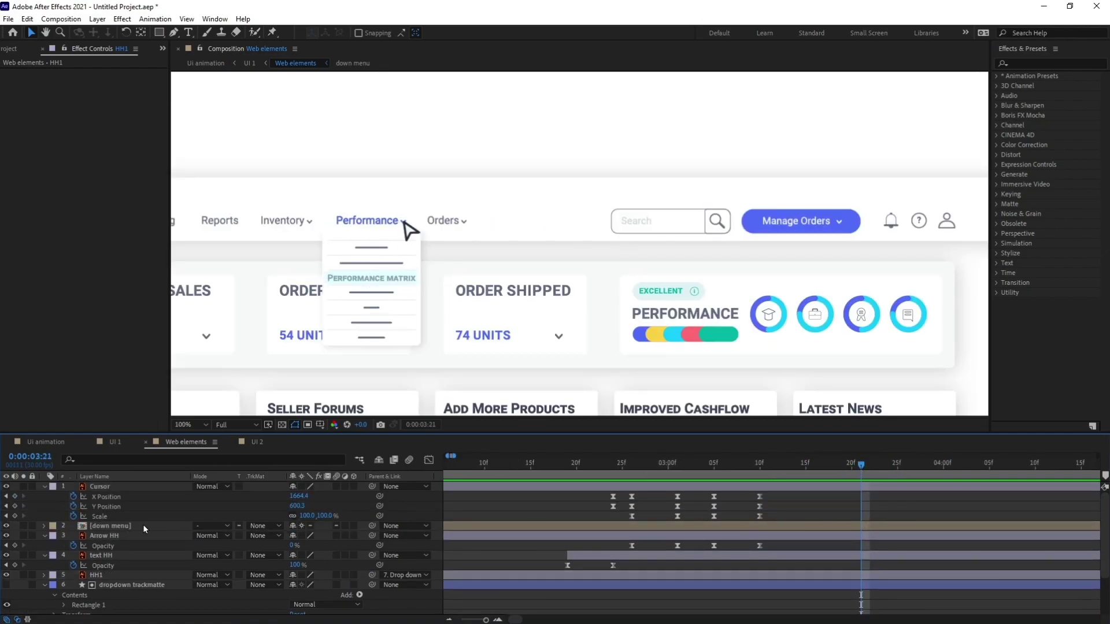
left_click(15, 496)
left_click(15, 506)
left_click(15, 516)
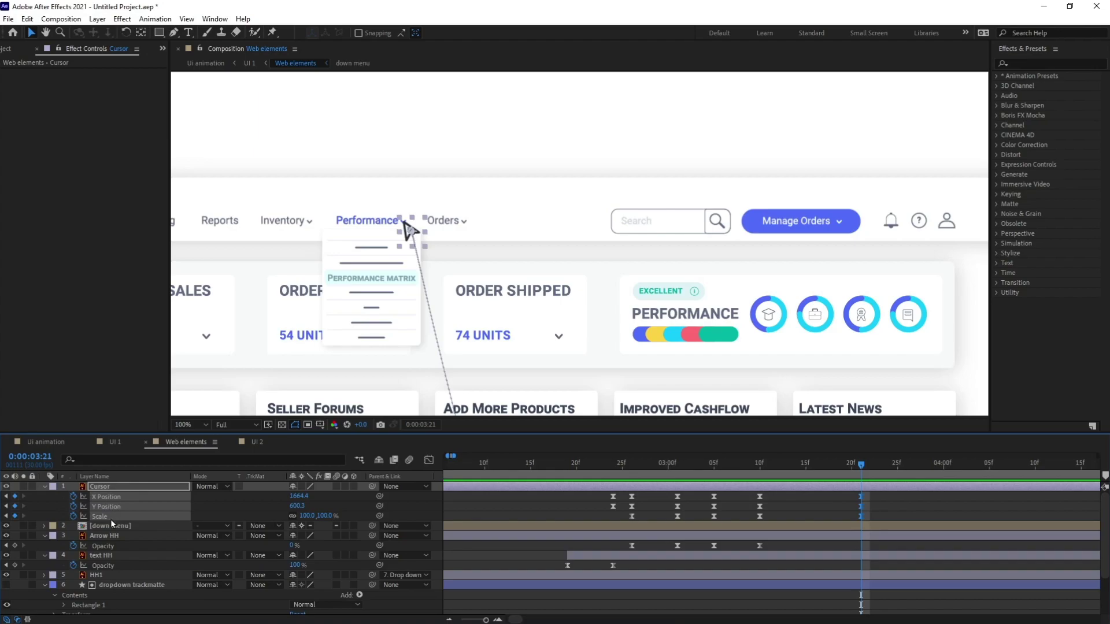
- At 0:00:04:06, move the Cursor layer straight down to Y 699.3, onto the Performance Matrix item
left_click(30, 457)
type("+1")
type("5")
key("Return")
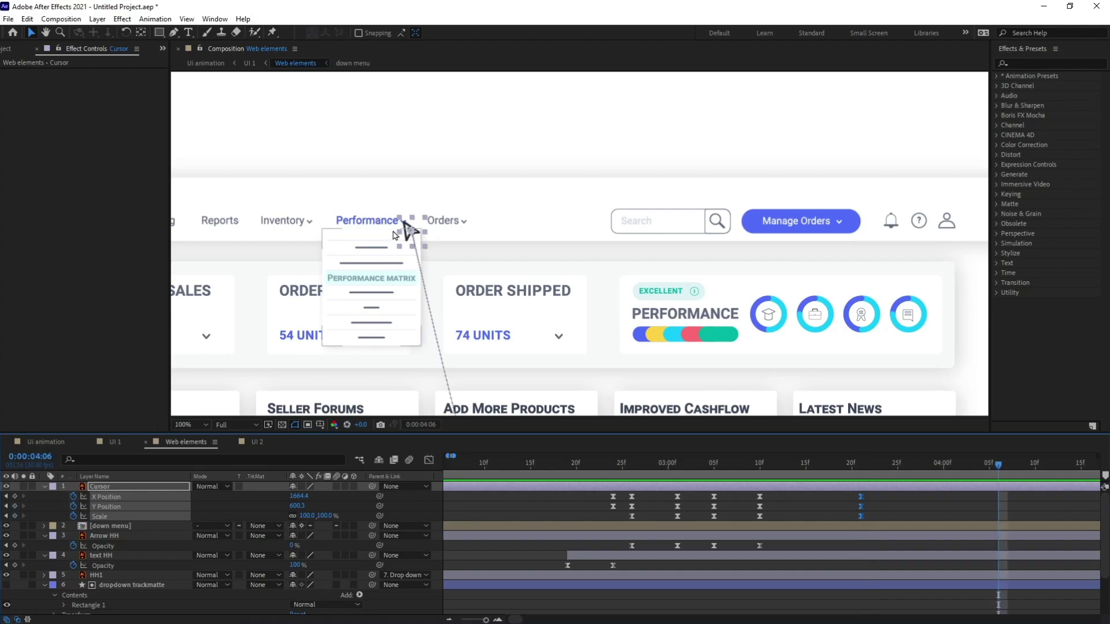
key("Down")
key("Down")
key("Down")
key("Down")
key("Down")
key("Down")
key("Down")
key("Down")
key("Down")
key("Down")
key("Down")
key("Down")
key("Down")
key("Down")
key("Down")
key("Down")
key("Down")
key("Down")
key("Down")
key("Down")
key("Down")
key("Down")
key("Down")
key("Down")
key("Down")
key("Down")
key("Down")
key("Down")
key("Down")
key("Down")
key("Down")
key("Down")
key("Down")
key("Down")
key("Down")
key("Down")
key("Down")
key("Down")
key("Down")
key("Down")
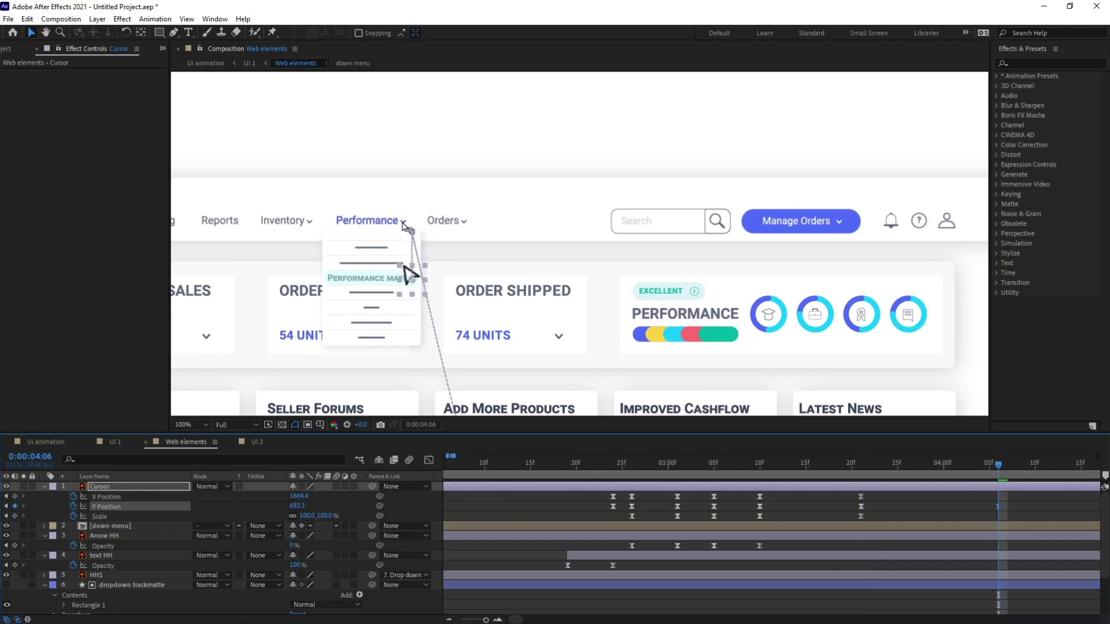
- Add Cursor X Position and Scale keyframes at 0:00:04:06 and preview the cursor's downward move from 0:00:03:21
left_click(15, 497)
left_click(15, 516)
left_click(861, 465)
key("space")
key("space")
left_click_drag(861, 465, 1000, 468)
key("space")
- Extend the work area's end to about 0:00:05:16 and paste a copy of Cursor's four click Scale keyframes at 0:00:04:08
left_click_drag(1031, 515, 905, 516)
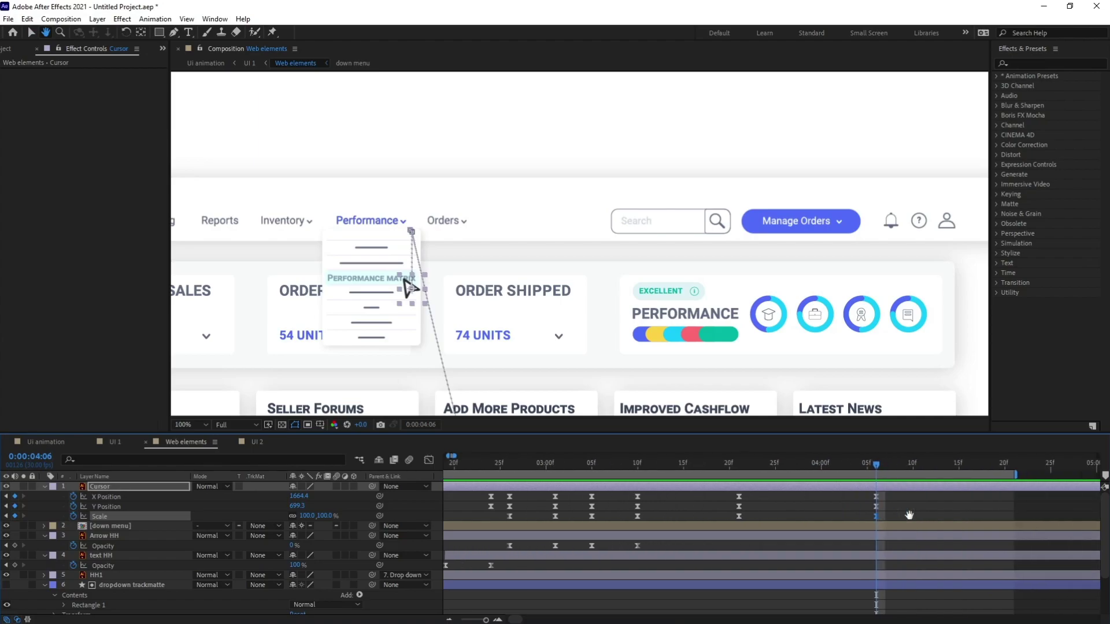
key("Page_Down")
key("Page_Down")
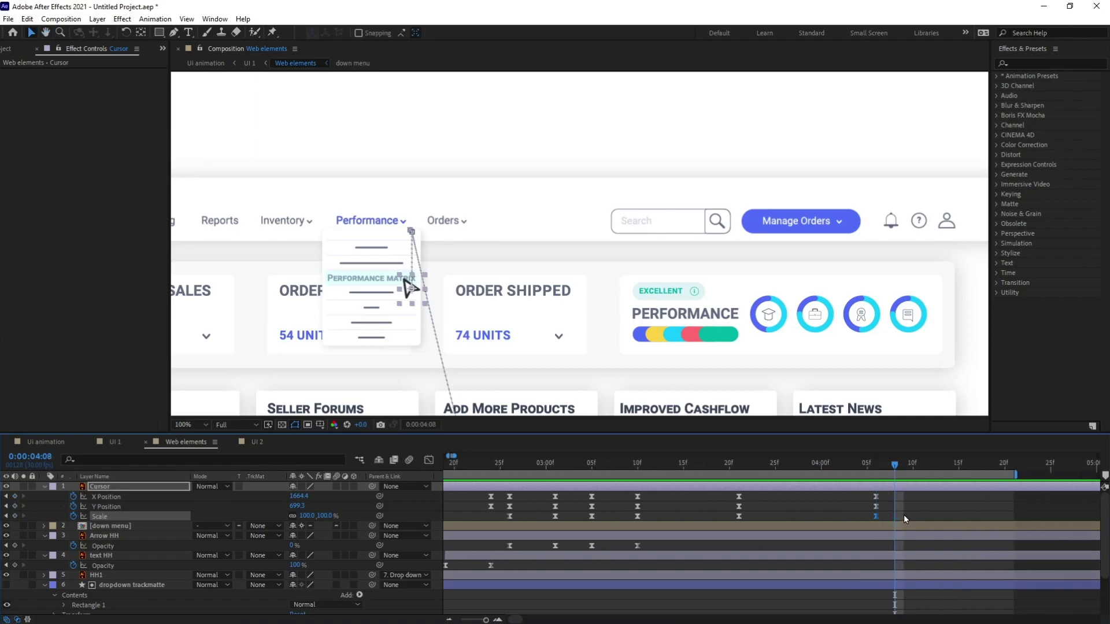
key("minus")
left_click_drag(957, 475, 1070, 475)
left_click_drag(974, 513, 909, 512)
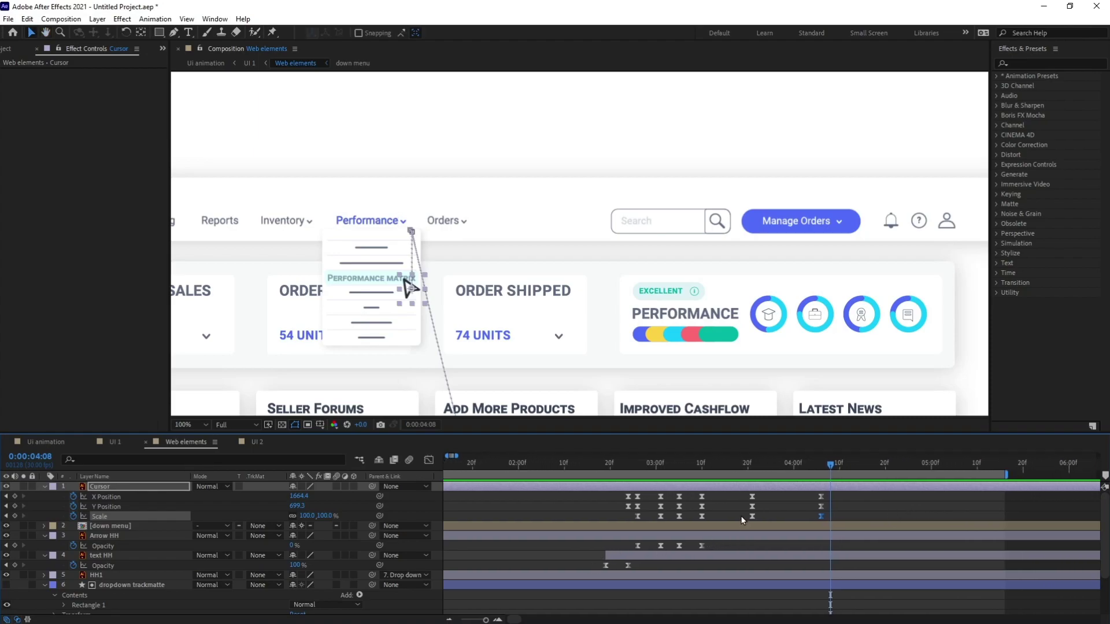
left_click_drag(708, 516, 630, 522)
key("ctrl+c")
key("ctrl+v")
- At 0:00:03:27, move the HH1 highlight onto the dropdown's first item and trim the layer's start to that time
left_click_drag(838, 472, 751, 479)
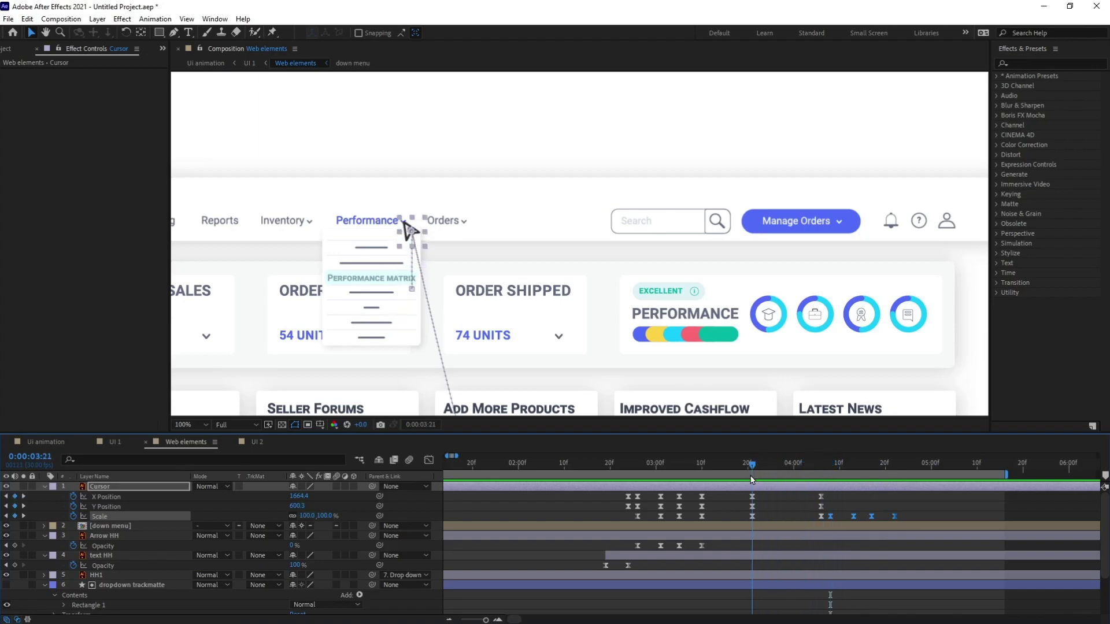
scroll(417, 173, "up", 1)
scroll(423, 200, "down", 1)
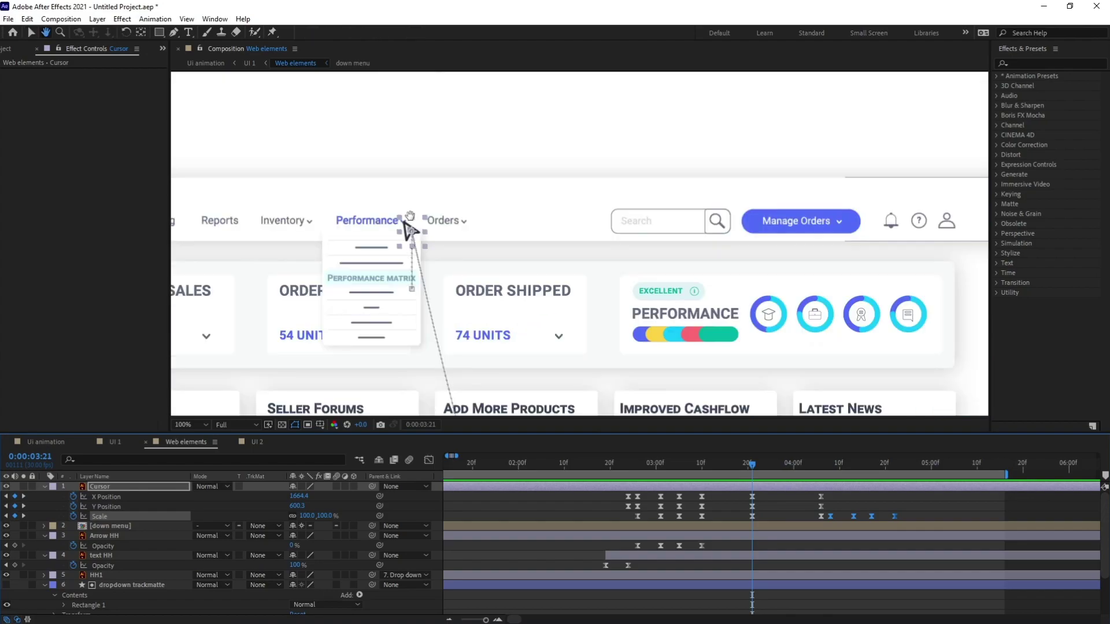
left_click_drag(409, 215, 468, 217)
key("v")
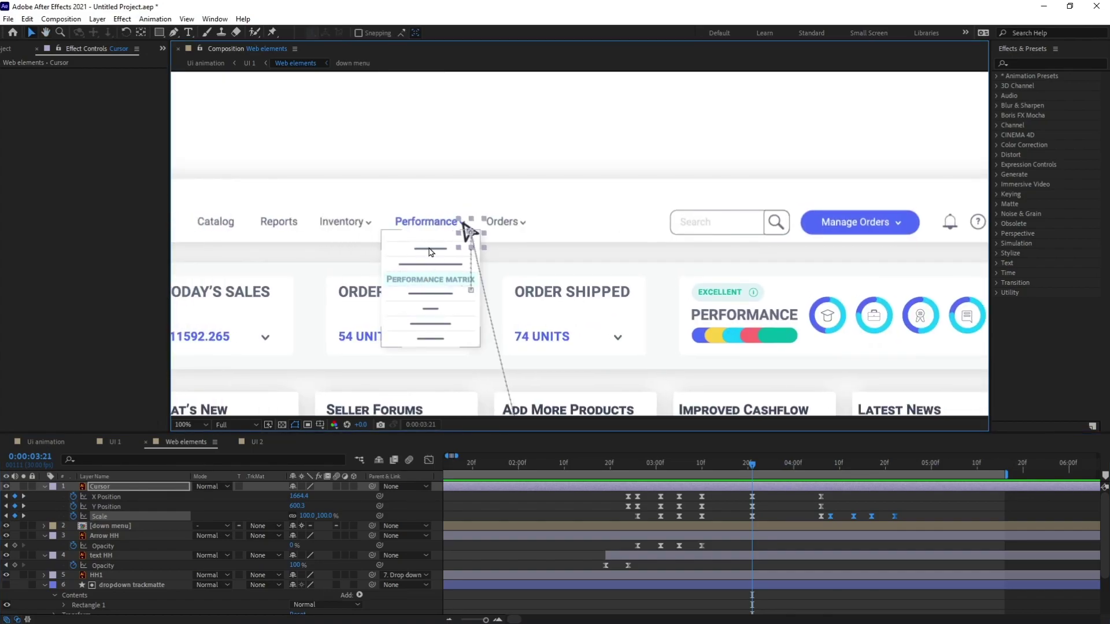
left_click(439, 283)
scroll(445, 284, "up", 2)
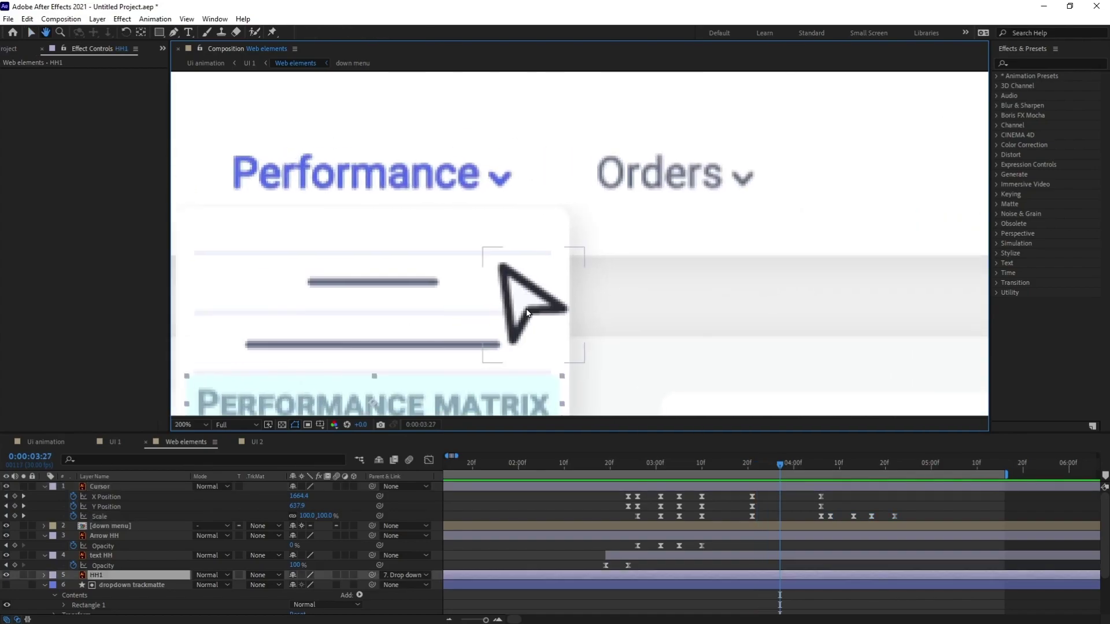
scroll(518, 313, "down", 1)
left_click_drag(502, 322, 500, 262)
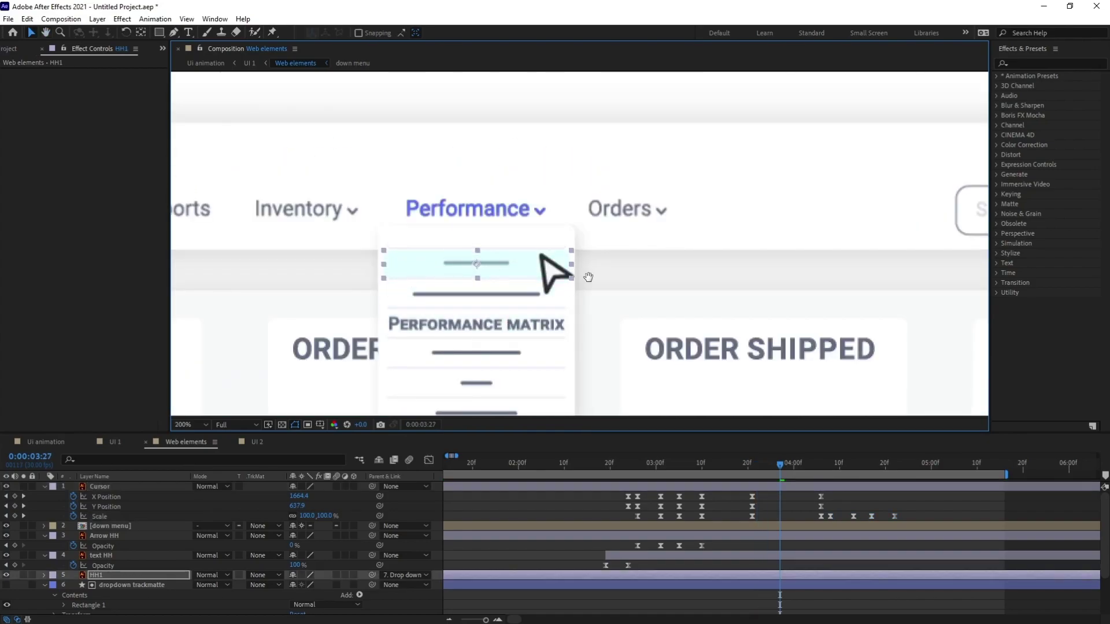
left_click_drag(613, 282, 580, 216)
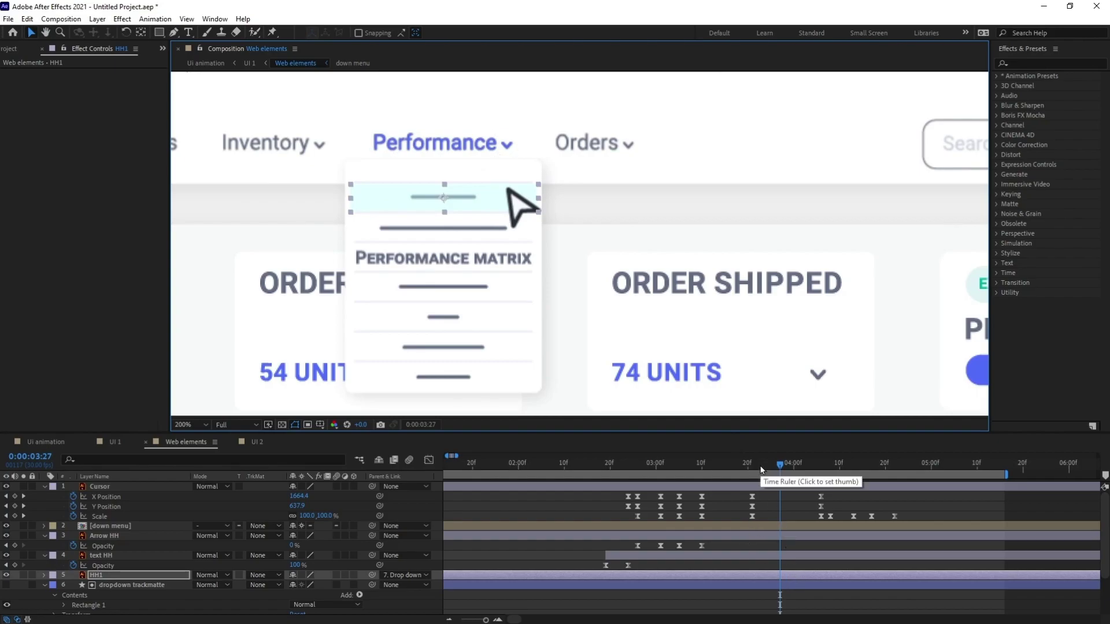
key("alt+bracketleft")
- Split HH1 at 0:00:04:00 and move the resulting HH2 highlight down onto the dropdown's second item
key("Page_Down")
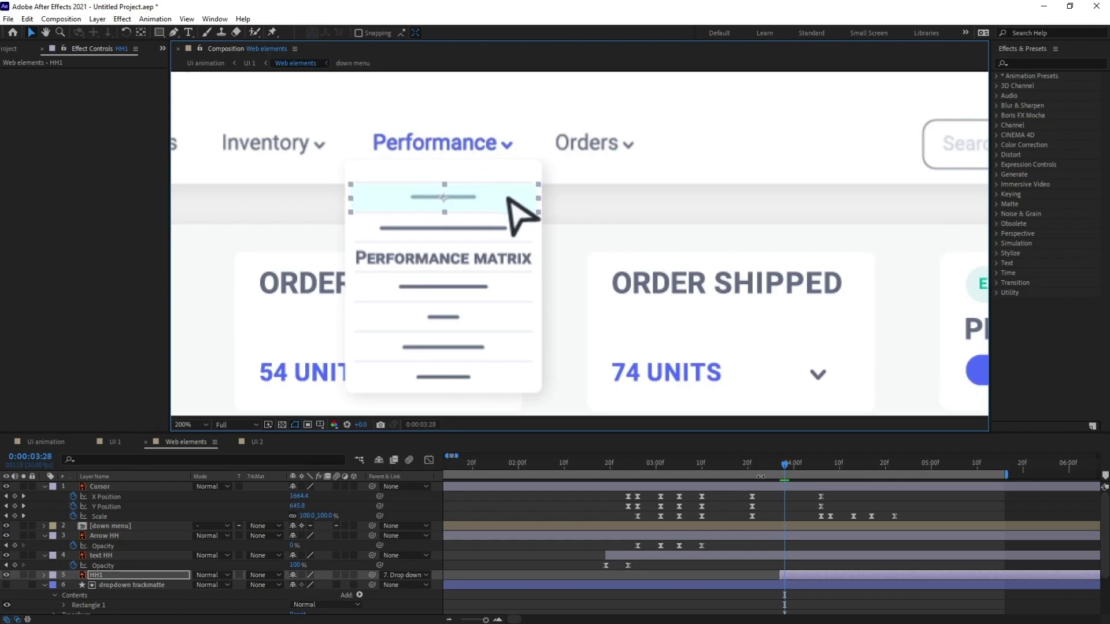
key("ctrl+shift+d")
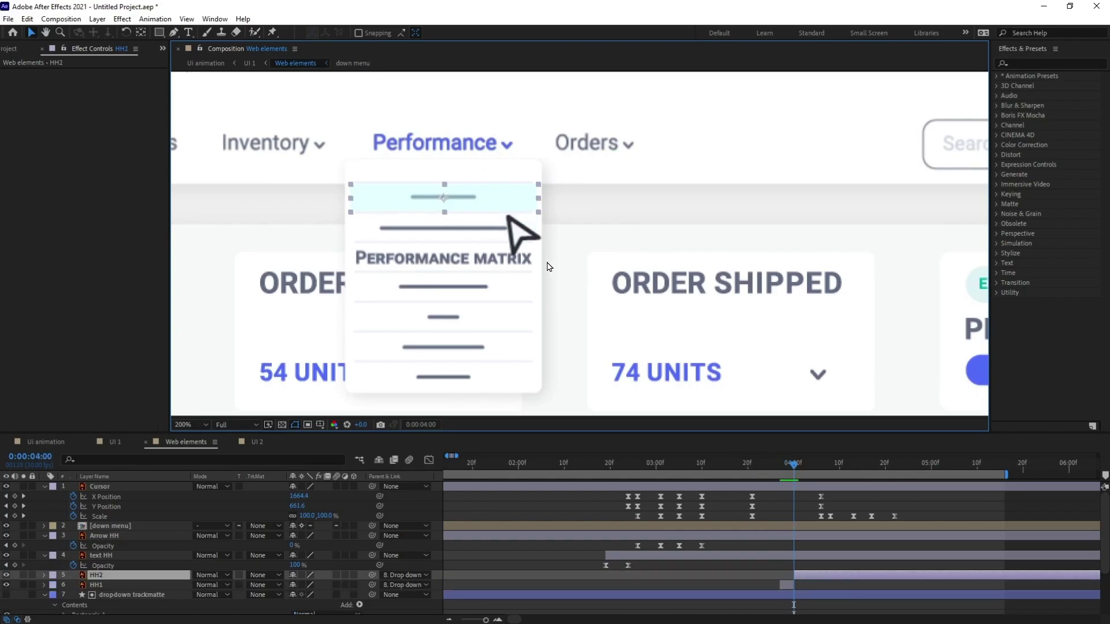
left_click_drag(497, 209, 495, 236)
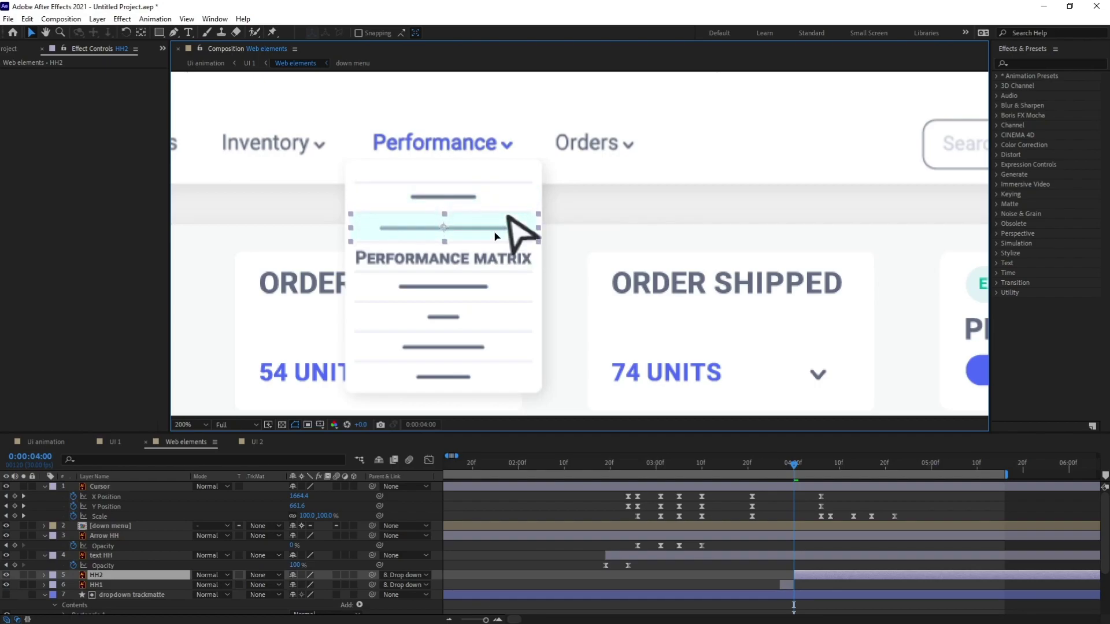
- Split HH2 at 0:00:04:03 and move the resulting HH3 highlight down onto the Performance Matrix item
left_click(121, 585)
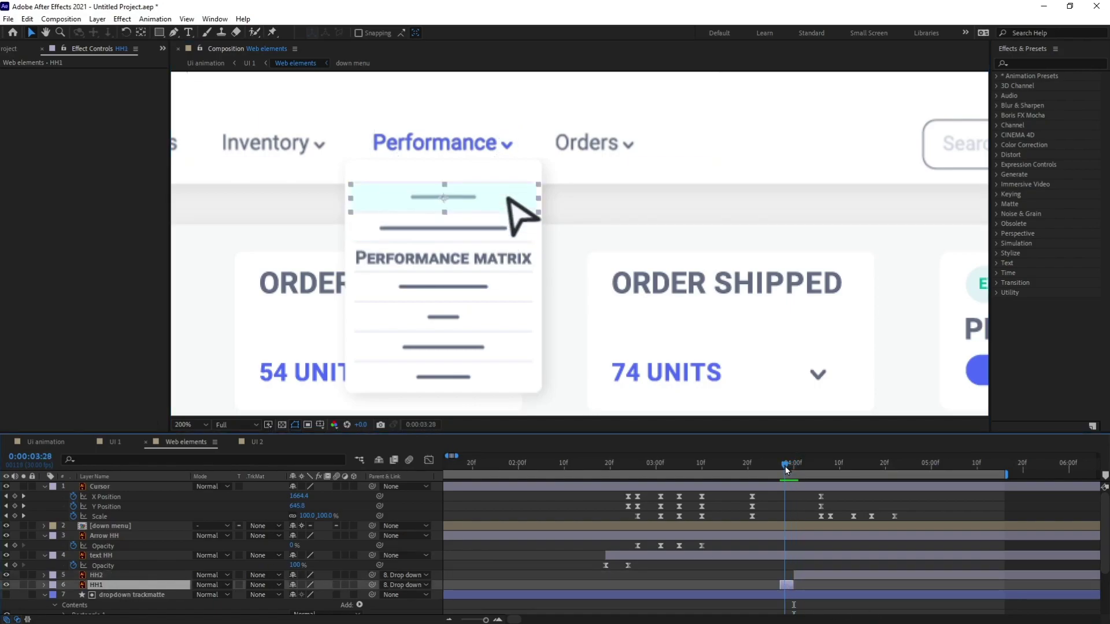
left_click(818, 577)
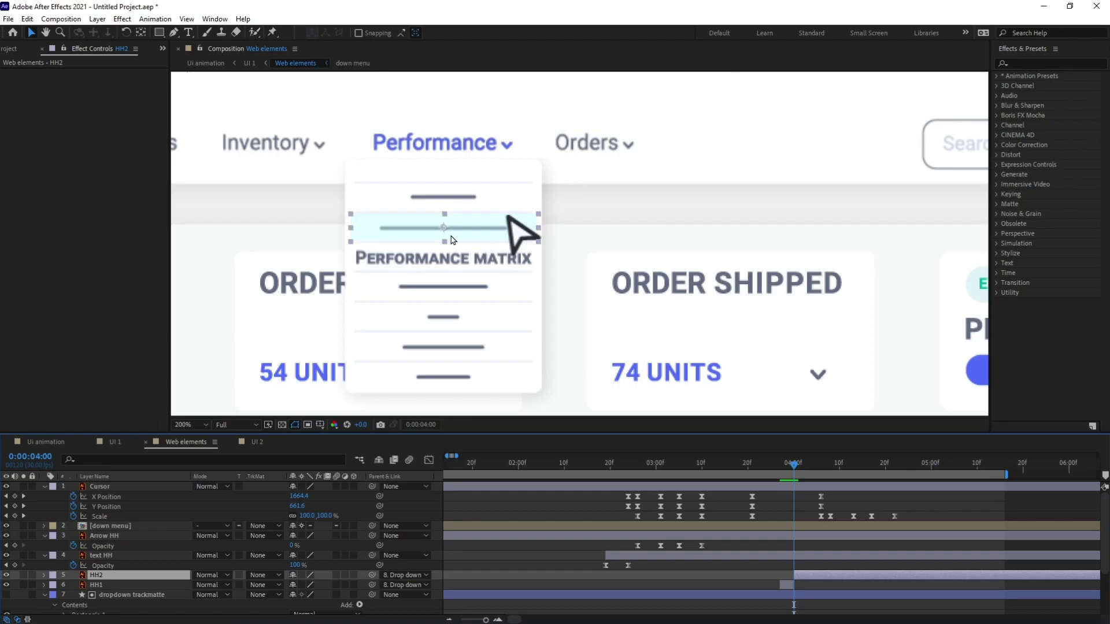
key("Page_Down")
key("Page_Down")
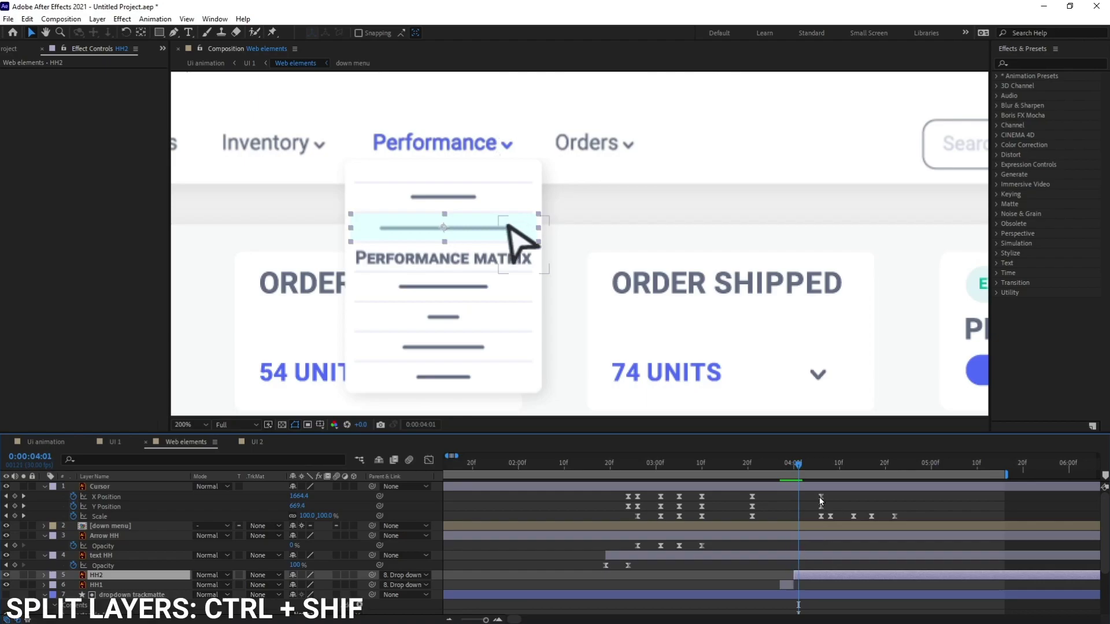
key("Page_Down")
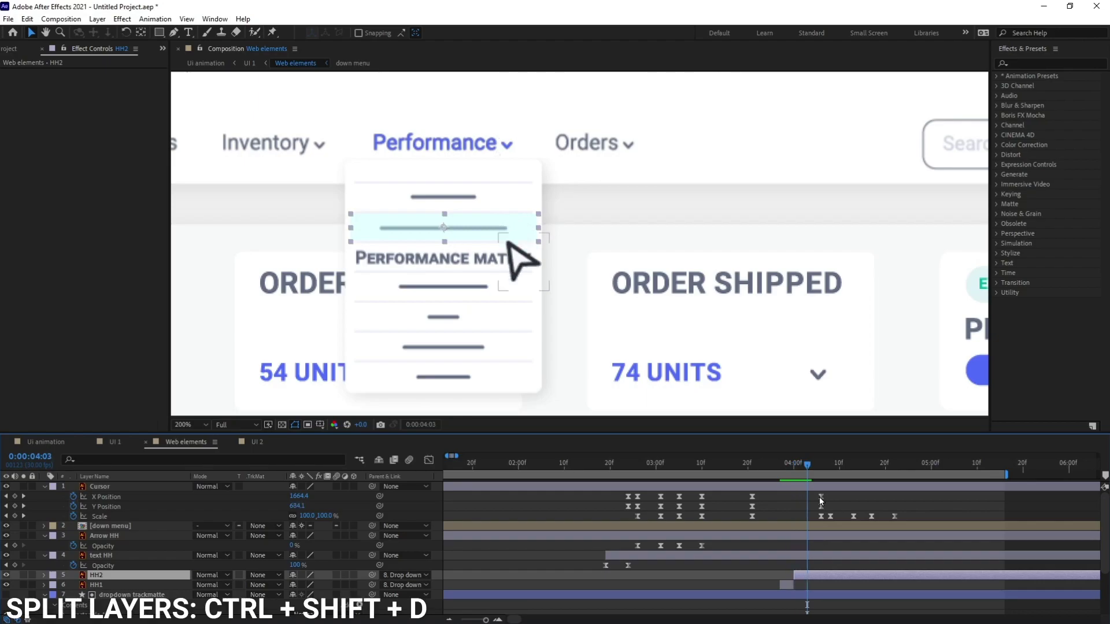
key("ctrl+shift+d")
left_click_drag(496, 235, 488, 257)
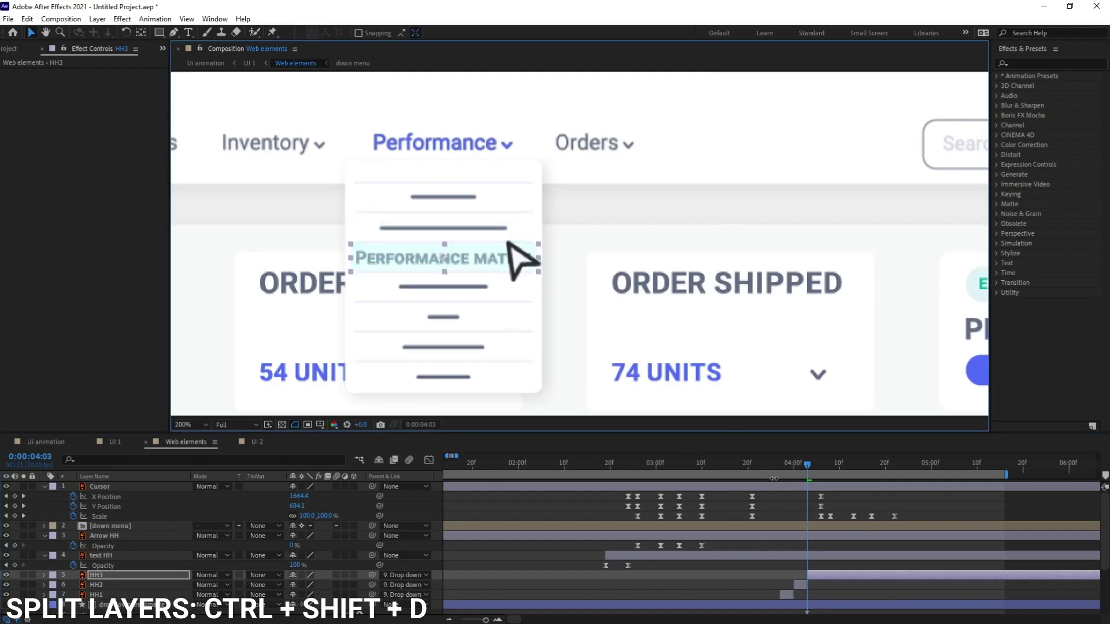
- Preview the dropdown opening, the item highlights and the cursor click from 0:00:03:02, then from 0:00:03:20
left_click(812, 466)
left_click_drag(813, 464, 658, 457)
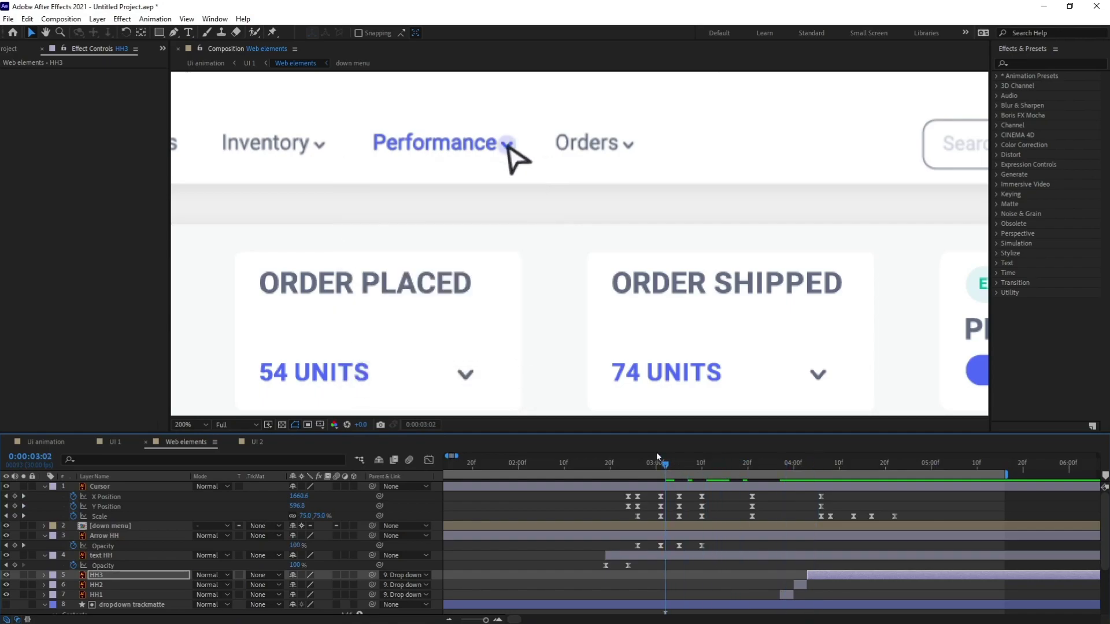
scroll(682, 309, "down", 2)
key("space")
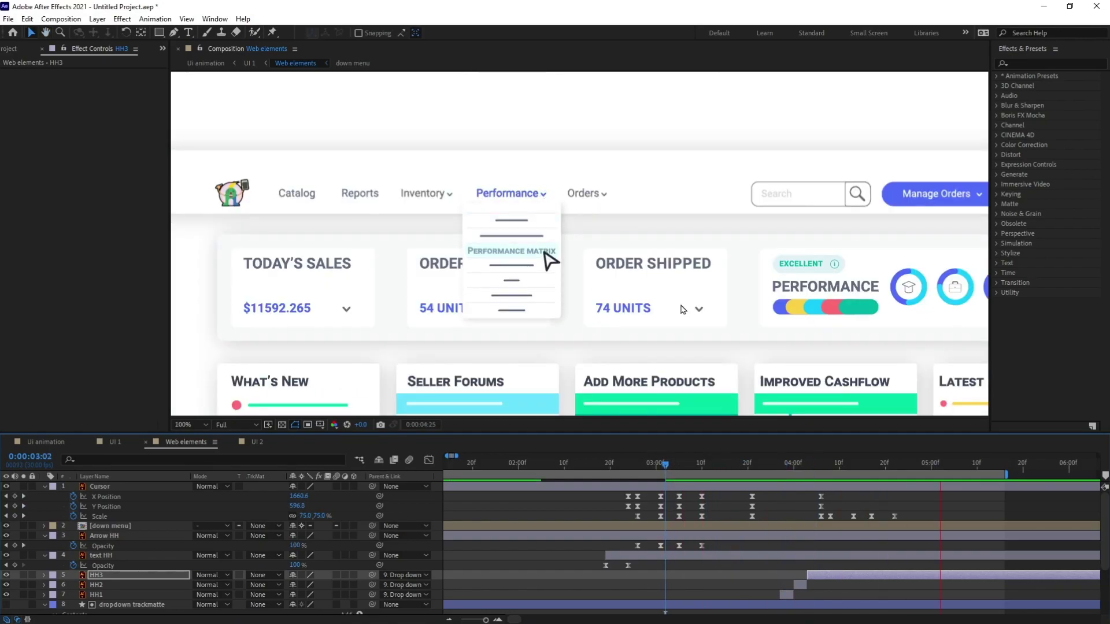
left_click(748, 466)
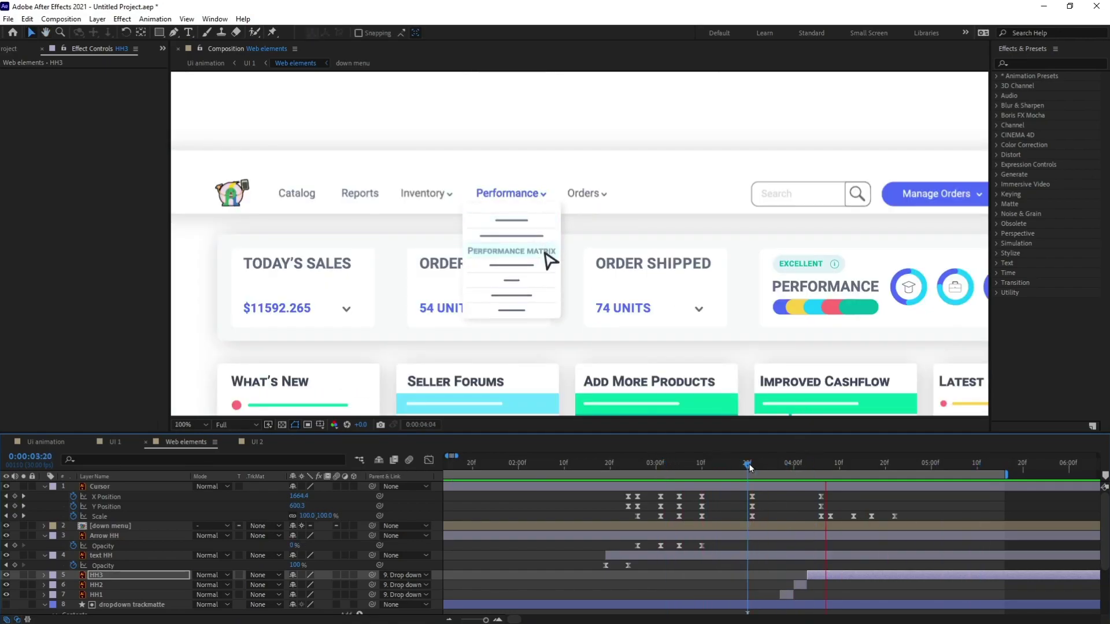
- Copy the Drop down layer's Y Position keyframes to 0:00:04:17 and time-reverse the copies so the dropdown closes
left_click_drag(812, 464, 872, 470)
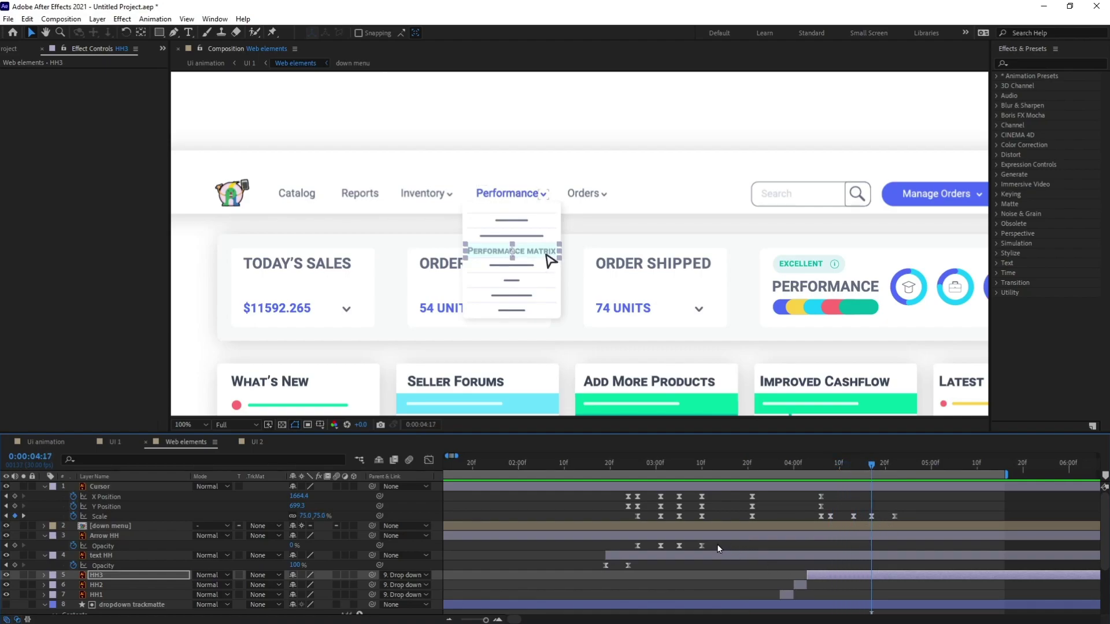
left_click_drag(717, 545, 692, 550)
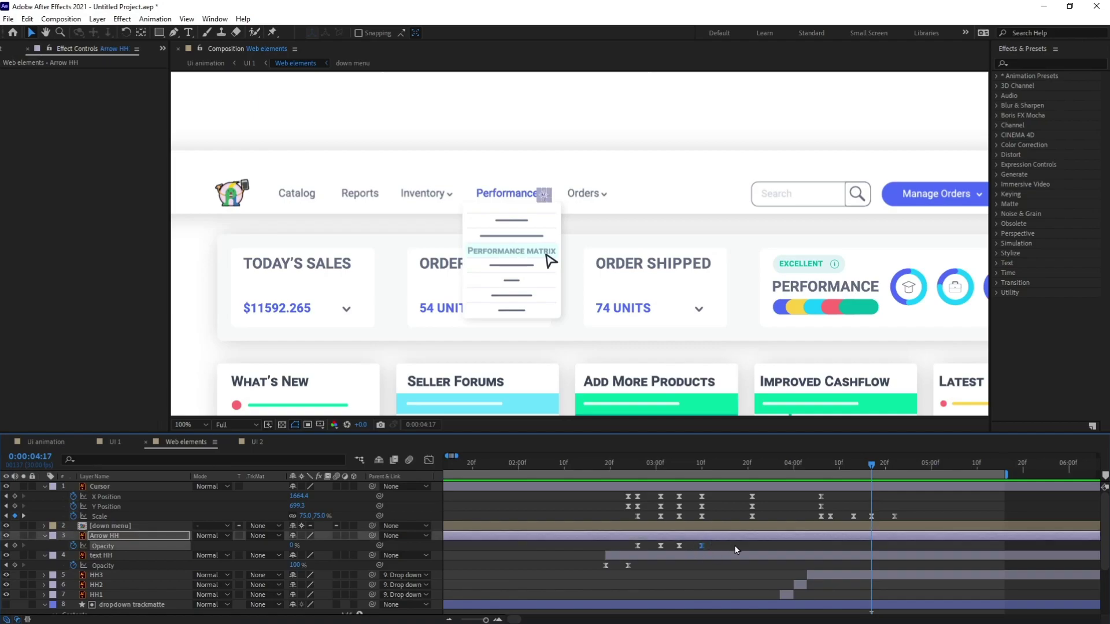
scroll(728, 549, "down", 3)
left_click_drag(771, 585, 648, 583)
key("ctrl+c")
key("ctrl+v")
right_click(871, 590)
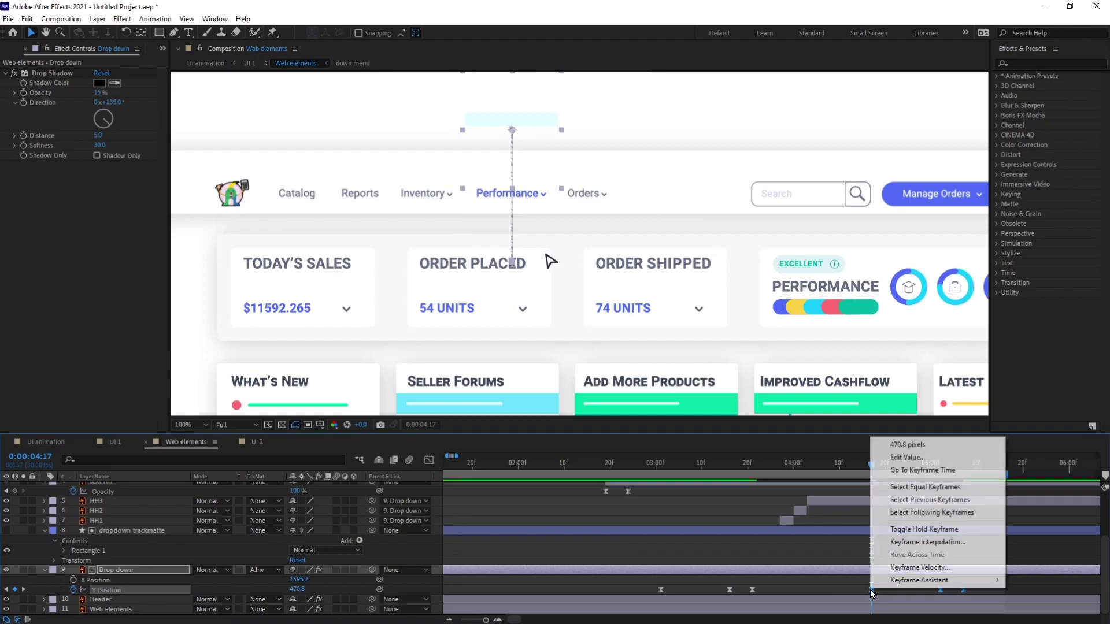
mouse_move(925, 580)
left_click(839, 587)
key("space")
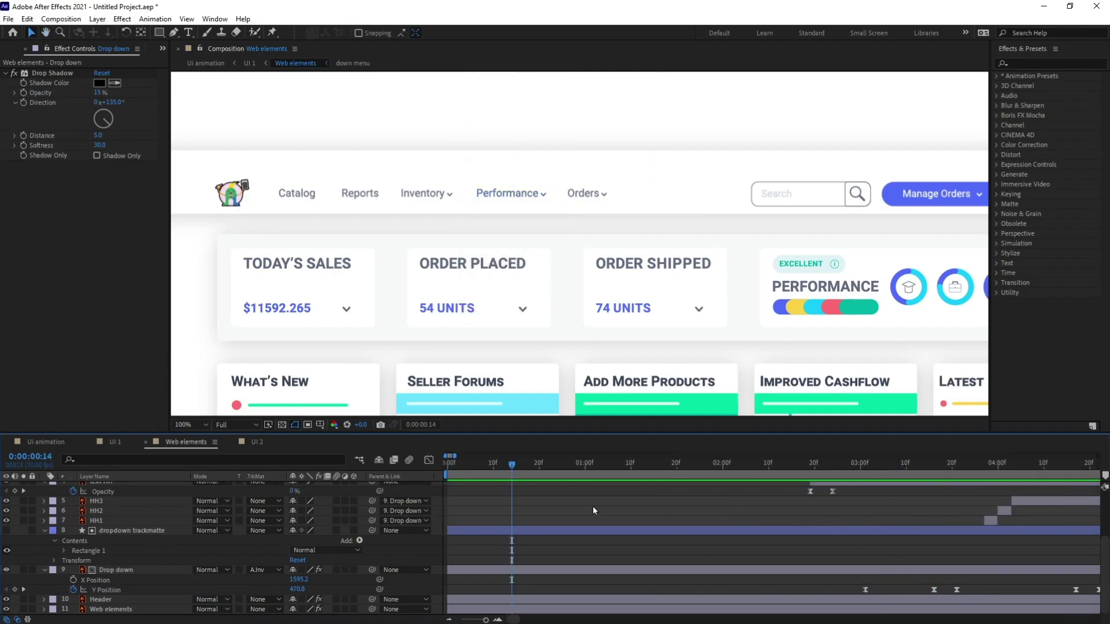
- Add an Opacity keyframe of 100% to the HH3 layer at 0:00:04:22
left_click_drag(646, 469, 797, 466)
scroll(818, 544, "up", 4)
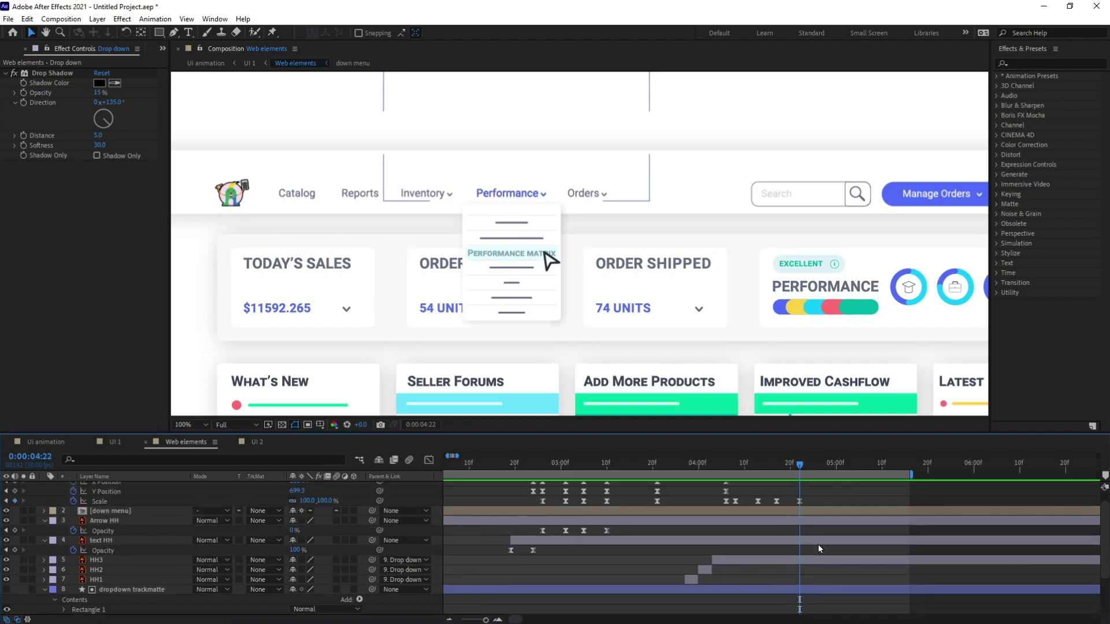
scroll(817, 544, "down", 2)
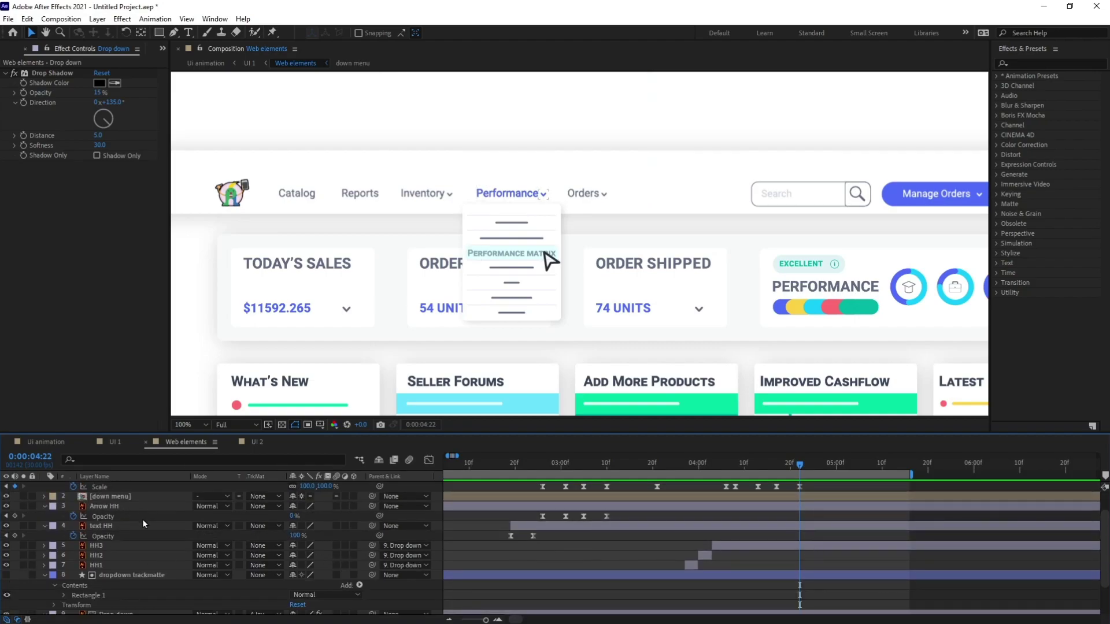
left_click(482, 258)
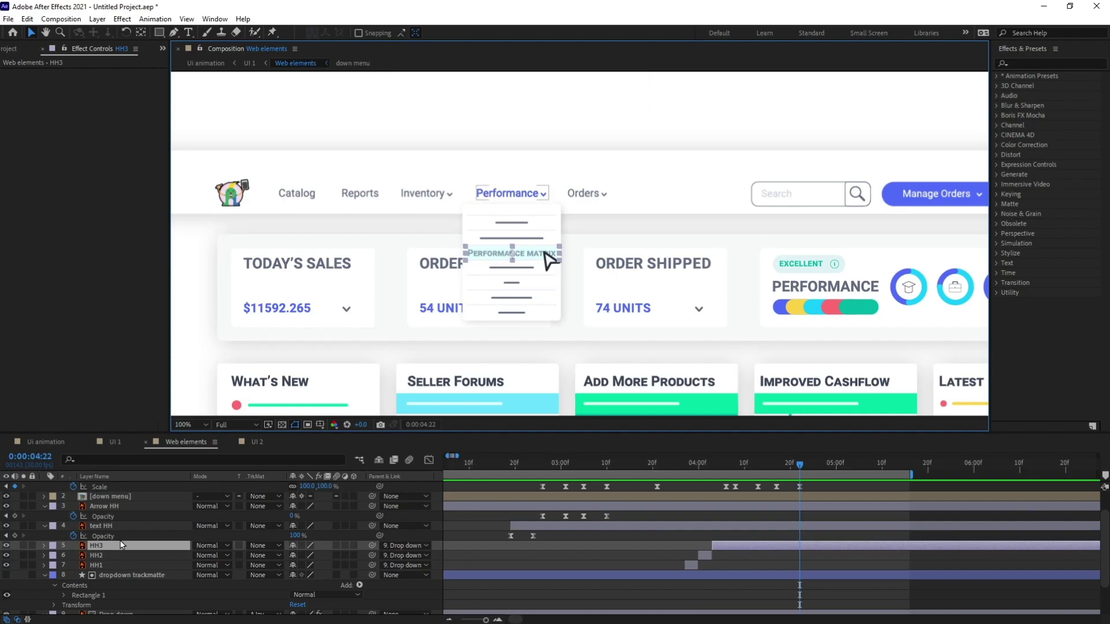
key("t")
left_click(74, 557)
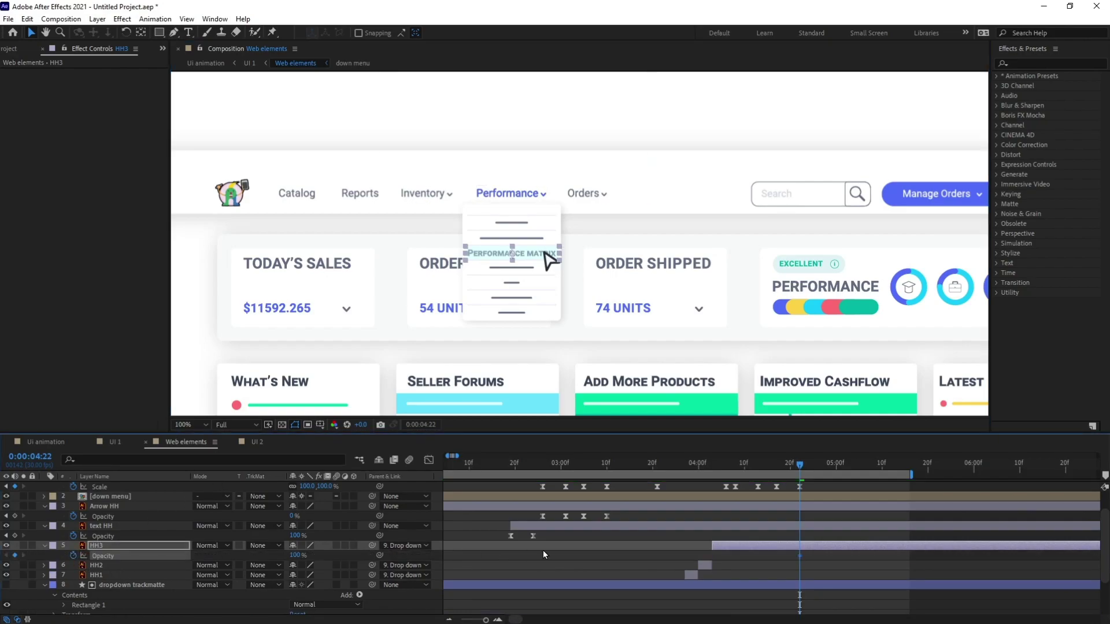
- Set HH3's Opacity to 0% at 0:00:04:27 and apply Easy Ease to its Opacity keyframes
key("Page_Down")
key("Page_Down")
key("Page_Down")
key("Page_Down")
key("Page_Down")
key("Page_Down")
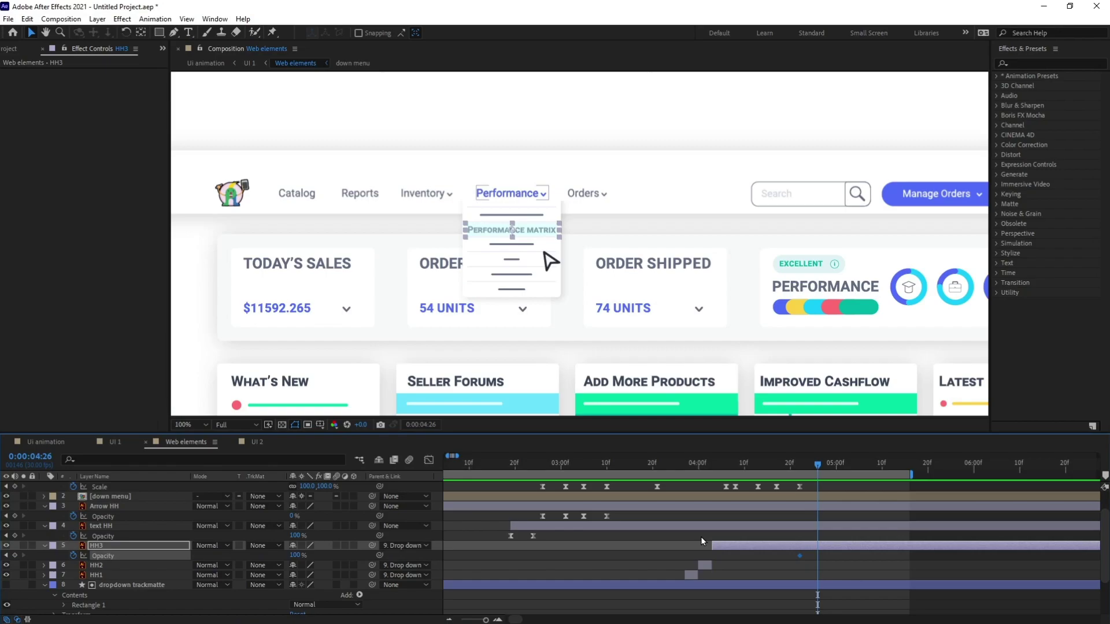
key("Page_Up")
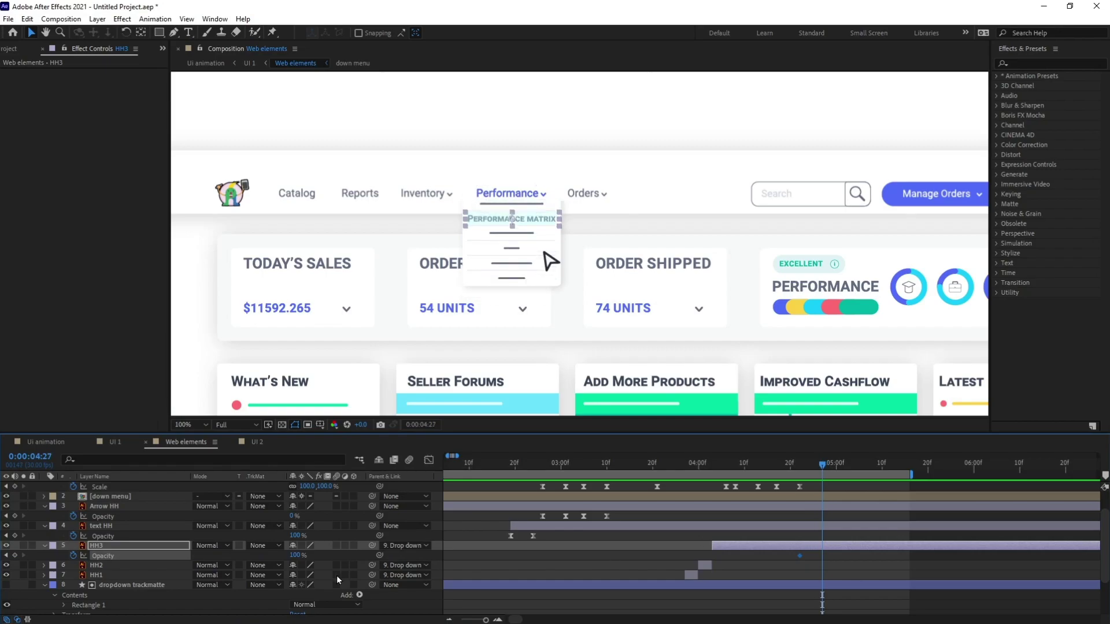
left_click_drag(294, 555, 193, 558)
left_click_drag(842, 557, 759, 565)
key("F9")
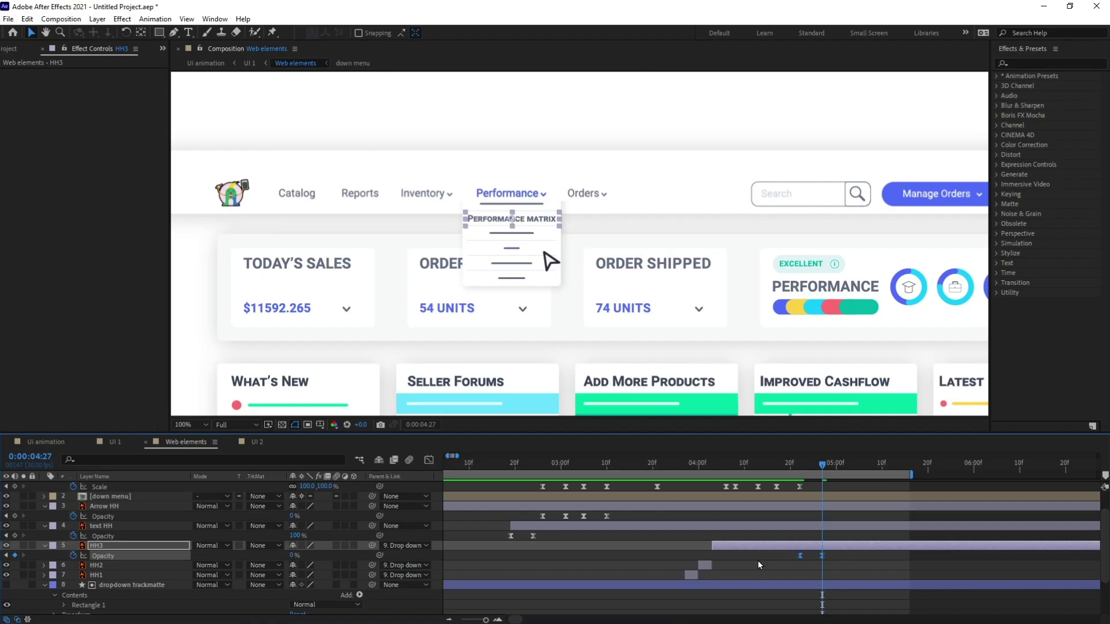
- Preview the HH3 fade and the closing dropdown from 0:00:04:16, and check the whole composition at 0:00:04:22
left_click(773, 466)
key("space")
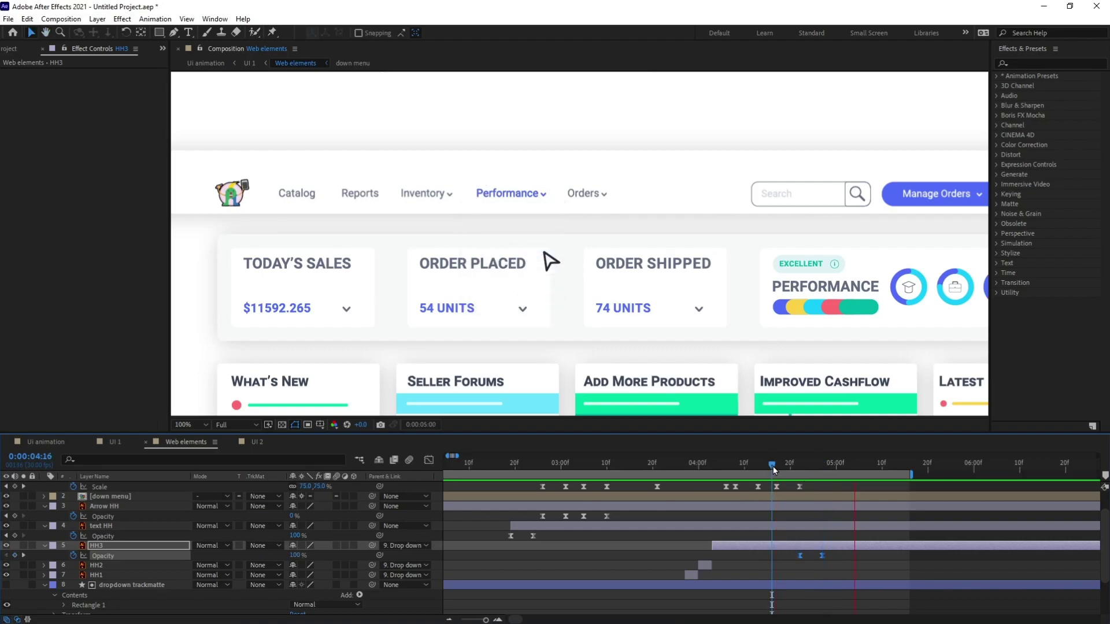
key("space")
left_click_drag(773, 467, 801, 474)
scroll(638, 234, "down", 2)
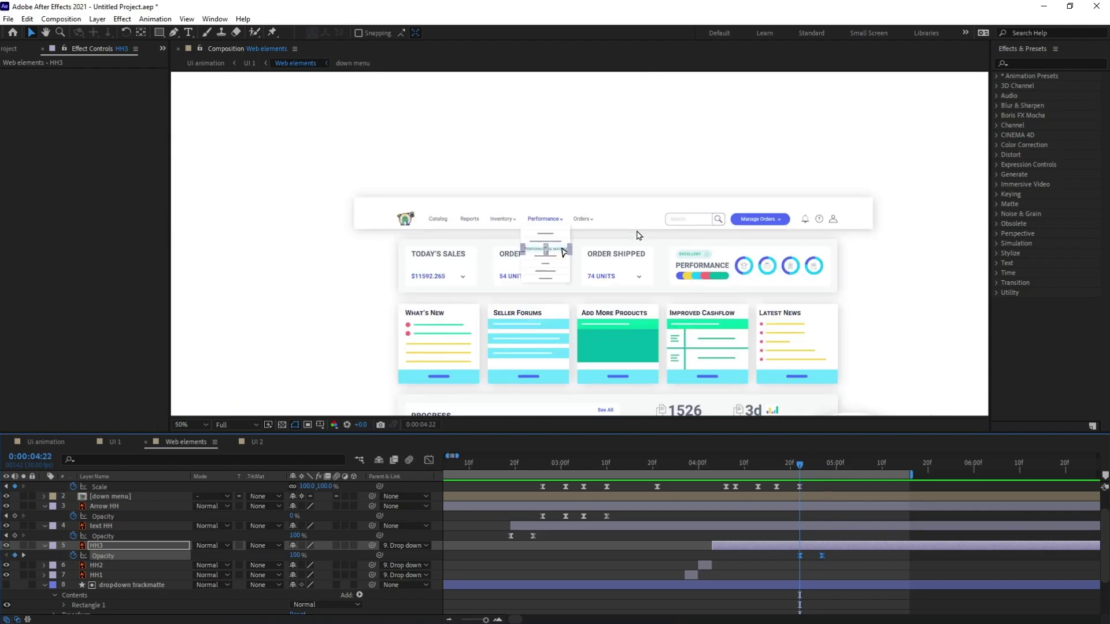
left_click_drag(663, 303, 640, 210)
scroll(640, 209, "down", 2)
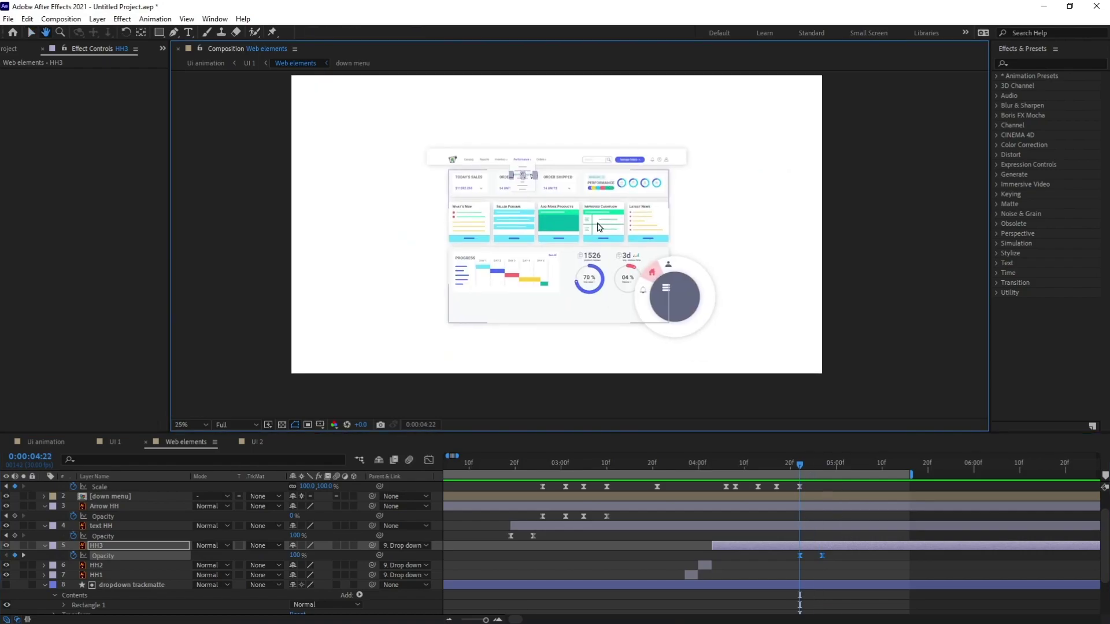
left_click(837, 518)
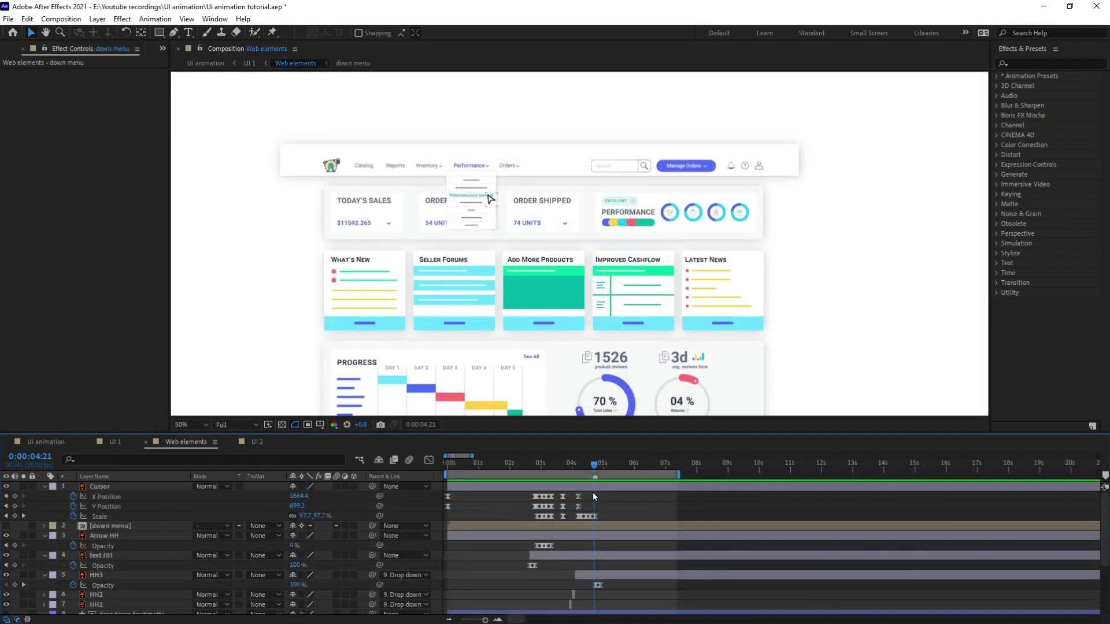
- Add the UI 2 composition to the Web elements composition, directly below the Header layer
left_click(3, 51)
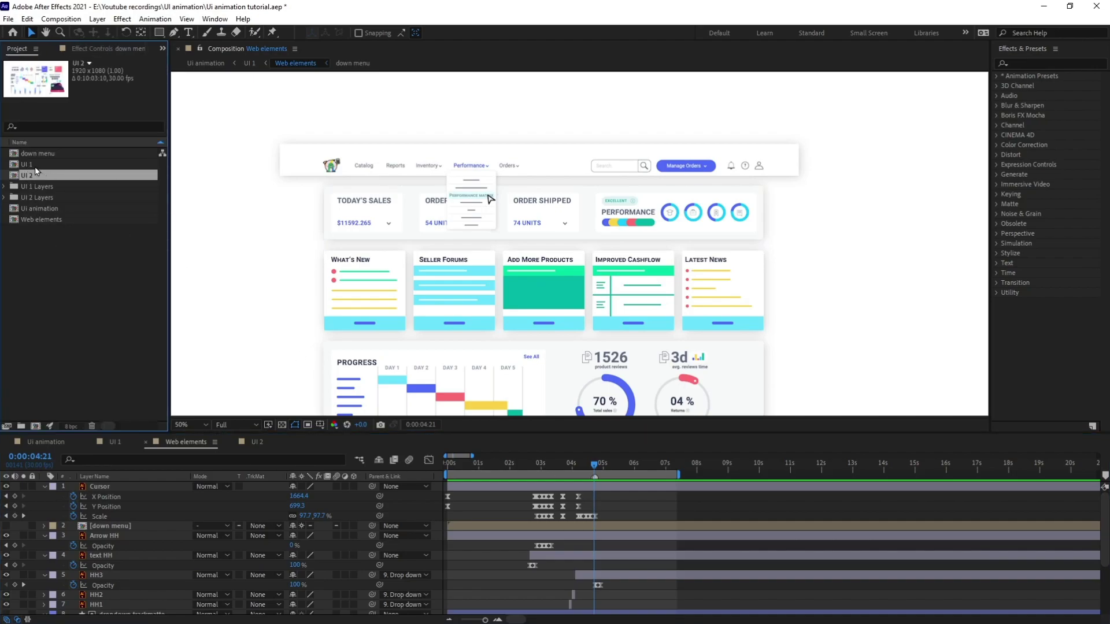
left_click_drag(32, 174, 133, 601)
scroll(165, 565, "down", 4)
scroll(154, 551, "up", 2)
scroll(119, 544, "down", 2)
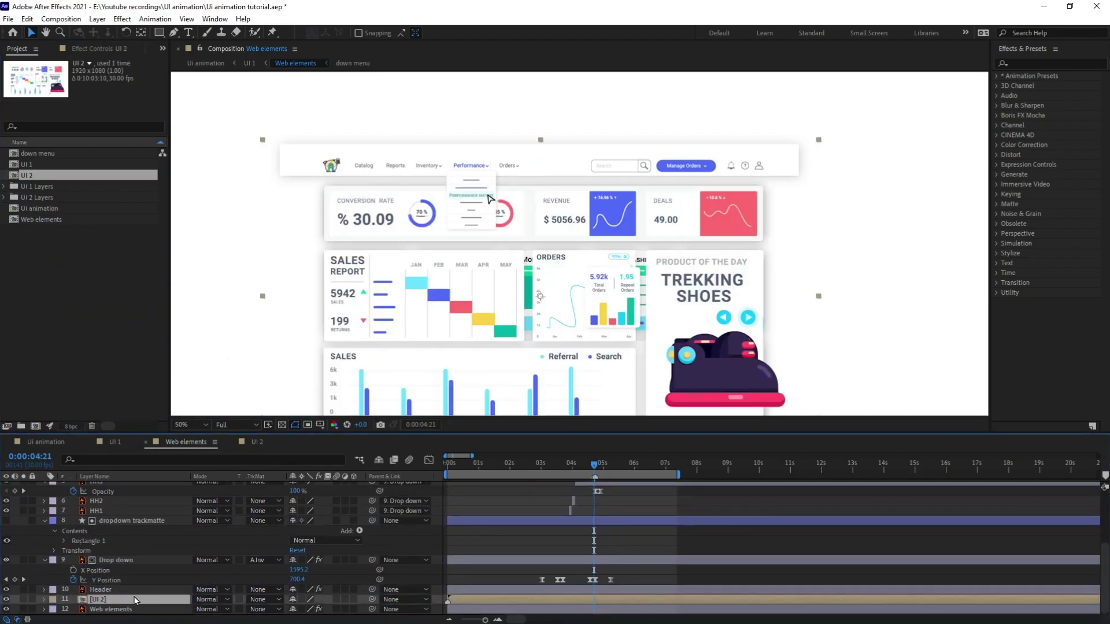
- Move the UI 2 layer beneath the Web elements layer and toggle Web elements' visibility to compare the two pages
left_click(130, 609)
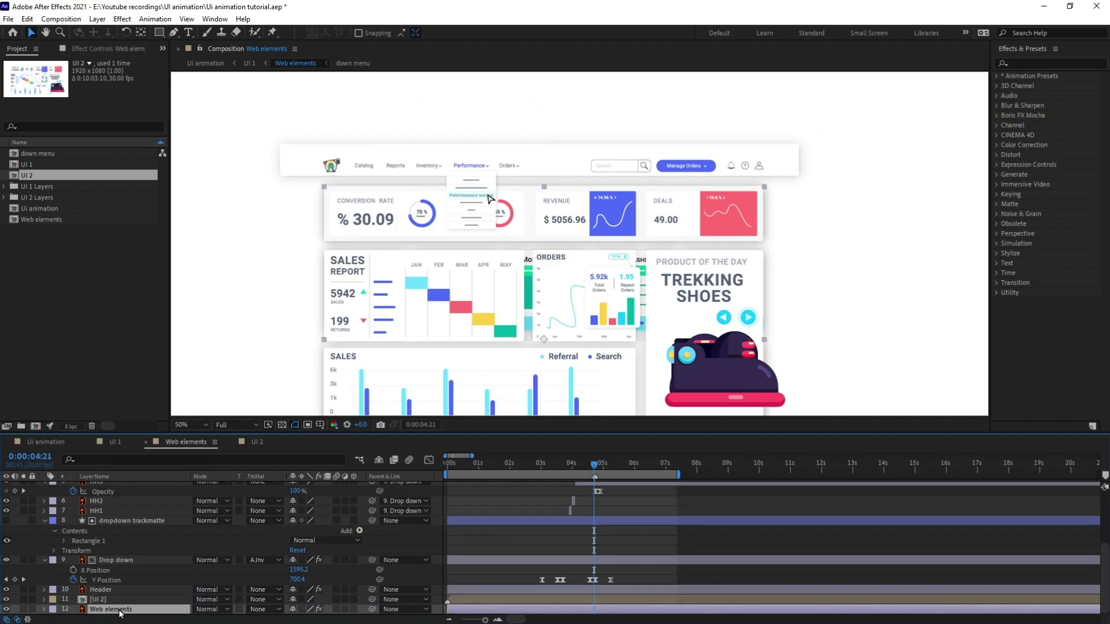
key("comma")
left_click_drag(124, 600, 117, 614)
left_click(123, 601)
left_click(7, 600)
left_click(6, 600)
left_click(6, 601)
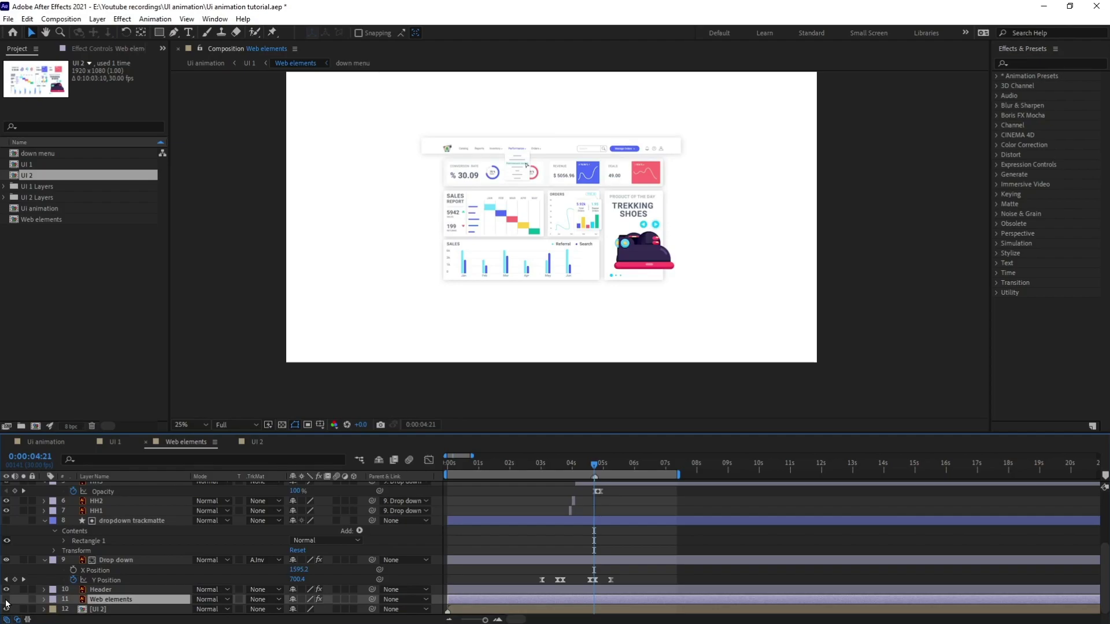
left_click(6, 600)
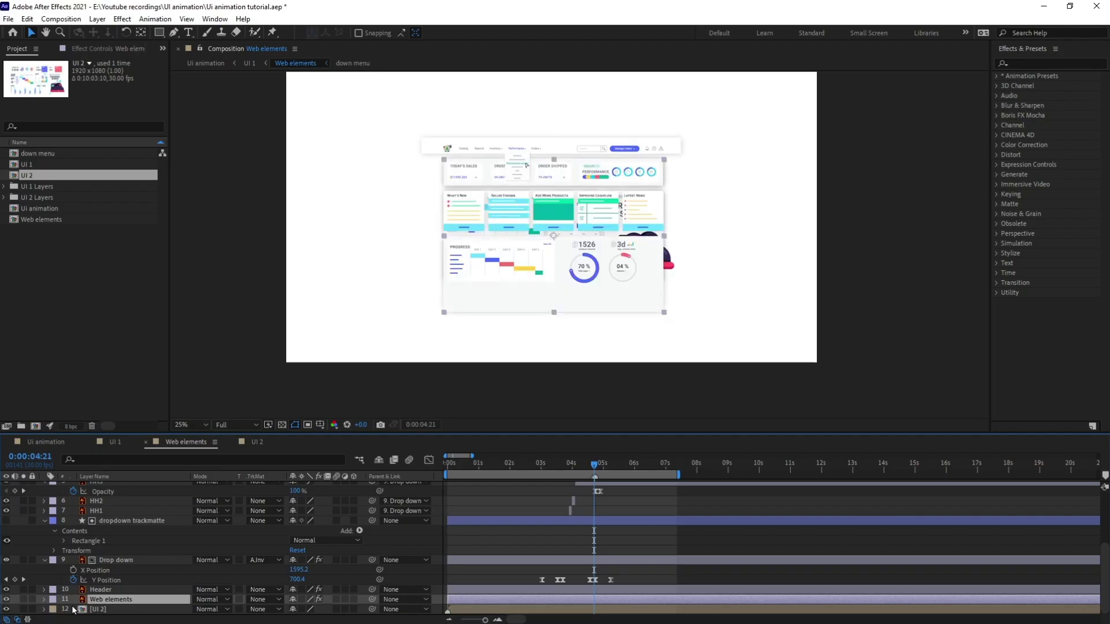
- Add Opacity and Position keyframes to the Web elements layer at 0:00:04:17 and reveal its modified properties
scroll(684, 562, "up", 5)
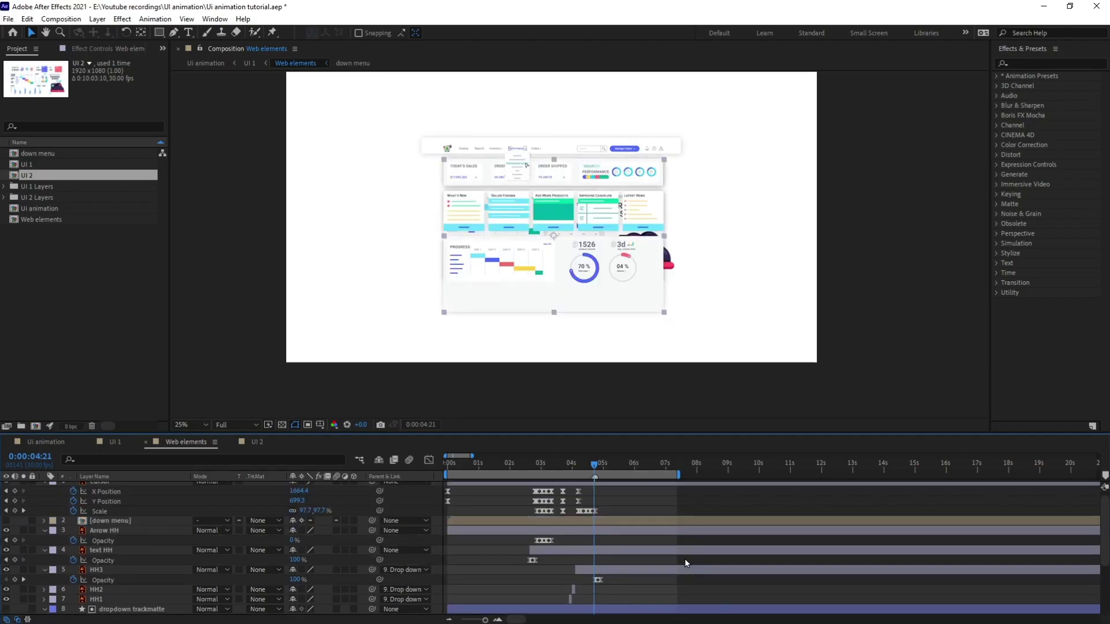
scroll(684, 554, "up", 2)
key("j")
scroll(559, 233, "up", 2)
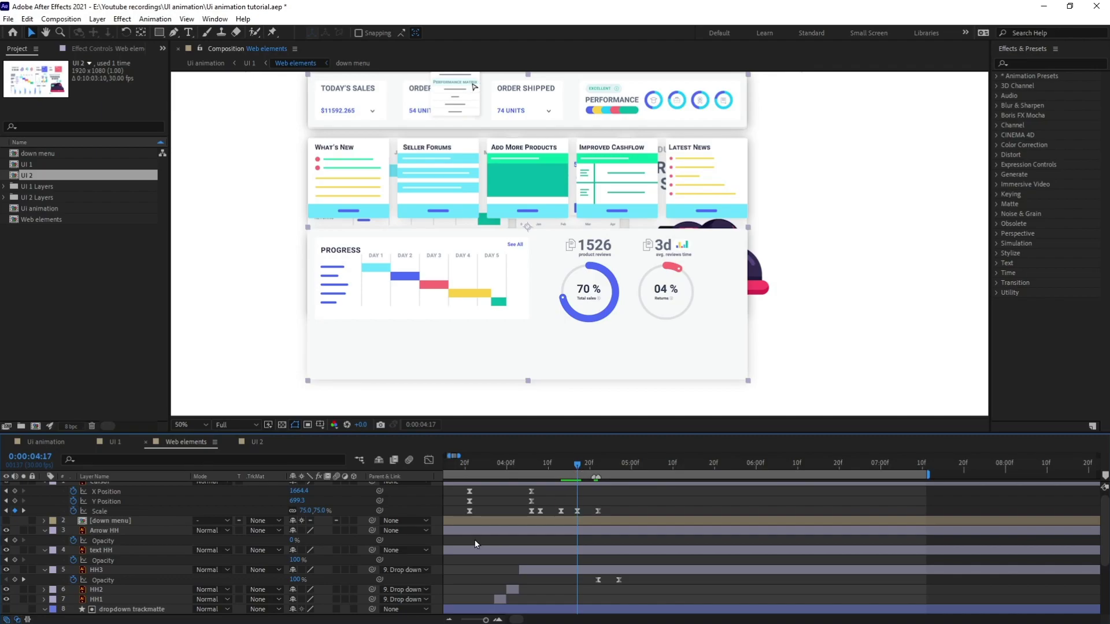
scroll(479, 544, "down", 3)
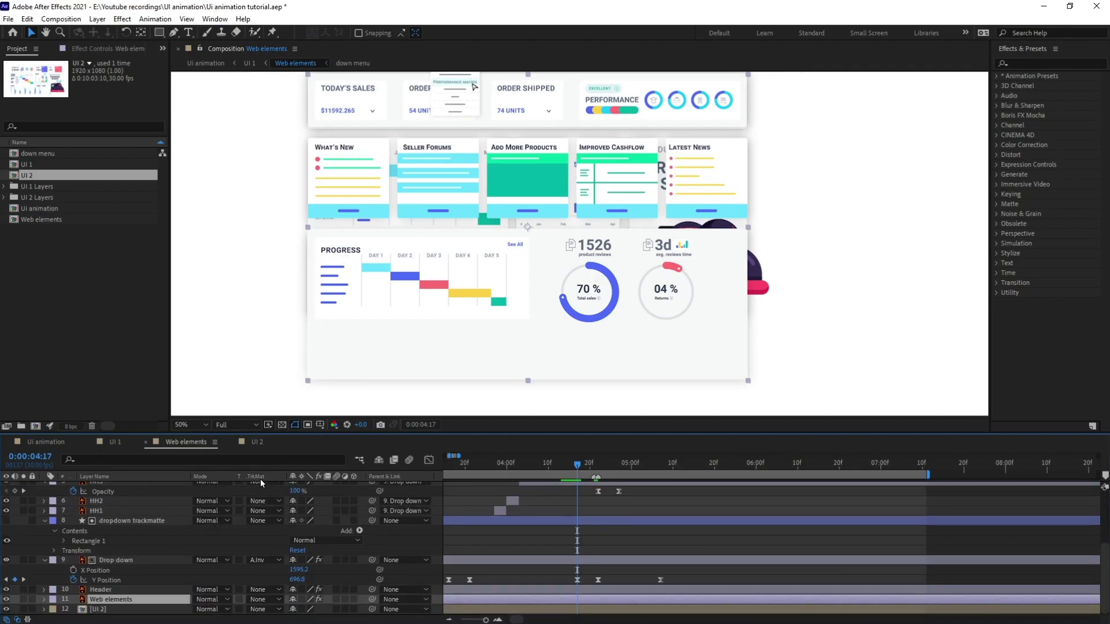
key("t")
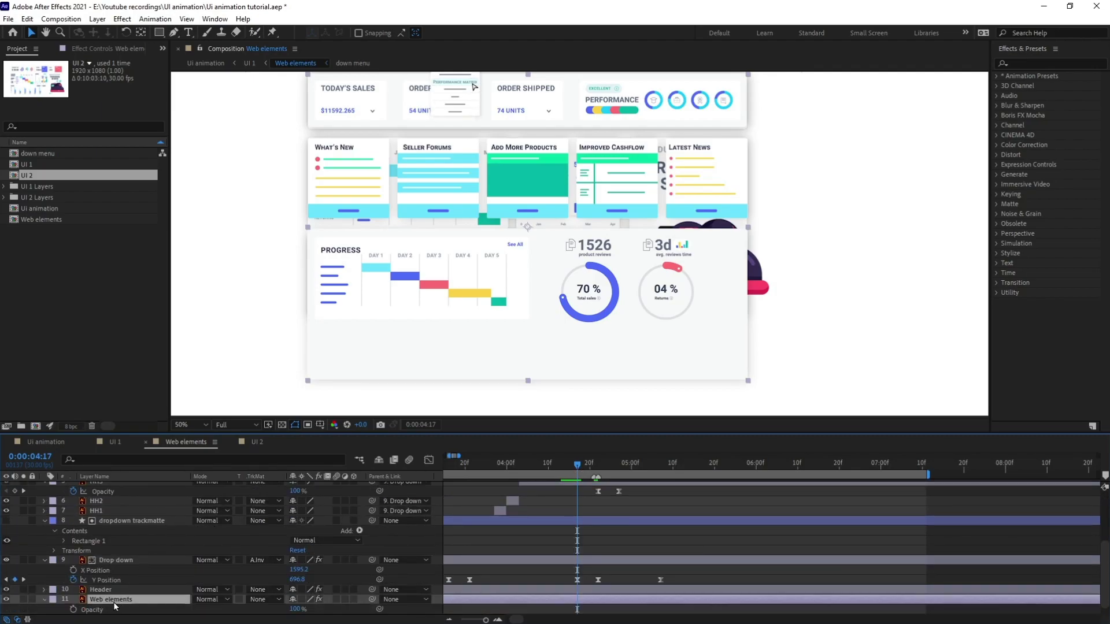
left_click(74, 609)
scroll(113, 580, "down", 1)
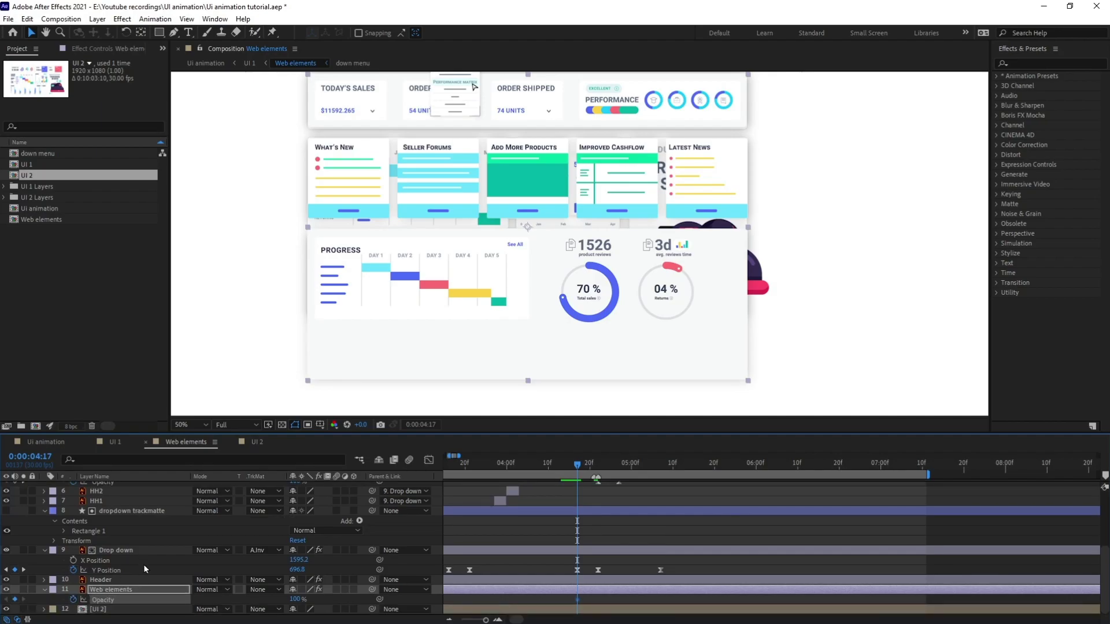
key("p")
left_click(74, 601)
key("u")
key("u")
scroll(502, 514, "down", 3)
- Go 20 frames forward to 0:00:05:07 and move the Web elements layer straight up to a Y position of 1032.7
left_click(45, 452)
type("+20")
key("Return")
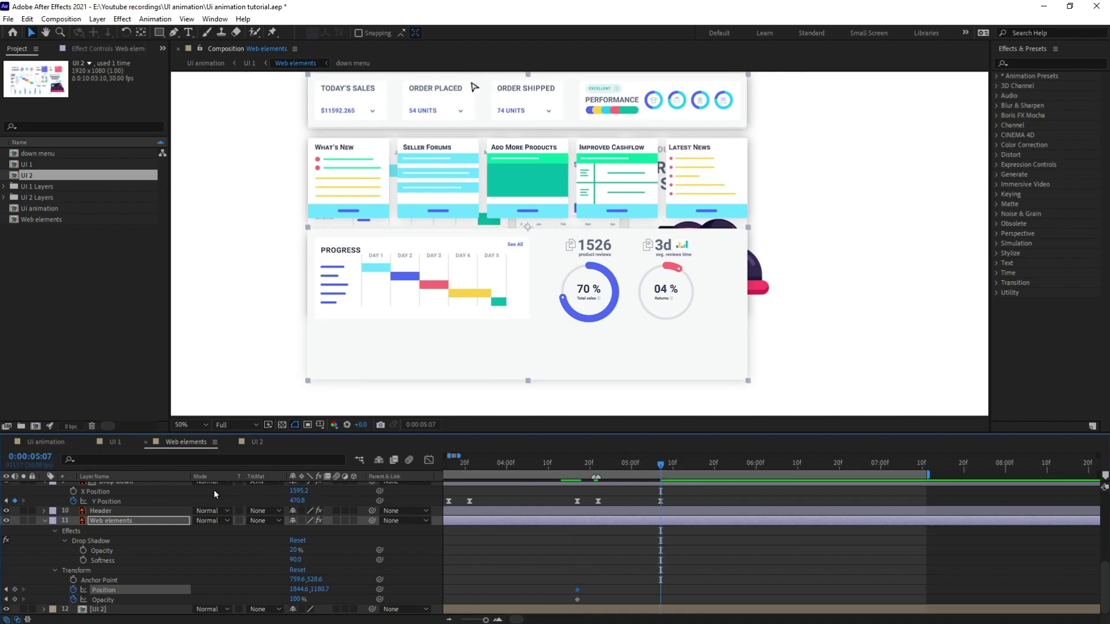
left_click(667, 549)
left_click(665, 519)
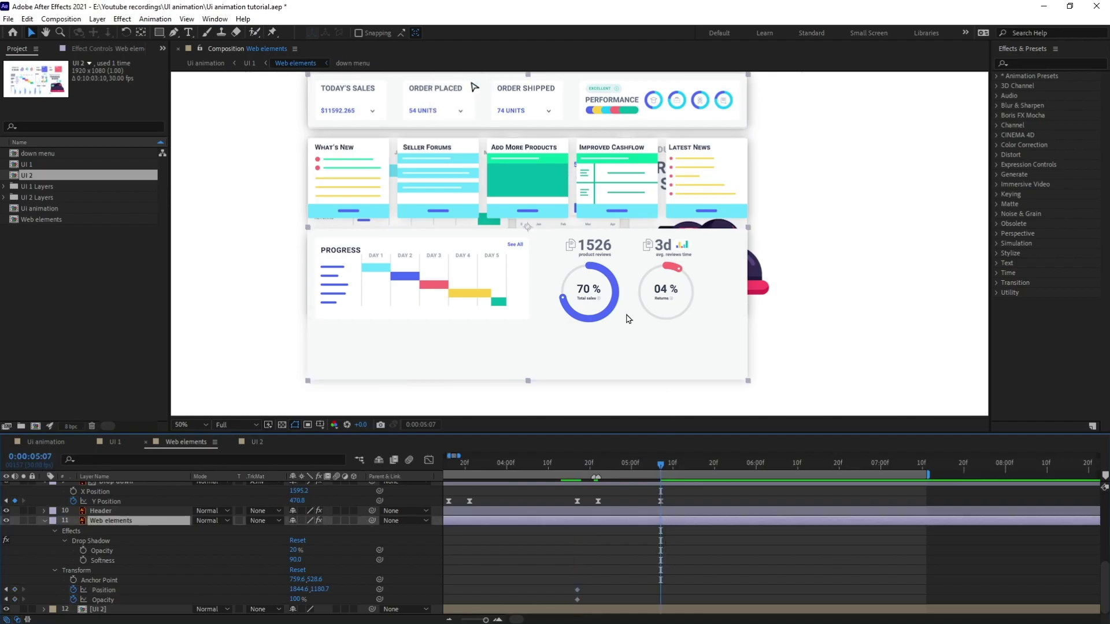
key("Up")
key("Up")
key("Up")
key("Up")
key("Up")
key("Up")
key("Up")
key("shift+Up")
key("shift+Up")
key("shift+Up")
key("shift+Up")
key("shift+Up")
key("shift+Up")
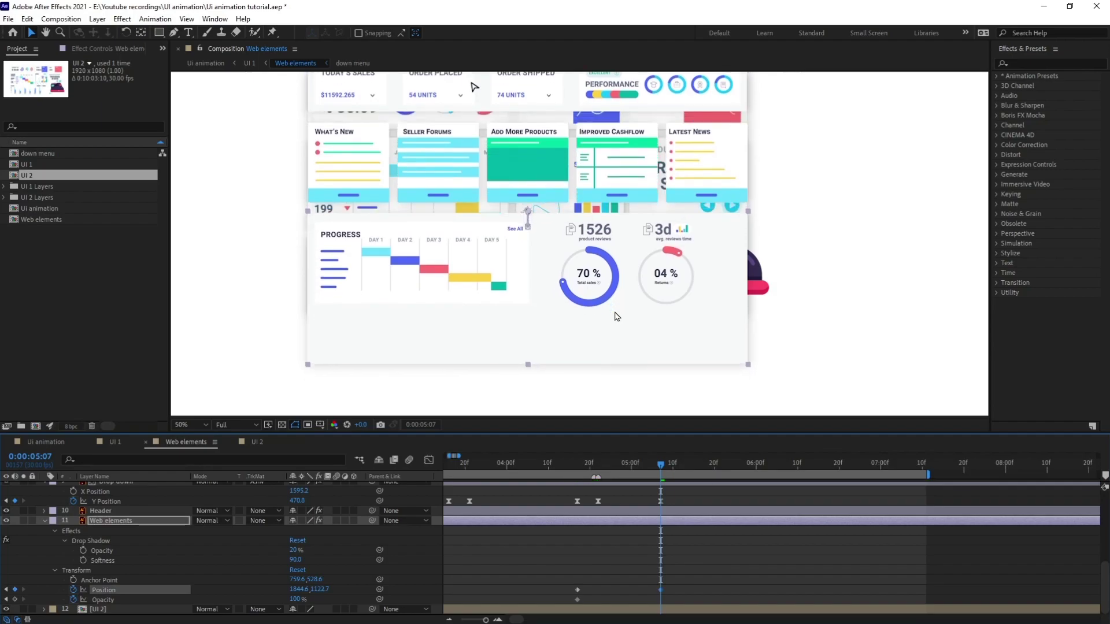
key("Up")
key("Up")
key("Up")
key("Up")
key("Up")
key("Up")
key("Up")
- Set Web elements' Opacity to 0% at 0:00:05:07 and apply Easy Ease to its Position and Opacity keyframes
left_click_drag(296, 601, 207, 591)
left_click_drag(673, 578, 566, 589)
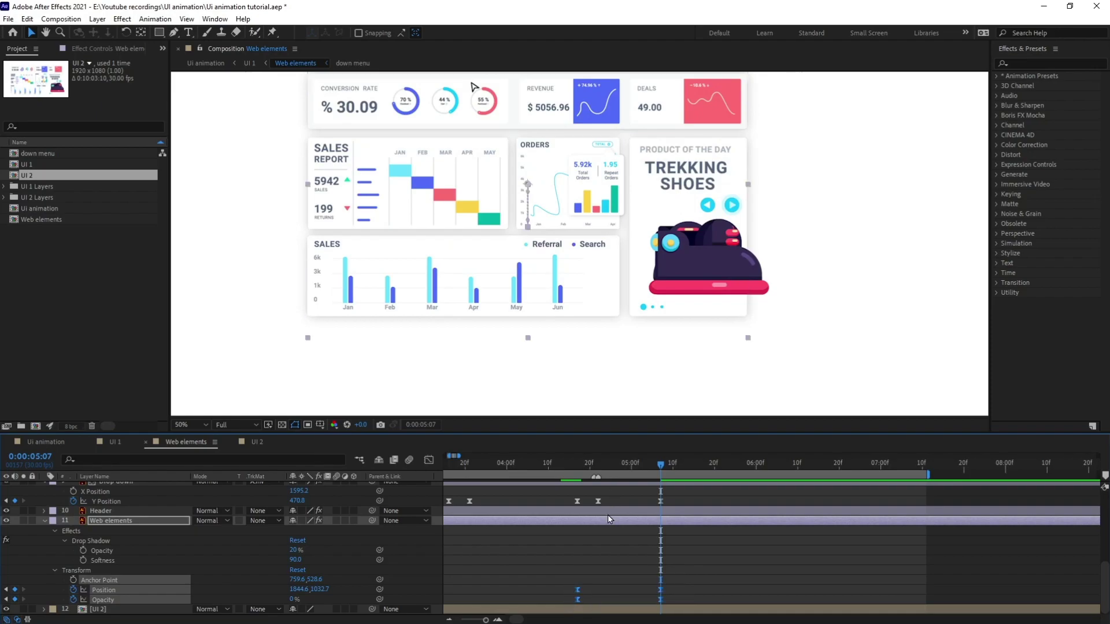
- Add Position and Opacity keyframes to the UI 2 layer at 0:00:04:29 and show both keyframed properties
left_click_drag(574, 470, 628, 471)
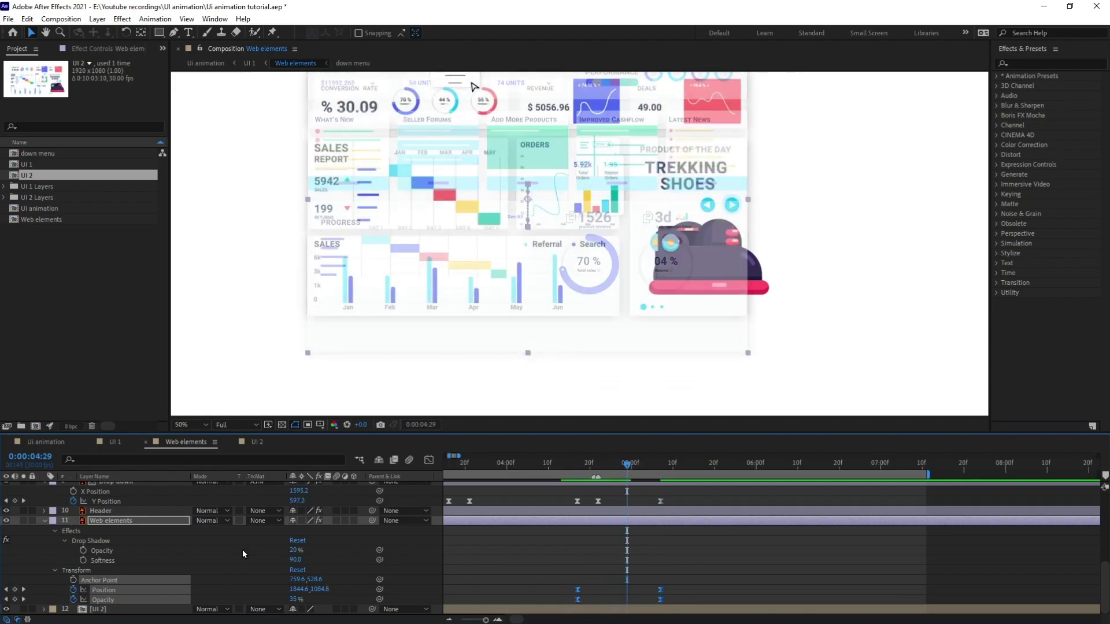
left_click(112, 611)
key("p")
left_click(74, 609)
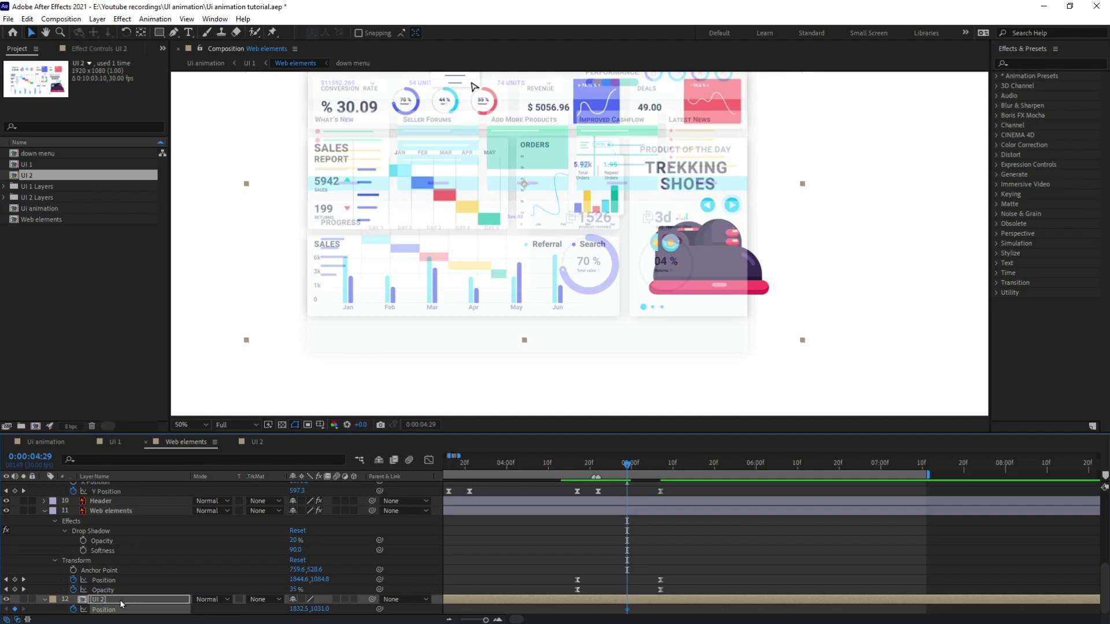
key("t")
left_click(74, 610)
key("t")
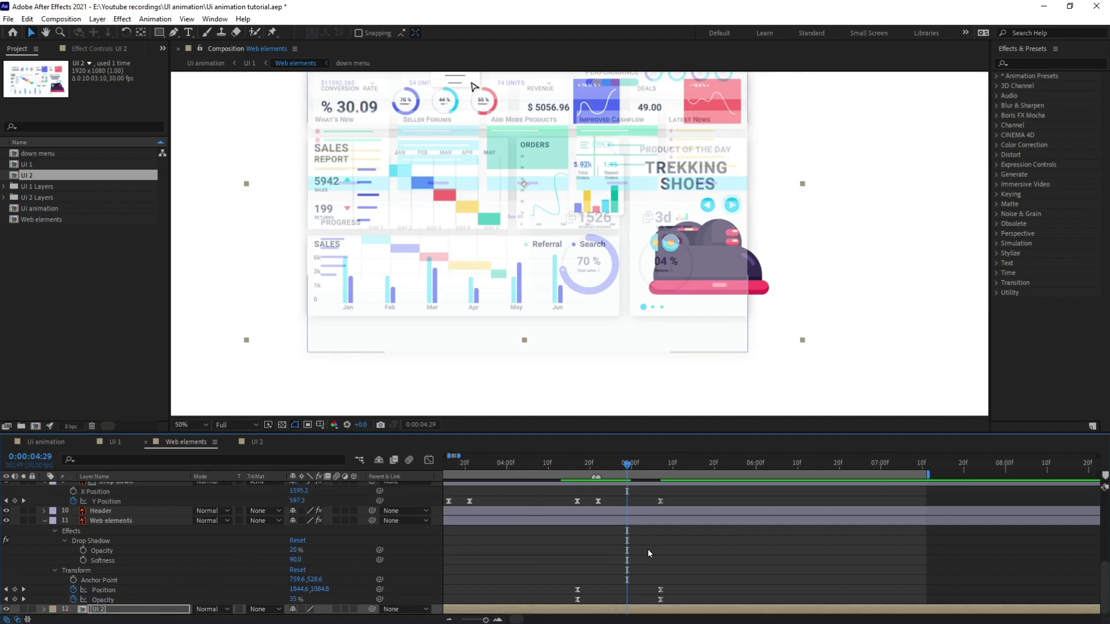
key("u")
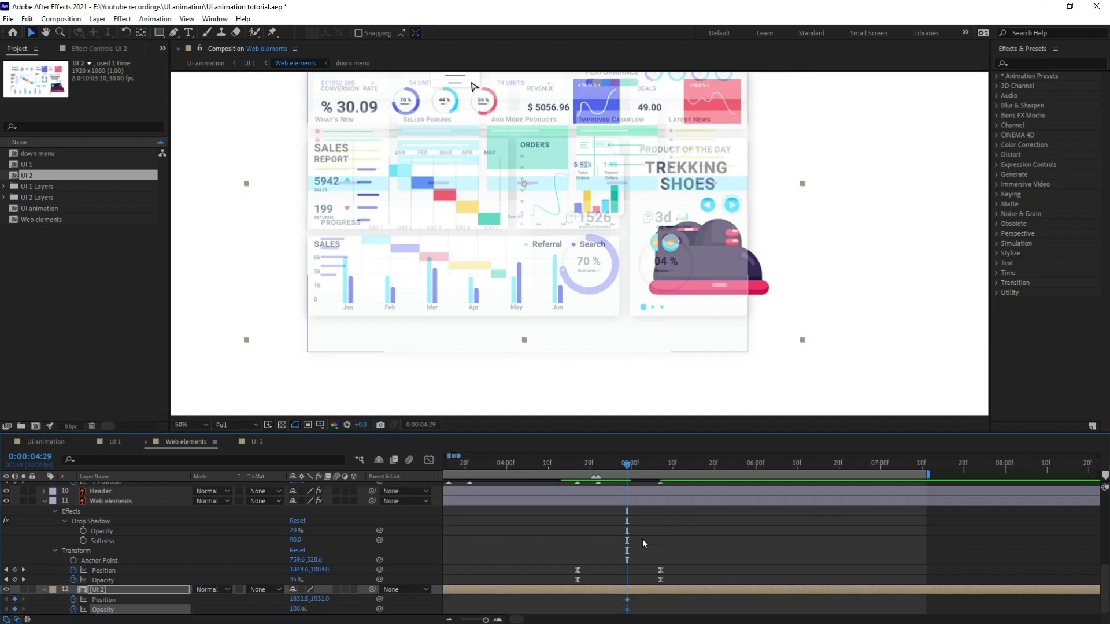
- Go 20 frames forward to 0:00:05:19, move the UI 2 layer straight down to a Y position of 1229.0 and set its Opacity to 0%
left_click(39, 456)
type("+2")
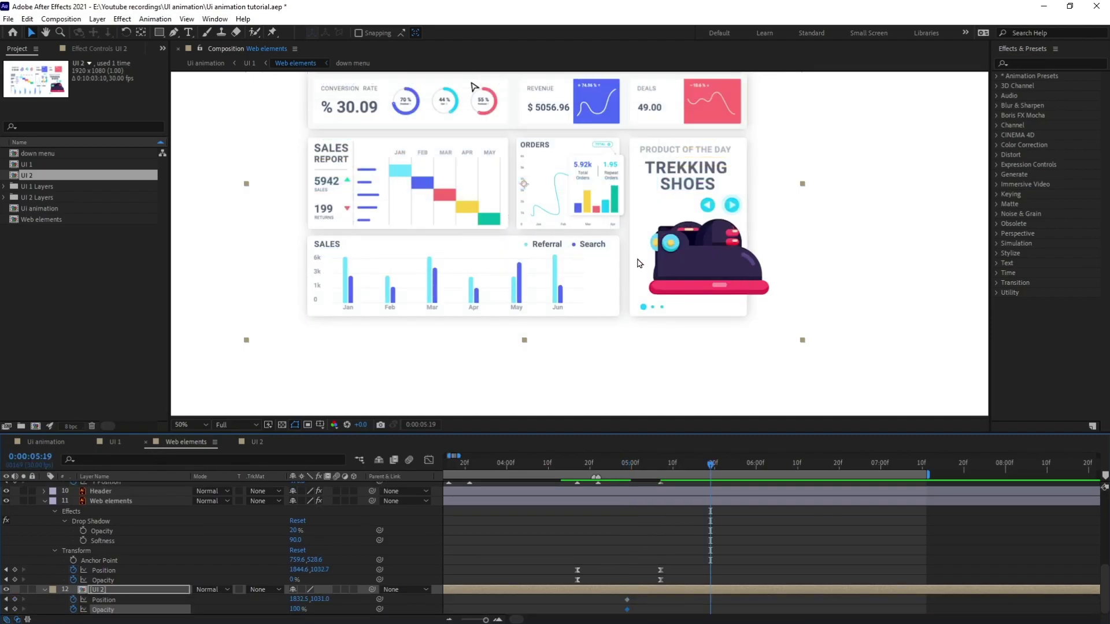
left_click_drag(638, 240, 633, 296)
left_click(295, 609)
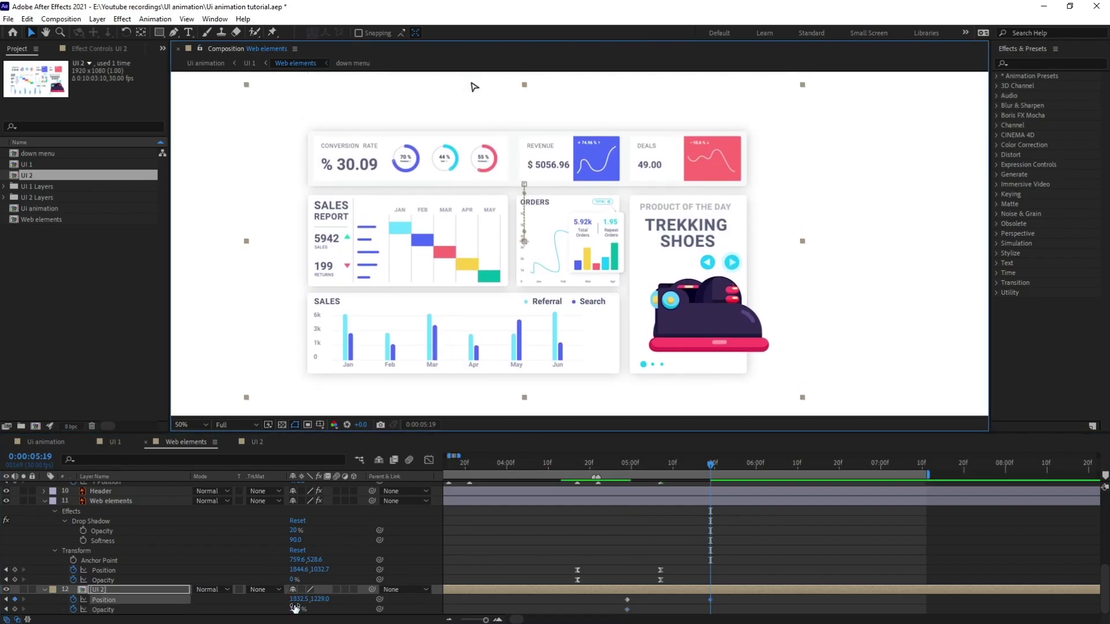
type("0")
key("Return")
- Time-reverse the UI 2 layer's Position and Opacity keyframes and apply Easy Ease to them
left_click_drag(718, 597, 624, 615)
right_click(629, 610)
mouse_move(707, 602)
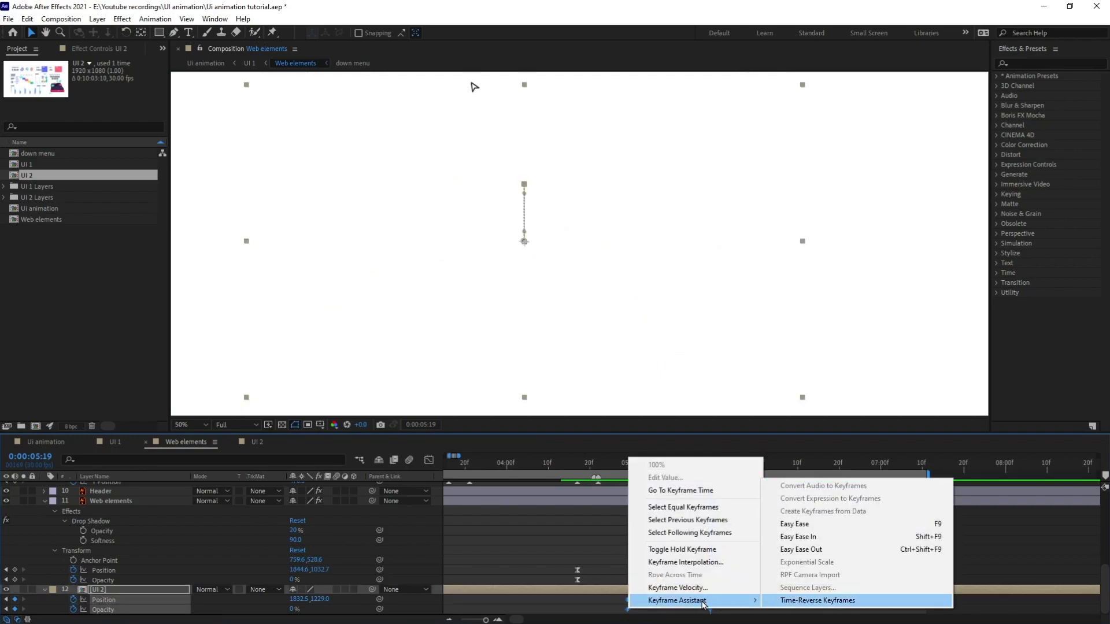
left_click(787, 601)
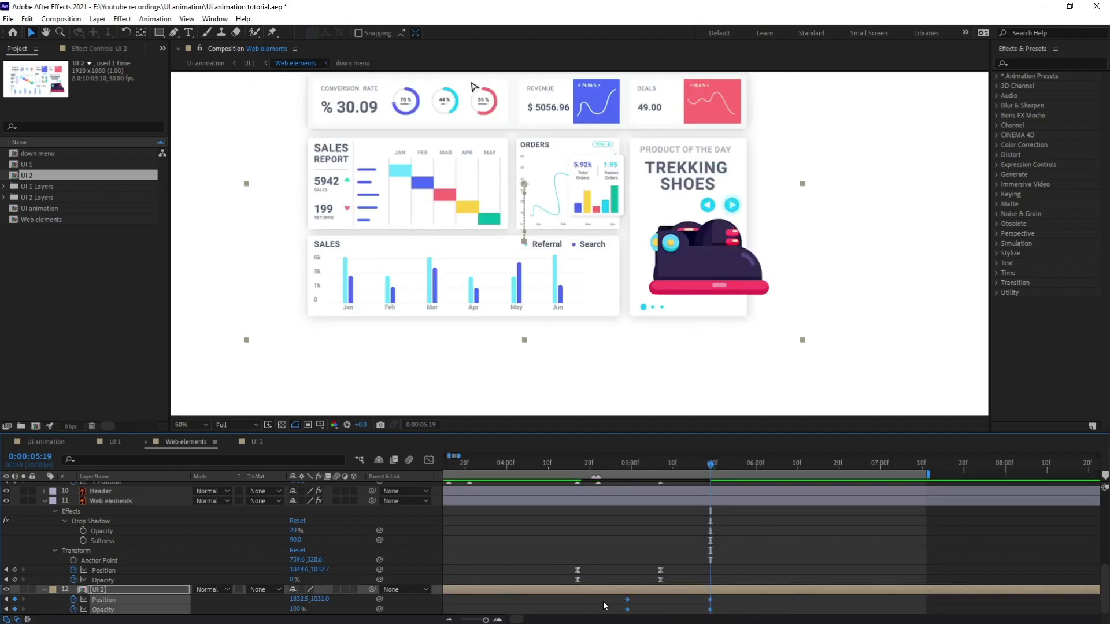
key("F9")
- Preview the transition from Web elements to UI 2 from 0:00:04:14, and replay the whole animation from near its start
left_click(565, 469)
scroll(623, 277, "down", 2)
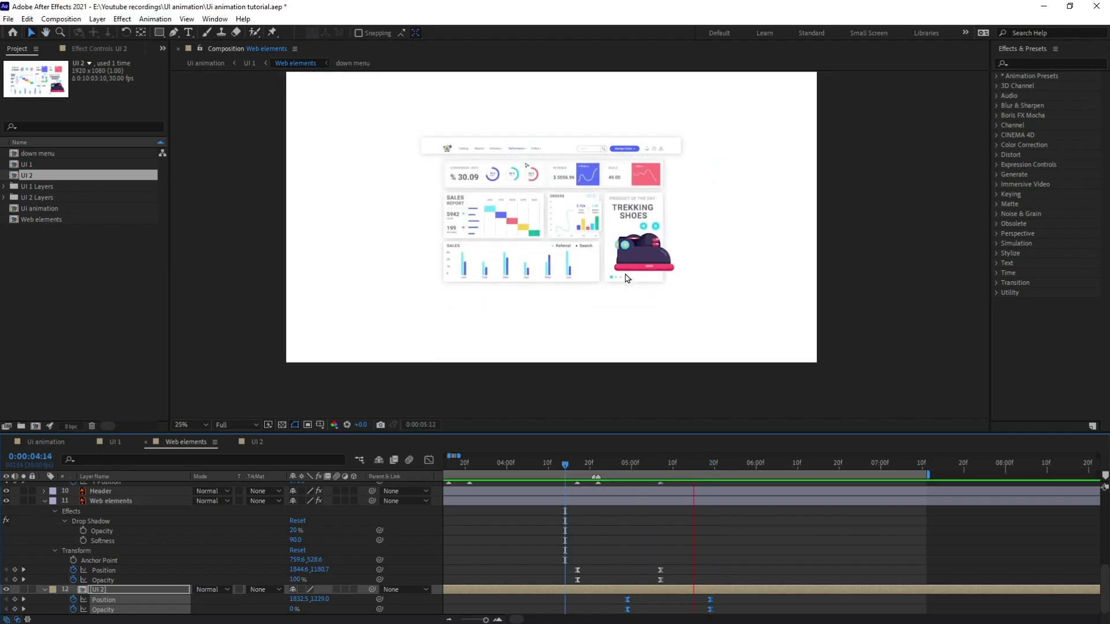
left_click_drag(517, 470, 435, 466)
key("space")
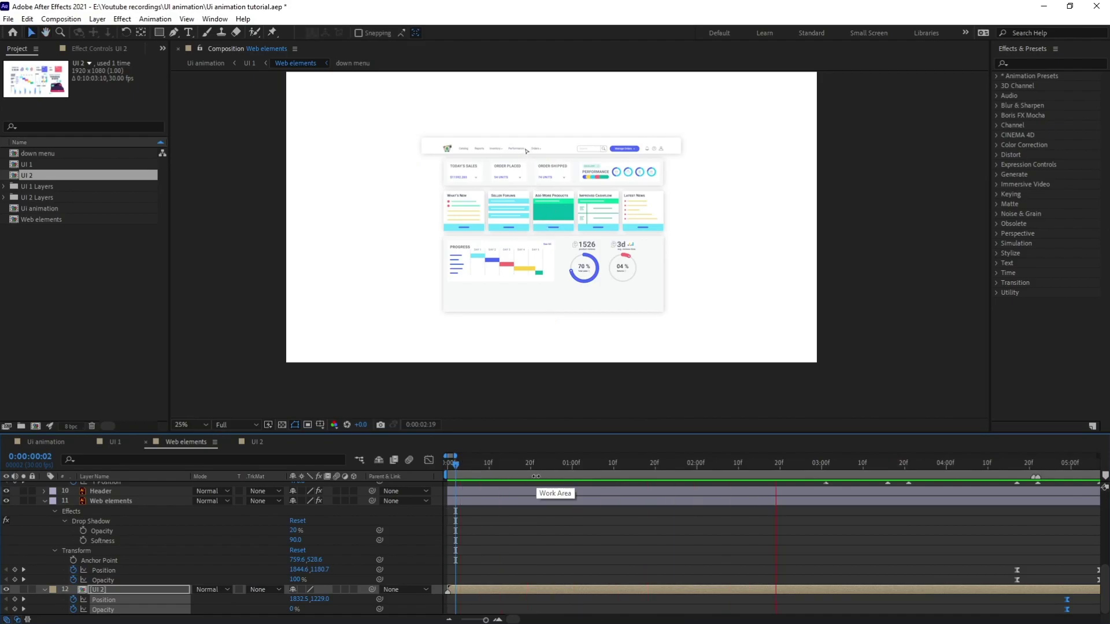
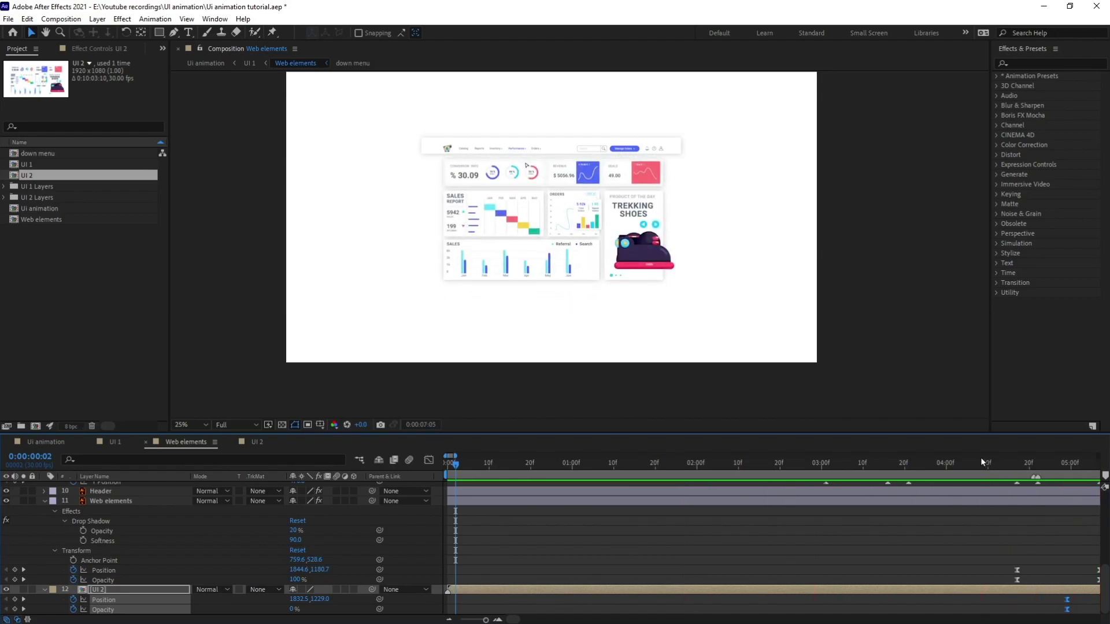
- Add X Position, Y Position and Scale keyframes to the Cursor layer at 0:00:05:20
left_click_drag(1009, 464, 925, 465)
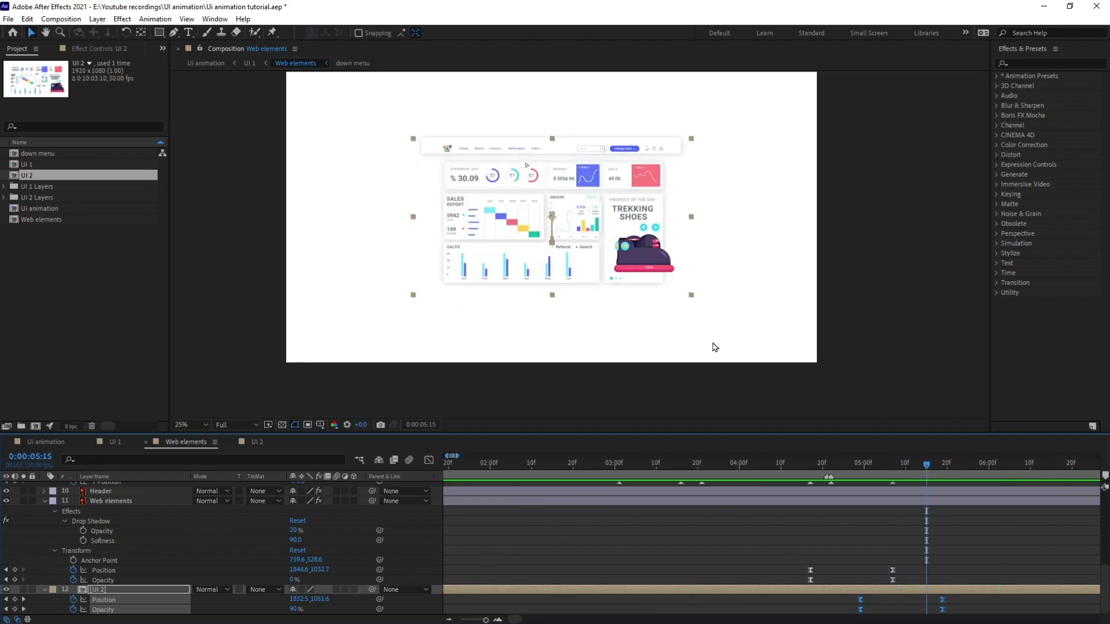
key("k")
left_click(974, 534)
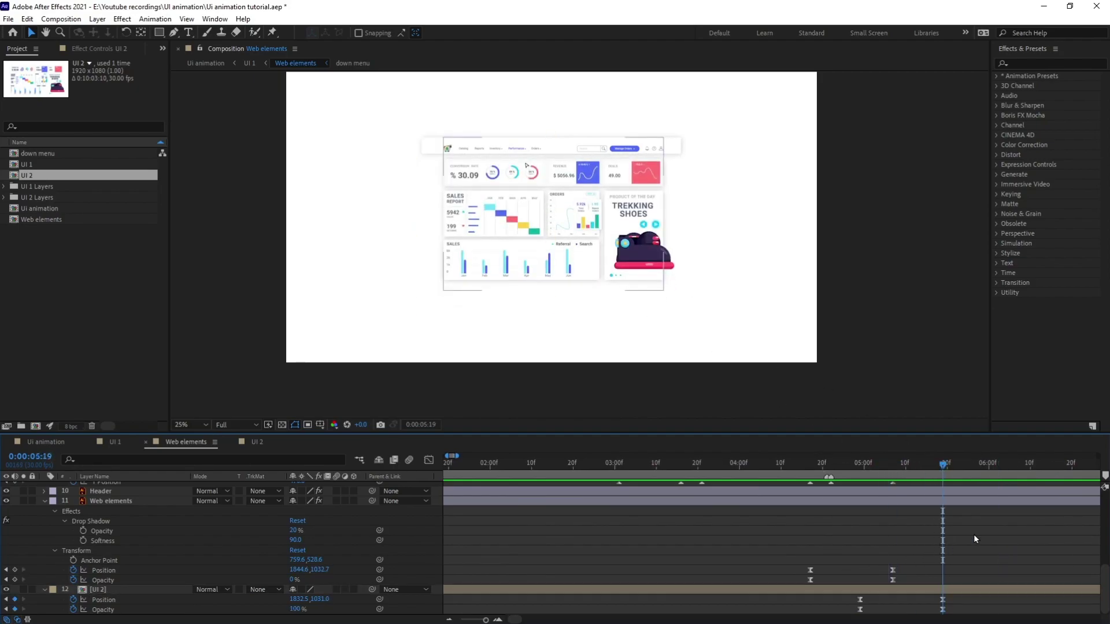
scroll(665, 215, "up", 2)
left_click_drag(665, 214, 653, 275)
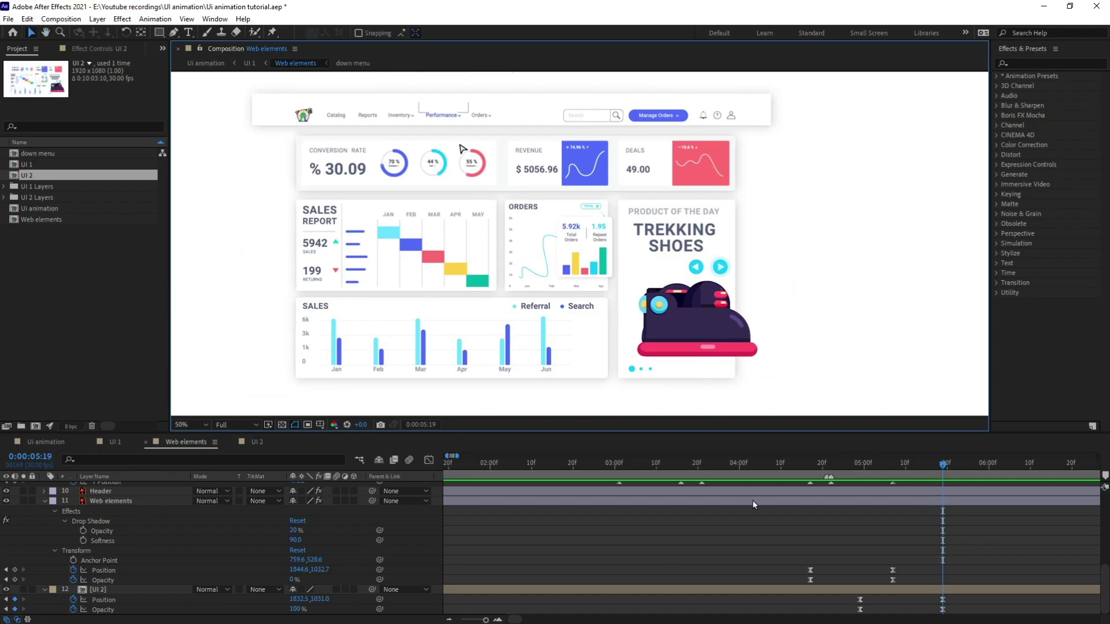
left_click_drag(865, 522, 741, 533)
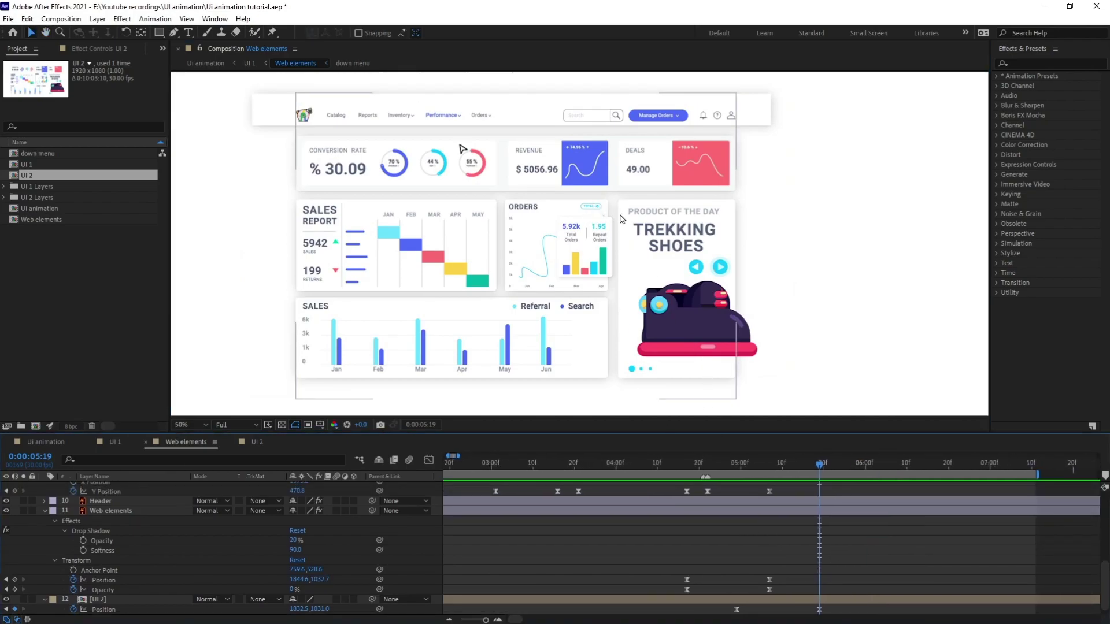
left_click_drag(822, 465, 826, 463)
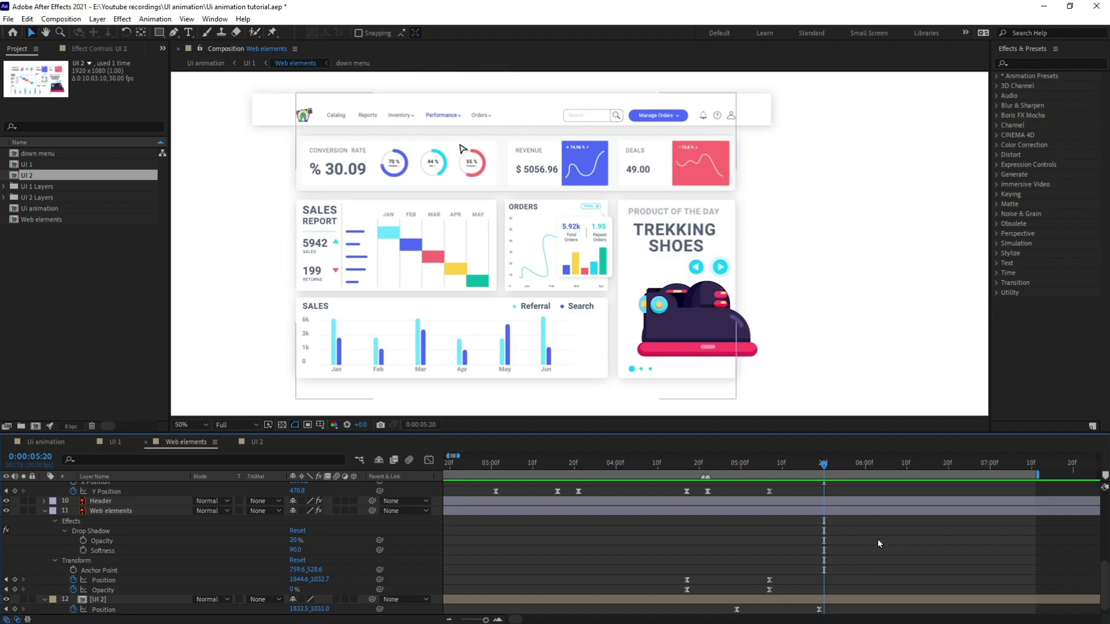
scroll(840, 529, "up", 10)
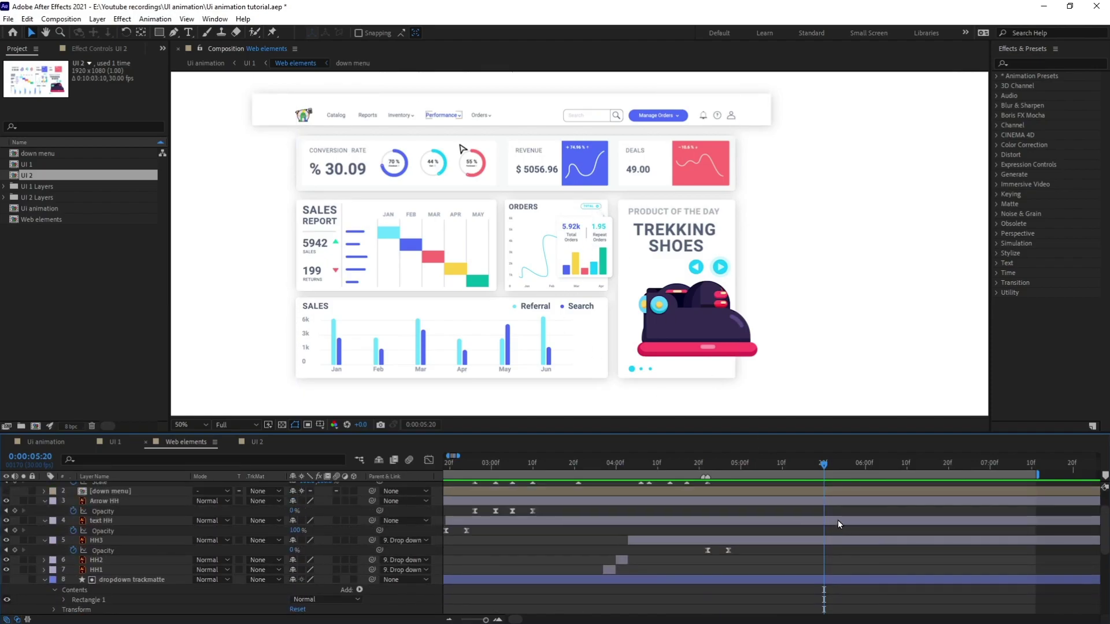
left_click(15, 496)
left_click(15, 506)
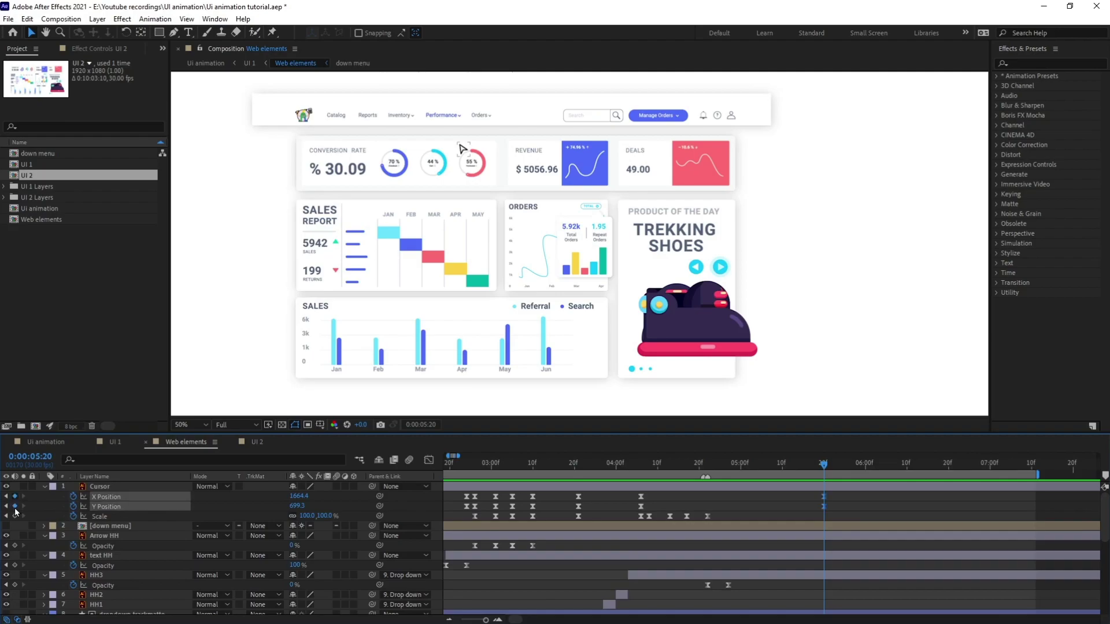
left_click(14, 516)
- Go 20 frames forward to 0:00:06:10 and move the Cursor onto the TOTAL tab of the Orders card, at about X 2138.4, Y 913.3
left_click(29, 457)
type("+20")
key("Return")
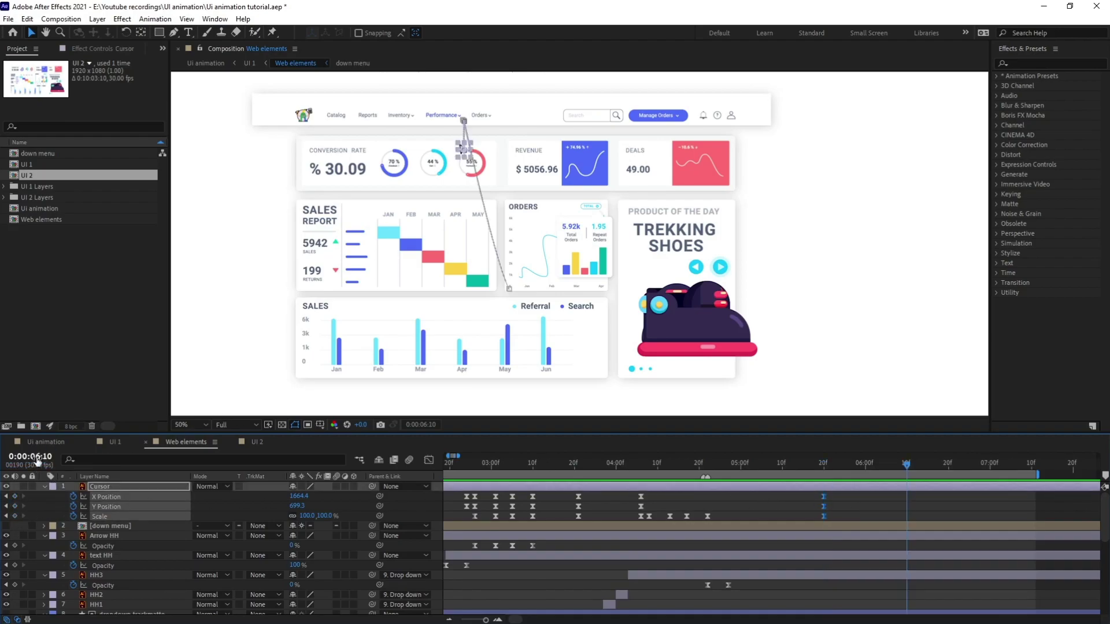
scroll(607, 174, "up", 1)
left_click_drag(575, 174, 618, 284)
key("v")
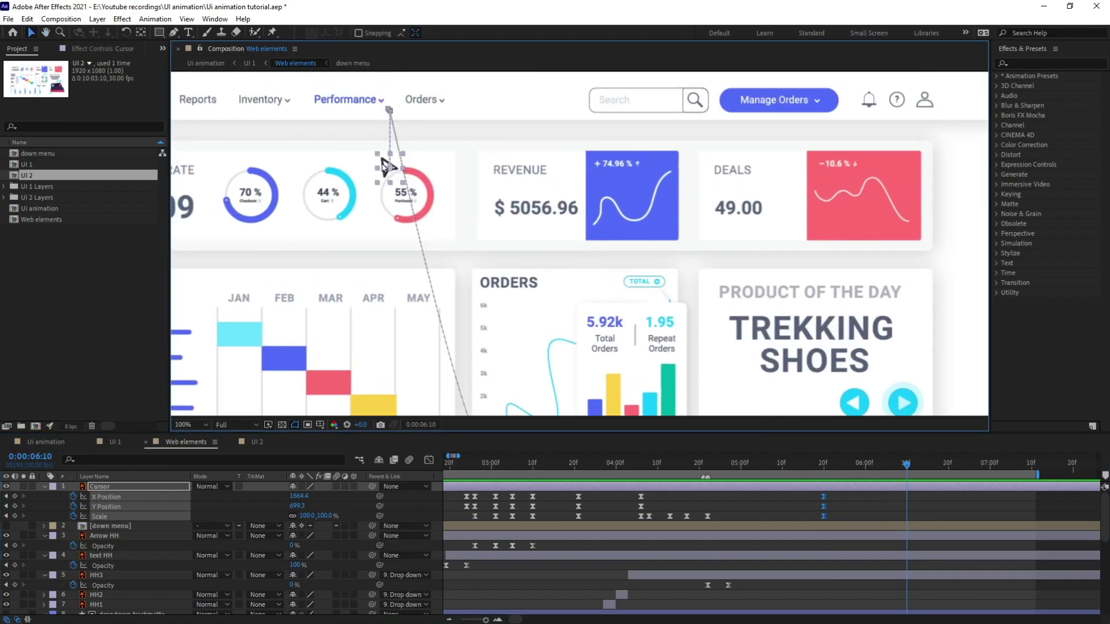
left_click_drag(388, 168, 662, 291)
key("h")
left_click_drag(743, 317, 731, 288)
key("v")
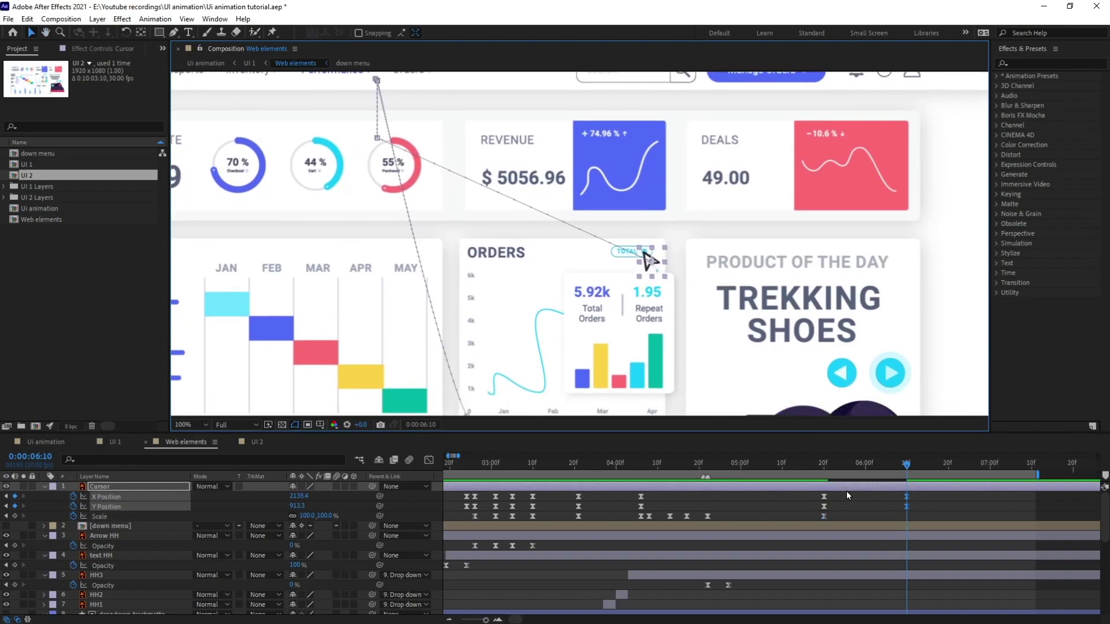
- Copy the Cursor's last four Scale keyframes of its previous click and paste them at 0:00:06:12
key("Page_Down")
key("Page_Down")
left_click_drag(718, 514, 644, 524)
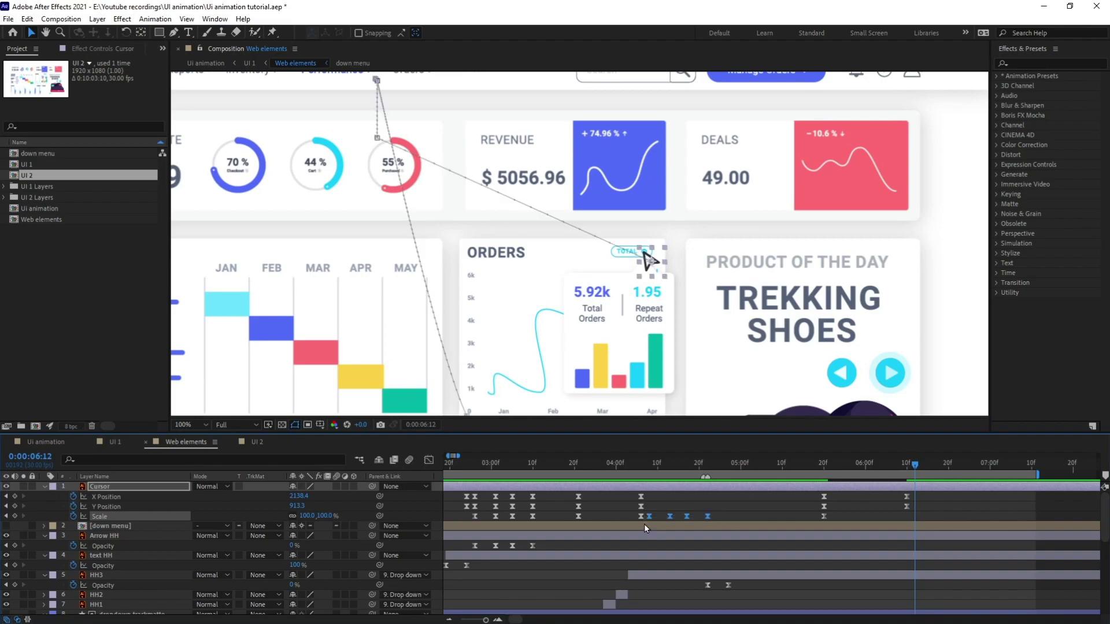
left_click_drag(924, 470, 915, 468)
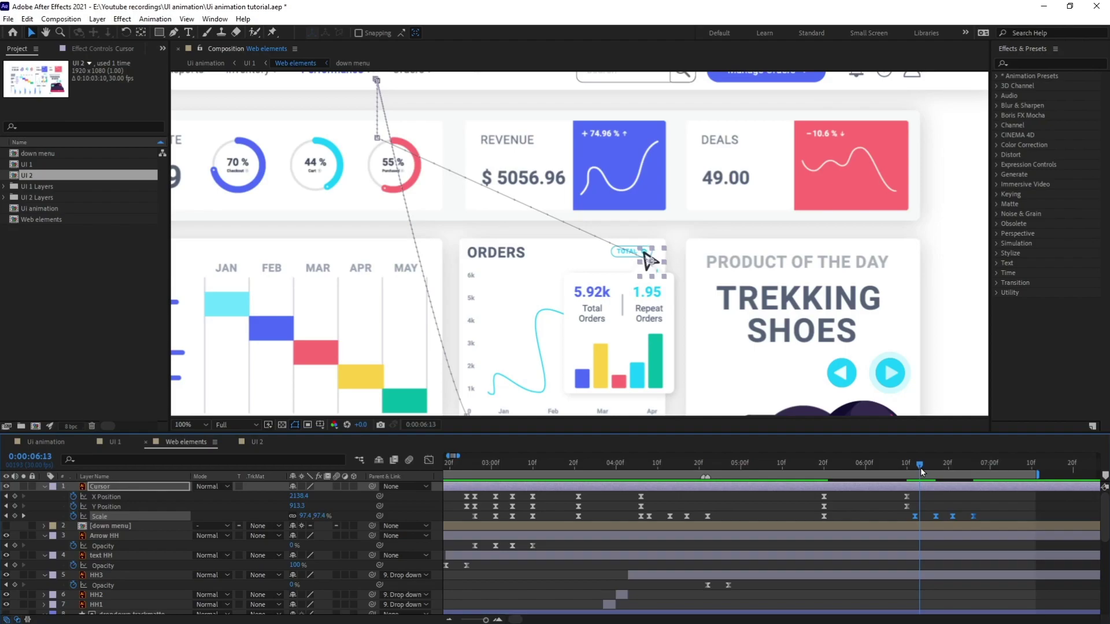
key("period")
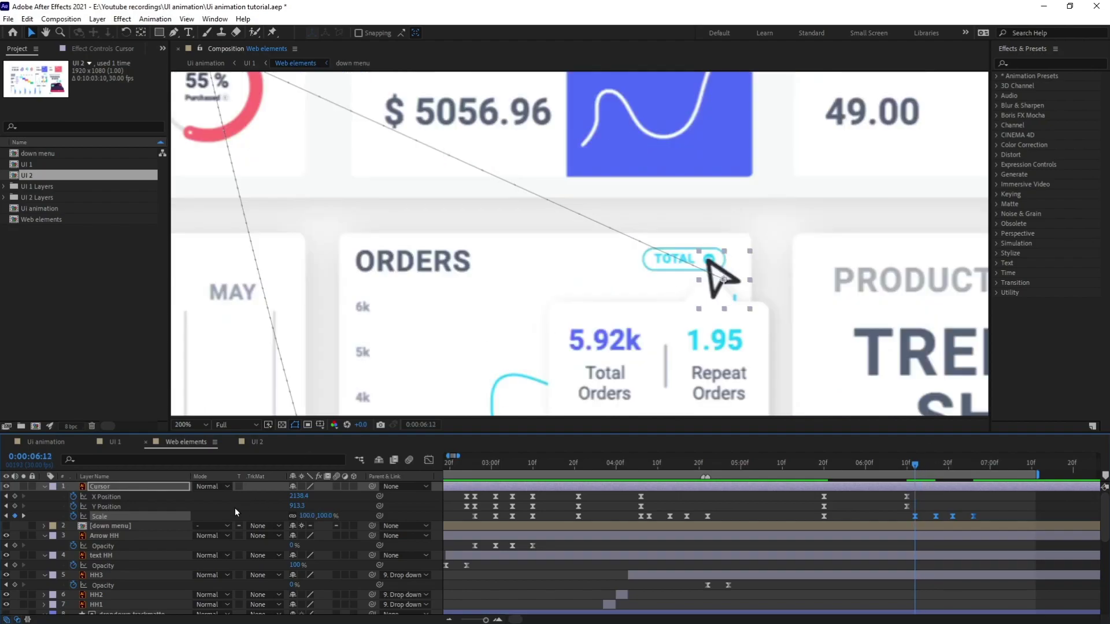
- Add X and Y Position keyframes to the Cursor at 0:00:06:12 and nudge it up to about X 2137.4, Y 909.3 at 0:00:06:17
left_click(15, 506)
left_click(15, 497)
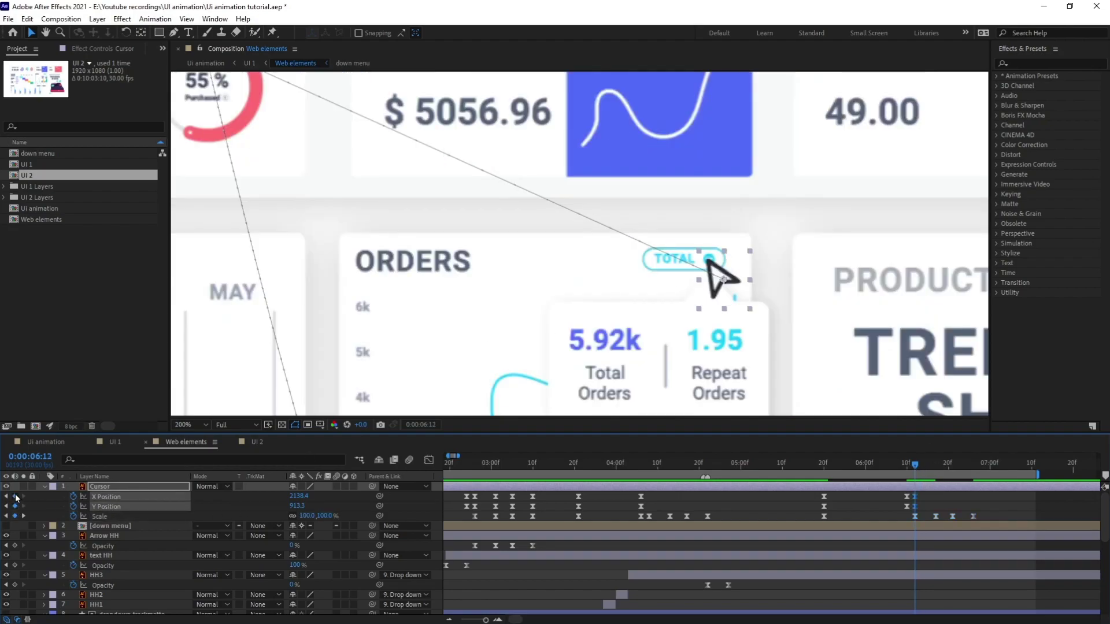
key("k")
left_click_drag(723, 280, 723, 276)
key("k")
- Copy the Cursor's 0:00:06:17 position keyframes to 0:00:06:21 and its 0:00:06:12 position keyframes to 0:00:06:26
left_click_drag(946, 495, 917, 509)
key("ctrl+c")
key("ctrl+v")
key("k")
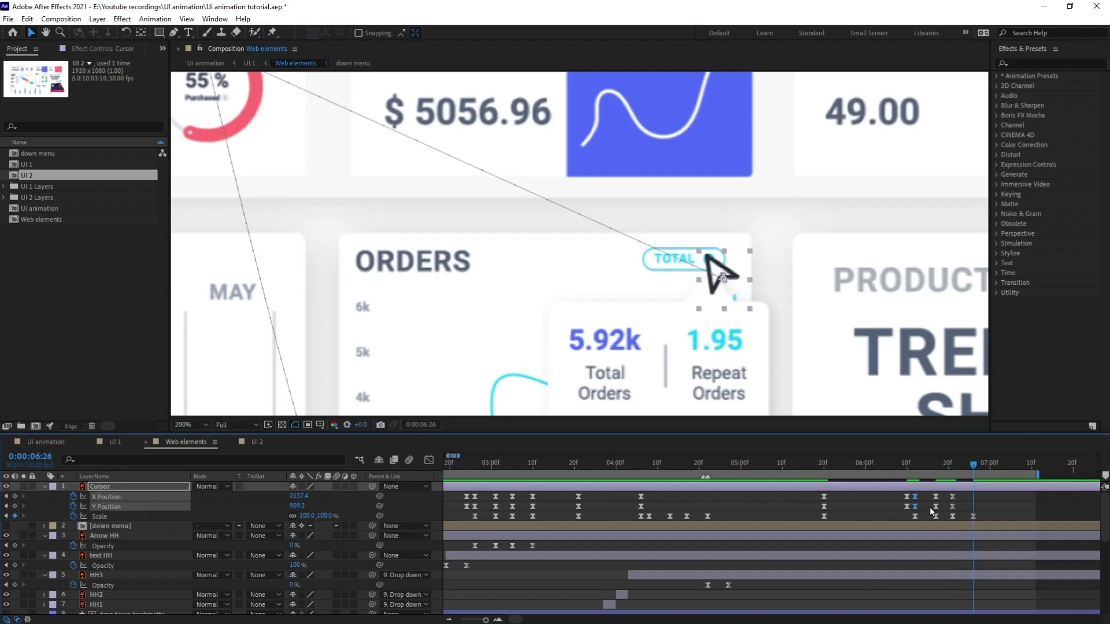
key("ctrl+c")
key("ctrl+v")
left_click(919, 506)
- Preview the Cursor's click on the TOTAL tab starting from 0:00:06:08
left_click(900, 464)
scroll(751, 315, "down", 1)
key("space")
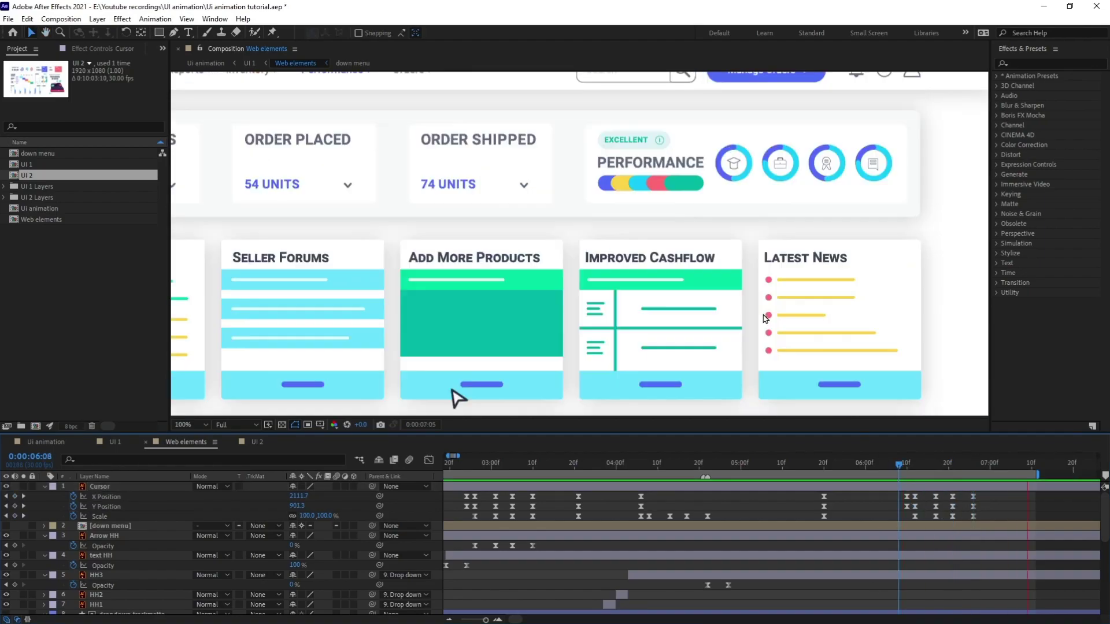
- Set the current time to 0:00:06:17, open the UI 2 composition and enlarge the timeline area to show all its layers
left_click_drag(936, 466, 934, 466)
scroll(962, 528, "down", 3)
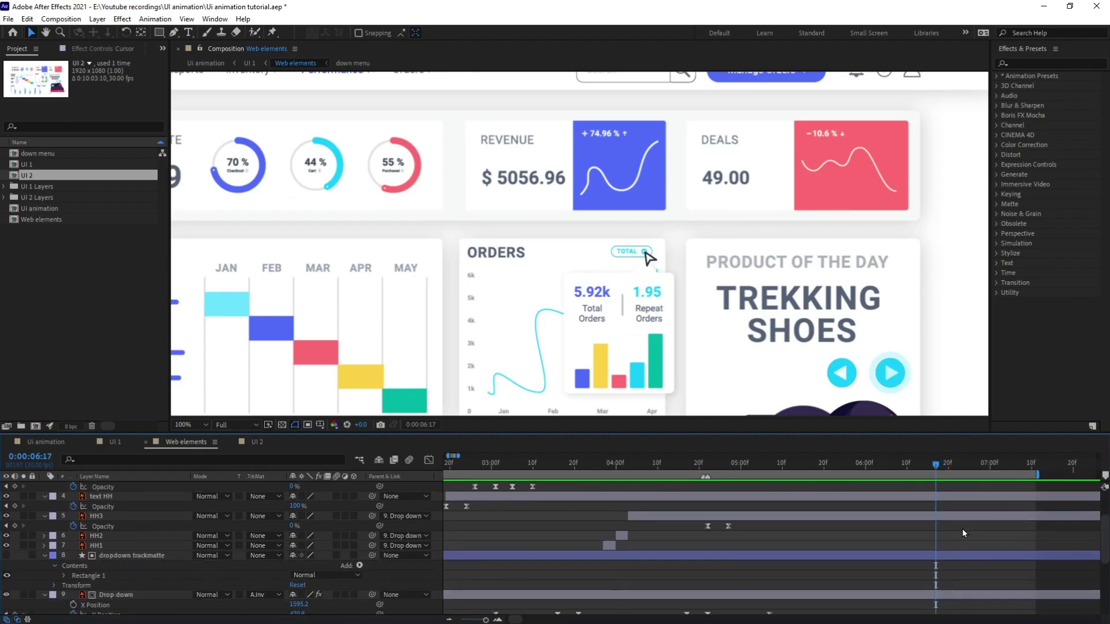
scroll(962, 529, "up", 3)
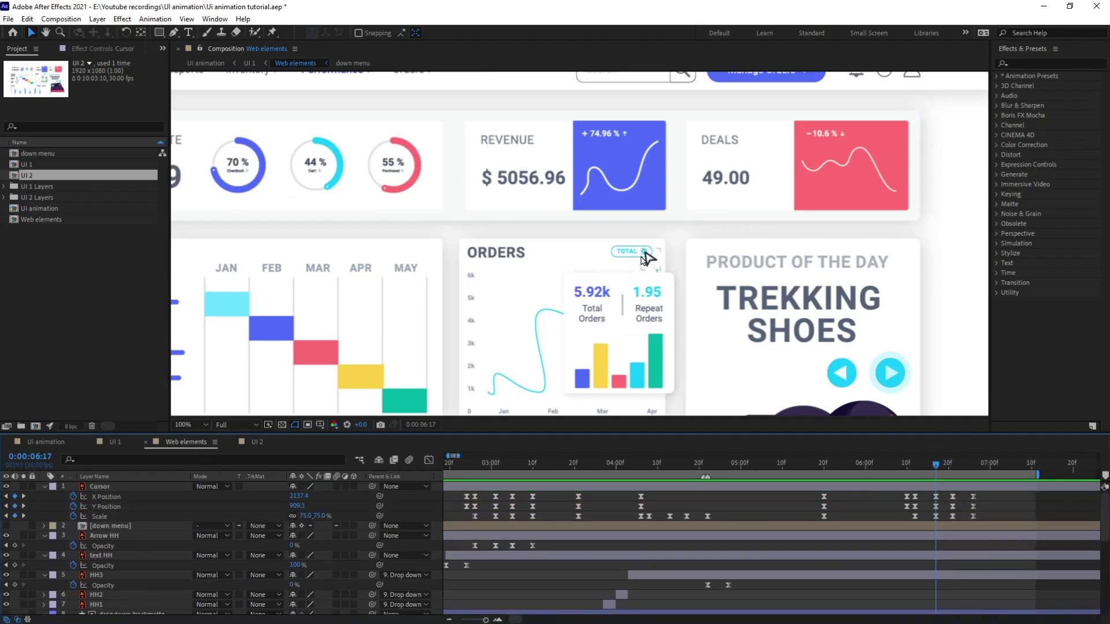
scroll(110, 549, "down", 2)
scroll(110, 549, "down", 1)
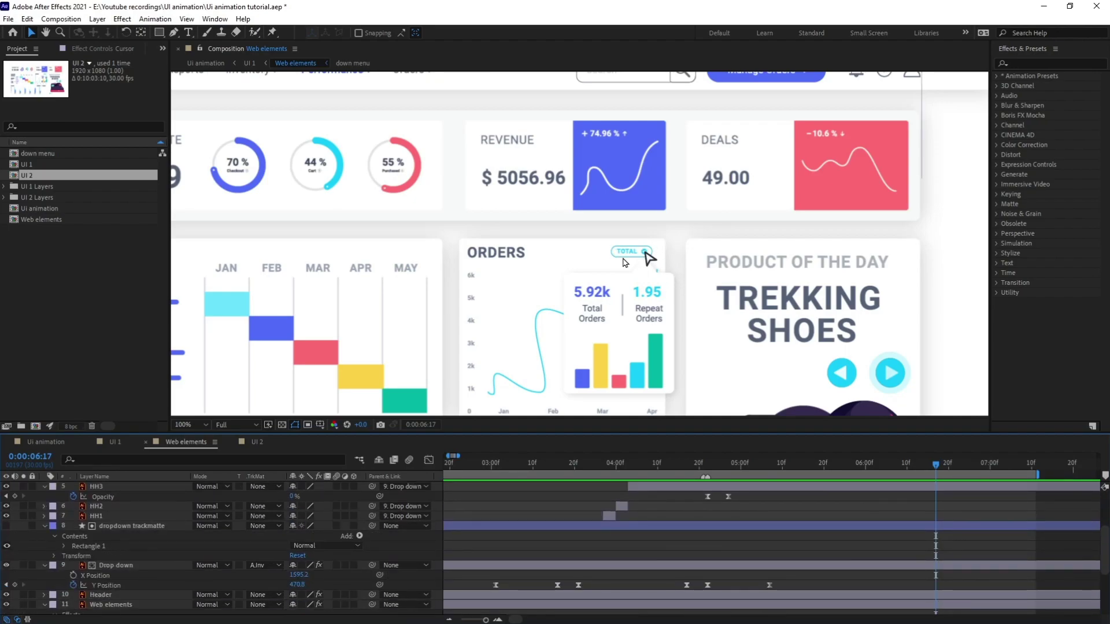
scroll(313, 500, "up", 3)
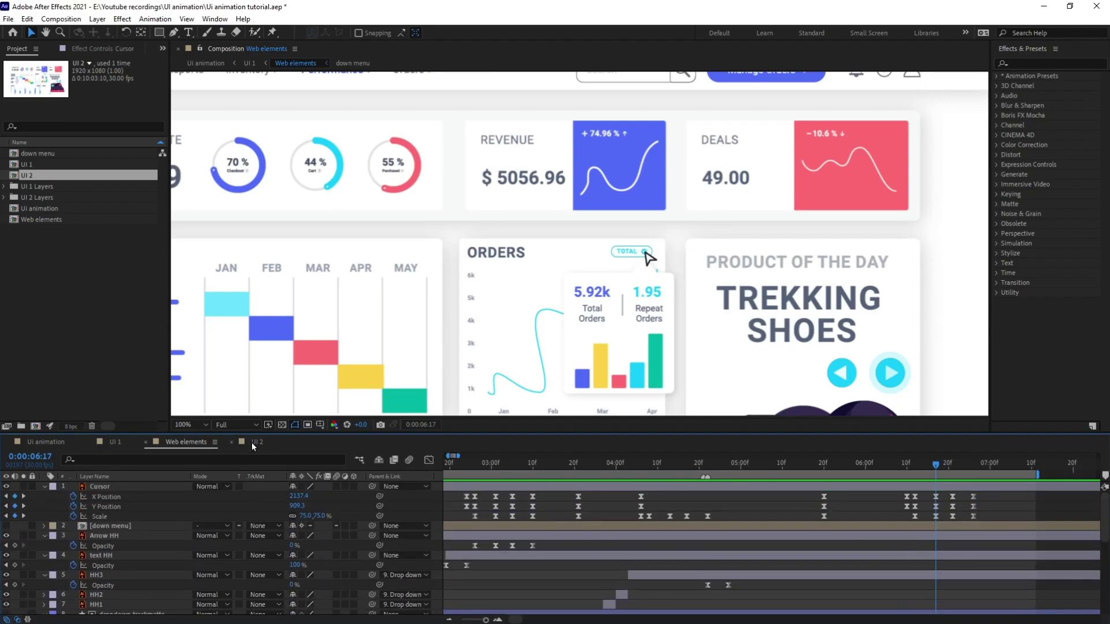
left_click(254, 442)
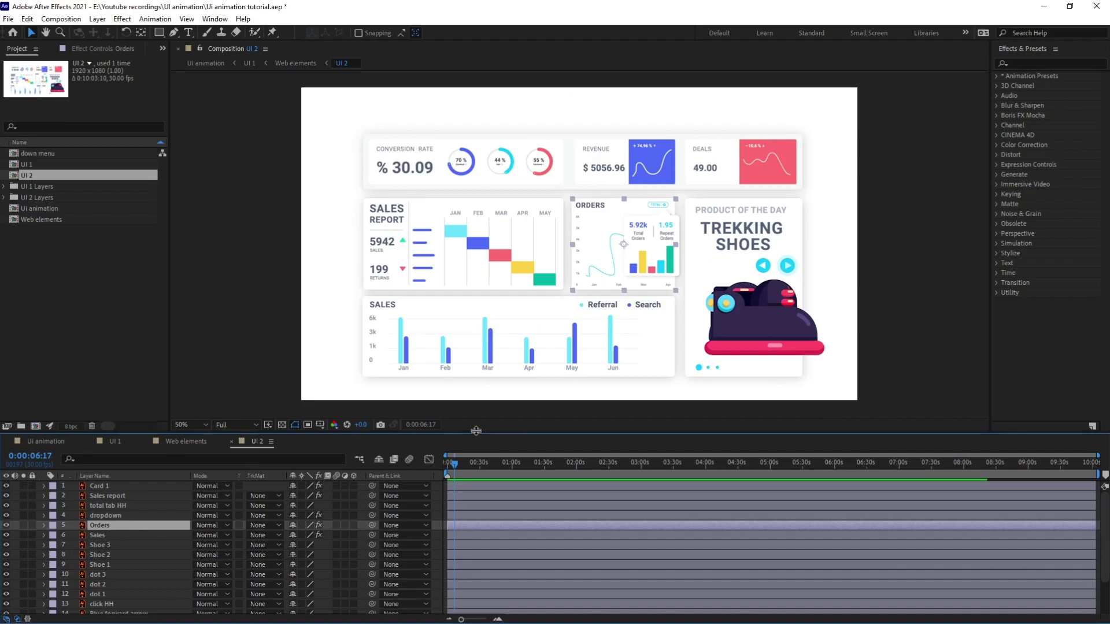
left_click_drag(474, 439, 475, 375)
scroll(737, 183, "up", 1)
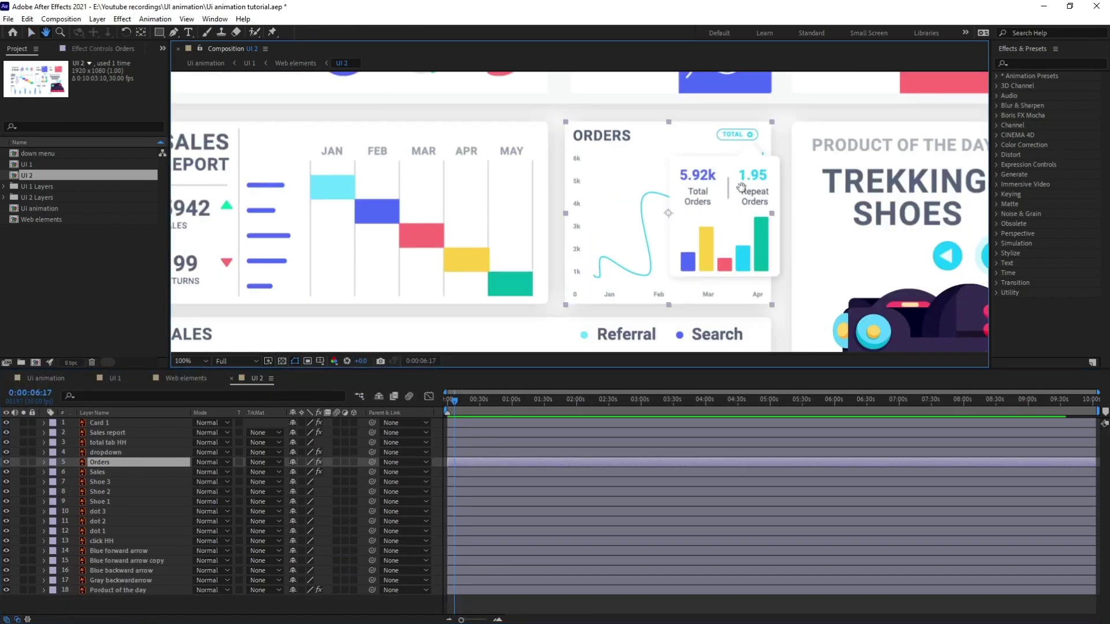
- Move the total tab HH layer's start to 0:00:06:17 and add an Opacity keyframe to it there
left_click(114, 442)
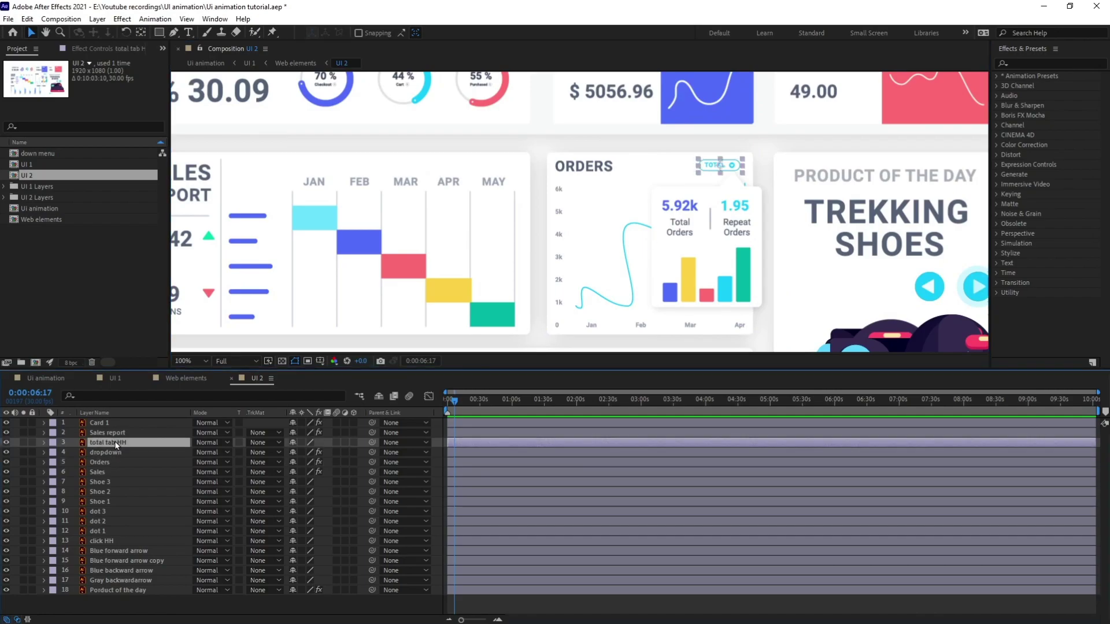
key("t")
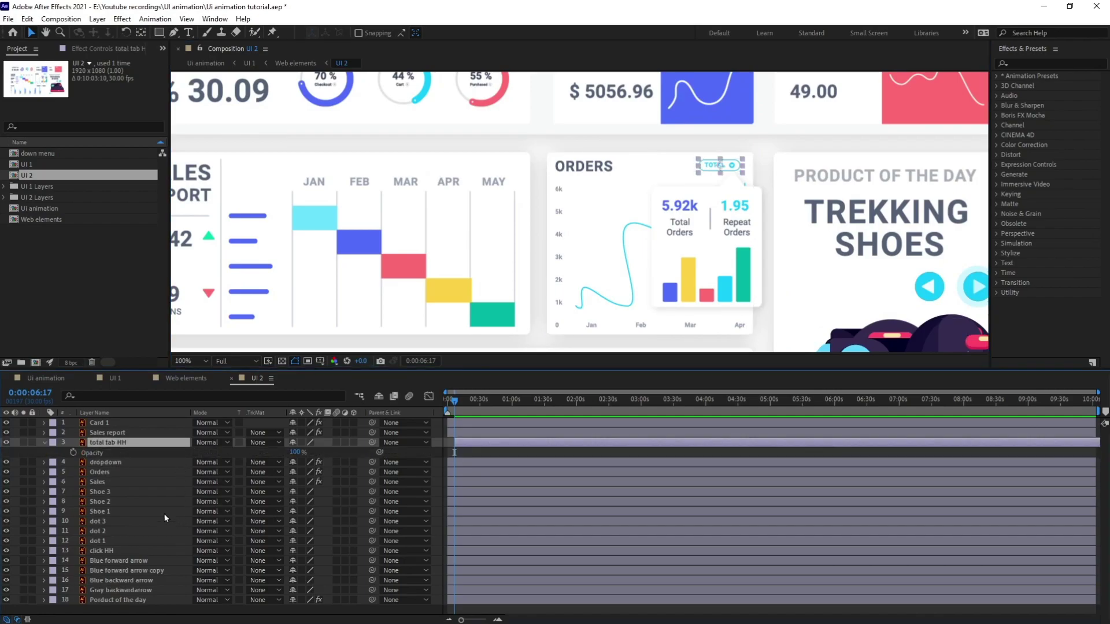
left_click(73, 453)
left_click(192, 380)
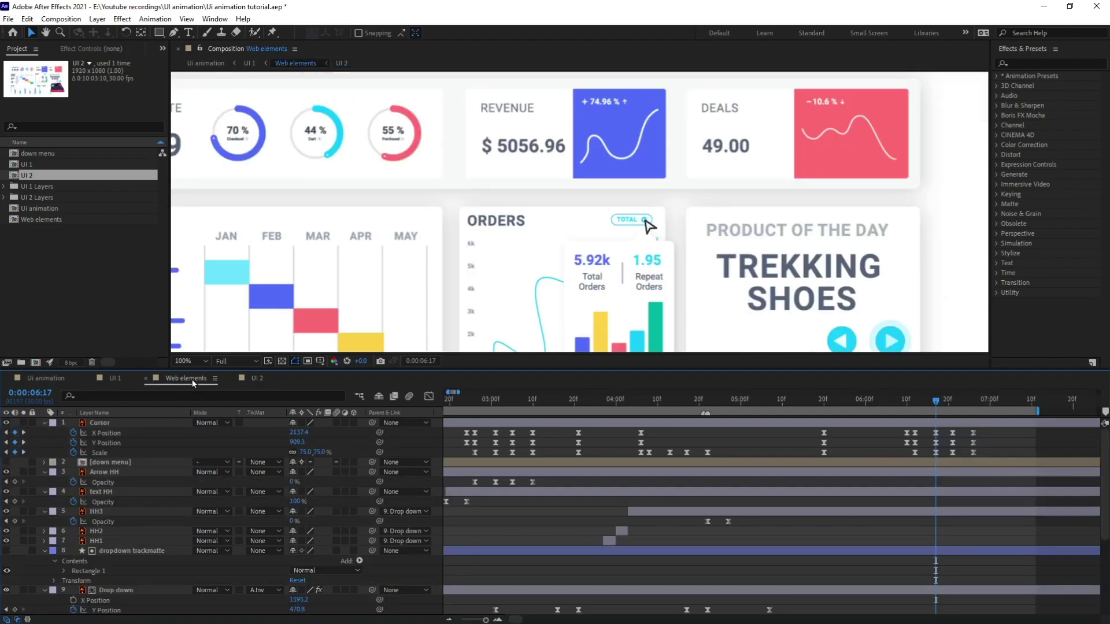
left_click(248, 377)
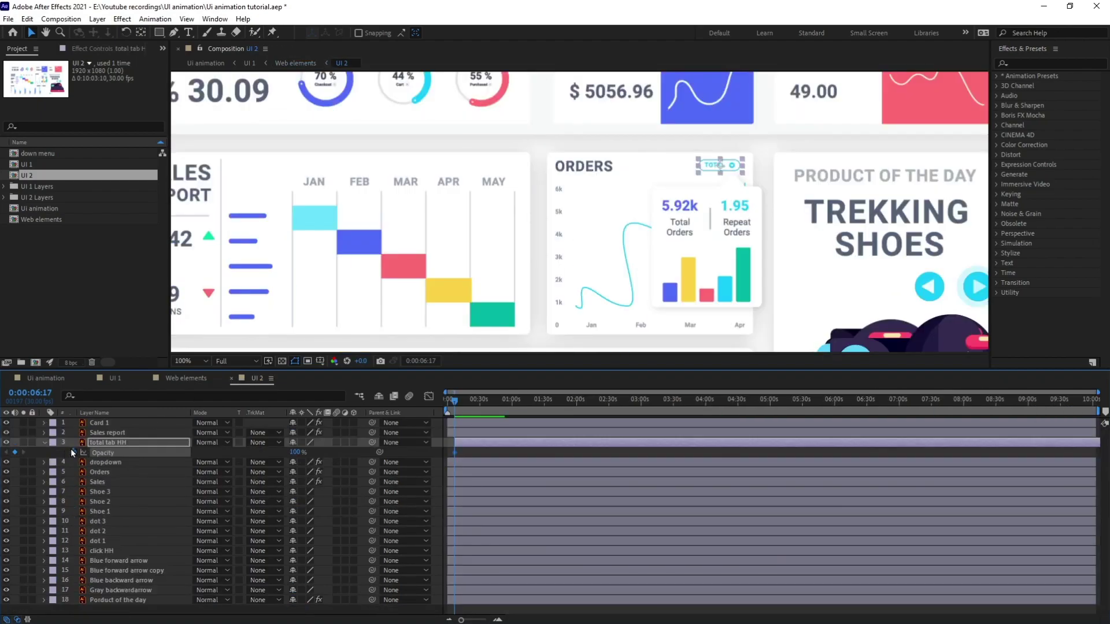
- Add a second Opacity keyframe to total tab HH six frames on, at 0:00:06:23, and return to its first keyframe at 0:00:06:17
left_click(29, 393)
type("+")
type("6")
key("Return")
left_click(14, 453)
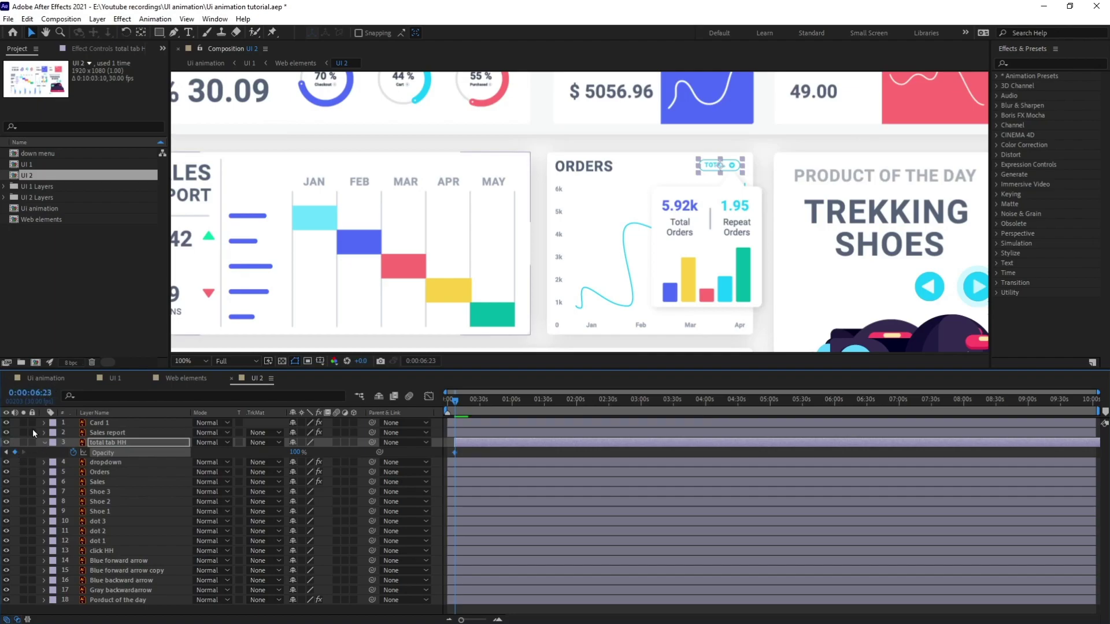
key("equal")
key("equal")
key("j")
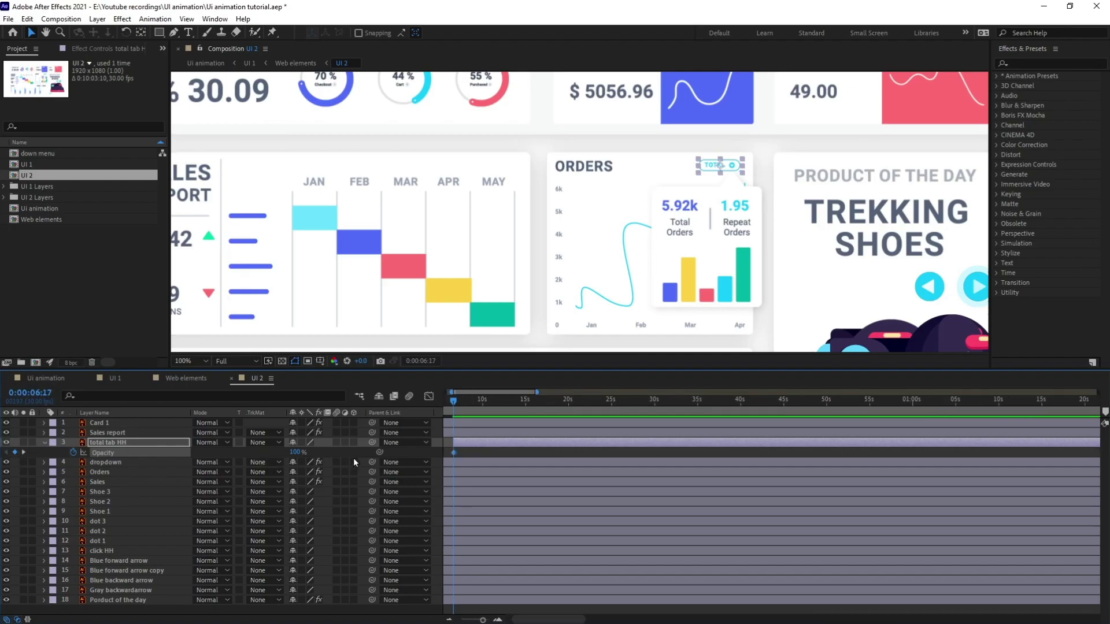
- Set the total tab HH layer's opacity to 0% at the 0:00:06:17 keyframe
key("equal")
key("equal")
key("equal")
key("equal")
key("equal")
left_click(296, 452)
key("Return")
key("minus")
key("minus")
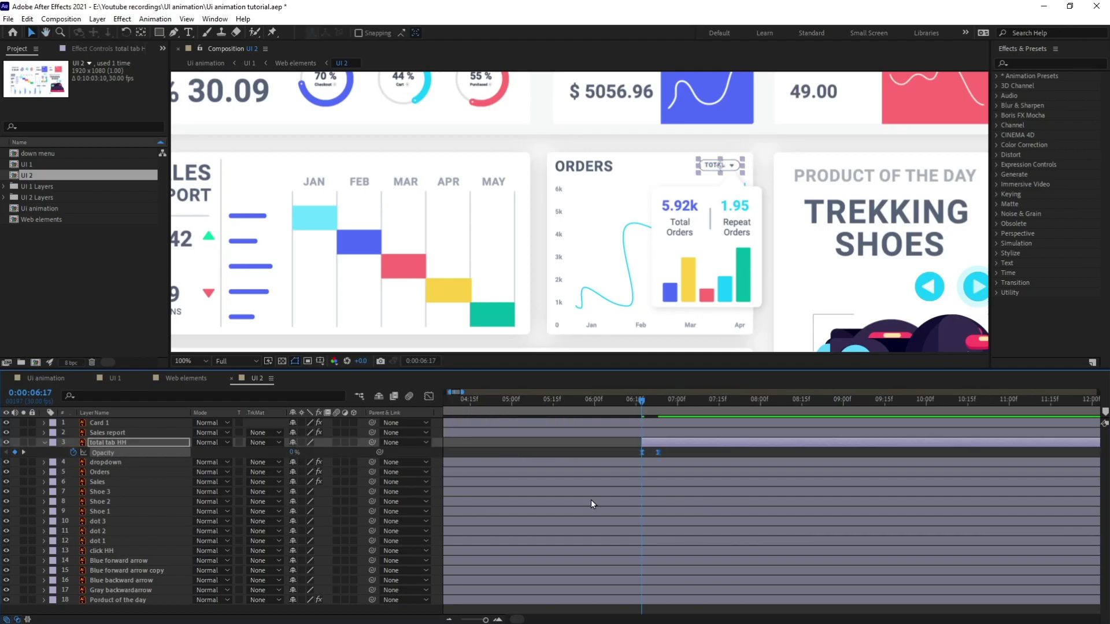
- Check the cursor timing in Web elements, and in UI 2 move the dropdown layer's anchor point onto the TOTAL tab's arrow
left_click(184, 378)
left_click(905, 405)
left_click_drag(905, 405, 938, 402)
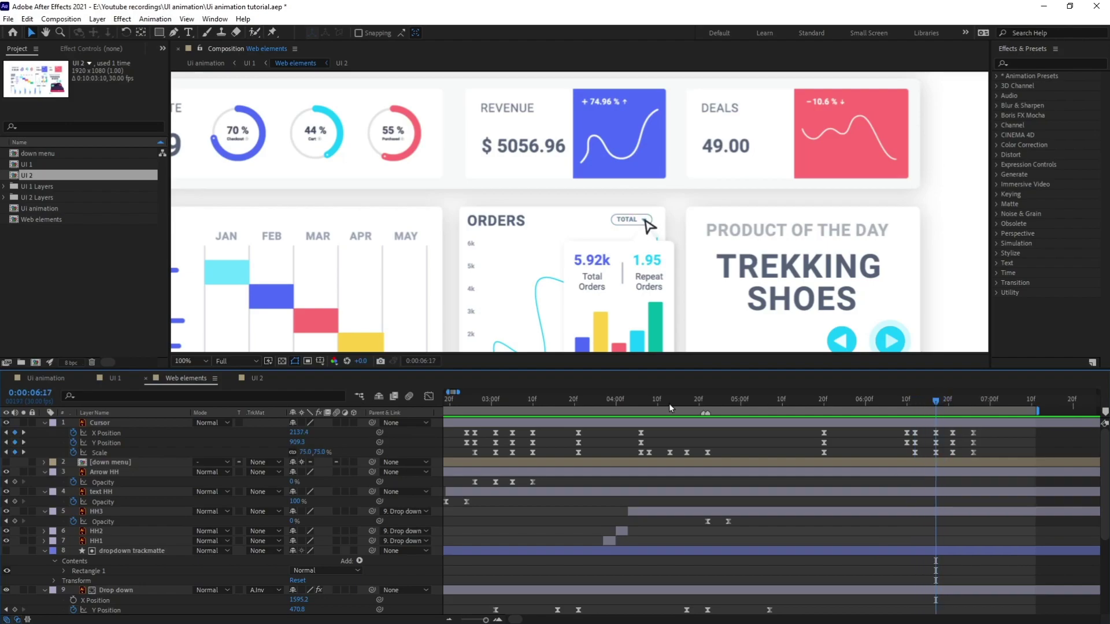
left_click(257, 378)
left_click(710, 260)
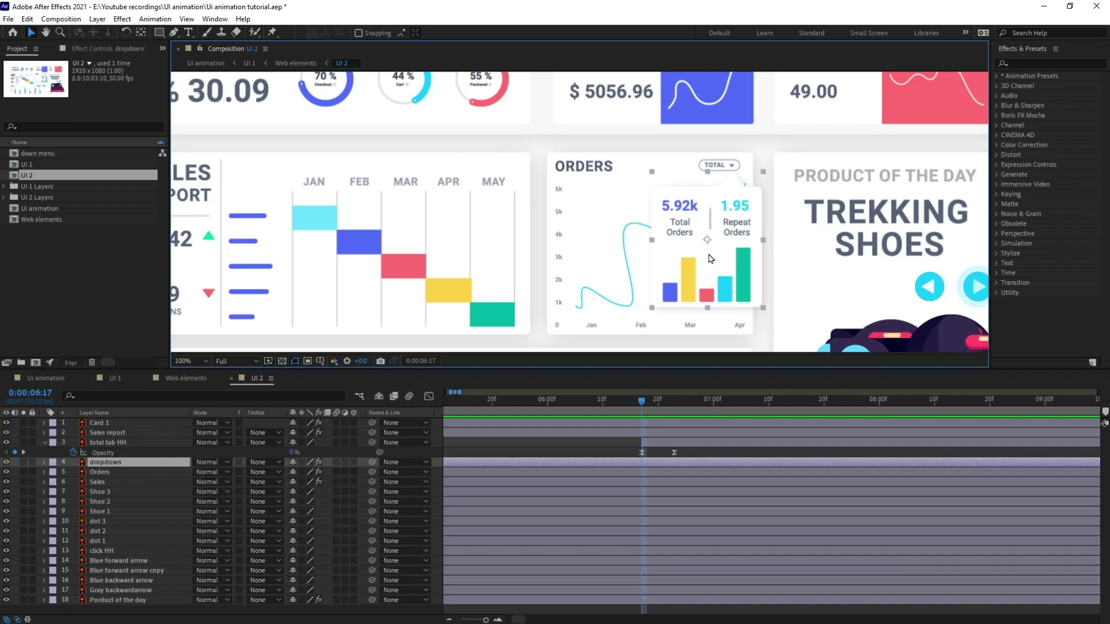
key("y")
left_click_drag(706, 242, 733, 176)
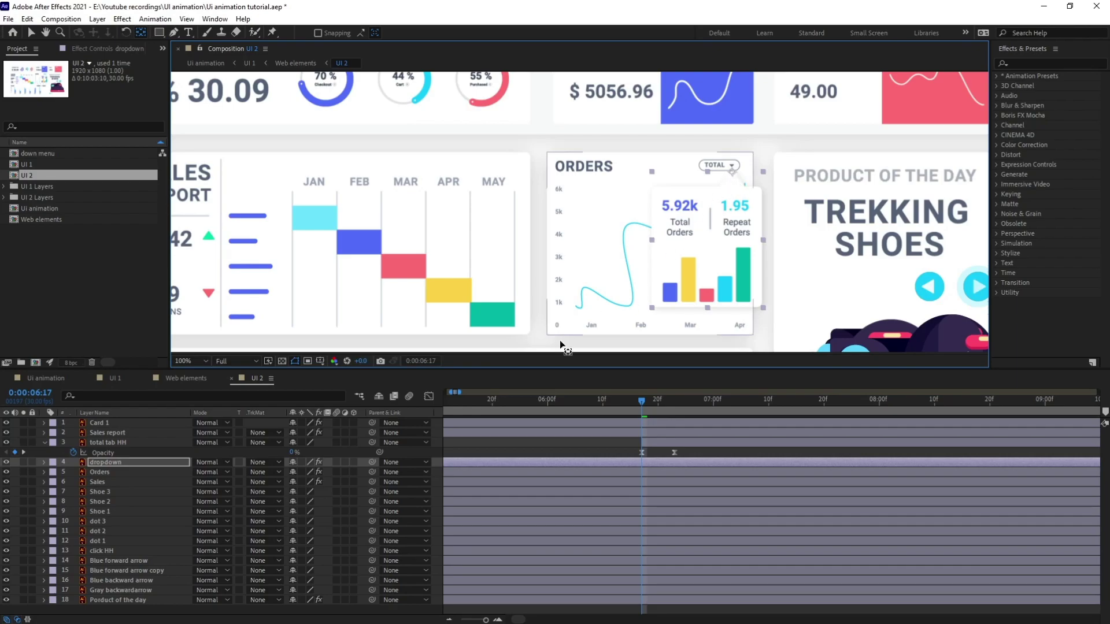
- Add a scale keyframe to the dropdown layer at 0:00:06:17 and reduce its scale to 32% ten frames further on, at 0:00:06:27
left_click(117, 465)
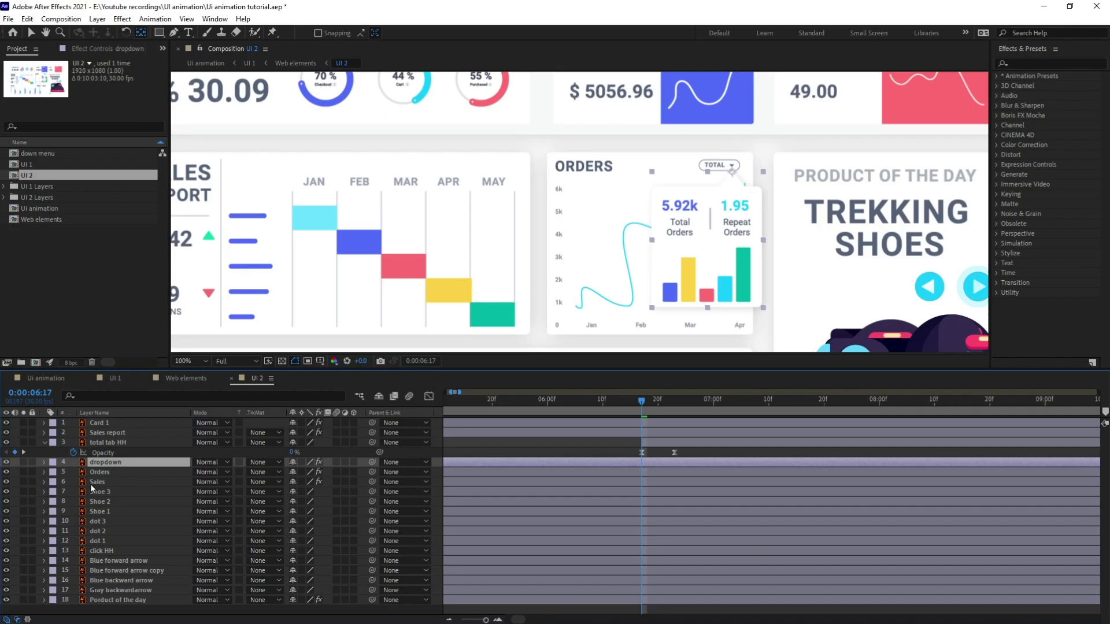
key("s")
left_click(74, 471)
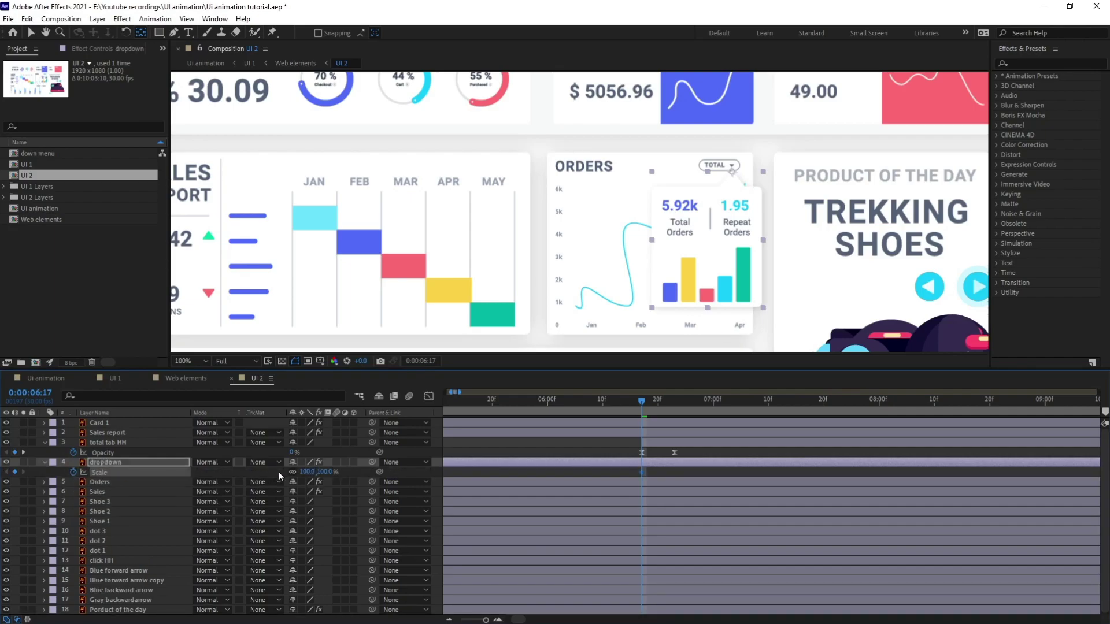
left_click(30, 392)
type("+10")
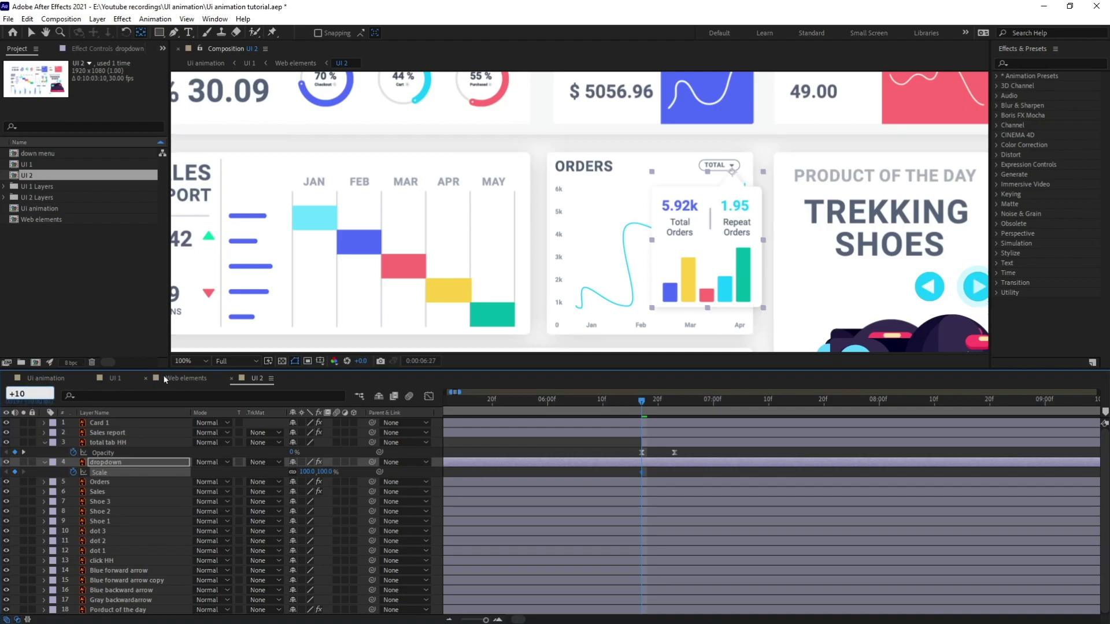
key("Return")
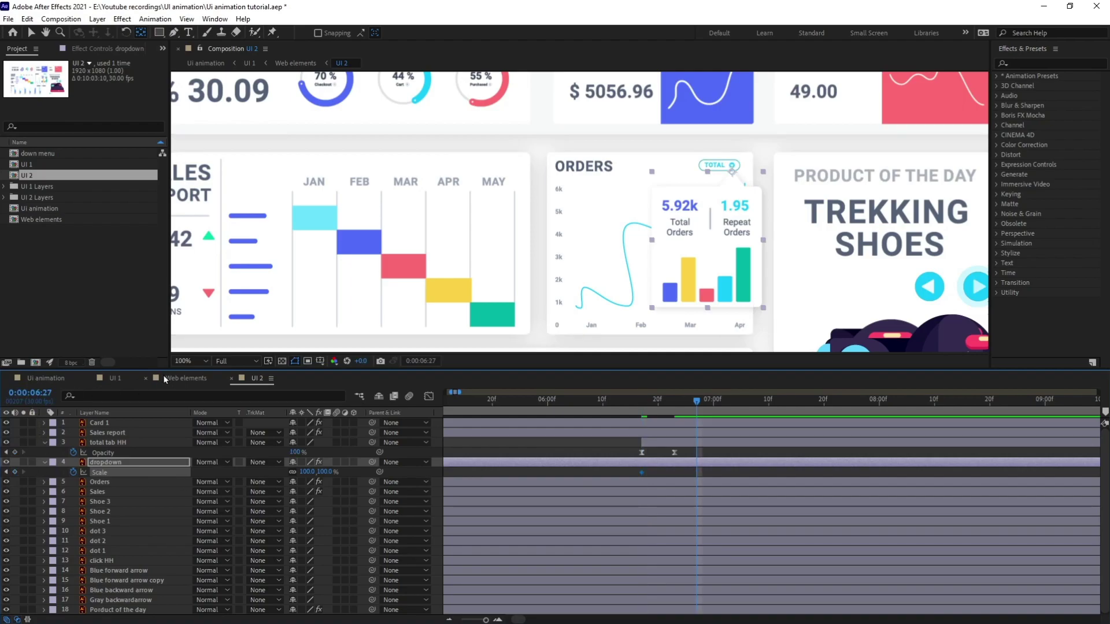
left_click_drag(310, 475, 279, 483)
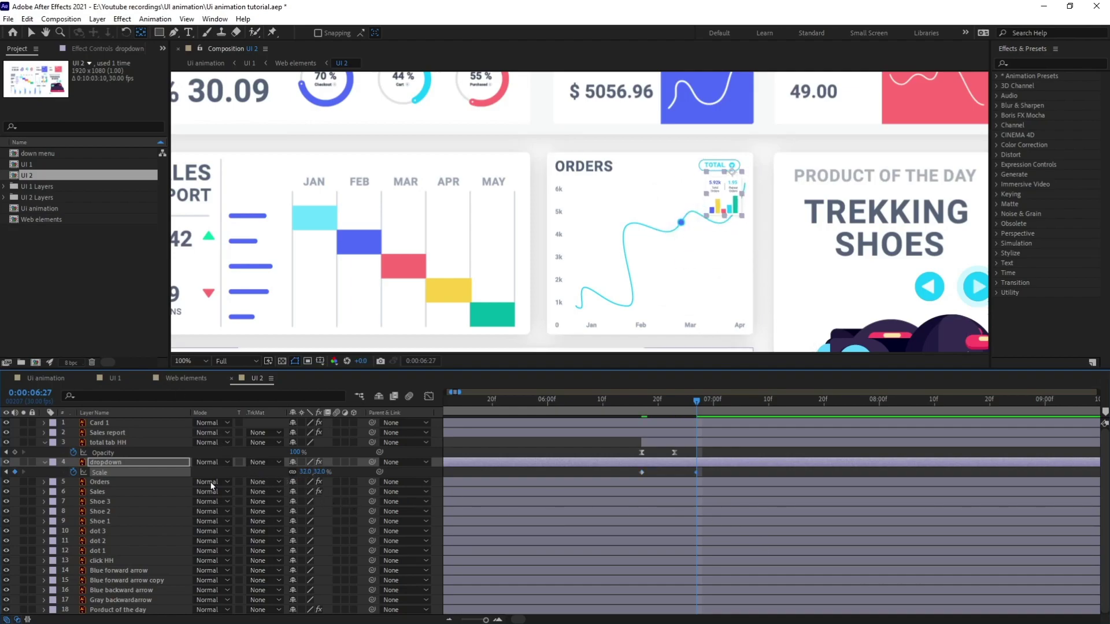
- Keyframe the dropdown layer's opacity at 100% at 0:00:06:17 and 0% at 0:00:06:27
left_click(155, 464)
key("t")
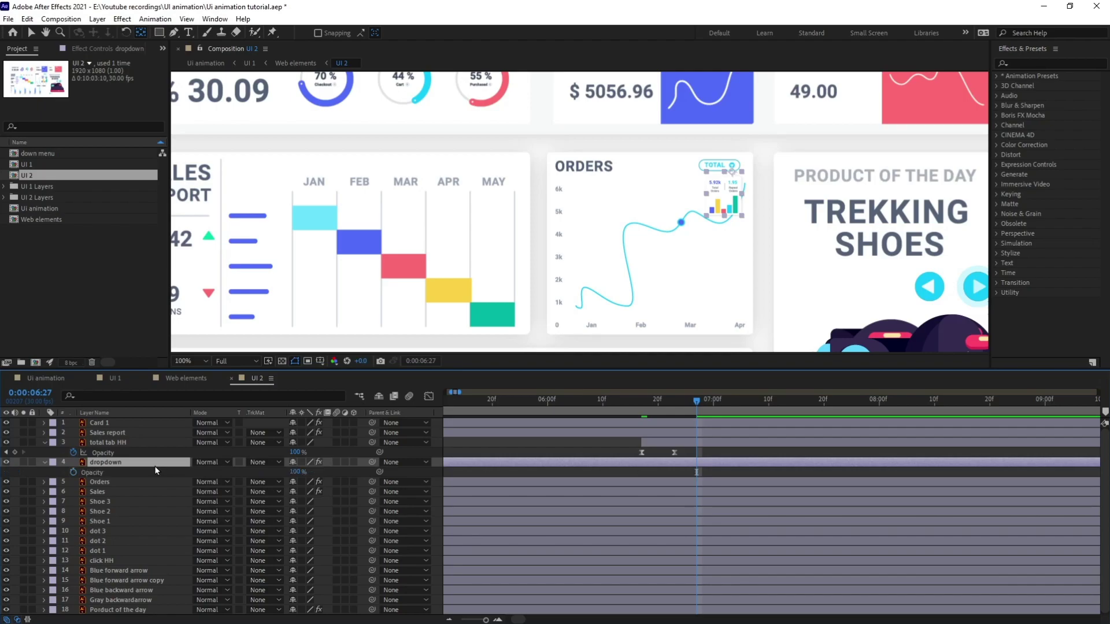
left_click(74, 472)
key("u")
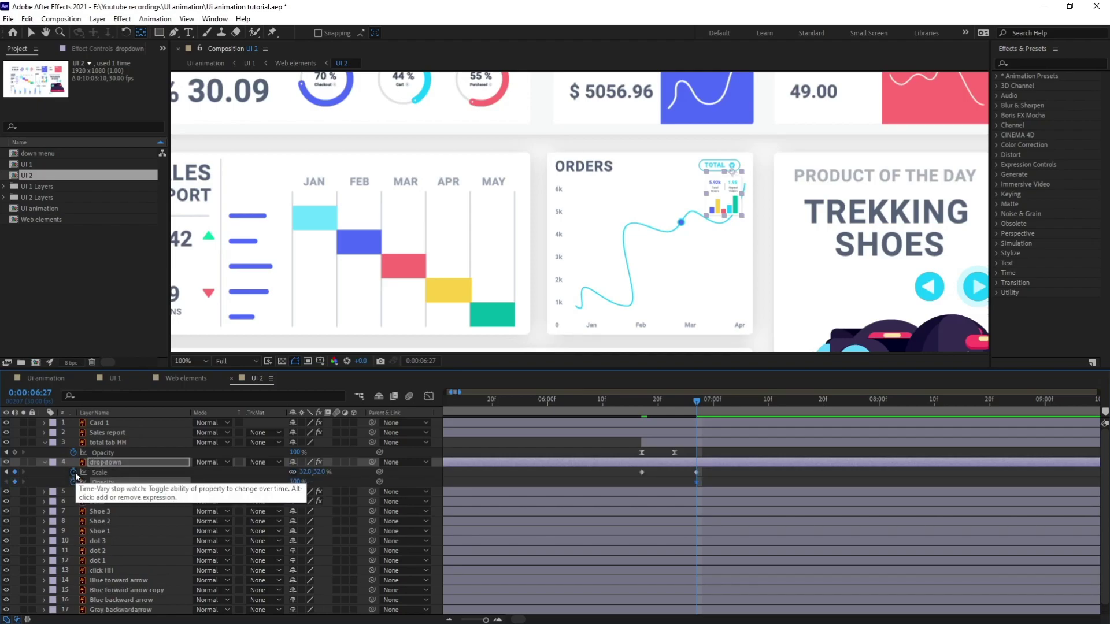
key("j")
left_click(14, 482)
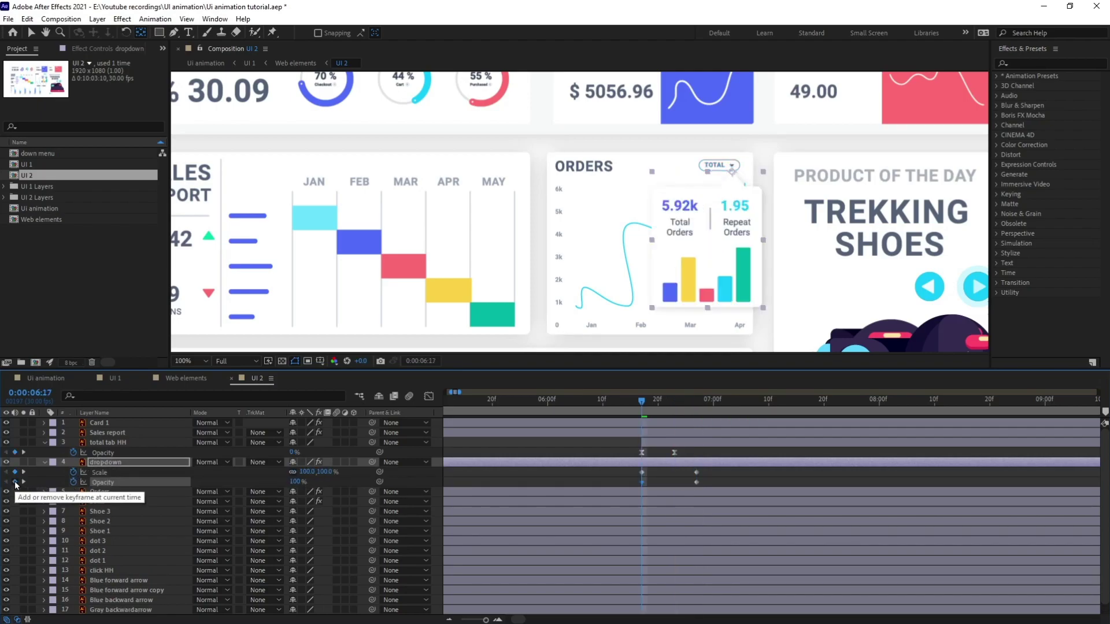
key("k")
left_click_drag(295, 483, 151, 487)
- Apply Easy Ease to the dropdown's scale and opacity keyframes, time-reverse them, and scrub through the pop-up animation
left_click_drag(701, 468, 615, 487)
key("F9")
right_click(697, 479)
mouse_move(752, 597)
left_click(848, 614)
left_click(631, 402)
left_click_drag(632, 407, 697, 408)
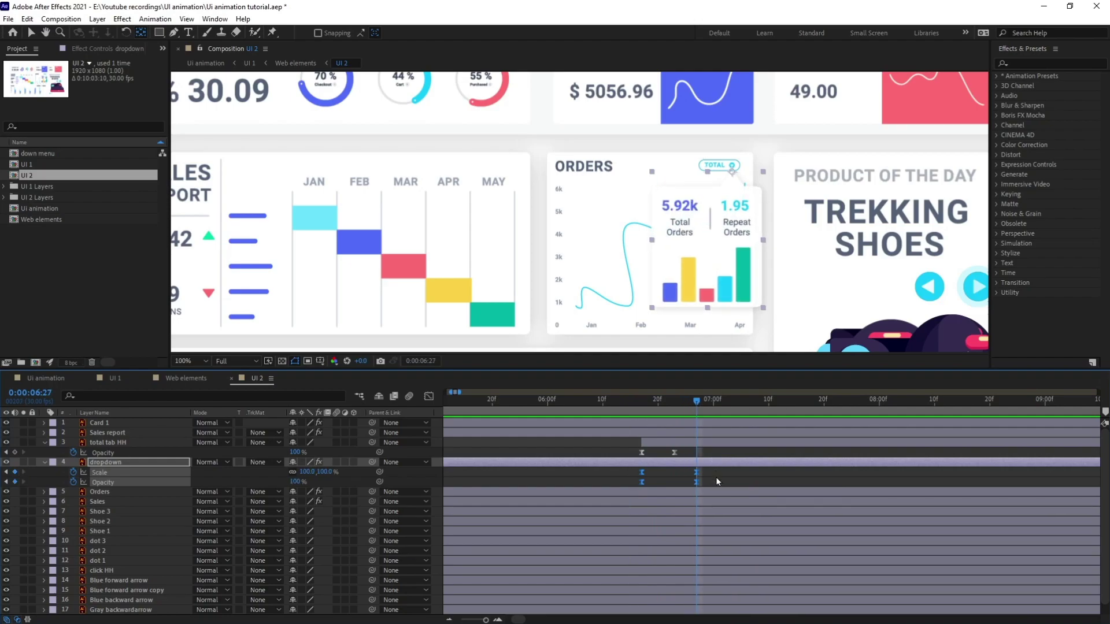
- Add scale and opacity keyframes with their present values to the dropdown layer at 0:00:07:02, and return to the previous keyframe
left_click(44, 394)
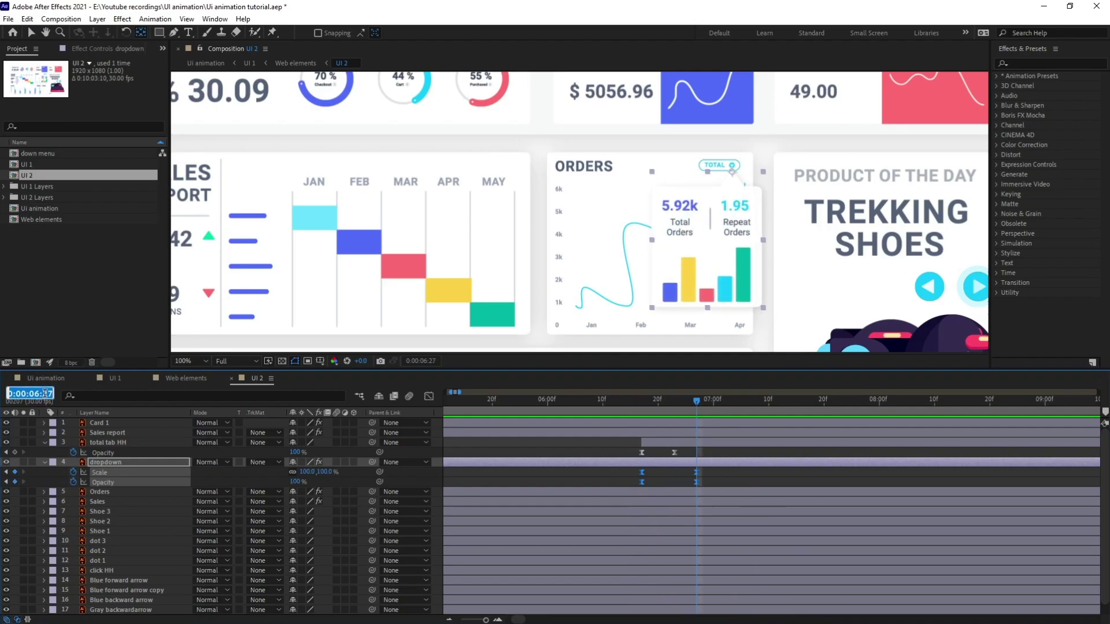
type("702")
key("Return")
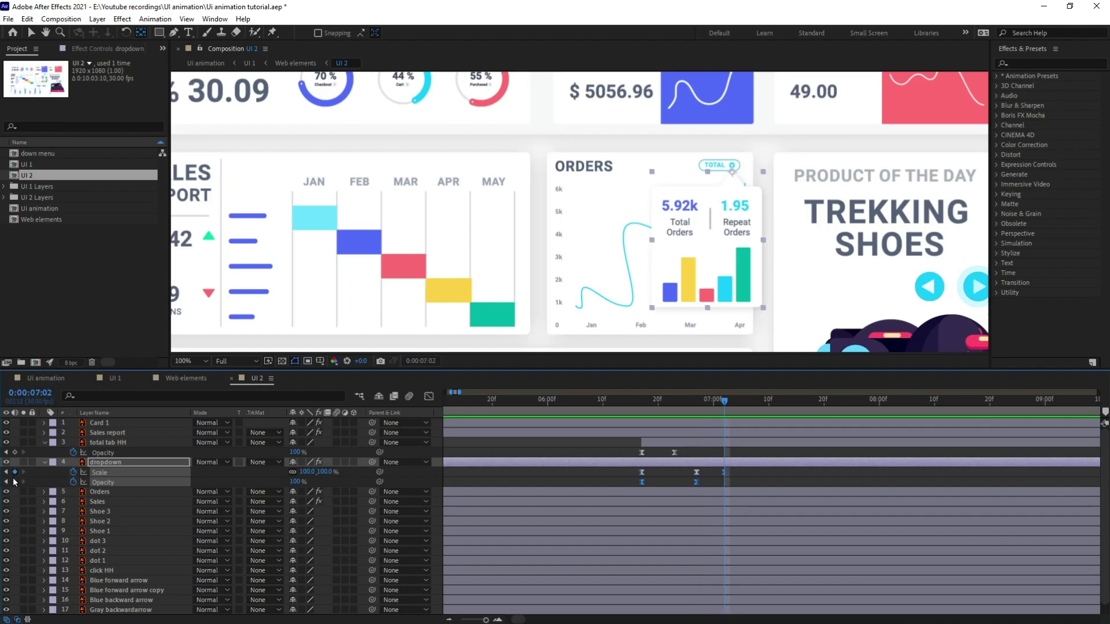
key("j")
left_click(754, 482)
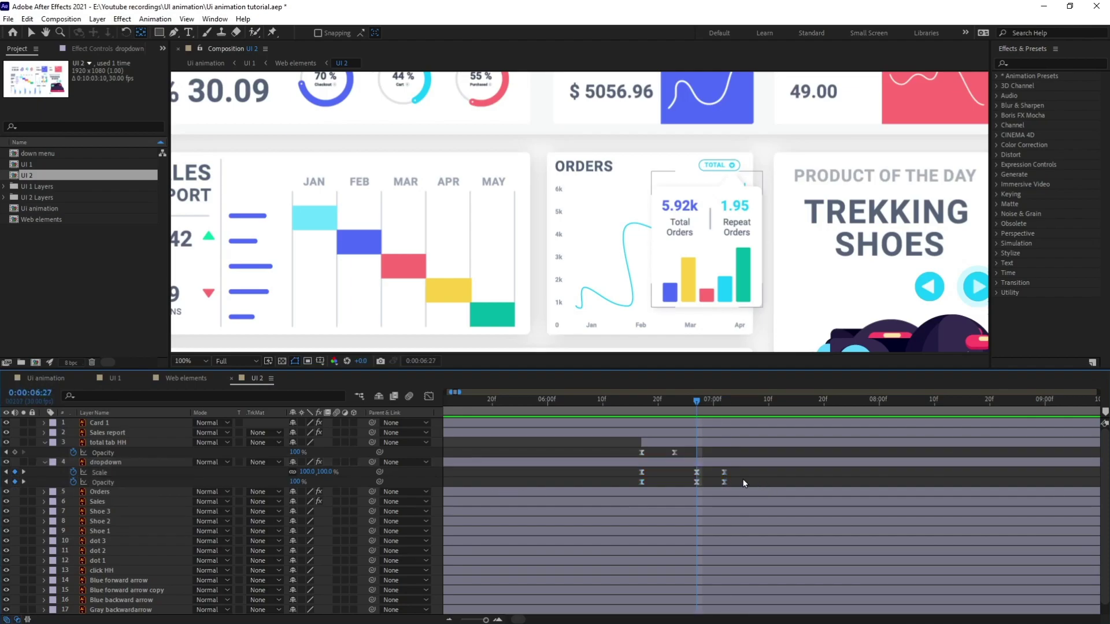
- Set the dropdown layer's scale to 105% at 0:00:06:27 for an overshoot, and preview the pop-up from 0:00:06:15
left_click(312, 472)
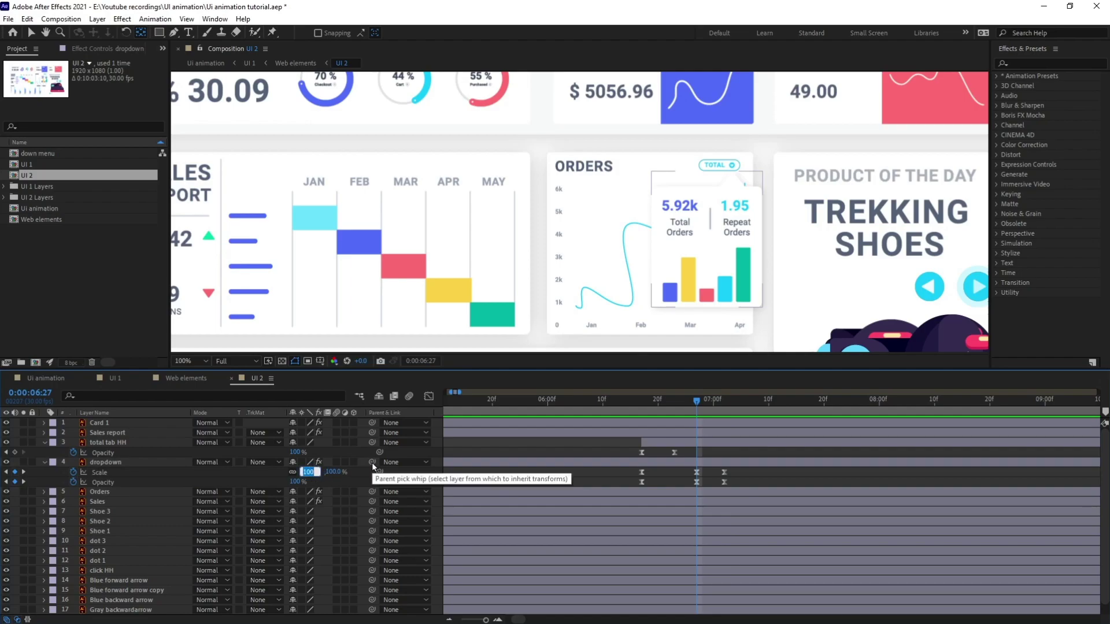
type("105")
key("Return")
mouse_move(633, 401)
left_mouse_down()
mouse_move(686, 403)
mouse_move(626, 397)
mouse_move(631, 405)
left_mouse_up()
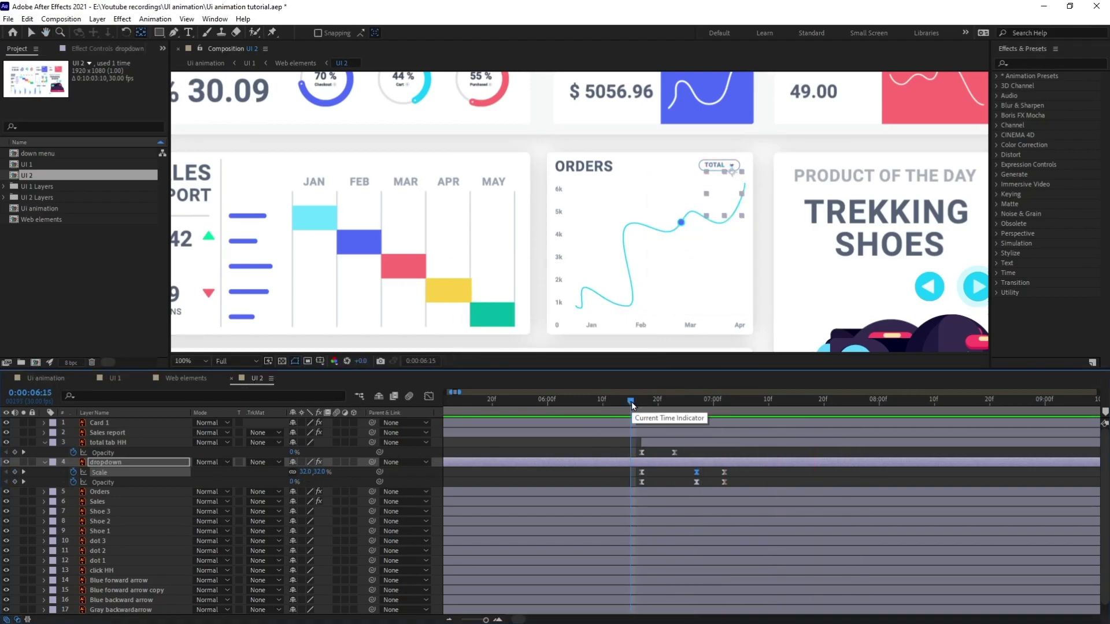
key("space")
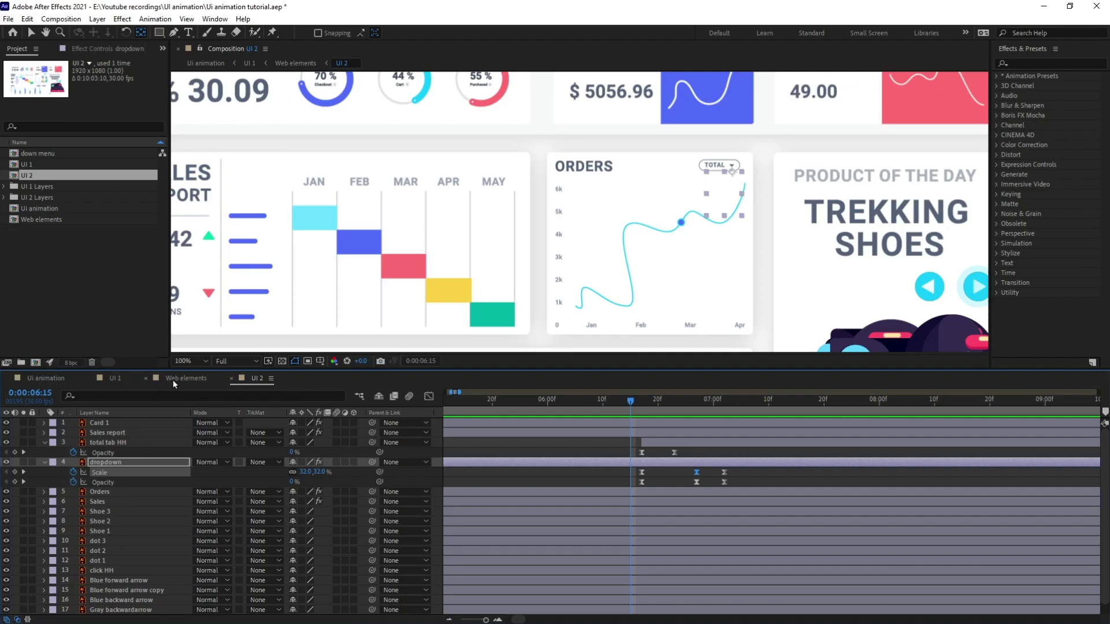
- Play back the UI 1 composition from the beginning with the whole frame in view
left_click(116, 380)
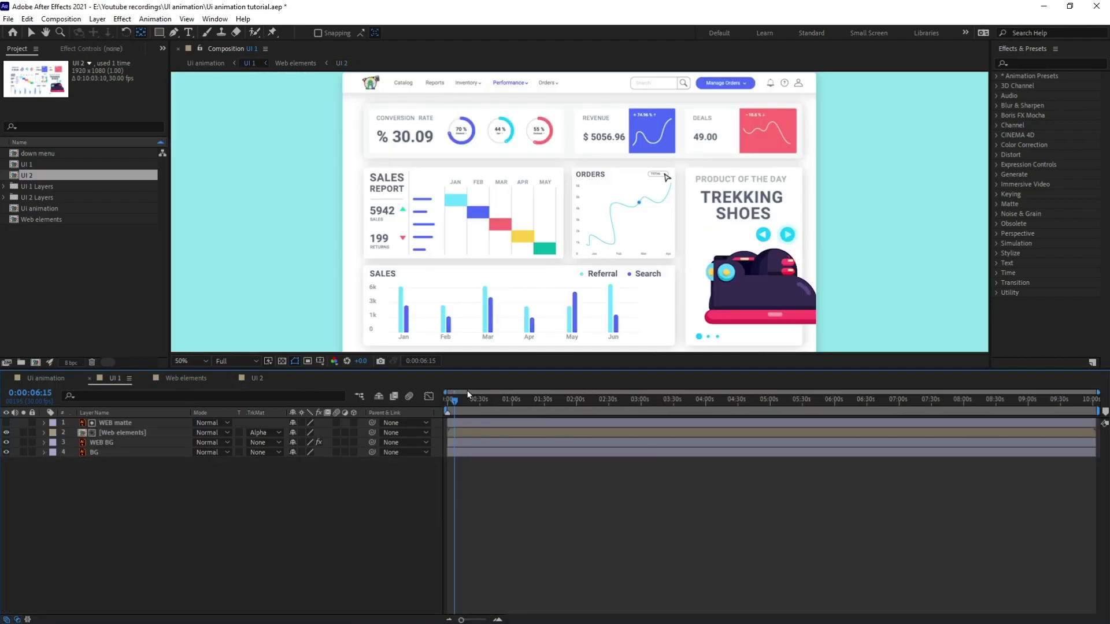
left_click_drag(455, 403, 448, 403)
key("comma")
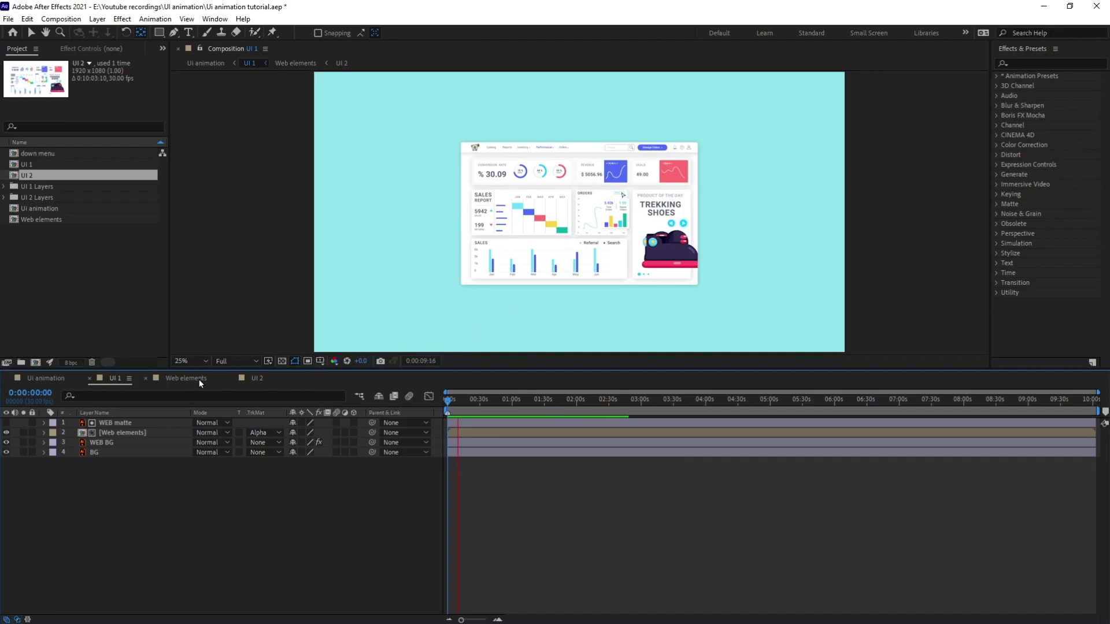
- Return to the UI 2 composition and set the current time to 0:00:07:02, with the product card in view
left_click(242, 379)
left_click_drag(669, 406, 726, 411)
left_click_drag(707, 251, 590, 239)
scroll(654, 244, "down", 1)
left_click_drag(691, 290, 611, 259)
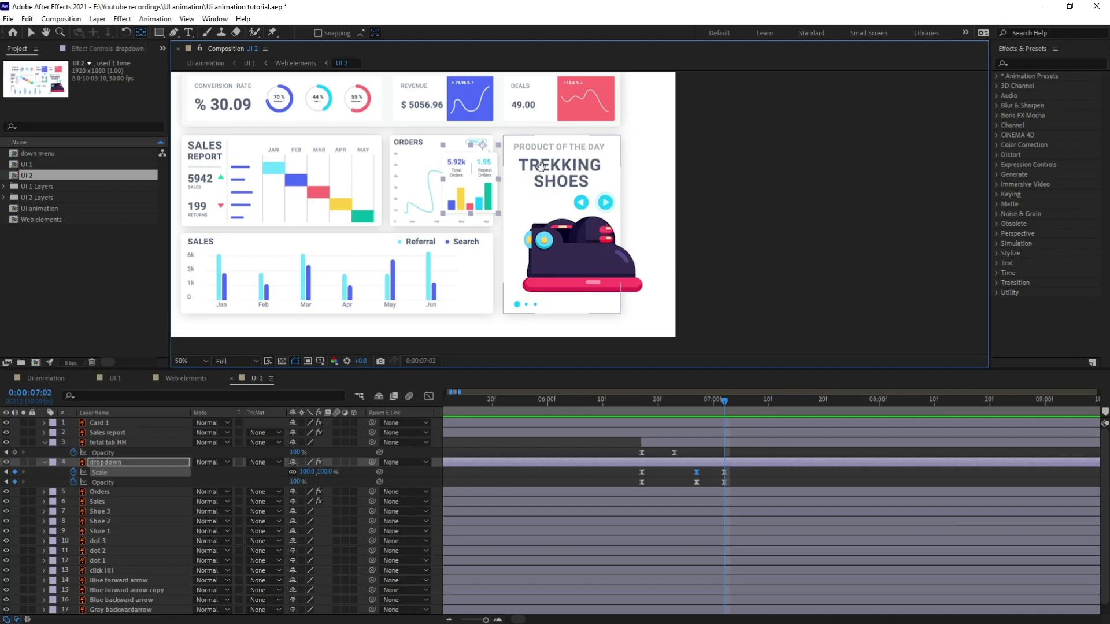
left_click_drag(541, 168, 583, 181)
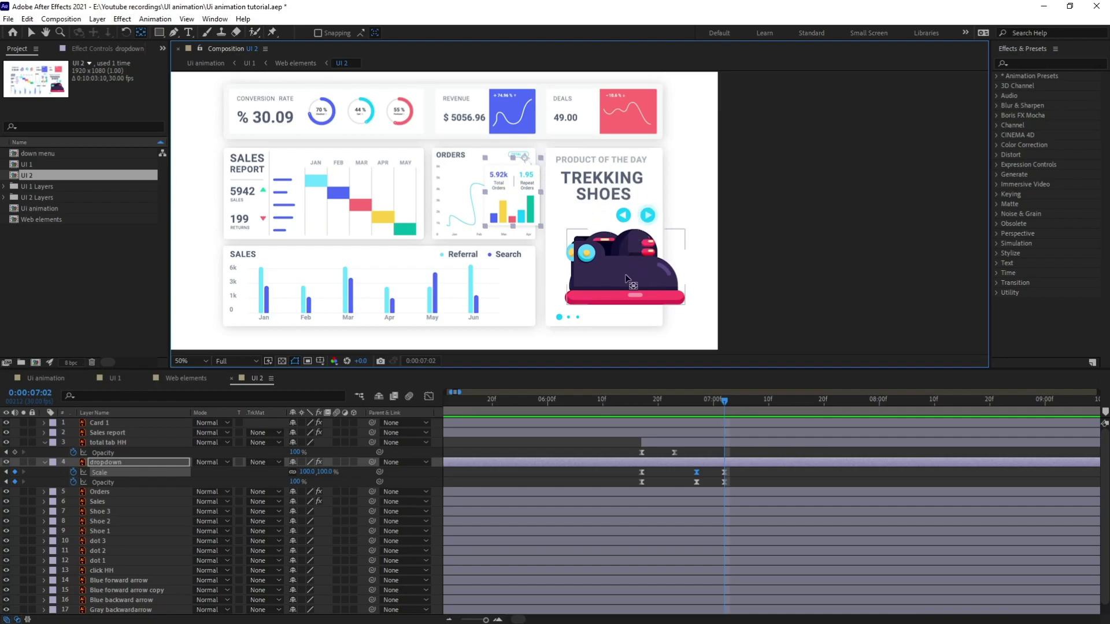
key("v")
left_click_drag(653, 276, 722, 280)
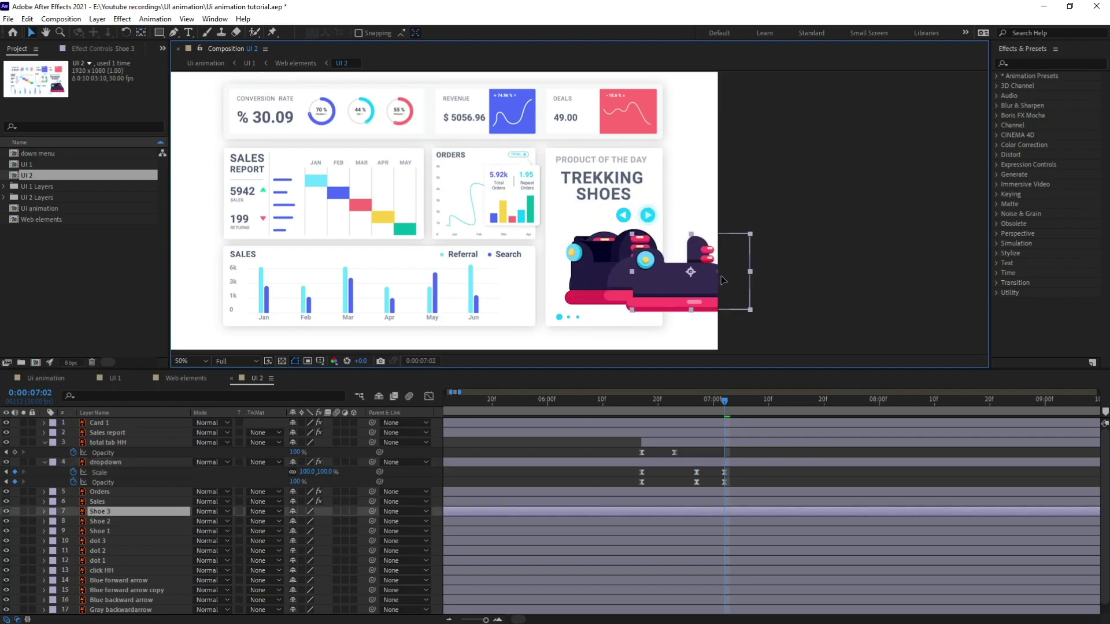
key("ctrl+z")
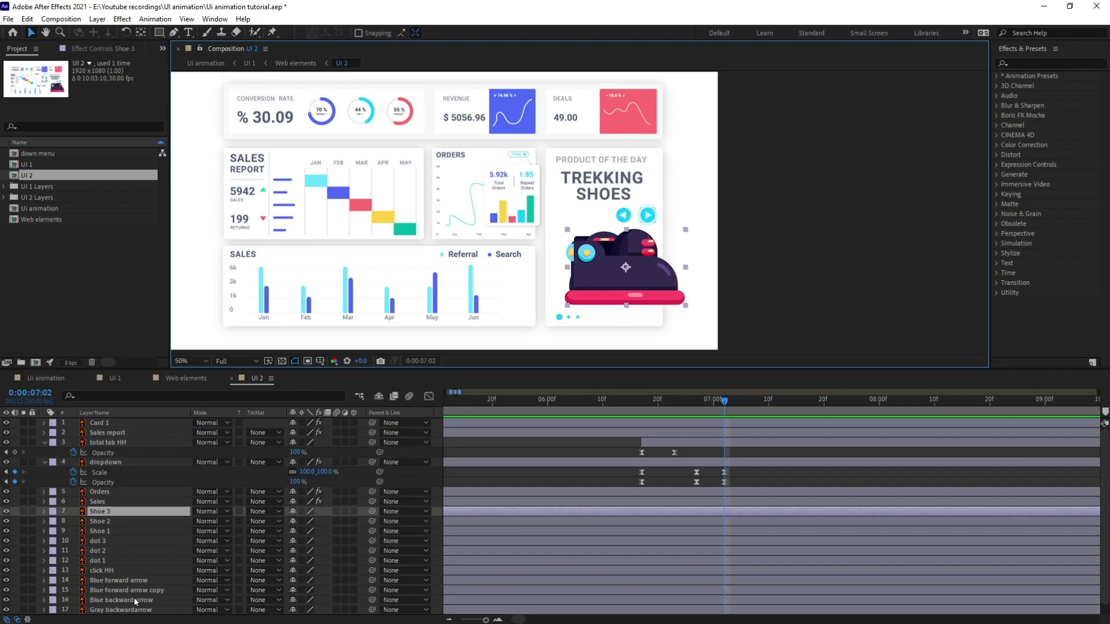
scroll(168, 558, "down", 1)
left_click_drag(775, 143, 564, 341)
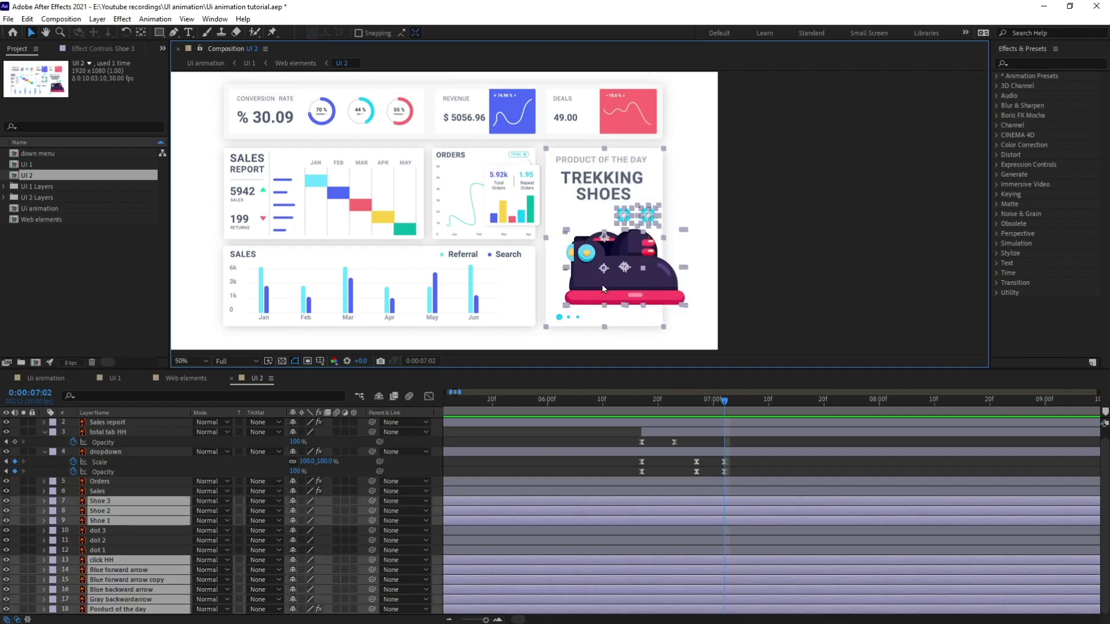
left_click_drag(633, 214, 699, 211)
key("ctrl+z")
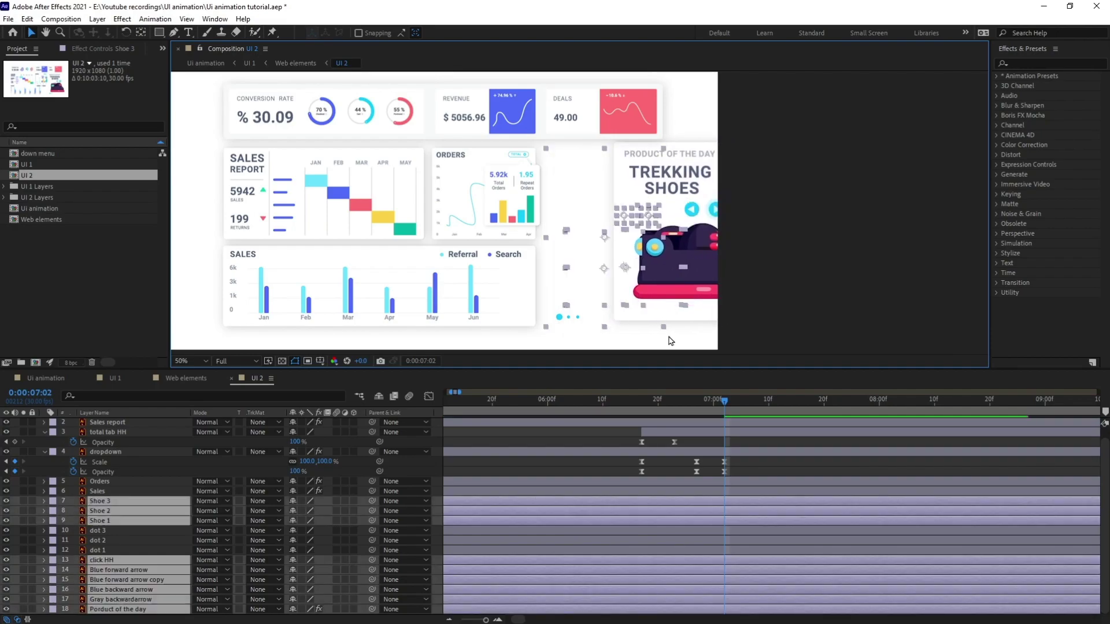
- Pre-compose all product card layers, from Shoe 3 to Porduct of the day, as "product of the day" and centre its anchor point
left_click_drag(738, 337, 547, 155)
right_click(125, 502)
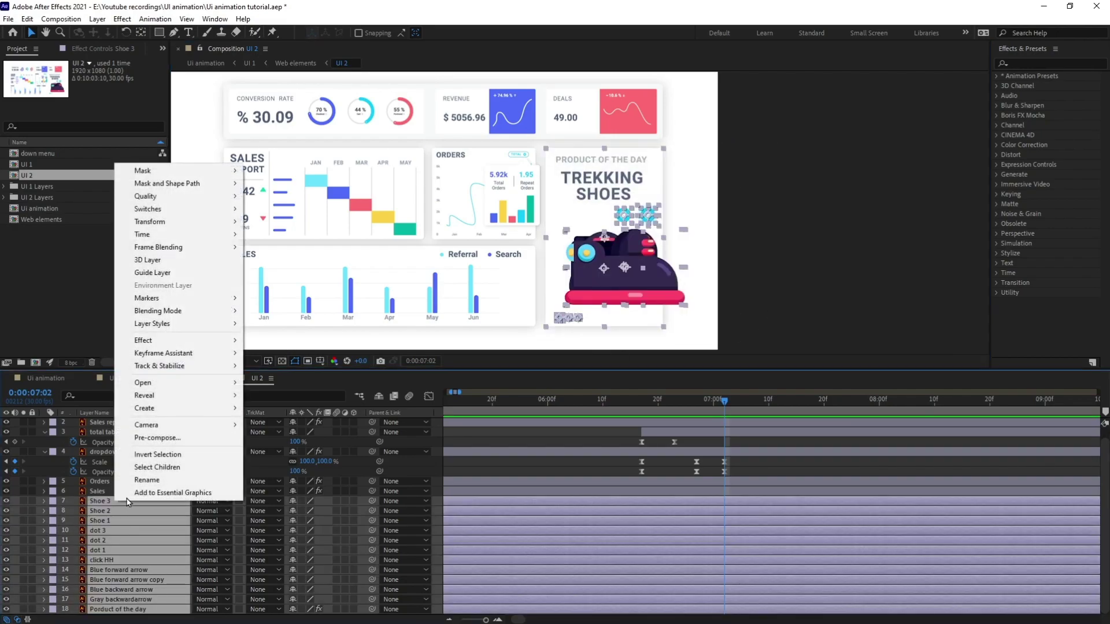
left_click(163, 441)
type("product")
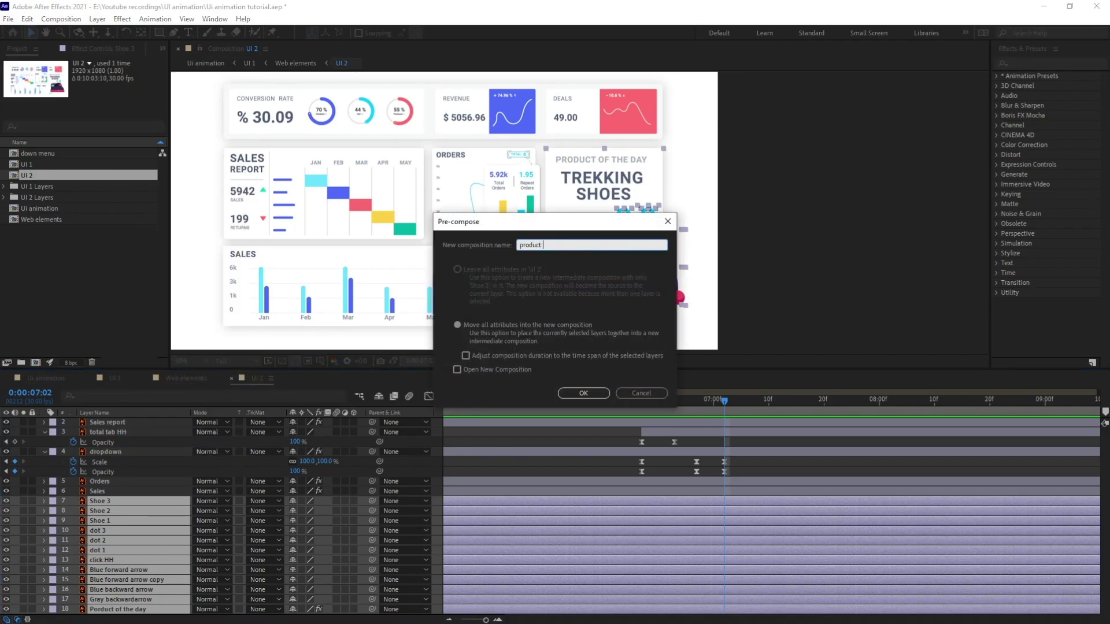
type(" of the day")
key("Return")
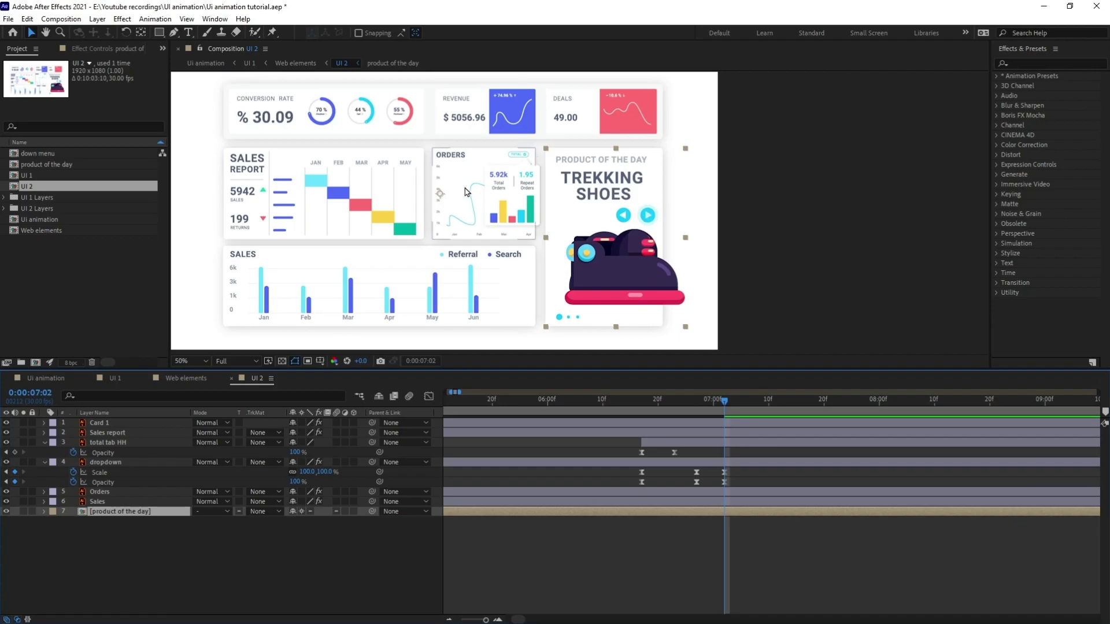
key("y")
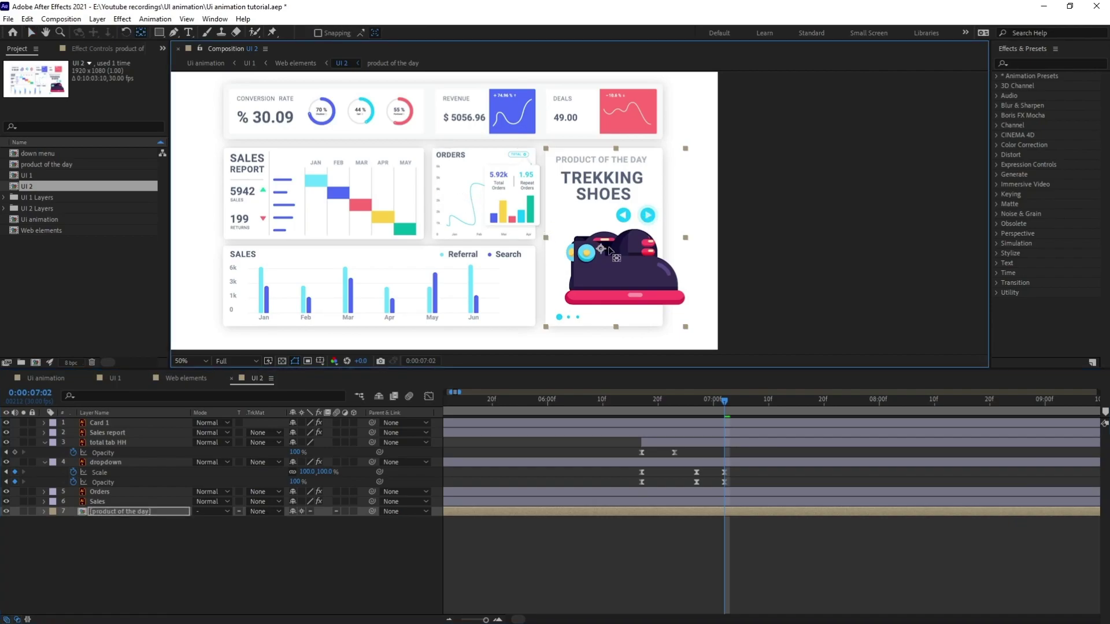
- Copy the Porduct of the day background layer out of the precomp into UI 2 and place it directly above the precomp layer
left_click(123, 512)
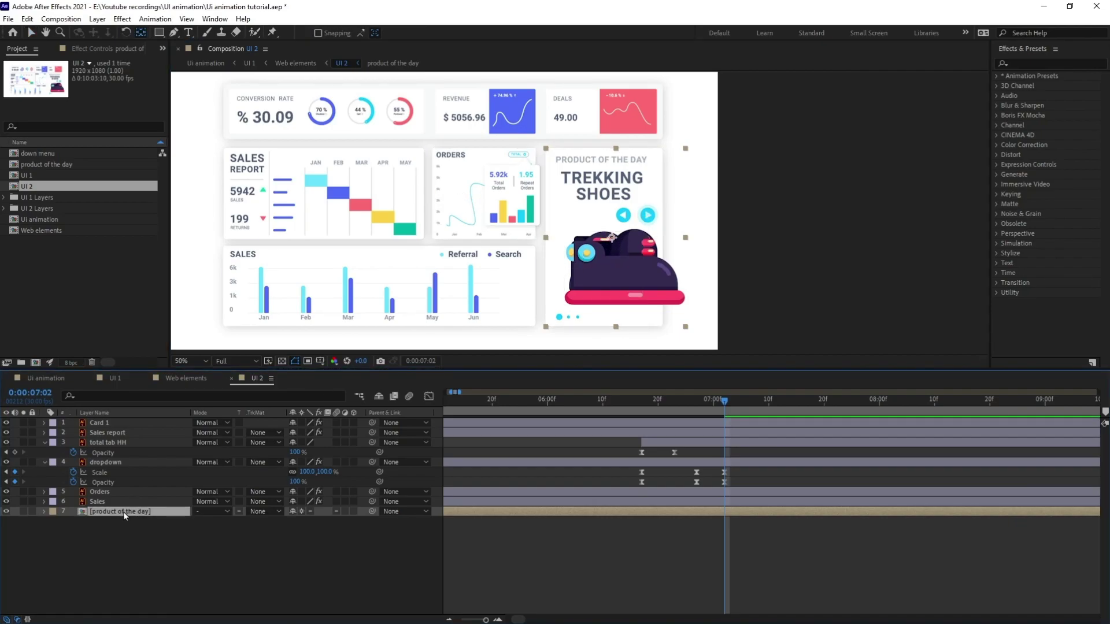
double_click(123, 512)
left_click(121, 531)
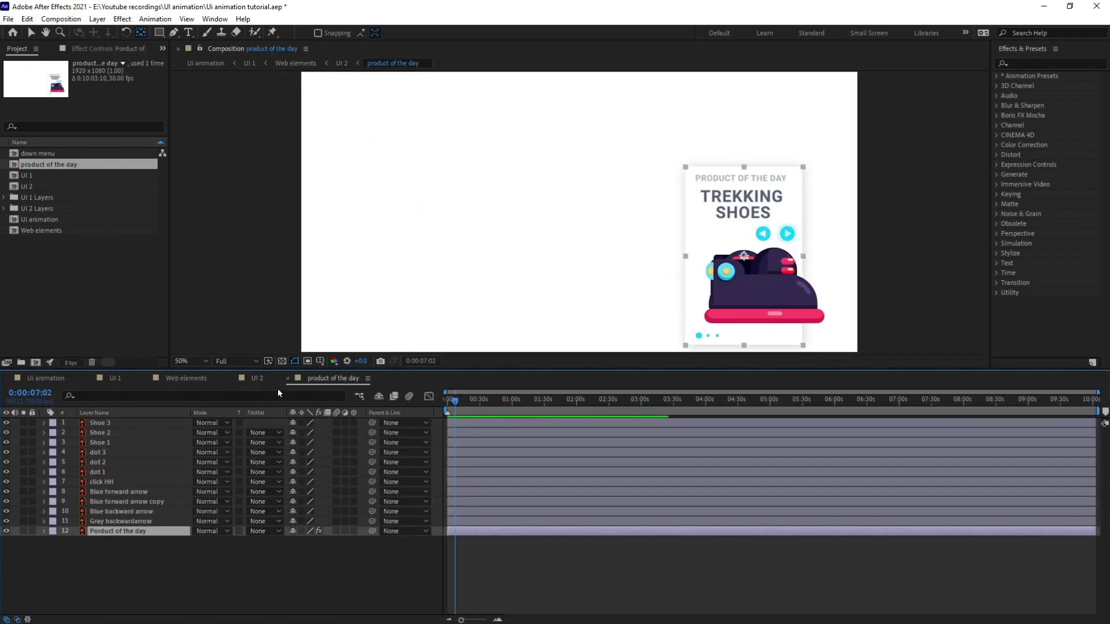
left_click(257, 378)
key("ctrl+v")
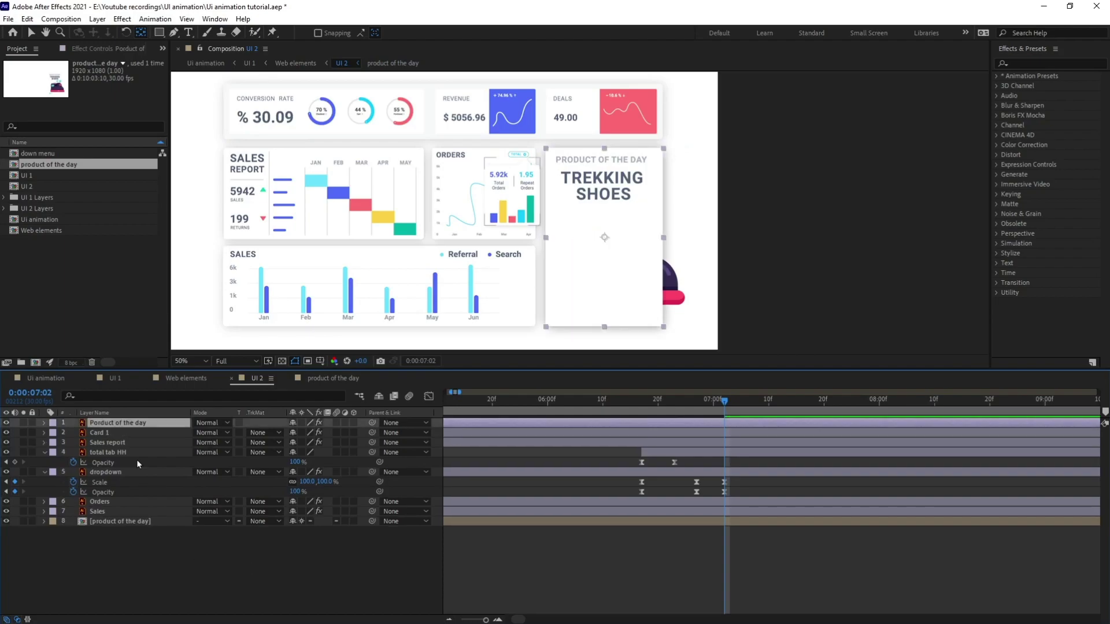
left_click_drag(134, 424, 123, 511)
left_click(123, 521)
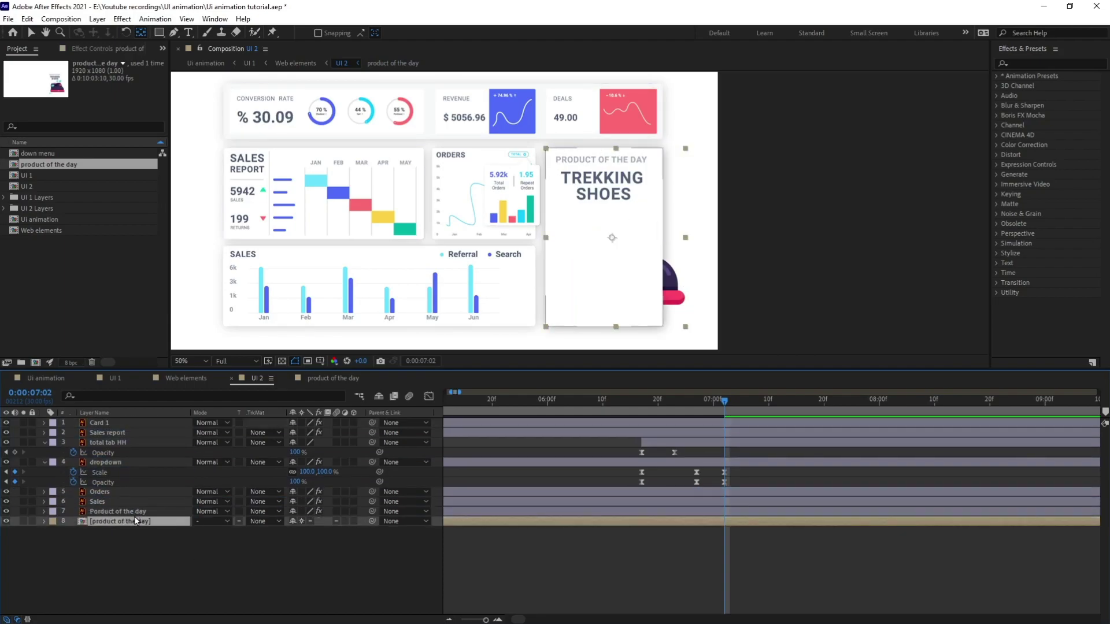
- Apply an alpha track matte to the product of the day precomp, and inside it move Shoe 3 and Shoe 2 outside the card, beyond its right edge
left_click(274, 522)
left_click(280, 551)
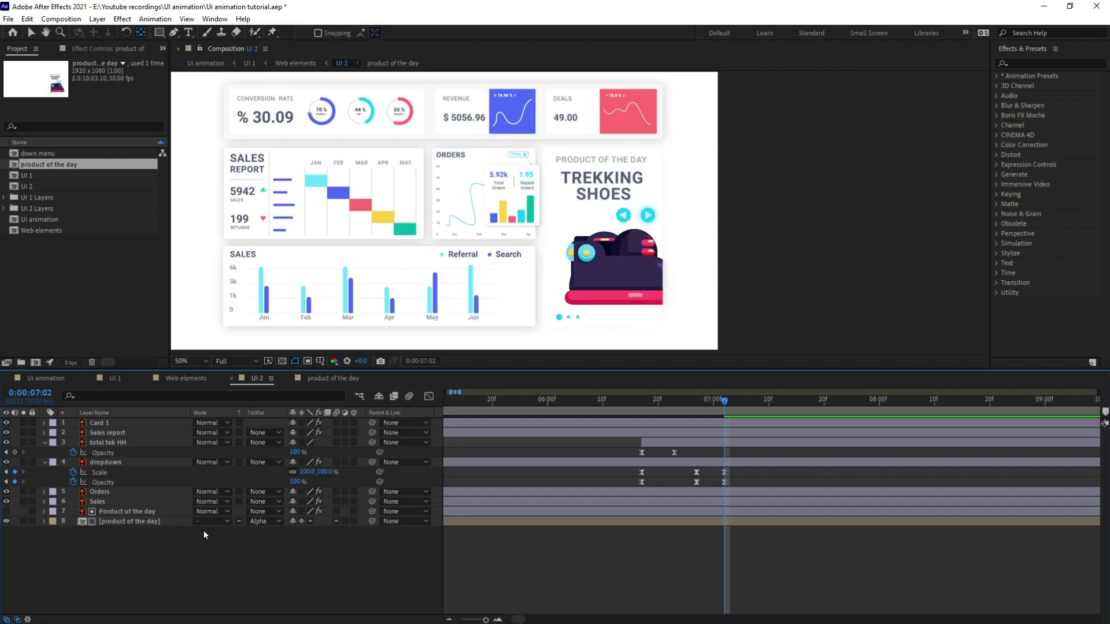
double_click(151, 521)
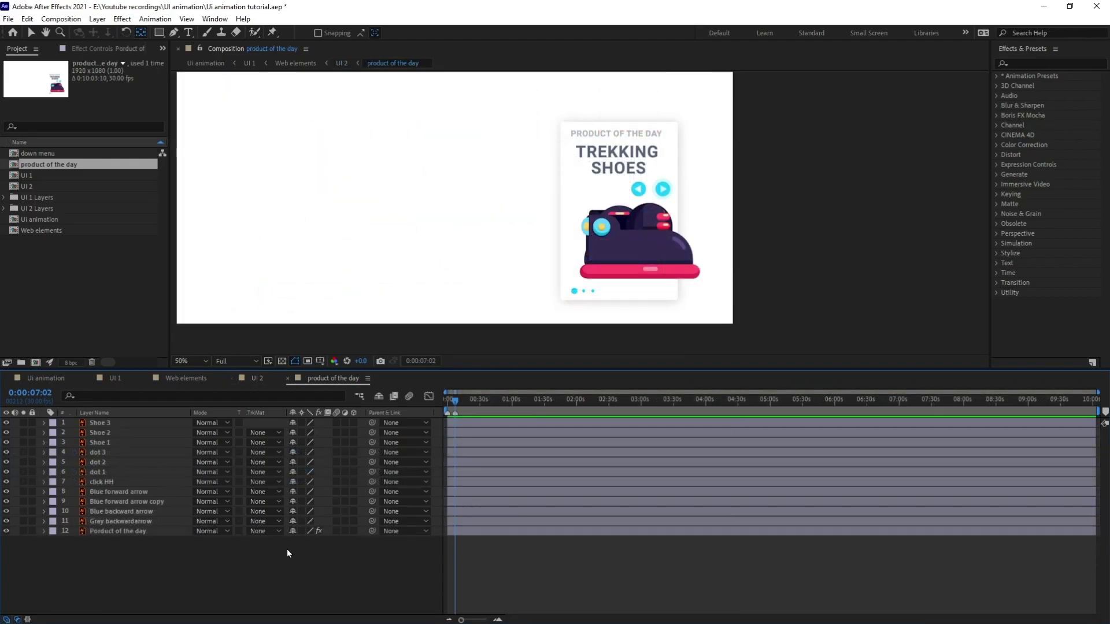
key("v")
left_click_drag(632, 246, 747, 246)
left_click_drag(633, 244, 754, 245)
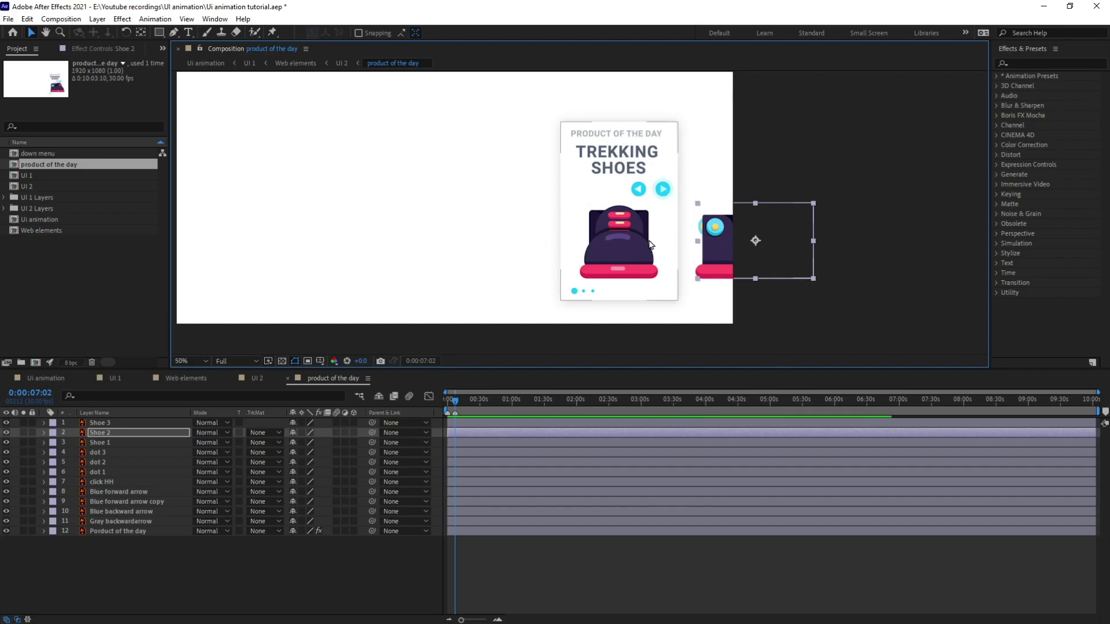
- In Web elements, extend the work area to just past 0:00:08:00 and keyframe the Cursor's X Position, Y Position and Scale at 0:00:07:03
left_click(181, 379)
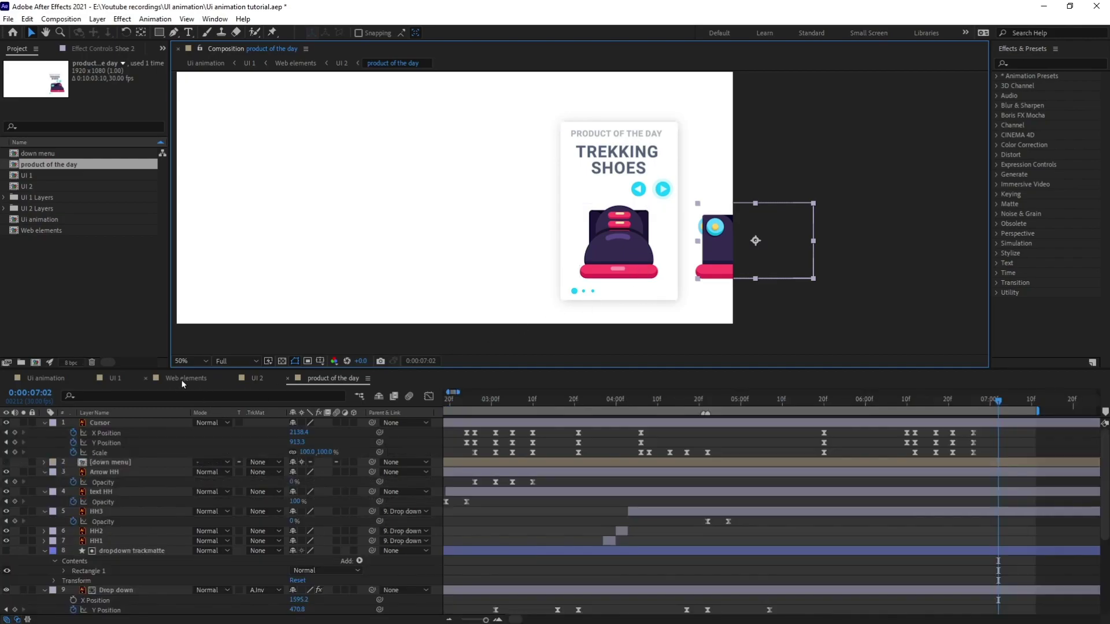
key("h")
left_click_drag(1015, 443, 986, 446)
key("j")
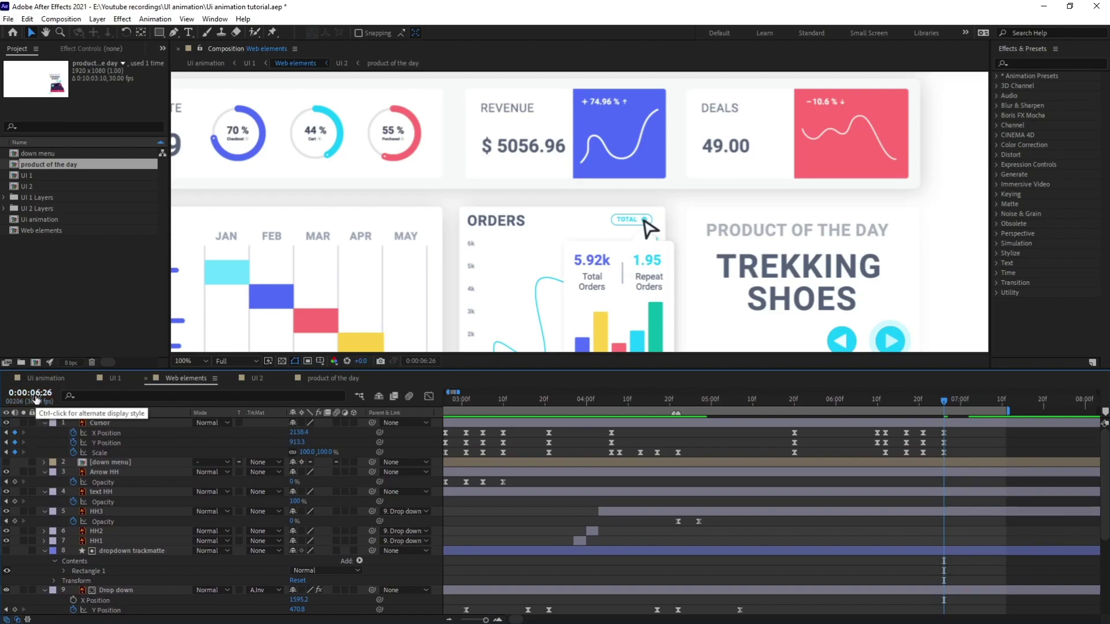
key("space")
left_click_drag(955, 445, 856, 455)
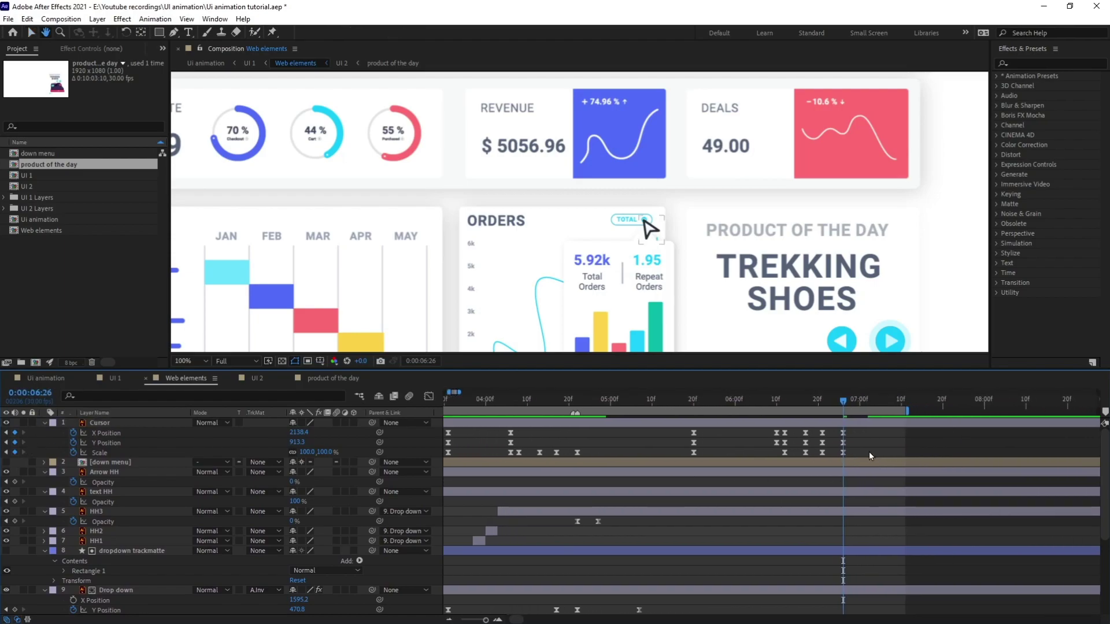
left_click_drag(909, 410, 991, 408)
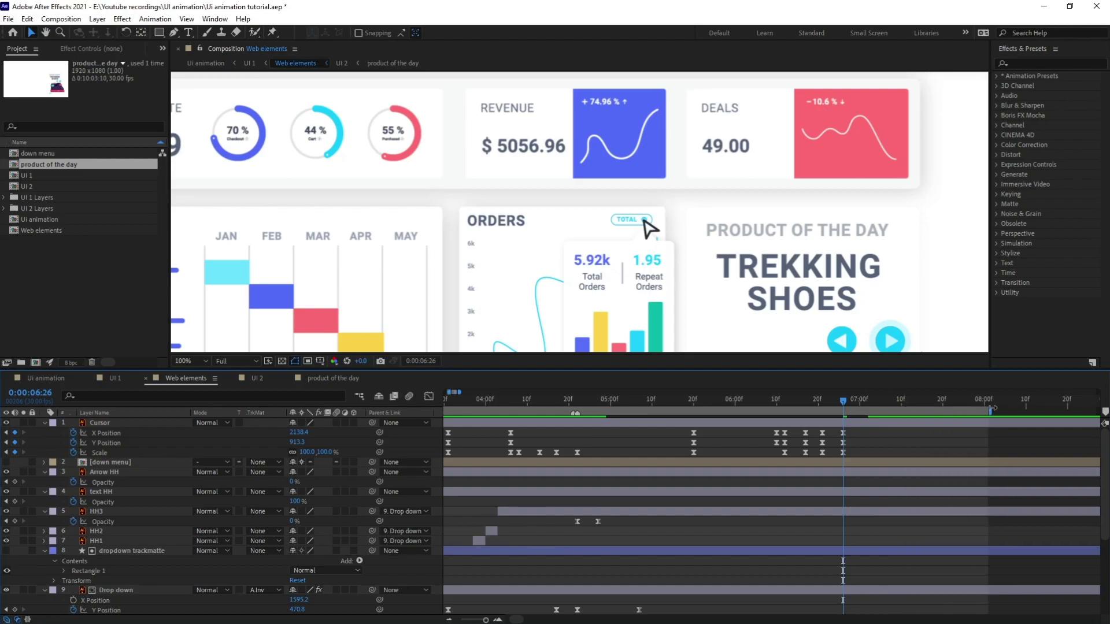
left_click_drag(867, 400, 875, 403)
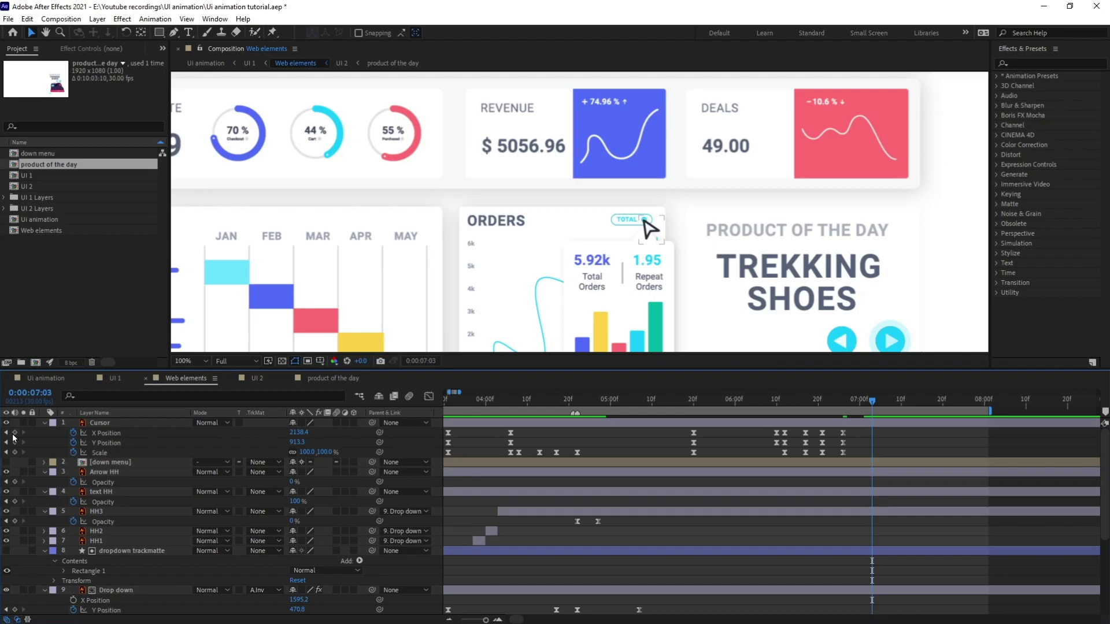
left_click_drag(15, 433, 15, 453)
- At 0:00:07:23, move the Cursor onto the product card's forward arrow, at X 2560.4 and Y 1116.3, and keyframe its Scale
left_click(30, 393)
type("+20")
key("Return")
key("comma")
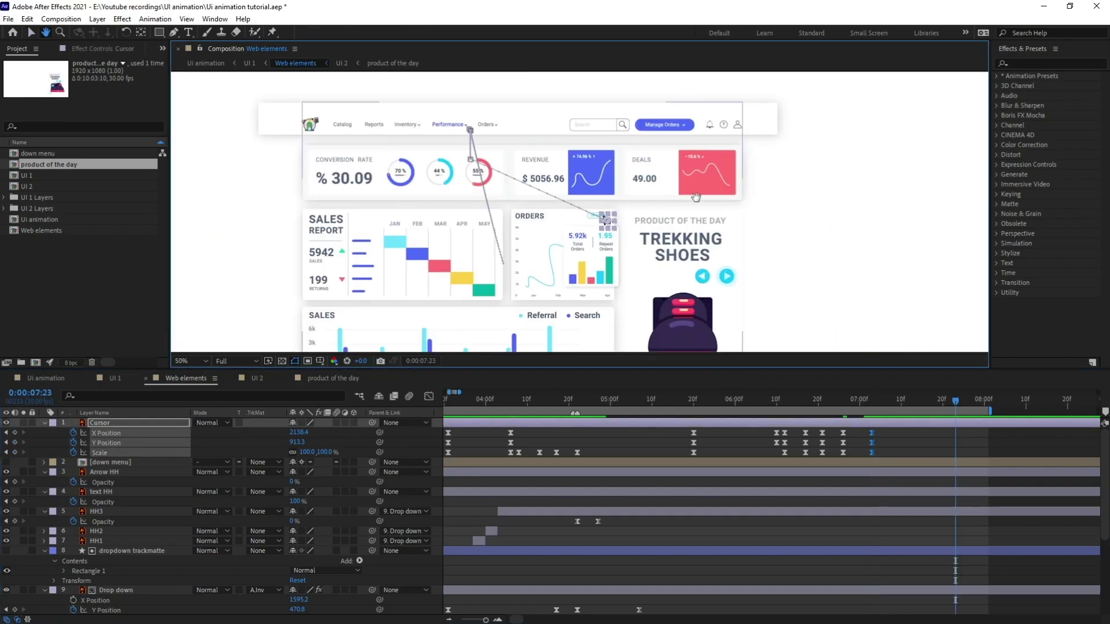
scroll(625, 168, "up", 2)
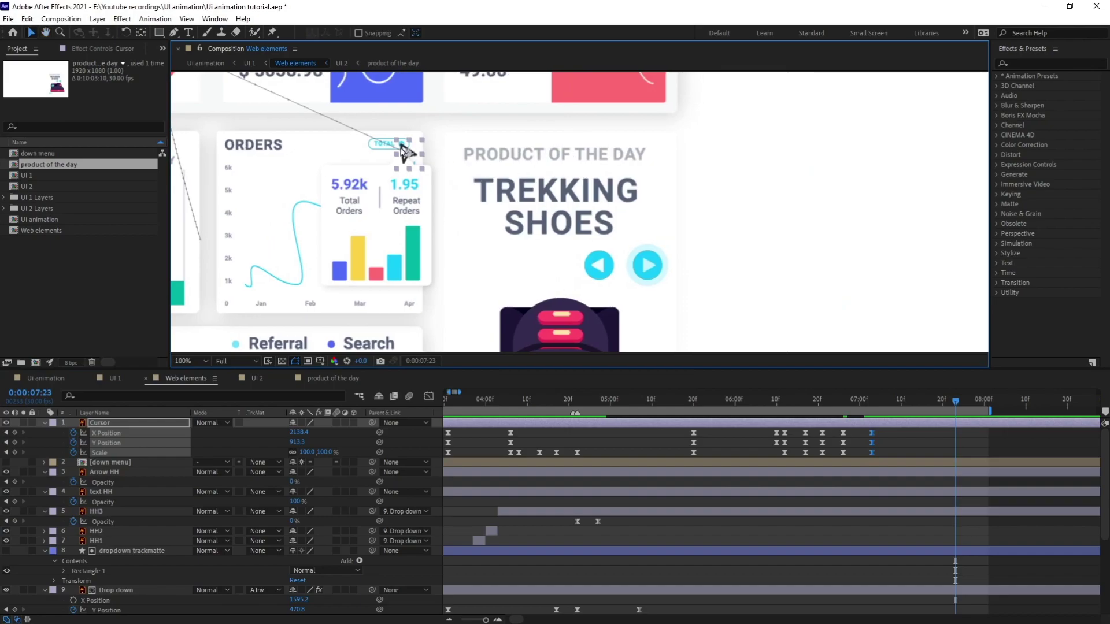
left_click_drag(402, 146, 431, 142)
key("ctrl+z")
key("Right")
key("Right")
key("Right")
key("Right")
key("Right")
key("Right")
key("Right")
key("Right")
key("Right")
key("Right")
key("Right")
key("Right")
key("Right")
key("Right")
key("Right")
key("Right")
key("Right")
key("Right")
key("Right")
key("Right")
left_click_drag(421, 155, 648, 268)
left_click(15, 453)
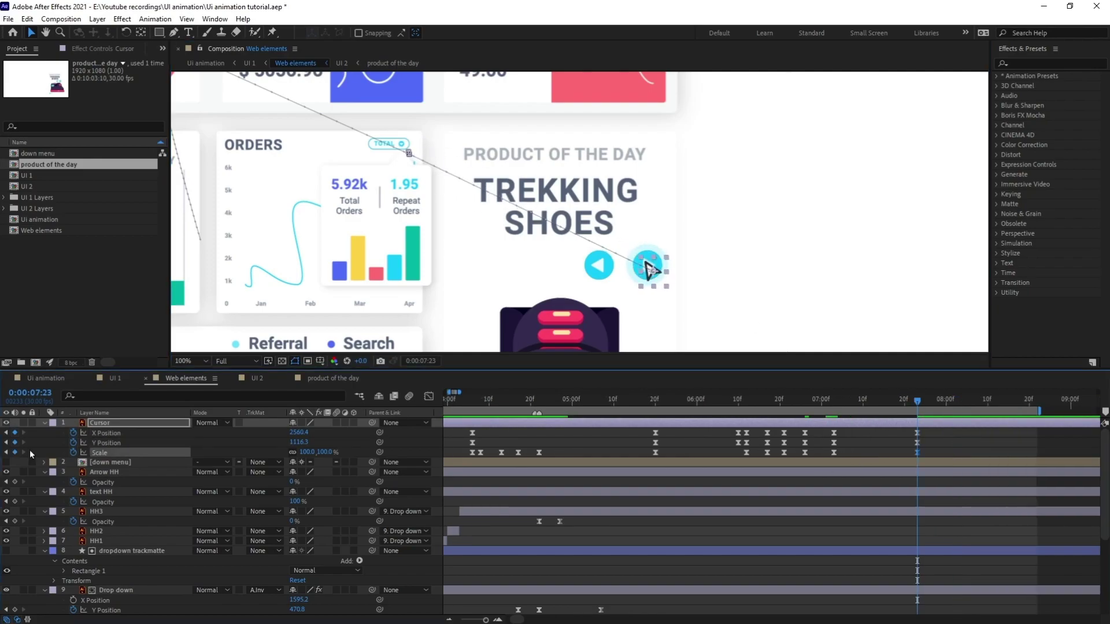
- Copy the Cursor's click Scale keyframes to 0:00:07:25 and again to about 0:00:08:25, and extend the work area to about 0:00:09:20
key("Page_Down")
key("Page_Down")
left_click_drag(830, 457, 733, 456)
scroll(1007, 428, "right", 3)
left_click_drag(956, 412, 1069, 411)
left_click_drag(943, 400, 801, 405)
key("ctrl+v")
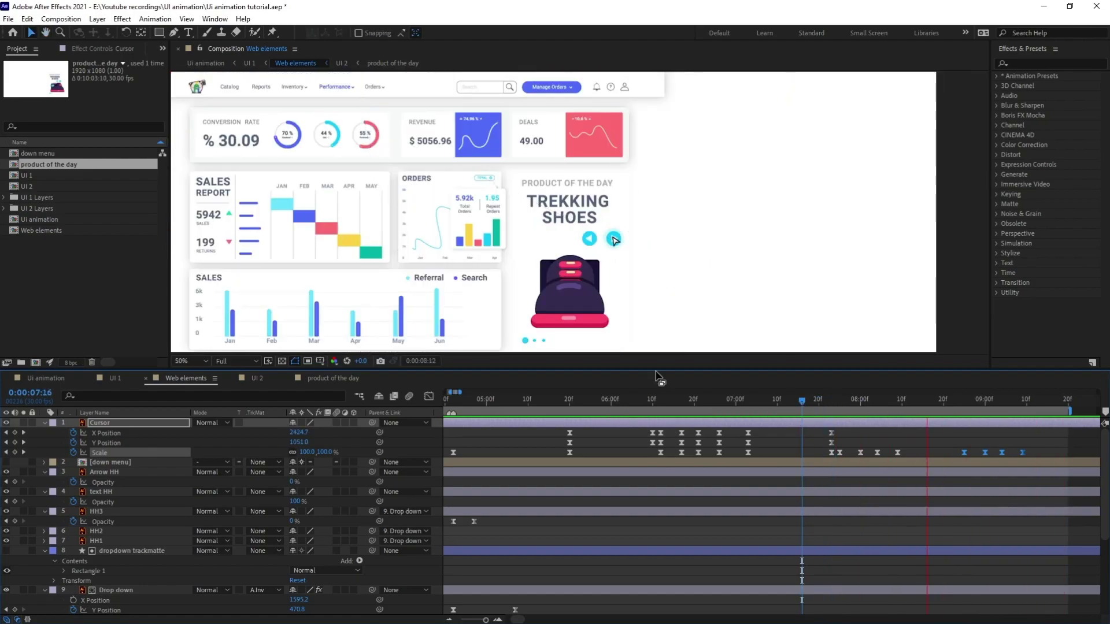
- Play back the Web elements cursor animation from 0:00:05:28 and again from 0:00:06:18
left_click(603, 400)
scroll(613, 252, "down", 2)
key("space")
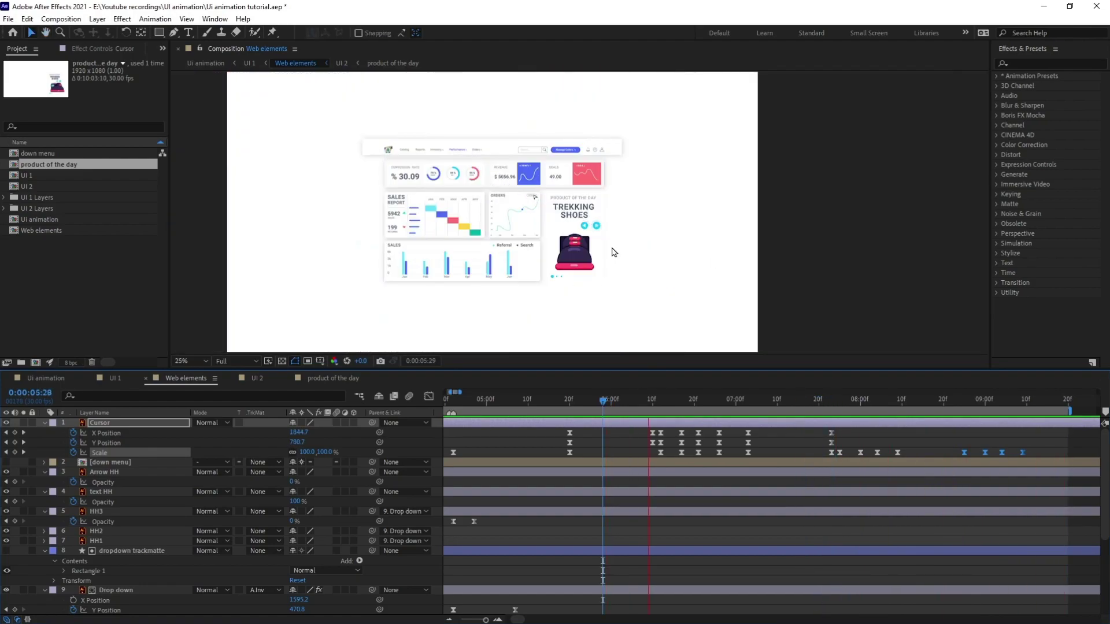
key("space")
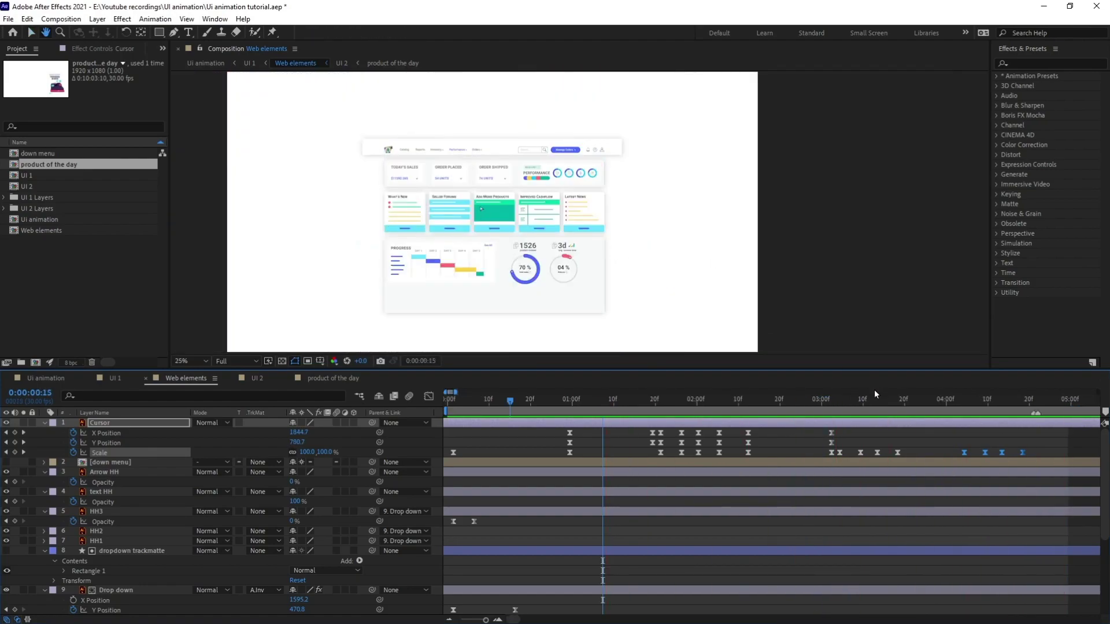
key("semicolon")
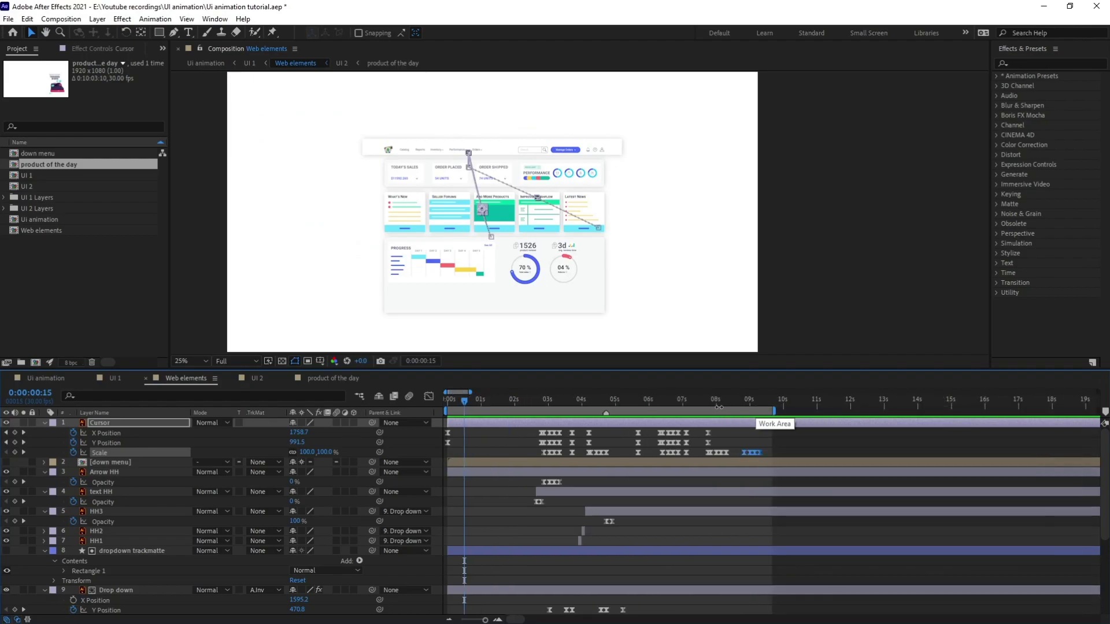
left_click(668, 400)
key("space")
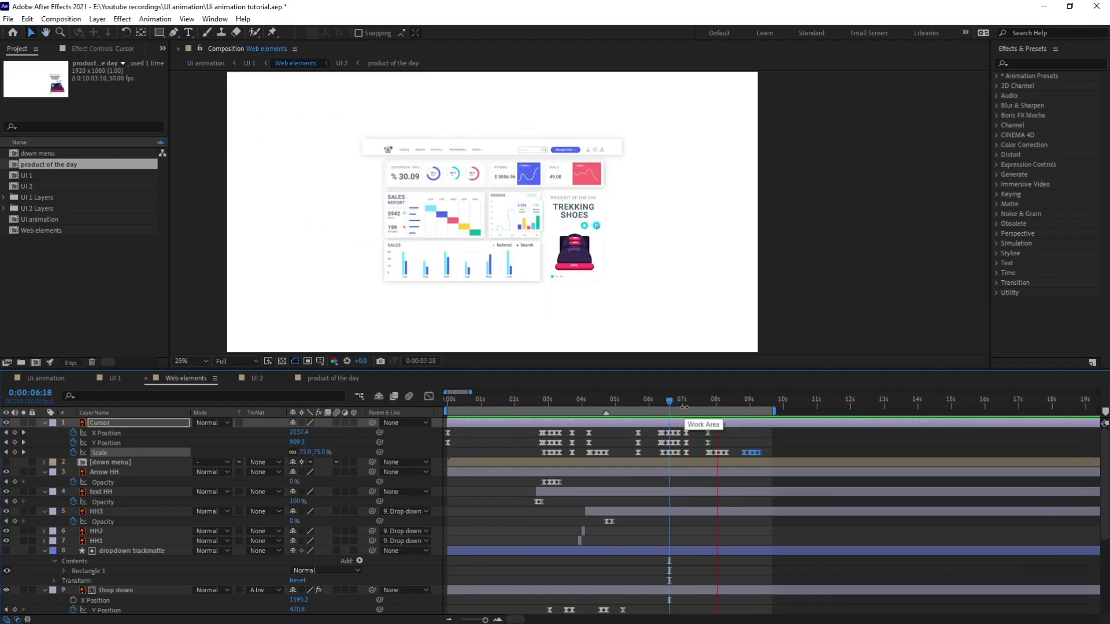
key("space")
- Delay the Cursor's arrival and click keyframes to start at about 0:00:08:12, extend the work area to about 0:00:11:25, and preview the motion
left_click(701, 402)
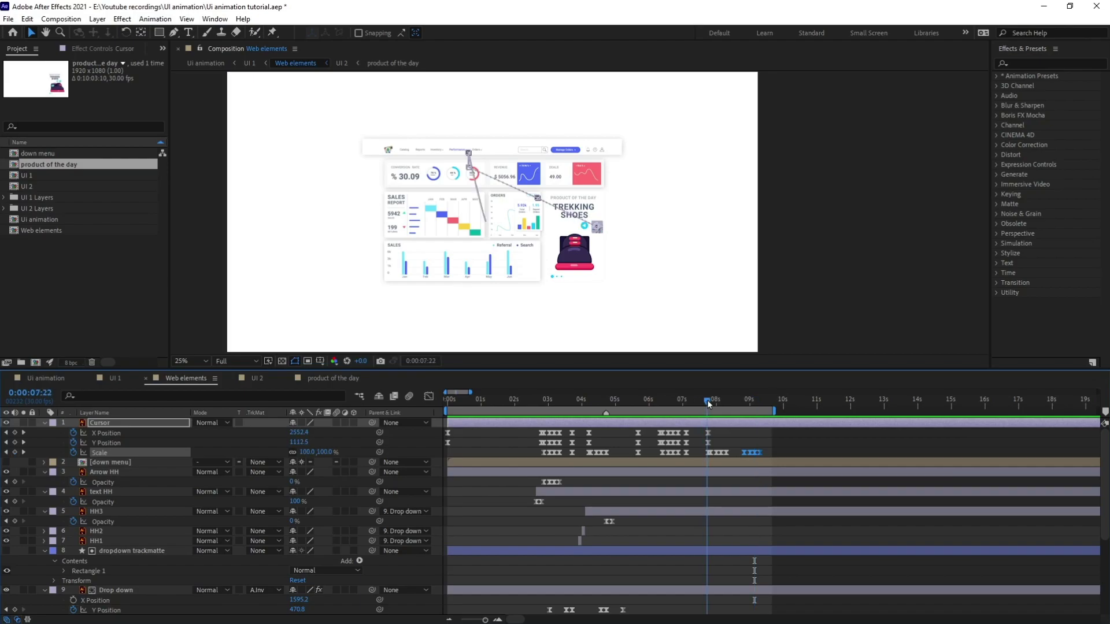
left_click_drag(771, 430, 727, 452)
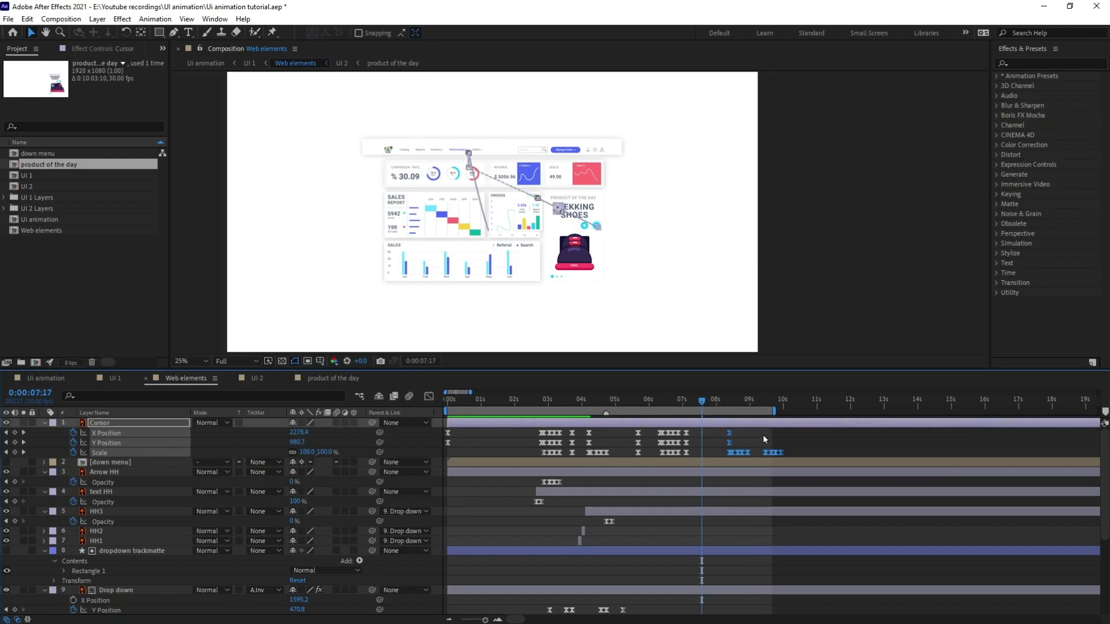
left_click_drag(774, 411, 844, 411)
left_click(643, 405)
key("space")
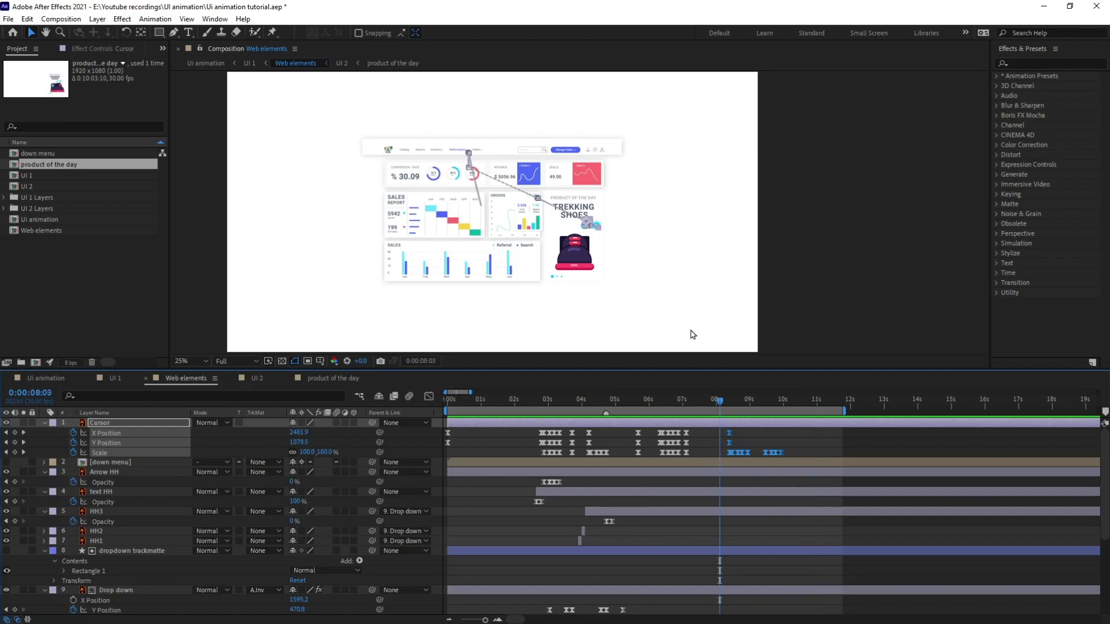
- Shift the Cursor's move and click keyframes later so the move runs from about 0:00:07:15 to 0:00:08:24, and play back the result
scroll(657, 249, "up", 2)
scroll(657, 250, "down", 2)
mouse_move(687, 404)
left_mouse_down()
mouse_move(703, 403)
mouse_move(687, 403)
left_mouse_up()
left_click_drag(791, 449, 699, 453)
left_click(643, 404)
left_click_drag(643, 403, 606, 408)
key("space")
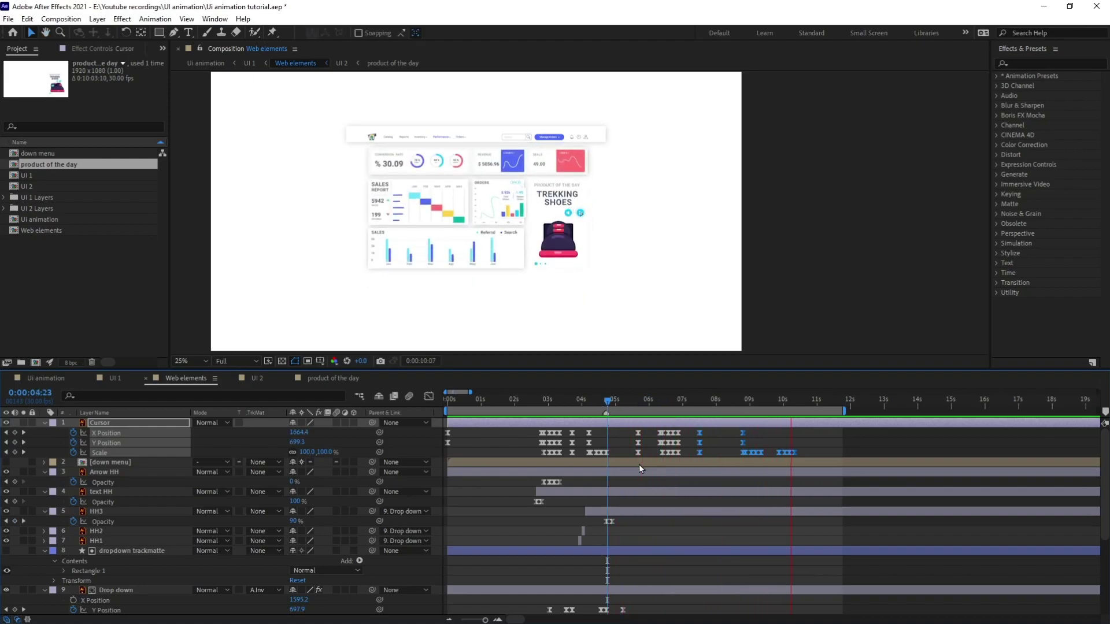
key("space")
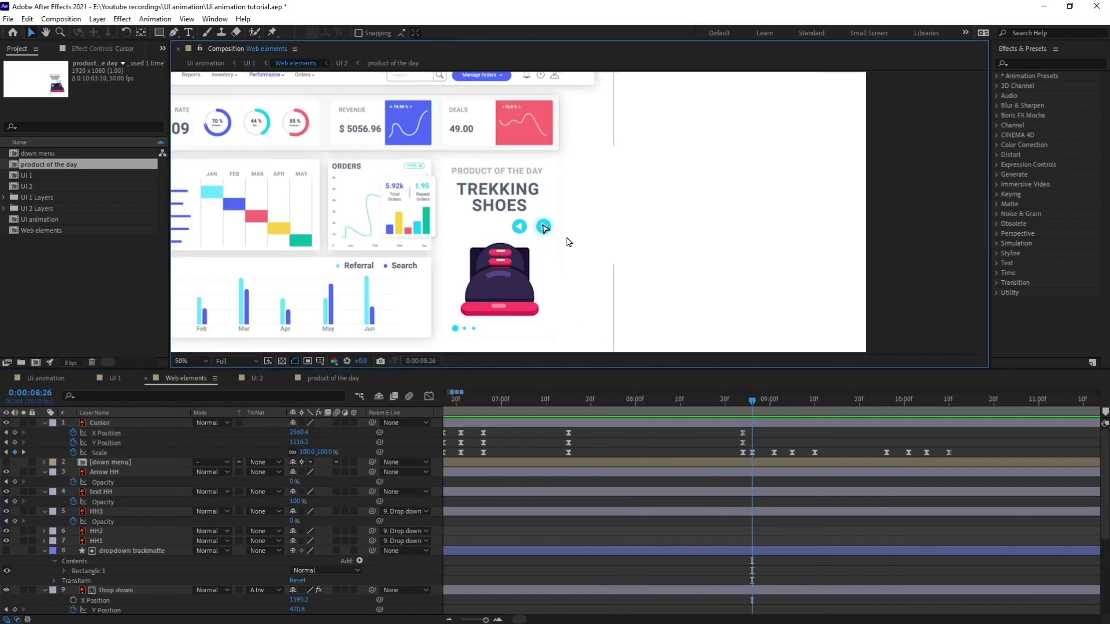
- In the product of the day composition, add an Opacity keyframe to the click HH layer at 0:00:08:26
left_click(342, 378)
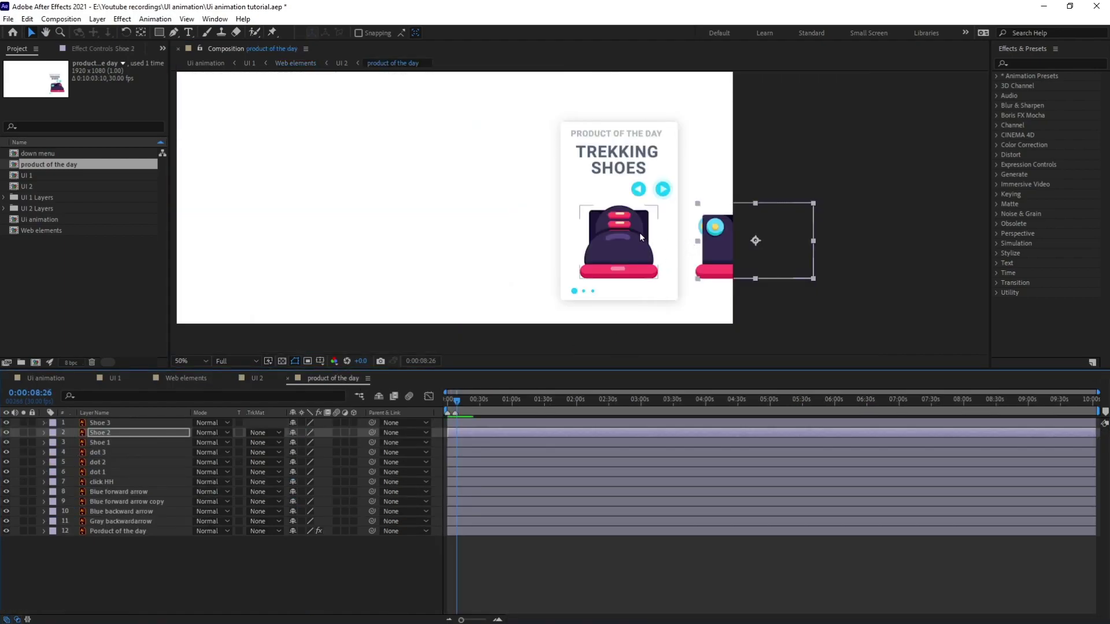
scroll(595, 240, "up", 2)
left_click(593, 243)
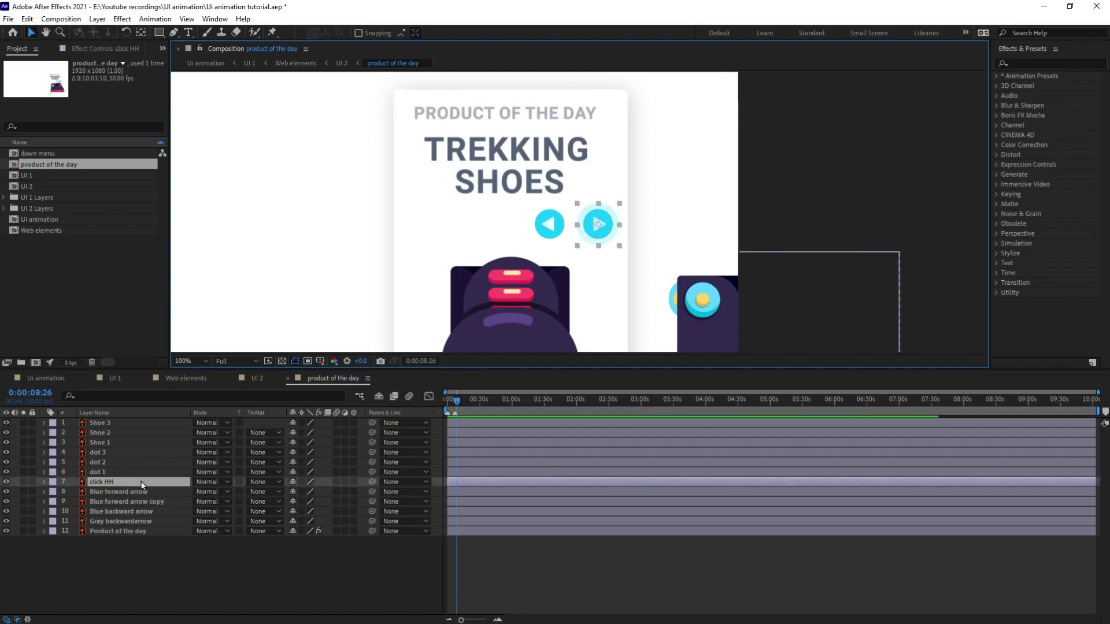
key("t")
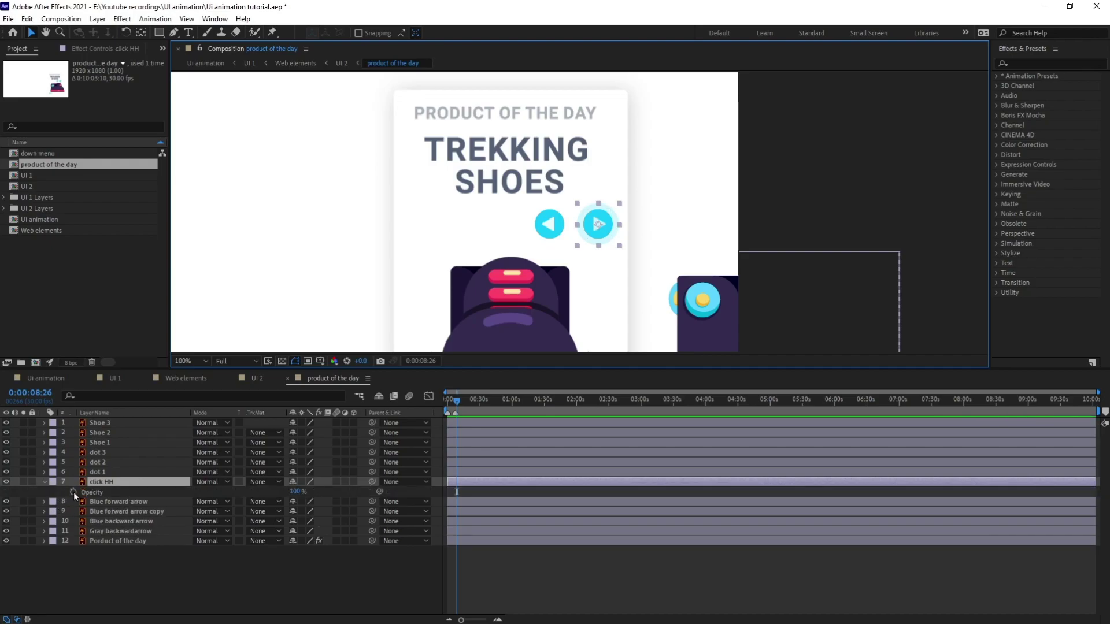
left_click(257, 380)
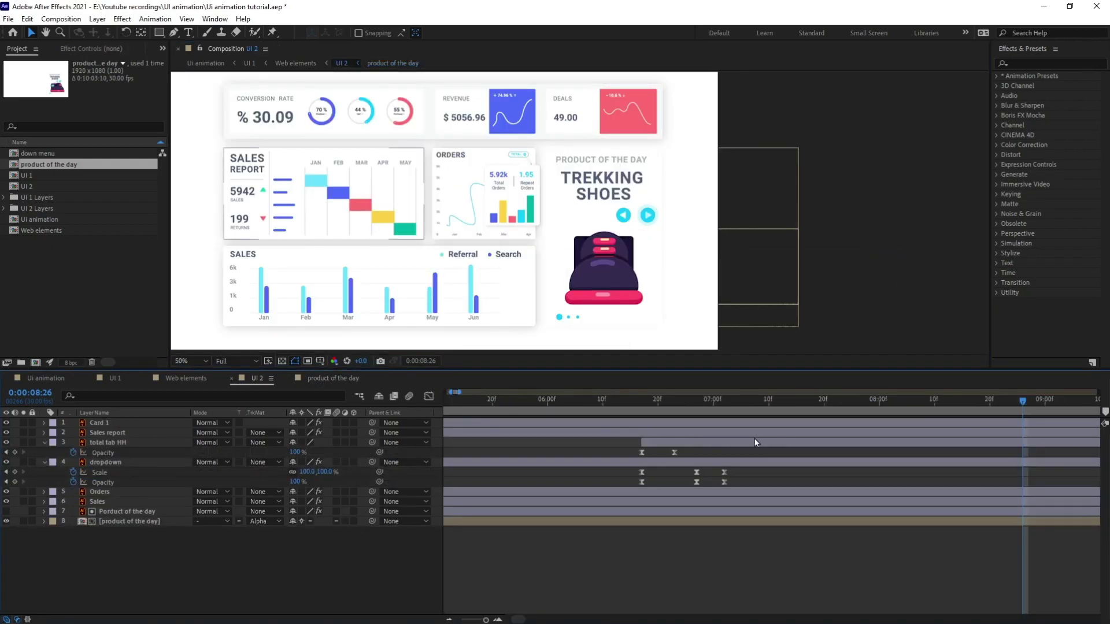
left_click(190, 381)
left_click(315, 379)
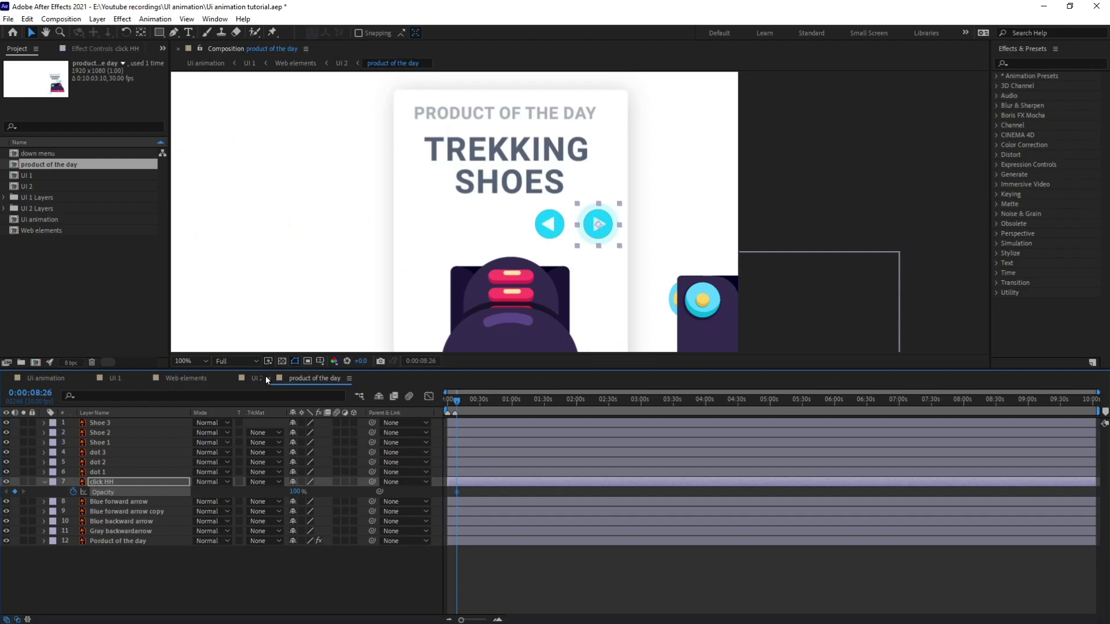
- Add a 100% Opacity keyframe to click HH at about 0:00:09:01, matching the cursor's click, and set its keyframe at 0:00:08:26 to 0%
left_click(186, 379)
key("k")
left_click(276, 380)
key("equal")
key("equal")
key("equal")
key("equal")
key("equal")
key("j")
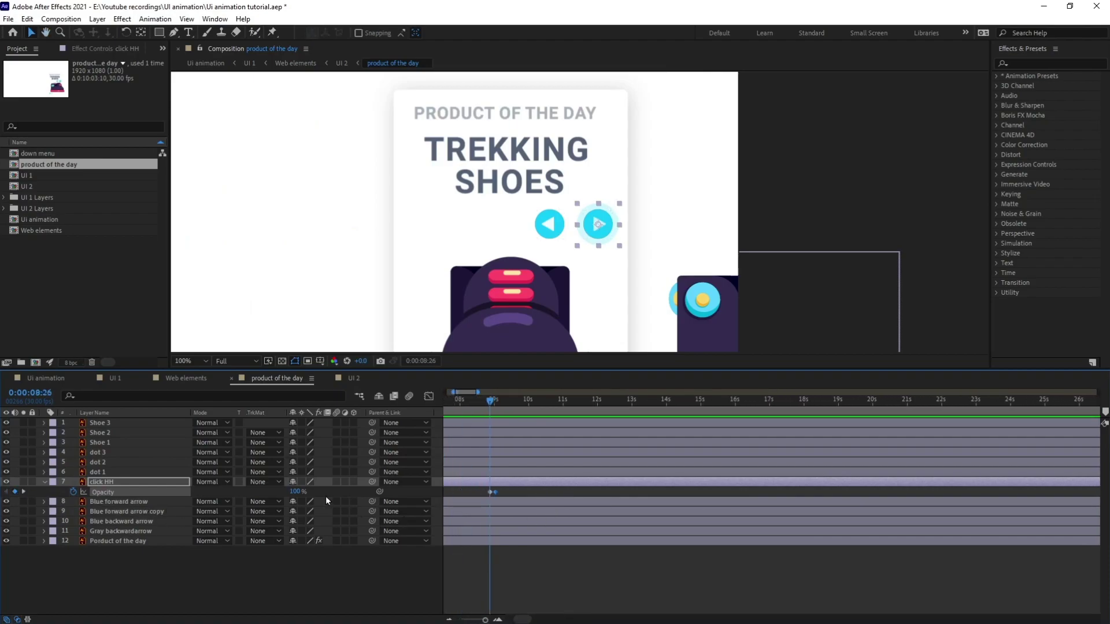
left_click_drag(296, 492, 159, 495)
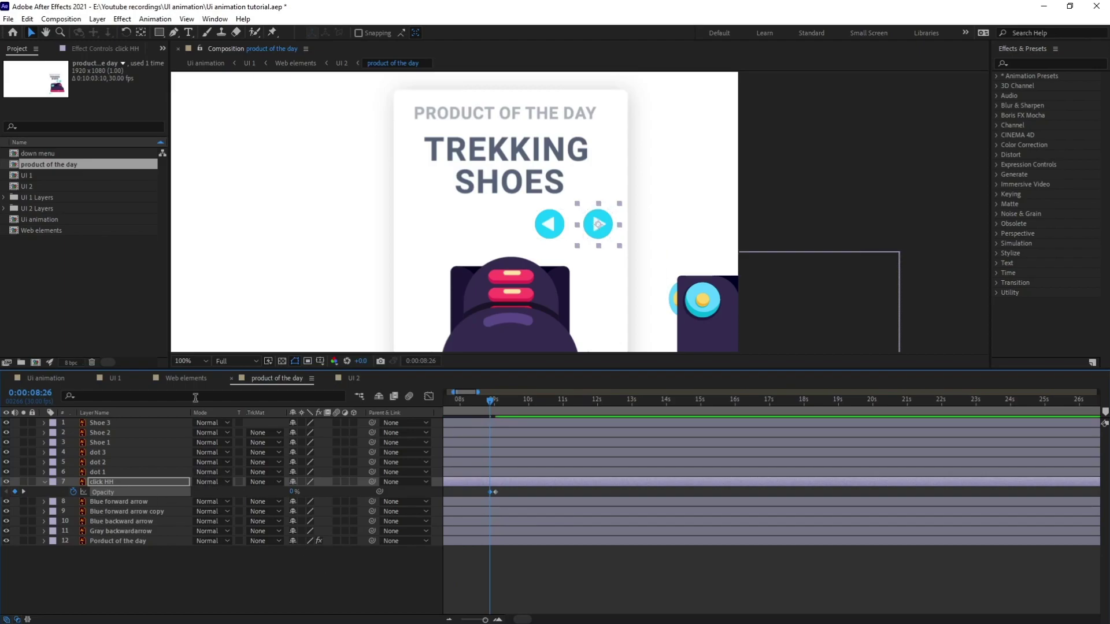
- Add a 100% Opacity keyframe to click HH at 0:00:09:05, matching the cursor's Scale keyframe in Web elements
left_click(185, 381)
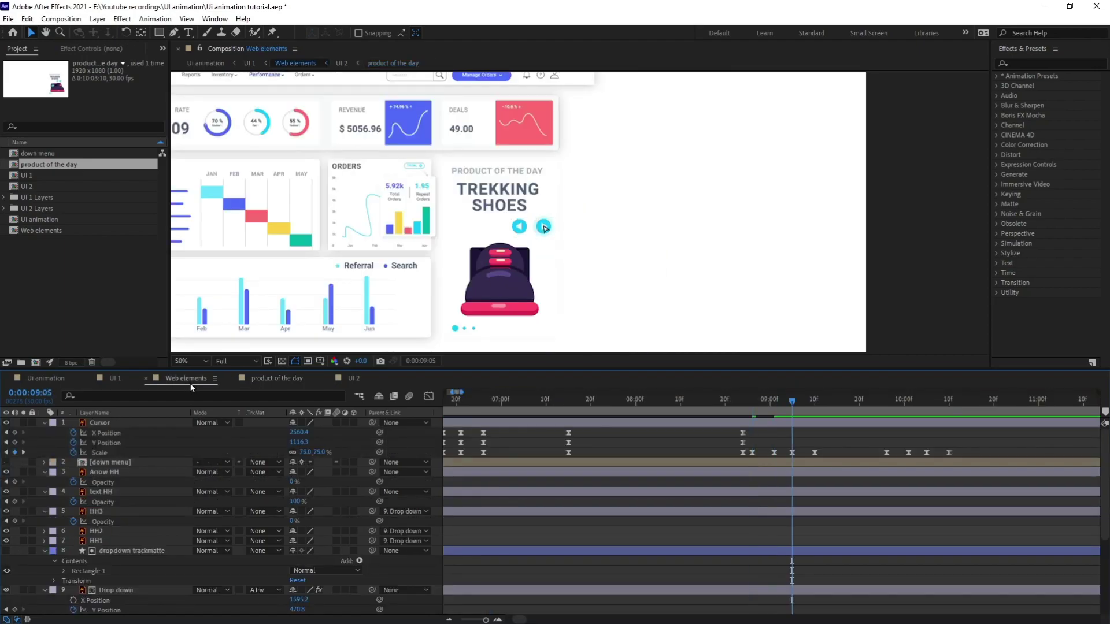
left_click(268, 381)
left_click(15, 492)
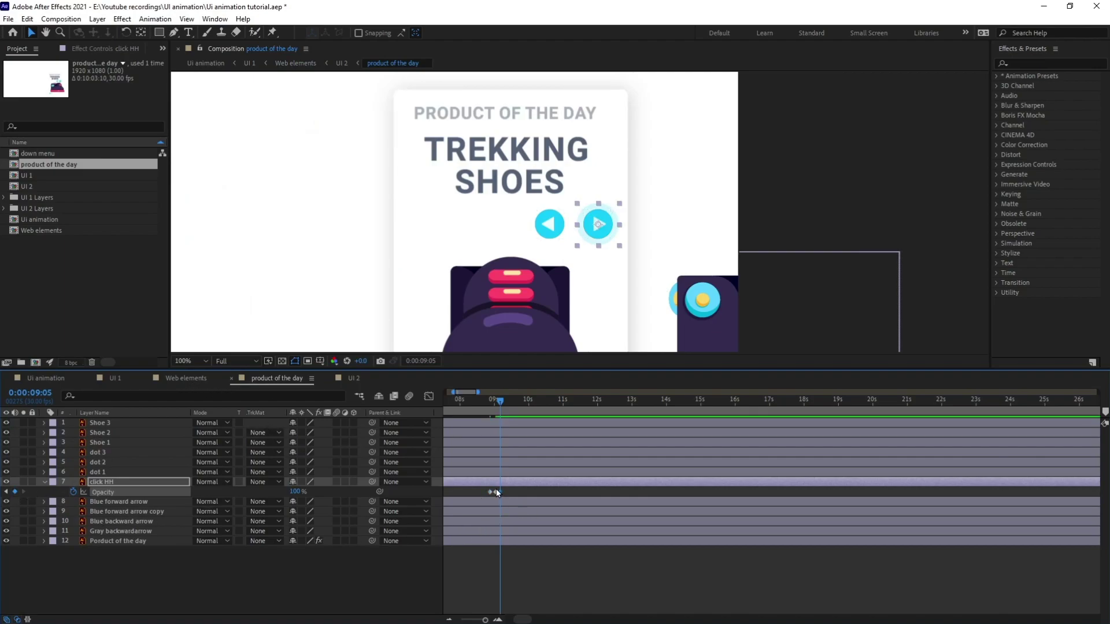
- Copy click HH's first 0% Opacity keyframe to 0:00:09:10, in line with the cursor's Scale keyframe, and ease all four Opacity keyframes
left_click(196, 378)
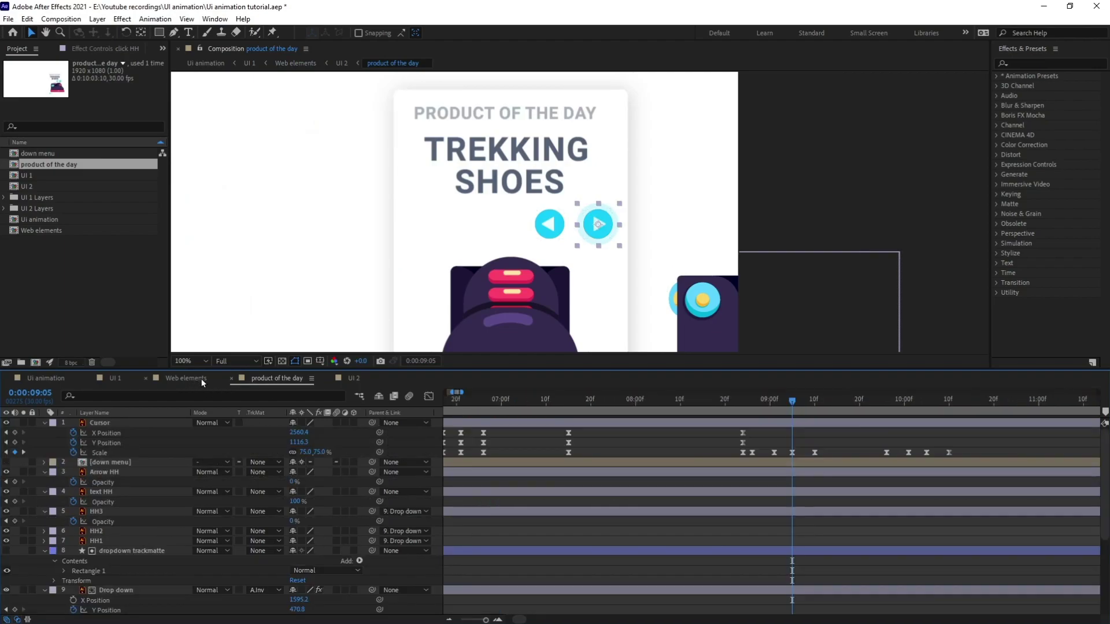
key("k")
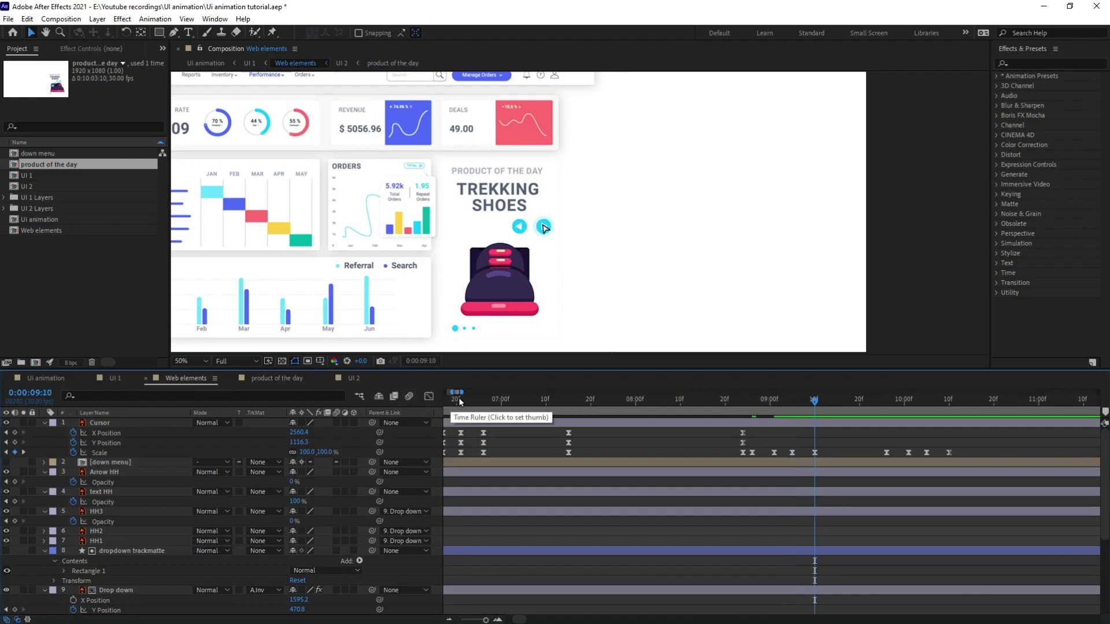
left_click(269, 380)
left_click(459, 492)
key("ctrl+c")
key("ctrl+v")
left_click_drag(529, 491, 448, 498)
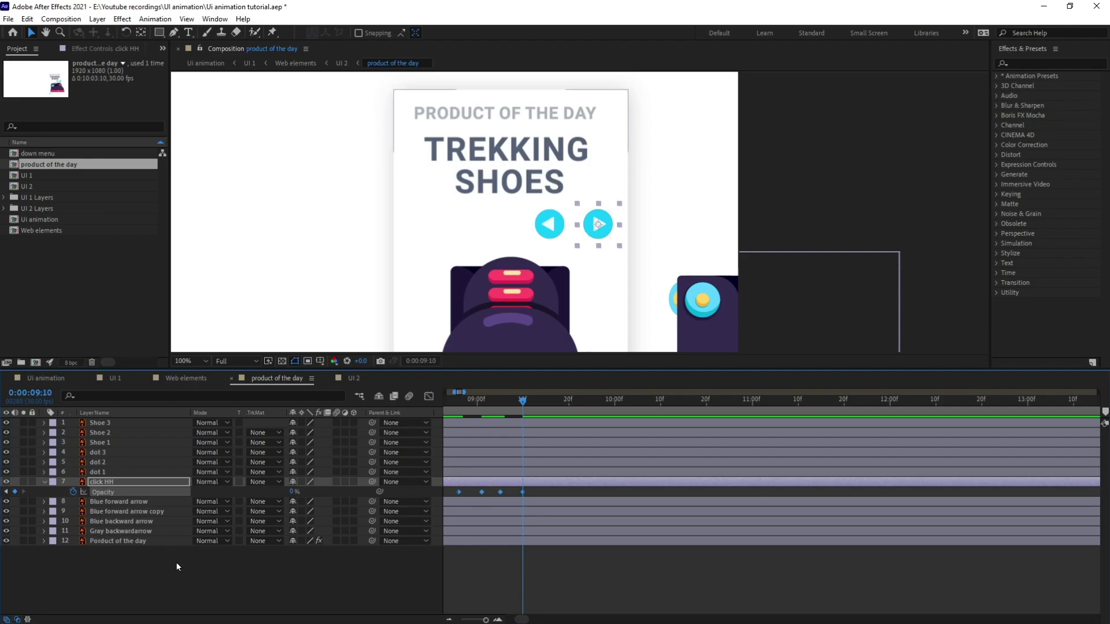
- Copy click HH's four Opacity keyframes to 0:00:09:26 in the product of the day composition, matching the cursor's second click in Web elements
left_click(450, 406)
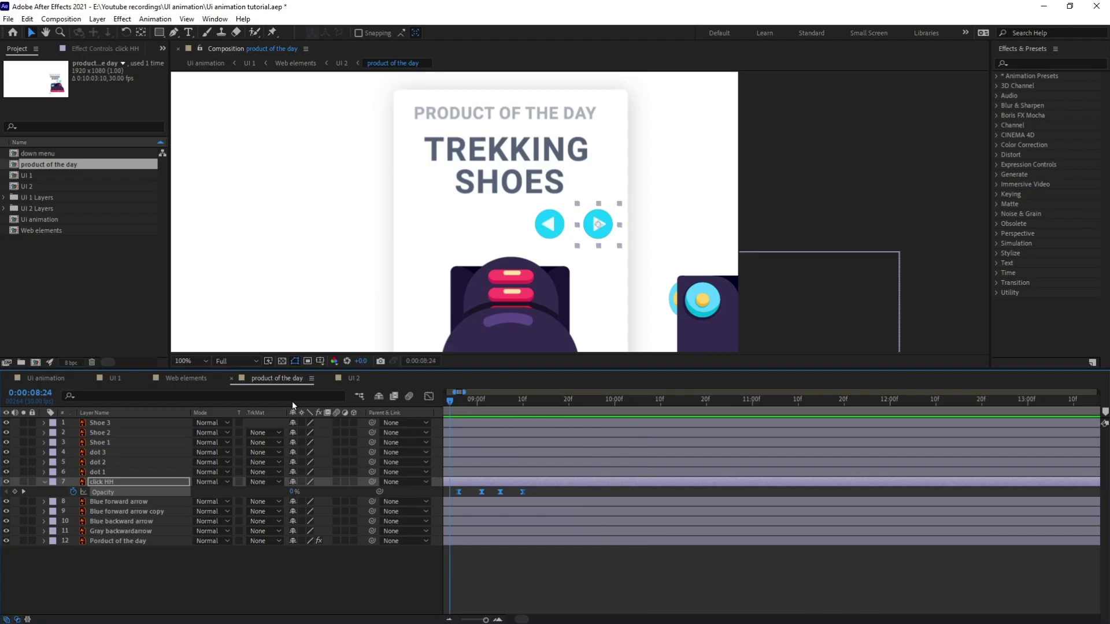
left_click(186, 379)
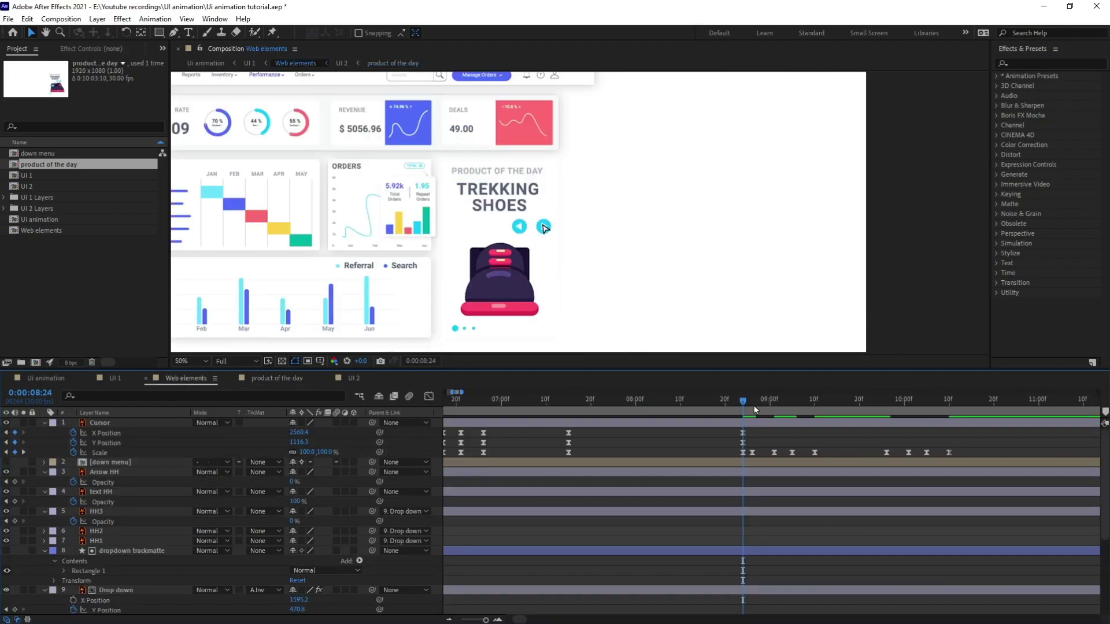
key("space")
left_click_drag(754, 410, 886, 406)
left_click(364, 380)
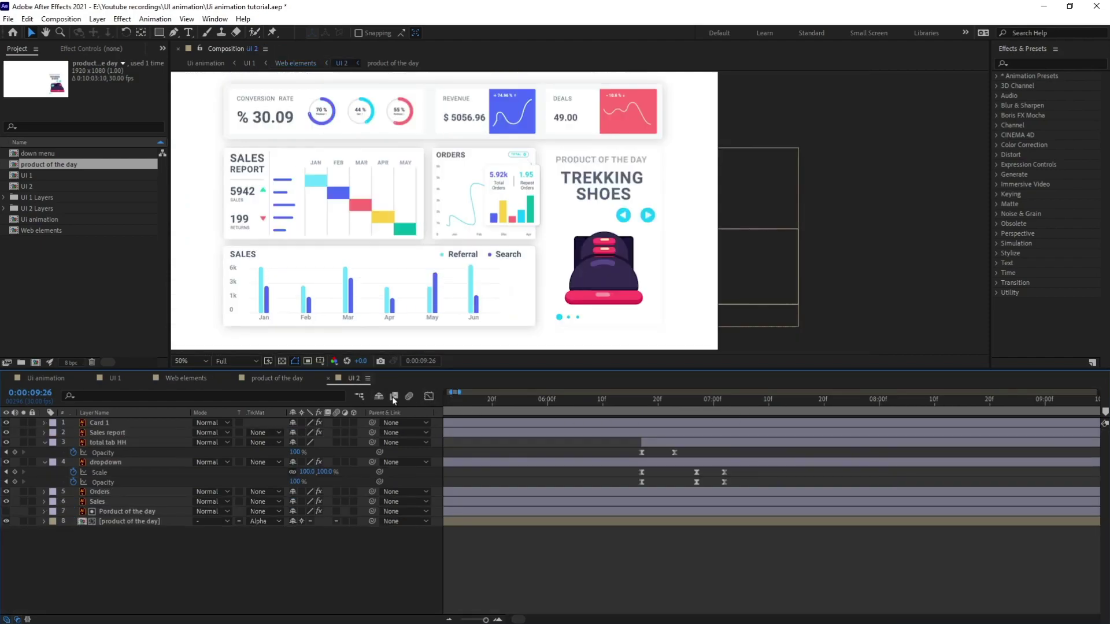
left_click(268, 377)
key("ctrl+c")
key("ctrl+v")
scroll(635, 333, "down", 2)
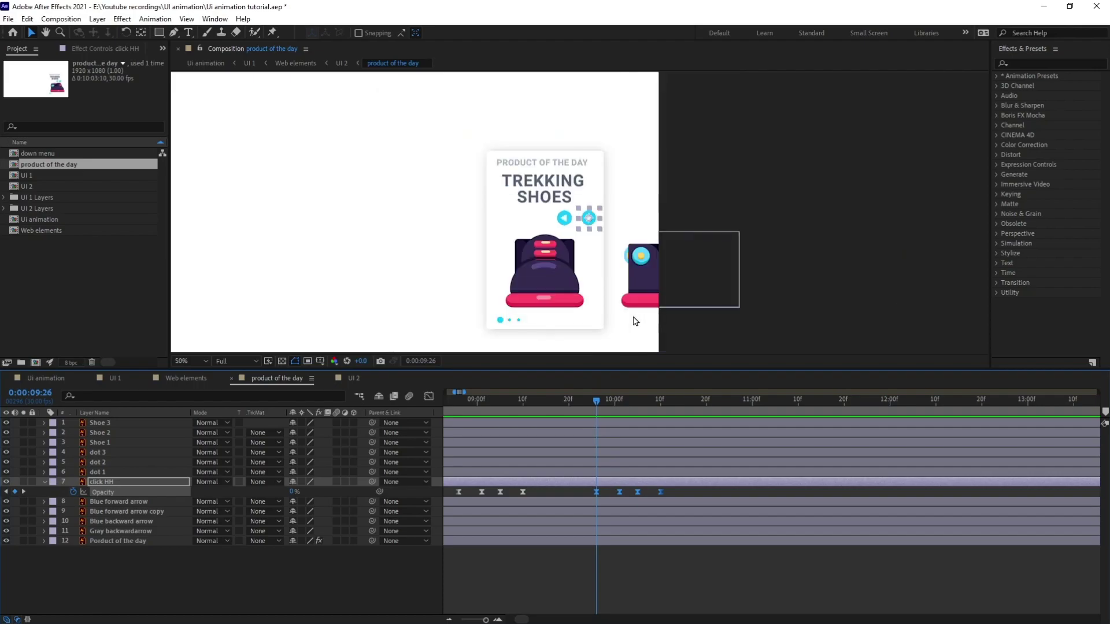
- At 0:00:08:26, move the Blue backward arrow aside to check the gray arrow beneath it, and undo the move
left_click_drag(470, 408, 456, 401)
scroll(578, 198, "up", 2)
left_click_drag(499, 211, 499, 221)
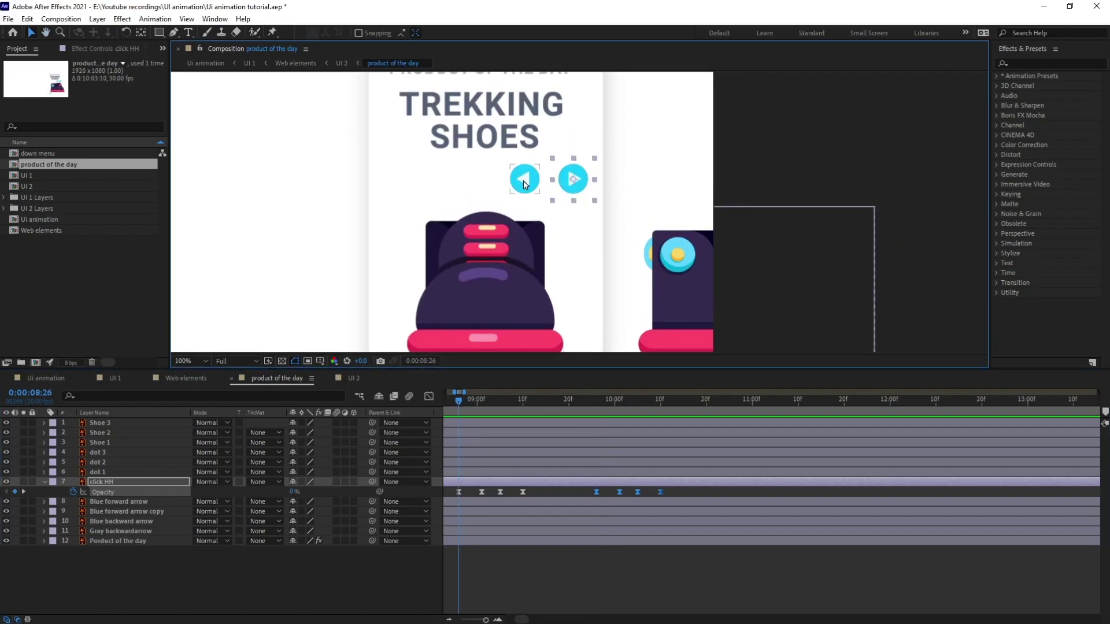
left_click(524, 179)
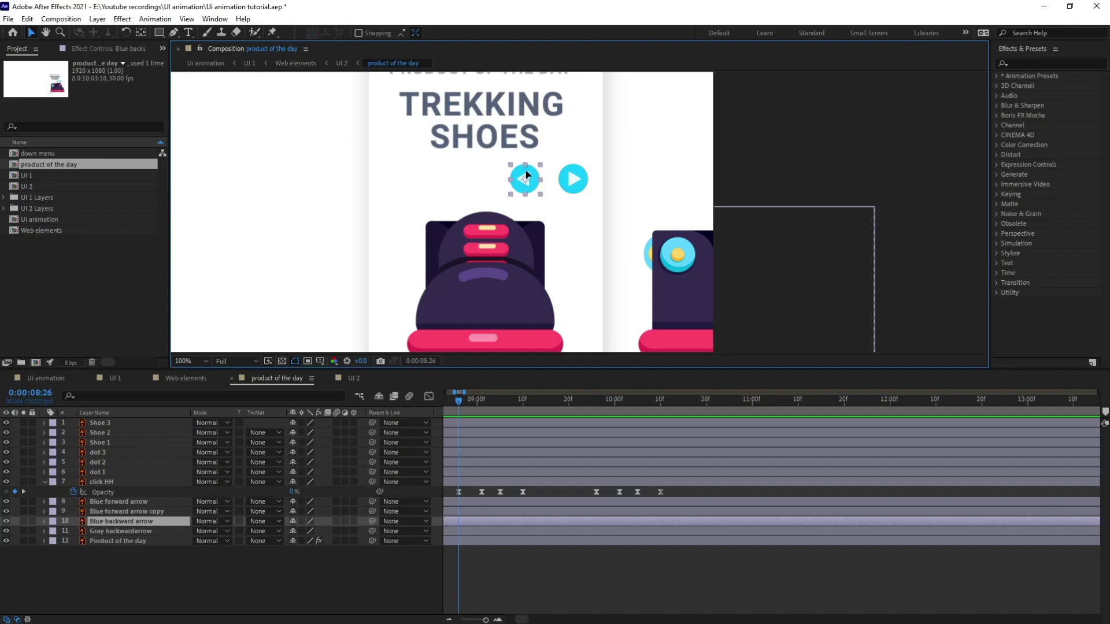
left_click_drag(526, 173, 660, 190)
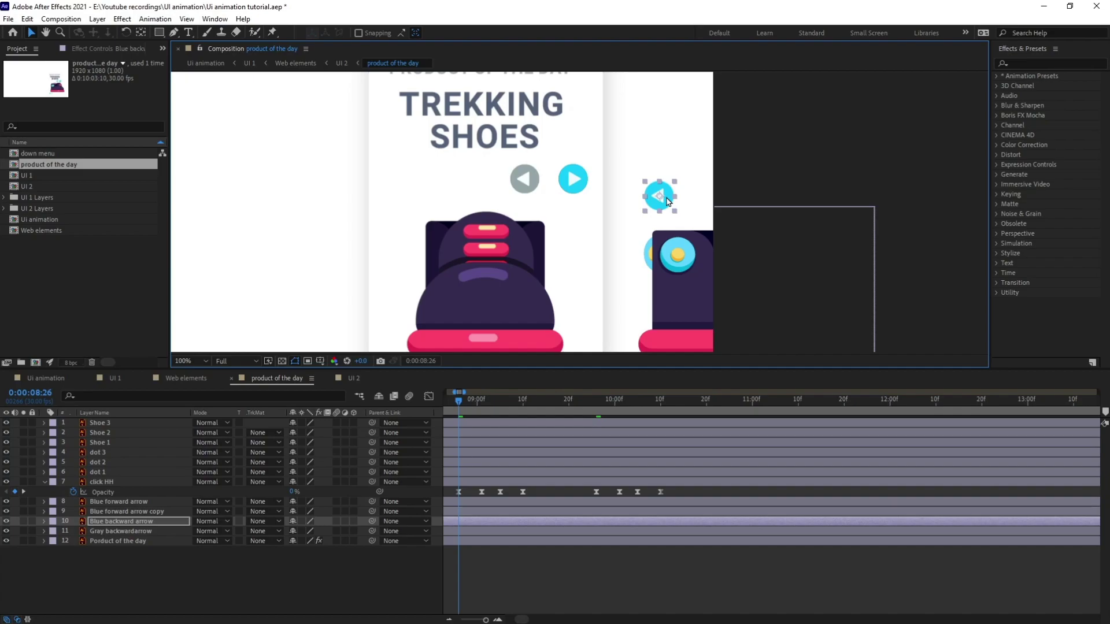
left_click_drag(668, 202, 533, 184)
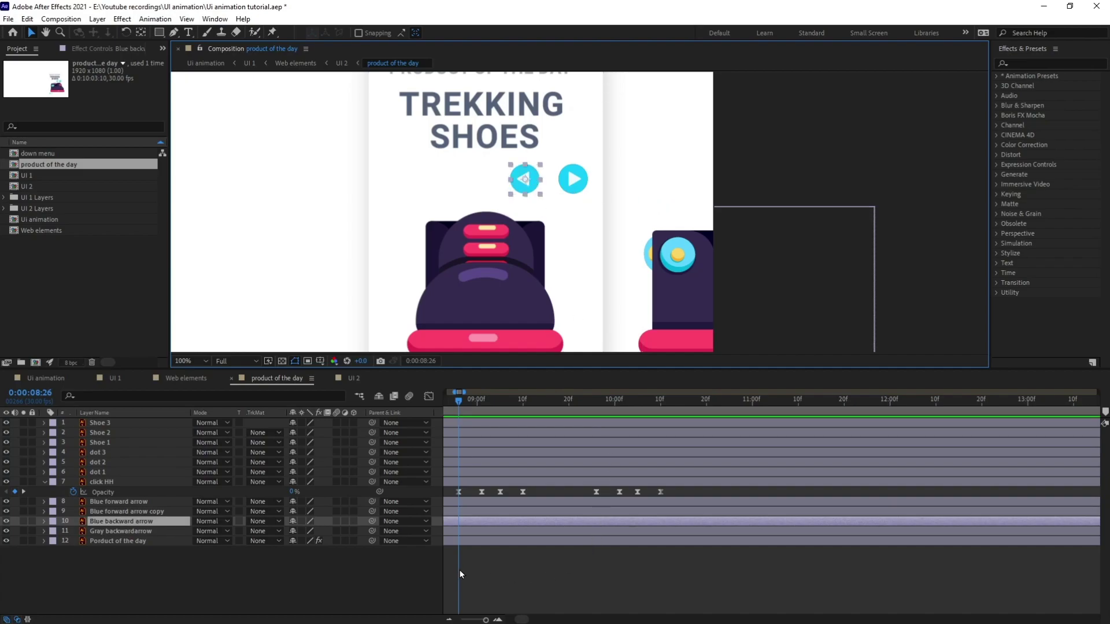
mouse_move(460, 400)
left_mouse_down()
mouse_move(509, 402)
mouse_move(463, 404)
left_mouse_up()
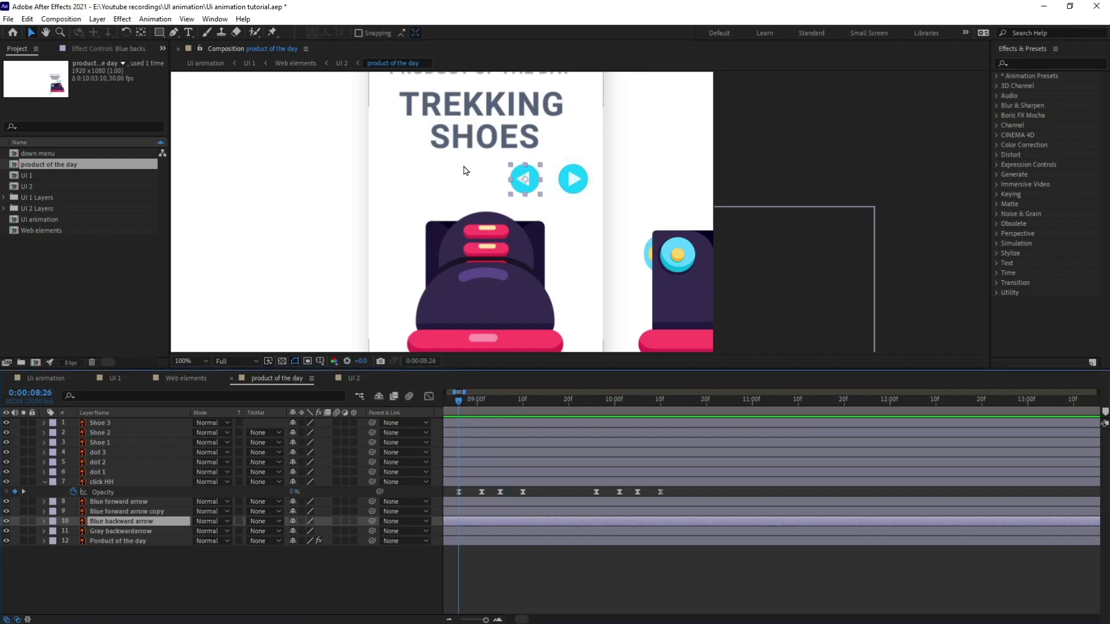
left_click_drag(529, 171, 563, 172)
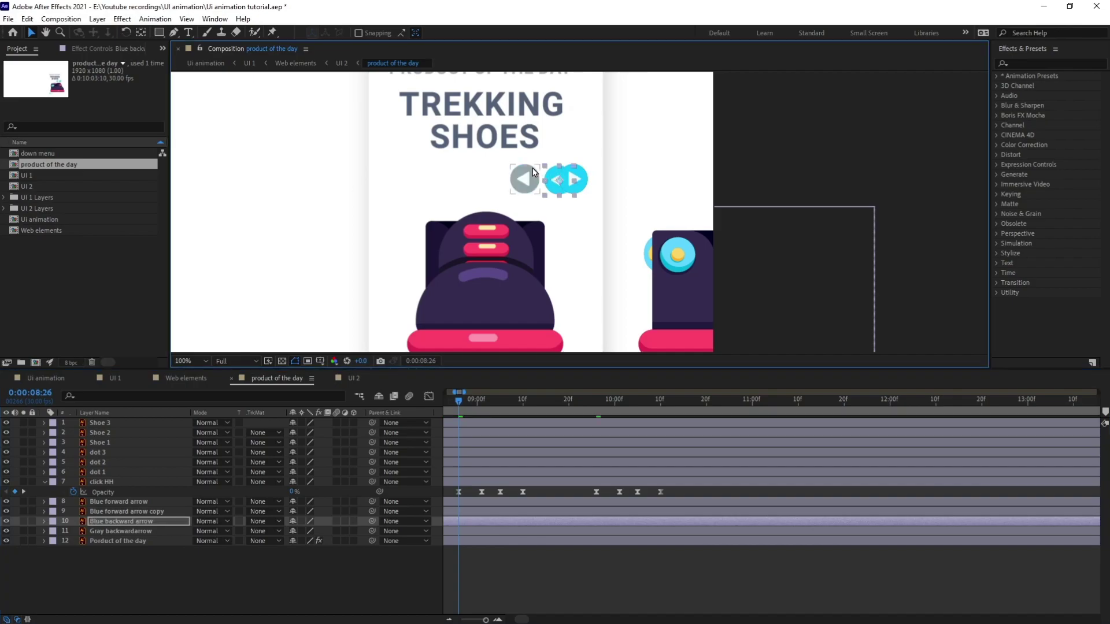
key("ctrl+z")
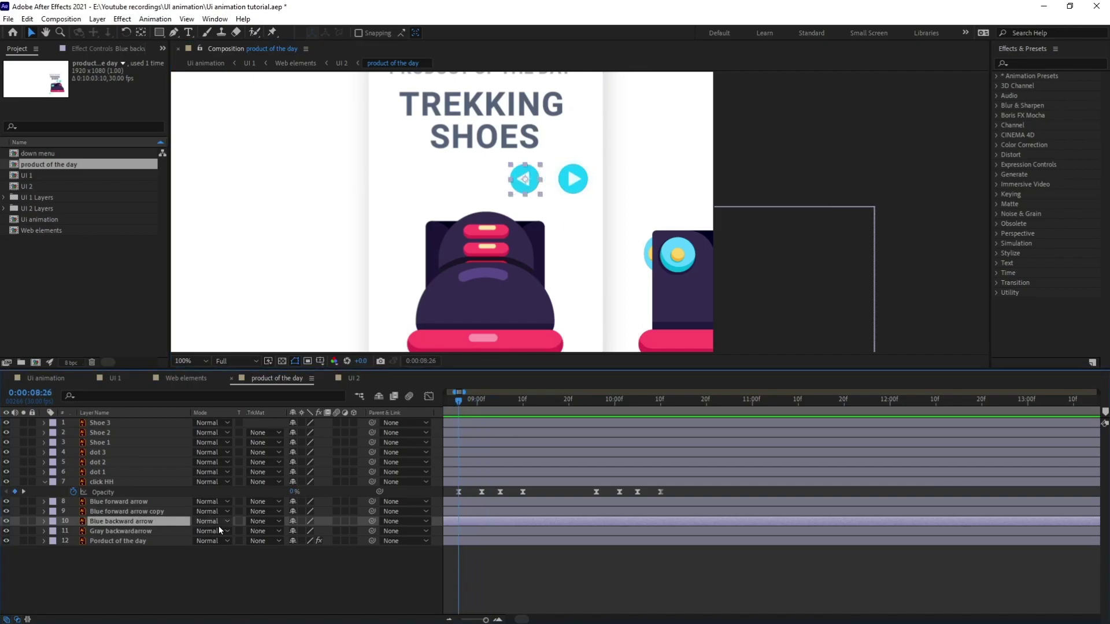
- Add Opacity keyframes to the Blue backward arrow layer at 0:00:08:26, 0:00:09:01 and 0:00:09:06
key("alt+shift+t")
key("Page_Down")
key("Page_Down")
key("Page_Down")
key("Page_Down")
key("Page_Down")
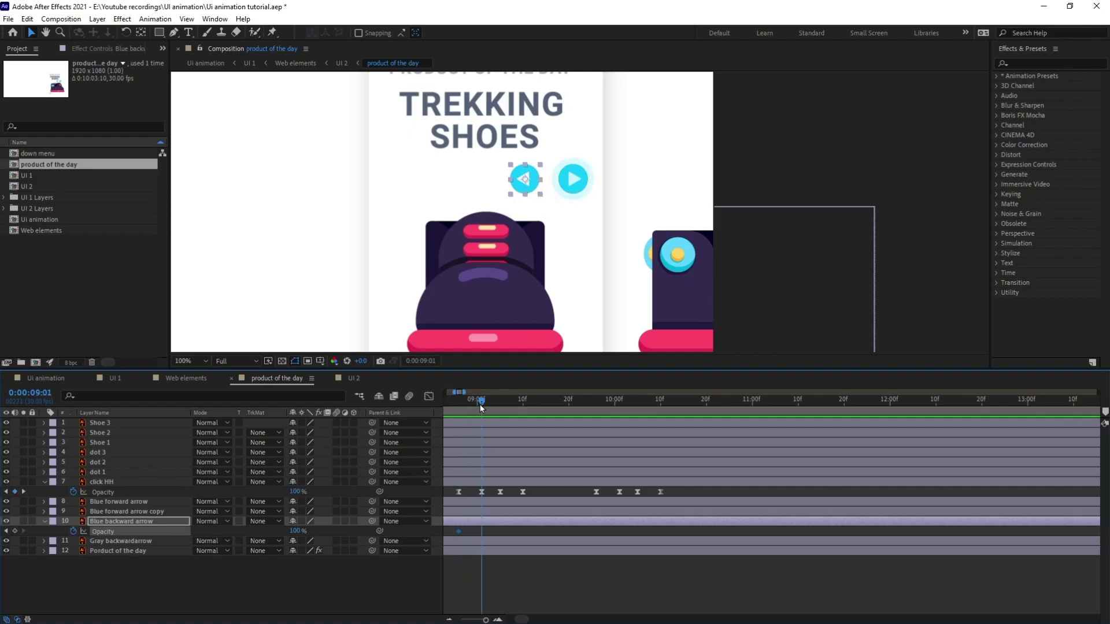
left_click(14, 532)
key("Page_Down")
key("Page_Down")
key("Page_Down")
key("Page_Down")
key("Page_Down")
left_click(14, 532)
- Set the Blue backward arrow's Opacity keyframe at 0:00:09:01 to 0% and preview the fade
left_click(5, 532)
left_click(294, 531)
type("0")
key("Return")
left_click(455, 400)
key("space")
key("space")
- Delete the Blue backward arrow's Opacity keyframe at 0:00:08:26 and preview its fade from gray to blue
left_click_drag(454, 401, 480, 402)
left_click_drag(469, 526, 478, 540)
left_click_drag(572, 583, 540, 586)
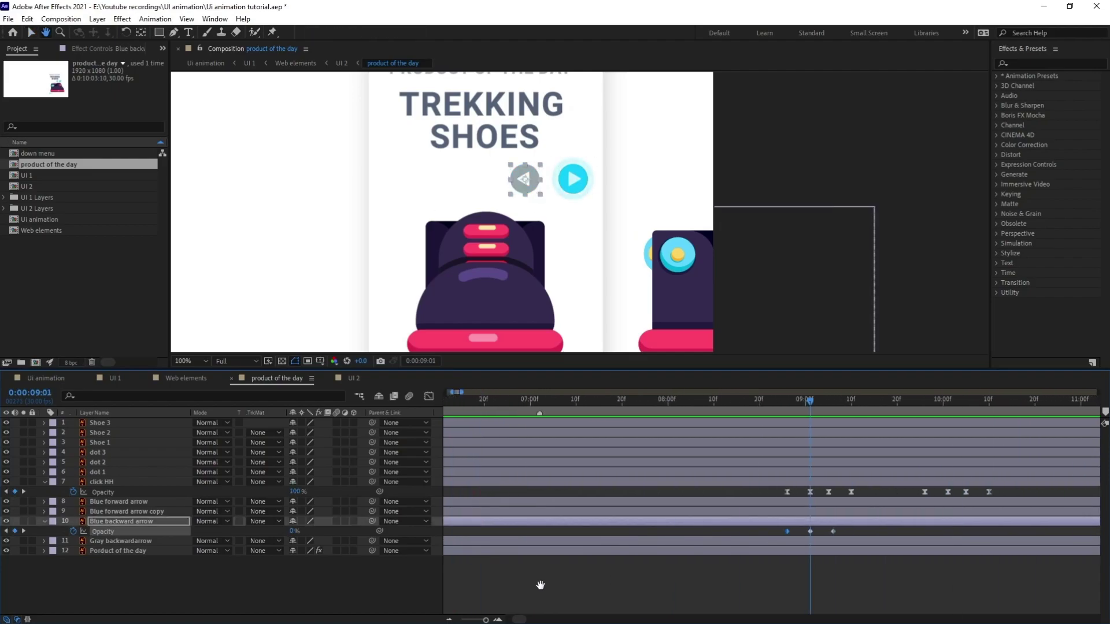
key("Delete")
left_click_drag(788, 559, 675, 578)
left_click_drag(730, 536, 694, 529)
right_click(698, 531)
mouse_move(746, 525)
left_click(878, 526)
left_click(660, 400)
key("space")
key("space")
- Fade out the Blue forward arrow with Opacity keyframes of 100% at 0:00:10:10 and 0% at 0:00:10:15
left_click_drag(660, 401, 835, 404)
left_click(609, 401)
left_click(705, 583)
left_click(584, 194)
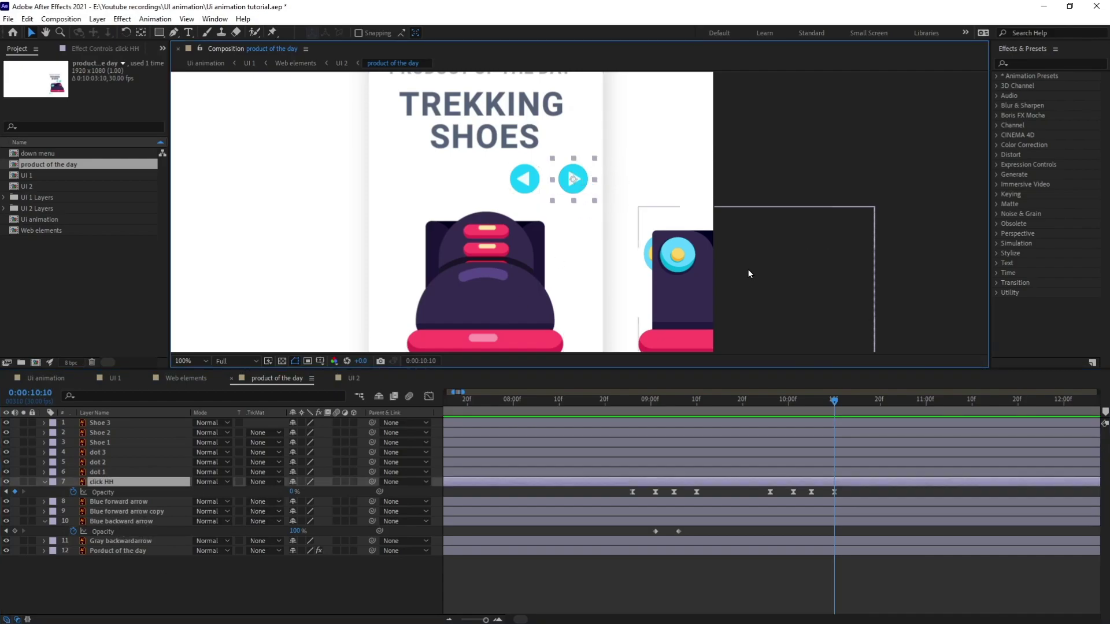
scroll(769, 269, "down", 2)
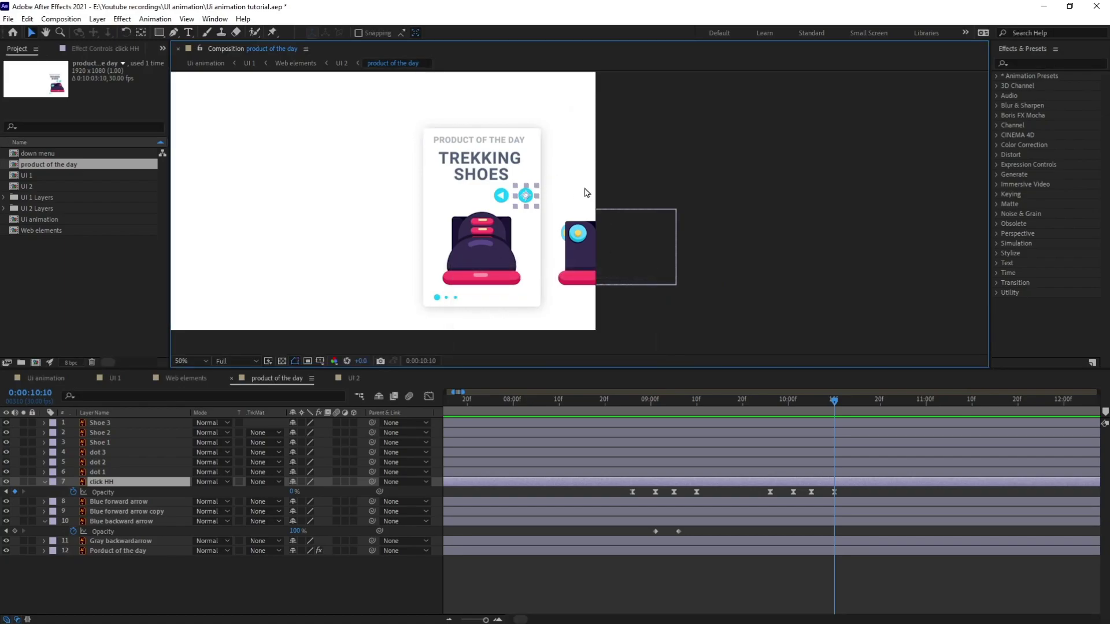
left_click(128, 515)
left_click(123, 503)
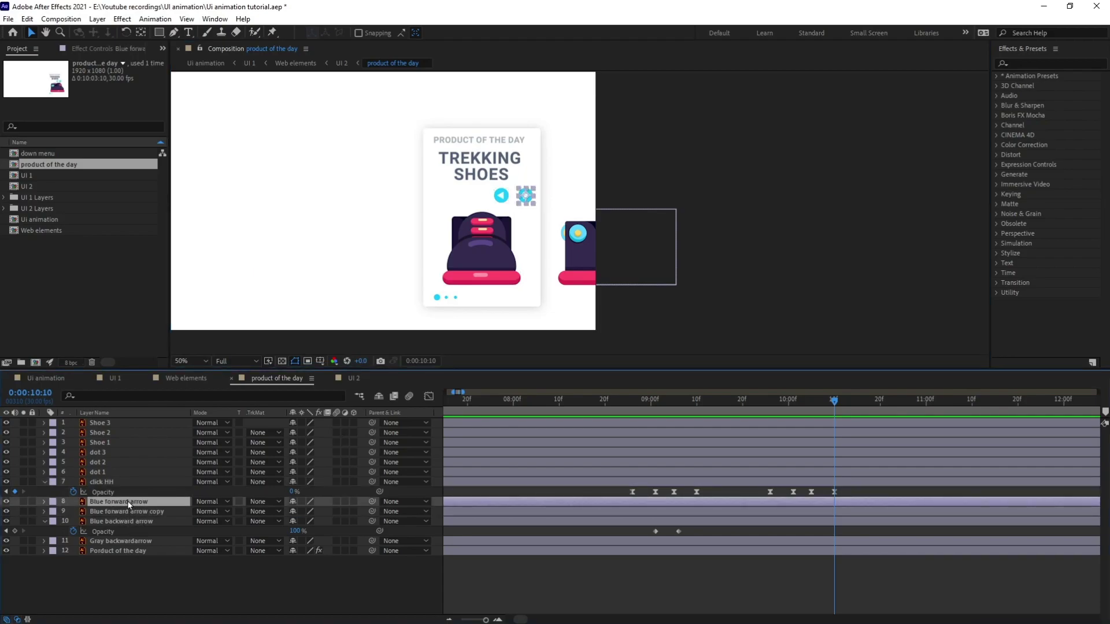
key("t")
left_click(73, 512)
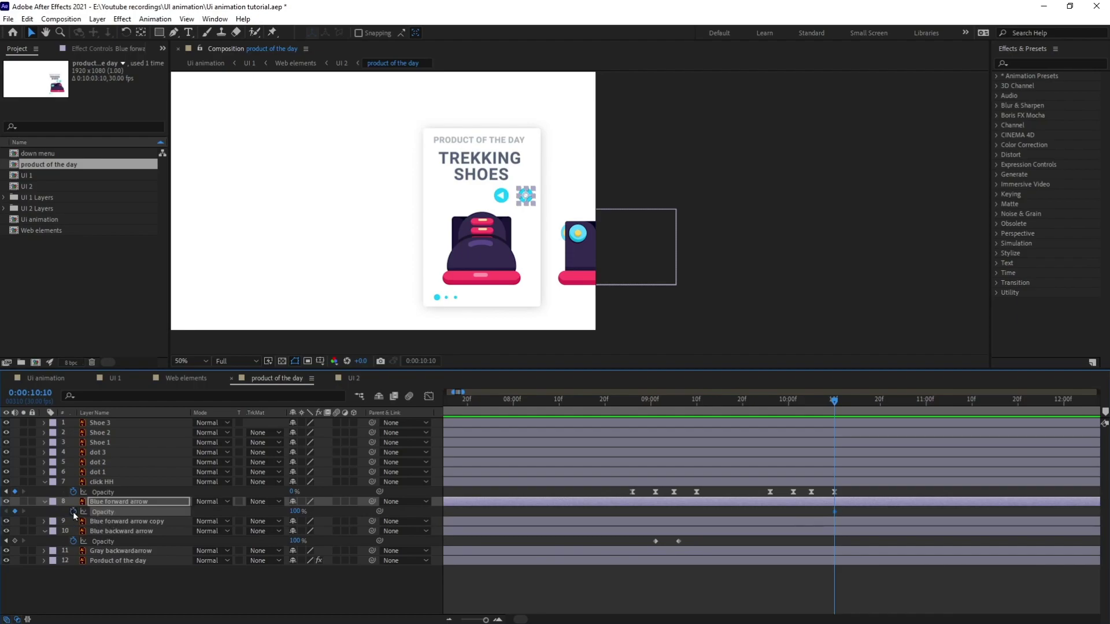
left_click(39, 399)
type("1015")
key("Return")
left_click_drag(296, 511, 171, 506)
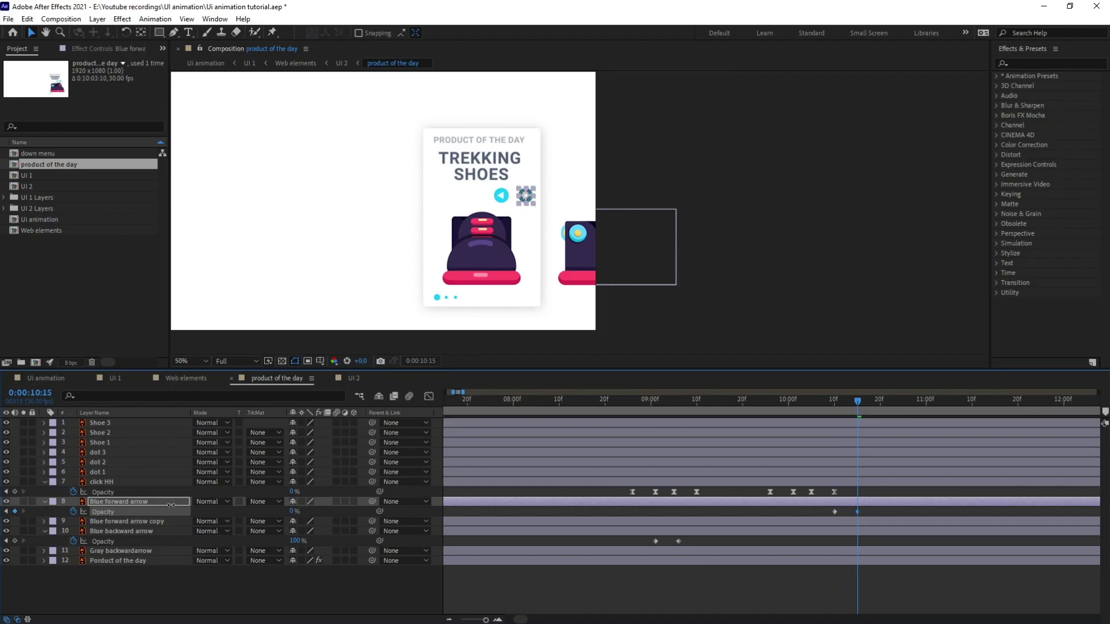
- Ease the Blue forward arrow's two Opacity keyframes and preview the fades of both arrows
left_click_drag(875, 508, 822, 515)
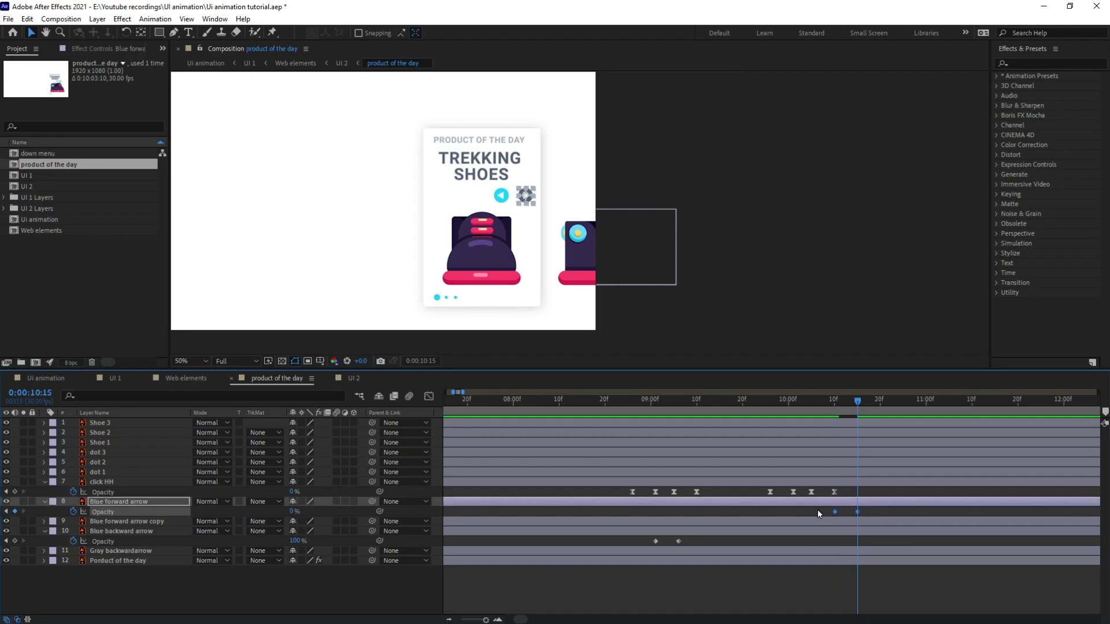
left_click(613, 400)
key("space")
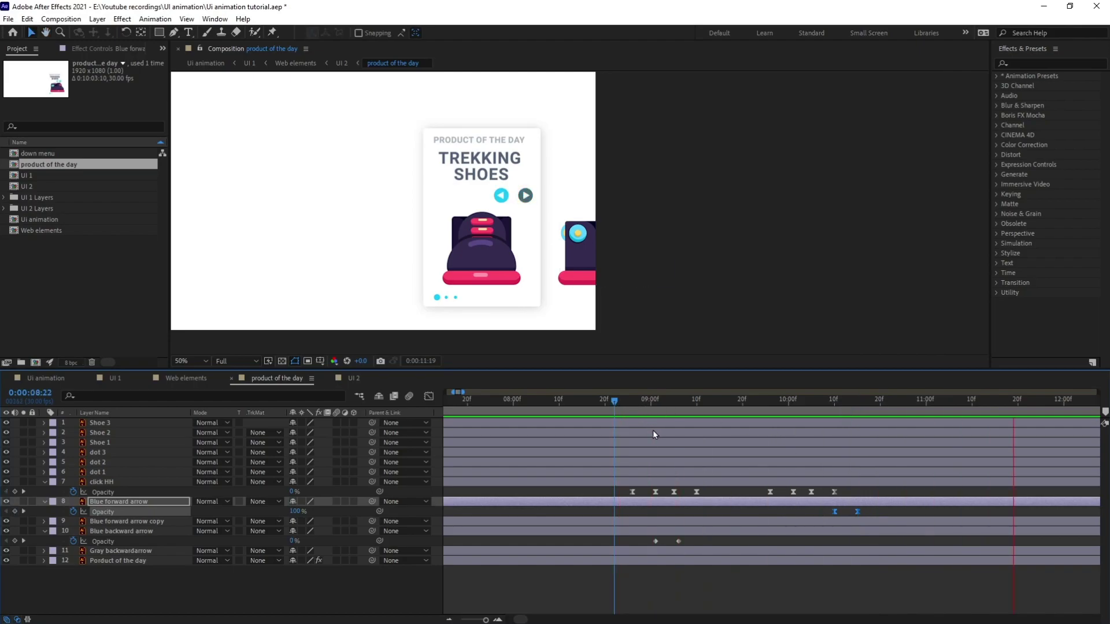
- Keyframe Shoe 1's Position at 0:00:09:01, removing the keyframe first placed at 0:00:08:26
left_click(632, 404)
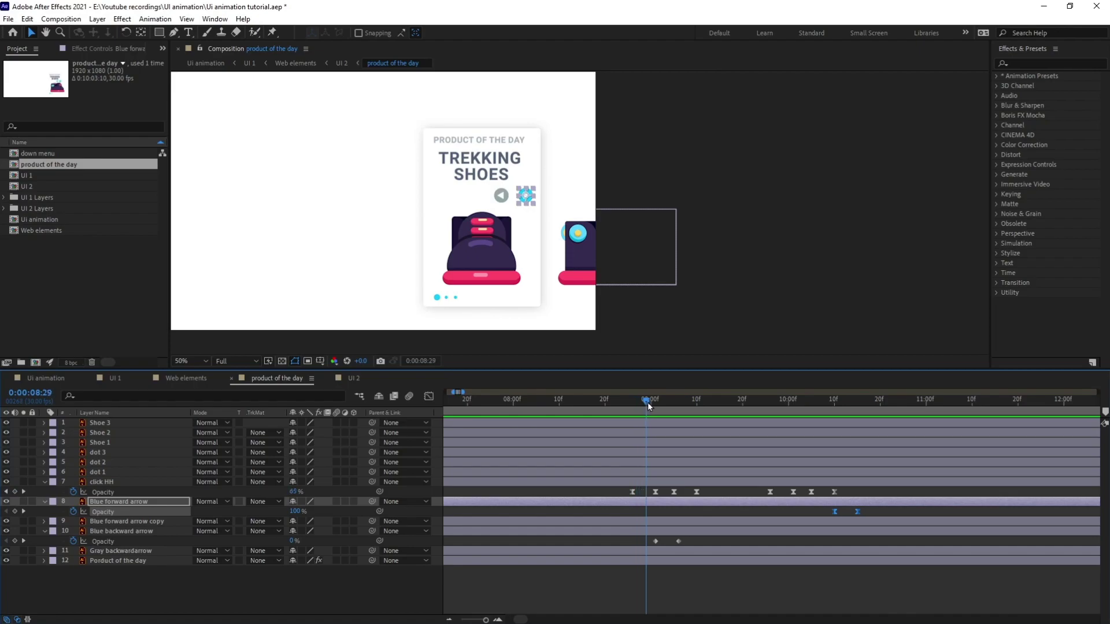
left_click(485, 237)
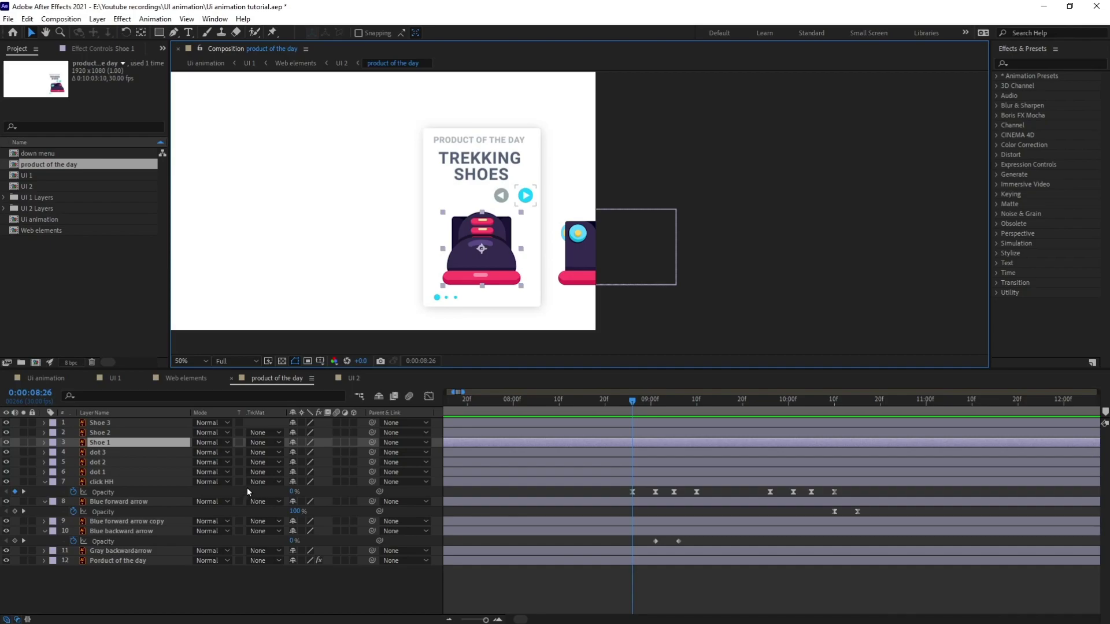
key("p")
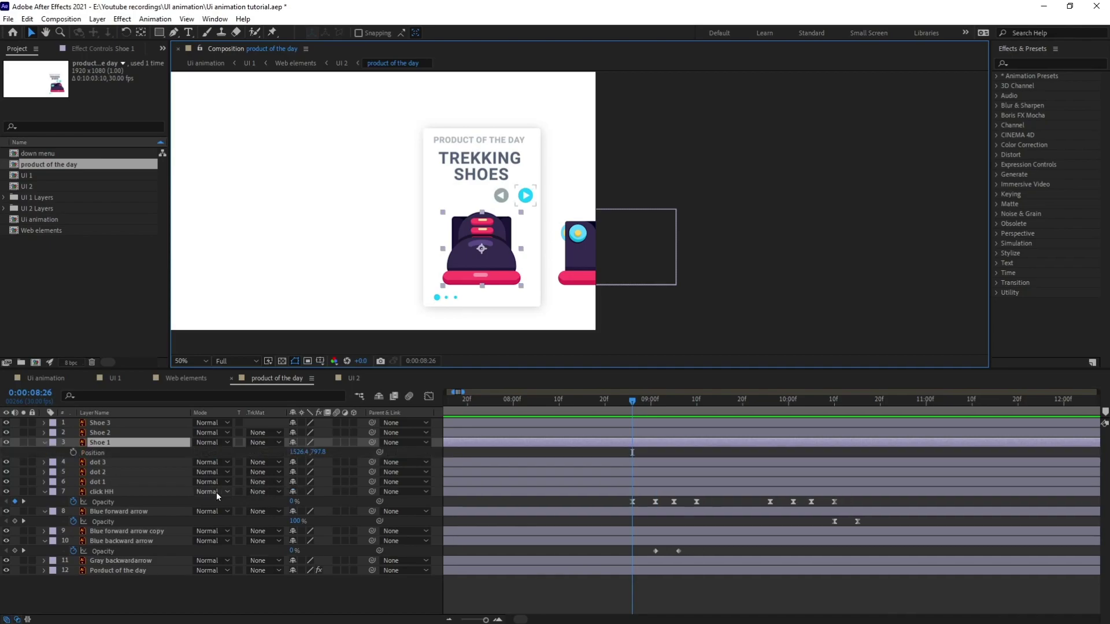
left_click(74, 453)
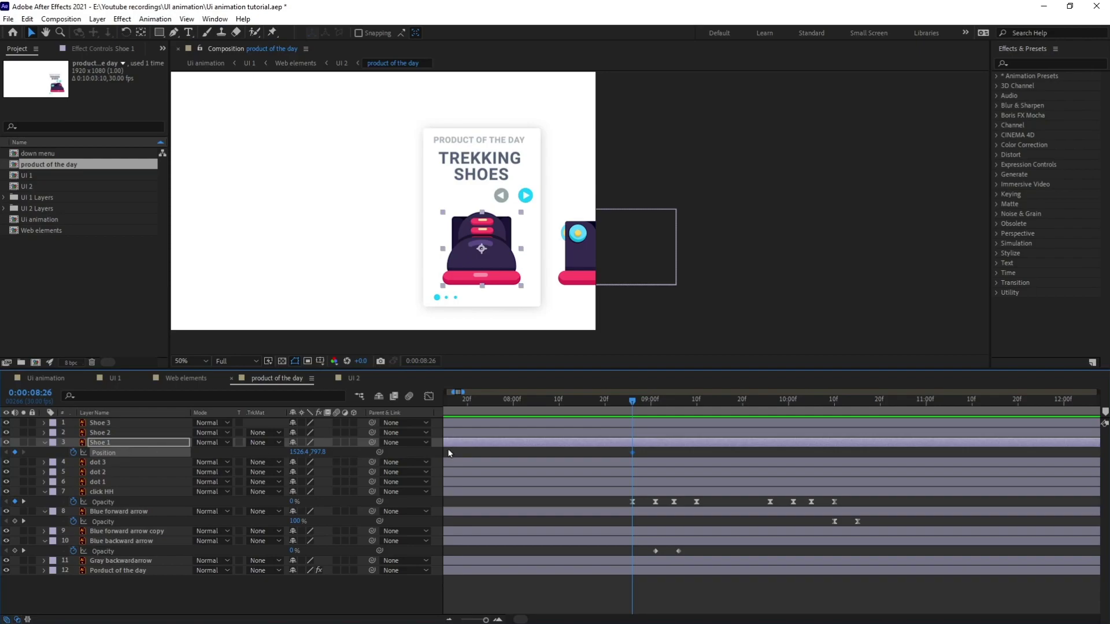
left_click_drag(643, 400, 655, 400)
left_click(14, 452)
key("Delete")
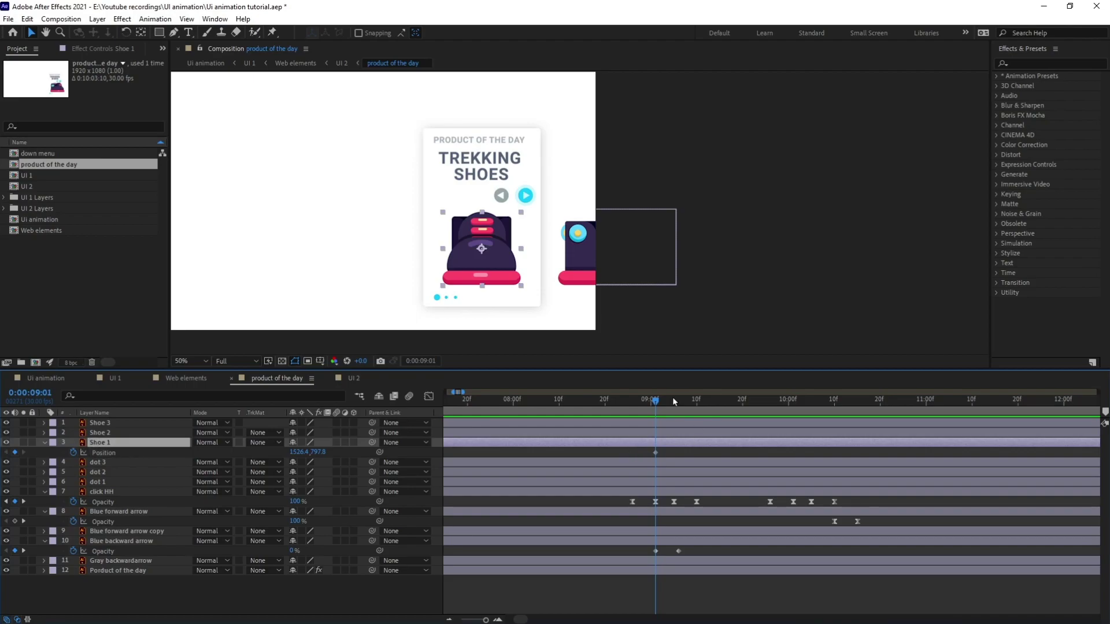
left_click(37, 395)
type("20")
key("Return")
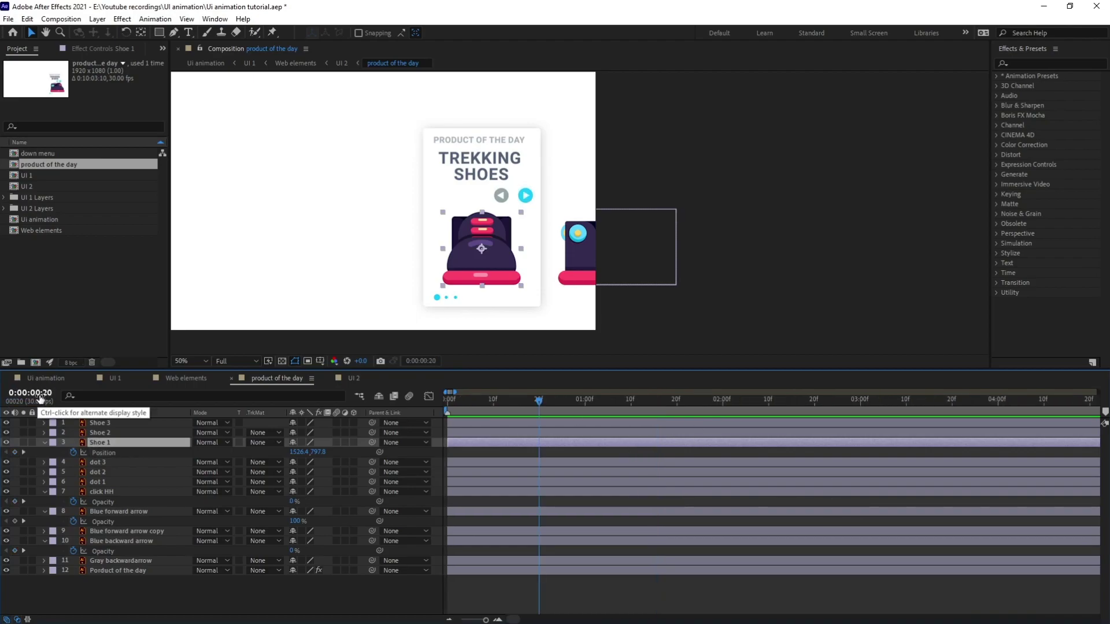
key("k")
key("k")
- At 0:00:09:11, move Shoe 1 horizontally out of the card's left side to Position 1144.4, 797.8
left_click(25, 394)
type("+10")
key("Return")
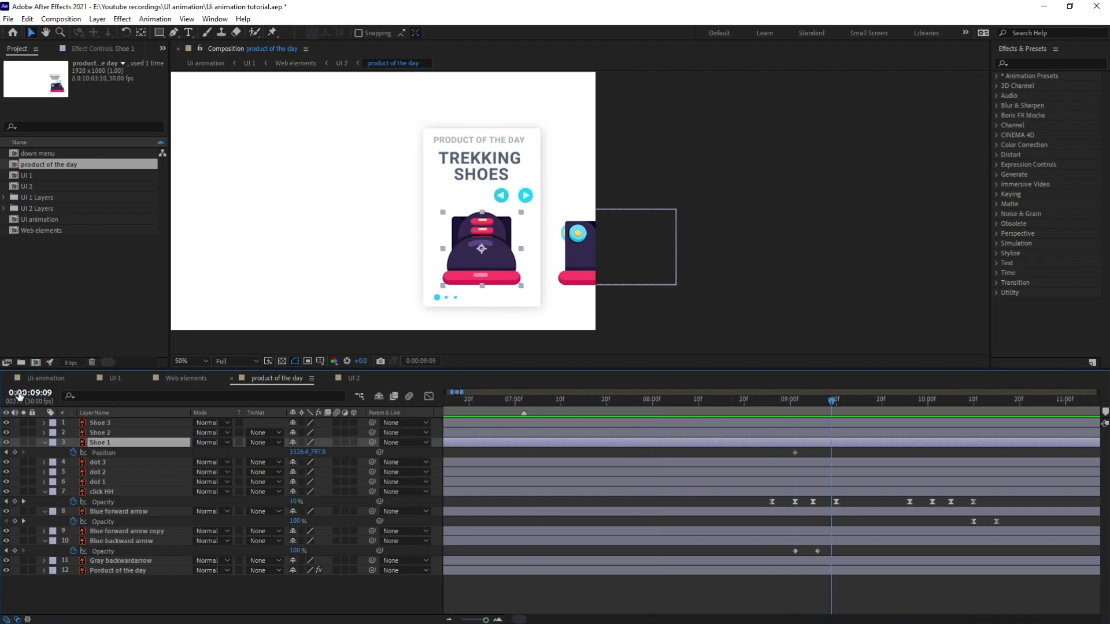
left_click_drag(488, 267, 383, 259)
key("Return")
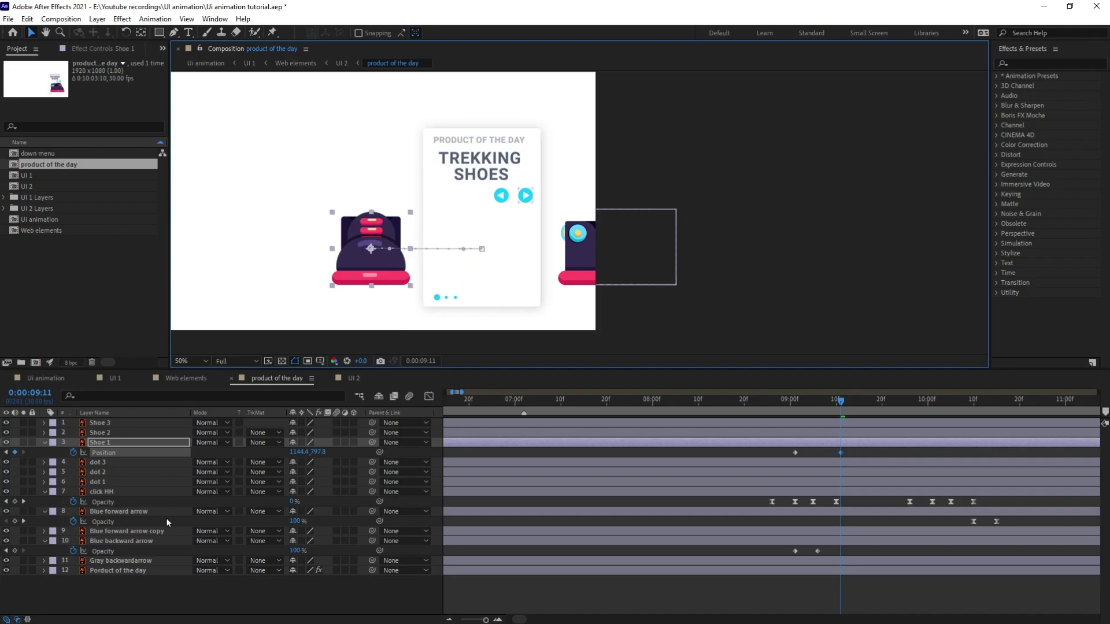
- Add a Position keyframe to Shoe 2 at 0:00:09:01, keeping the shoe at its original place outside the card
left_click(794, 402)
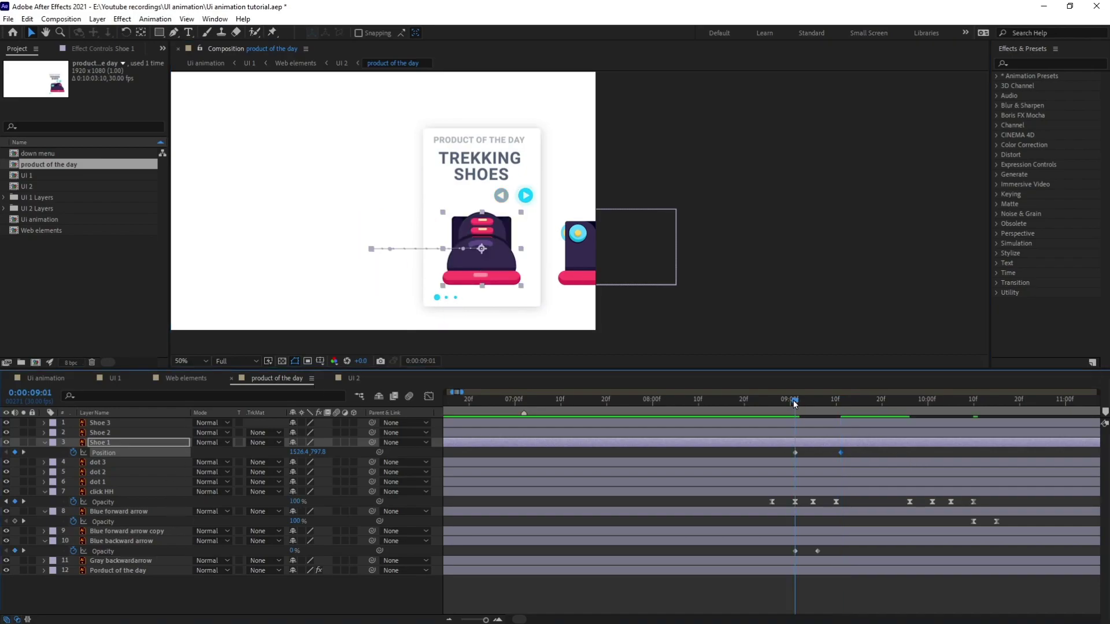
left_click(115, 434)
left_click_drag(595, 258, 504, 257)
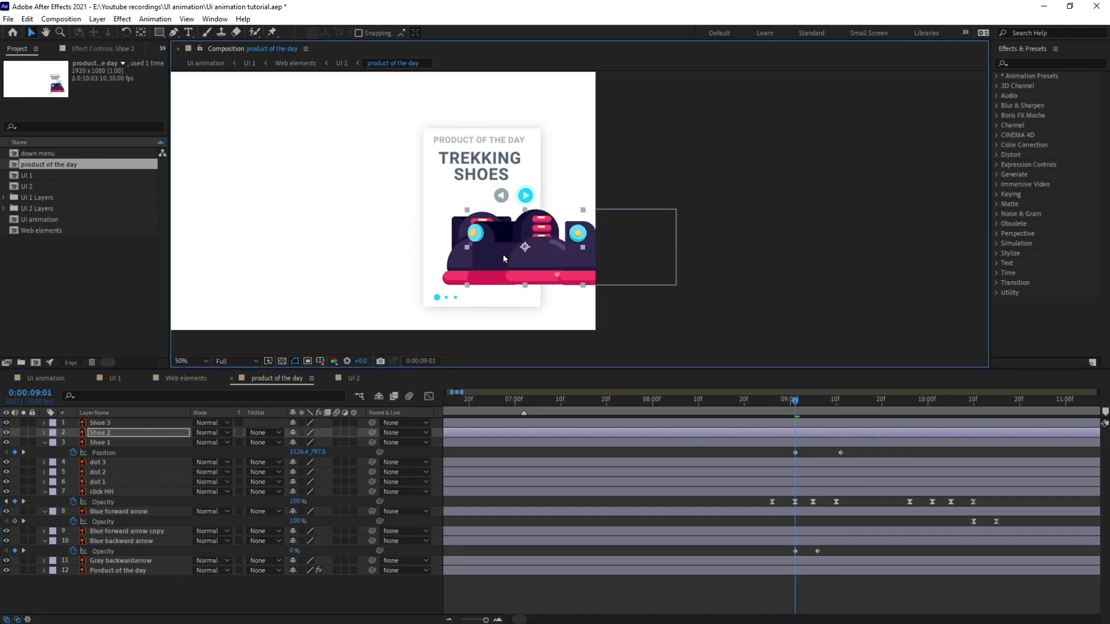
key("ctrl+z")
key("p")
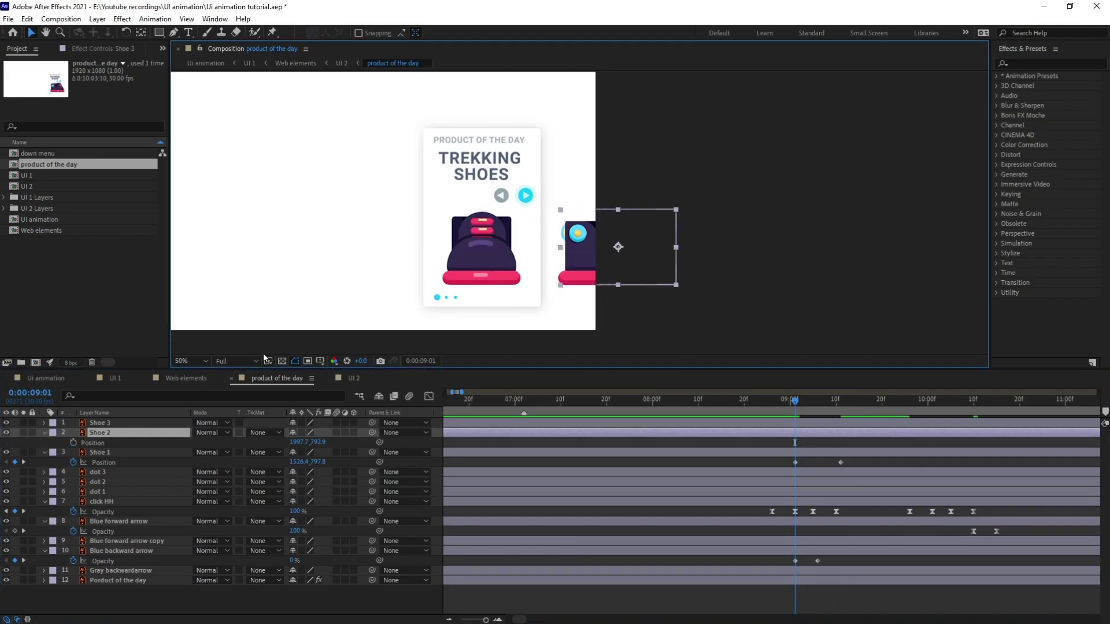
left_click(74, 443)
- At 0:00:09:11, slide Shoe 2 horizontally into the centre of the card, to Position 1525.7, 792.9
left_click_drag(796, 405, 840, 413)
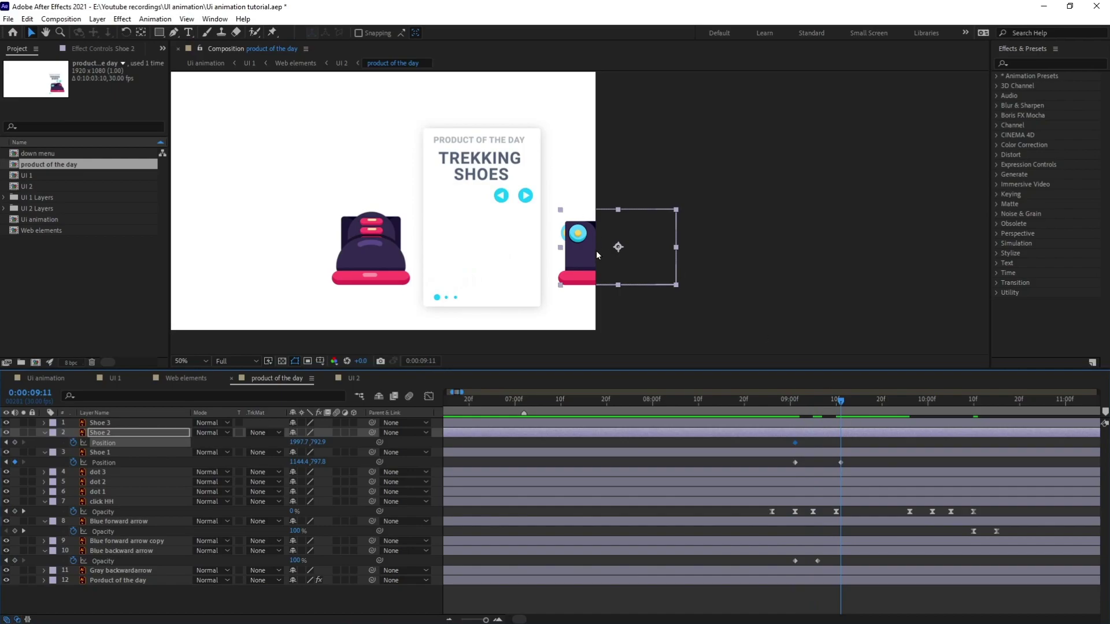
key("shift+Left")
key("shift+Left")
key("Left")
key("Left")
key("Left")
key("Left")
key("Left")
key("Left")
key("Left")
key("Left")
key("Left")
key("Left")
key("Left")
key("Left")
key("Left")
key("Left")
key("Left")
key("Left")
key("Left")
left_click_drag(558, 239, 437, 233)
- Ease the Position keyframes of both Shoe 1 and Shoe 2
key("space")
left_click_drag(921, 463, 882, 460)
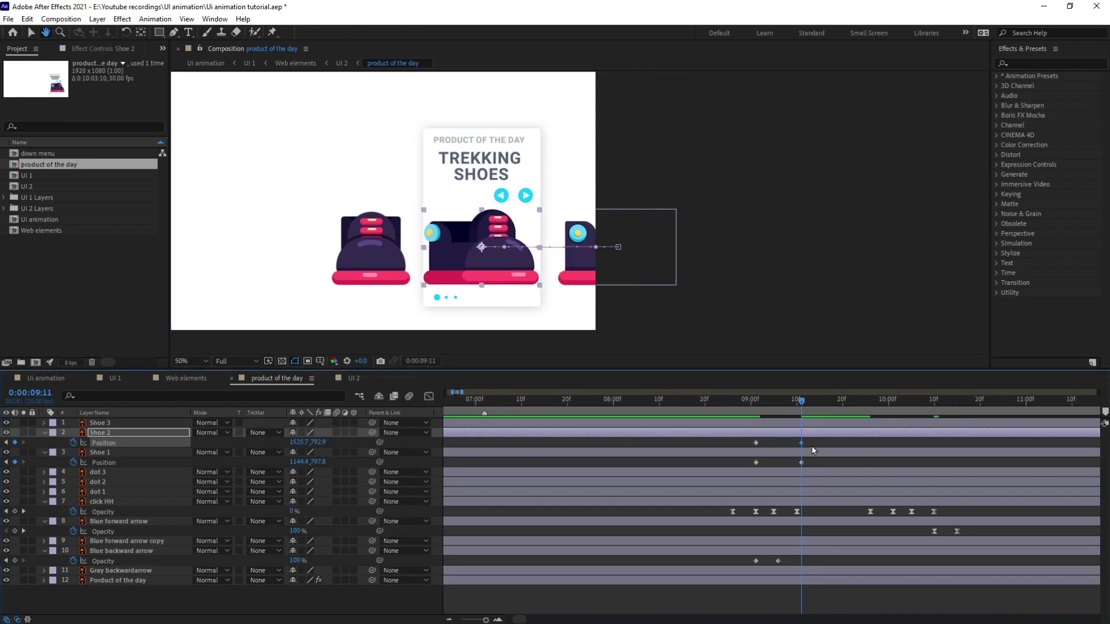
left_click_drag(813, 446, 734, 466)
key("F9")
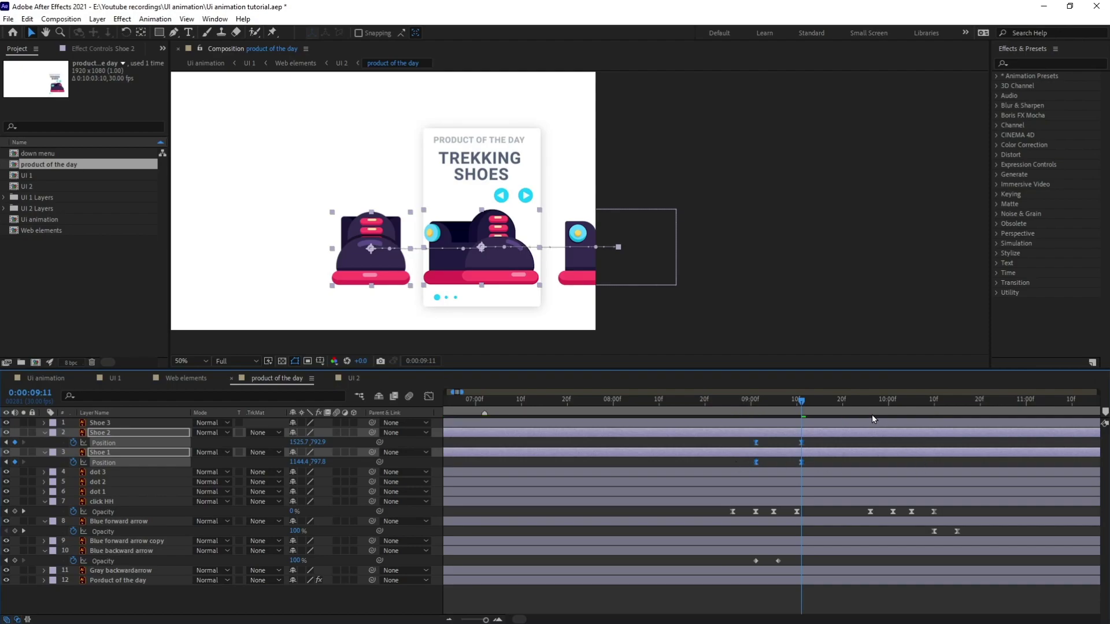
left_click_drag(863, 401, 894, 406)
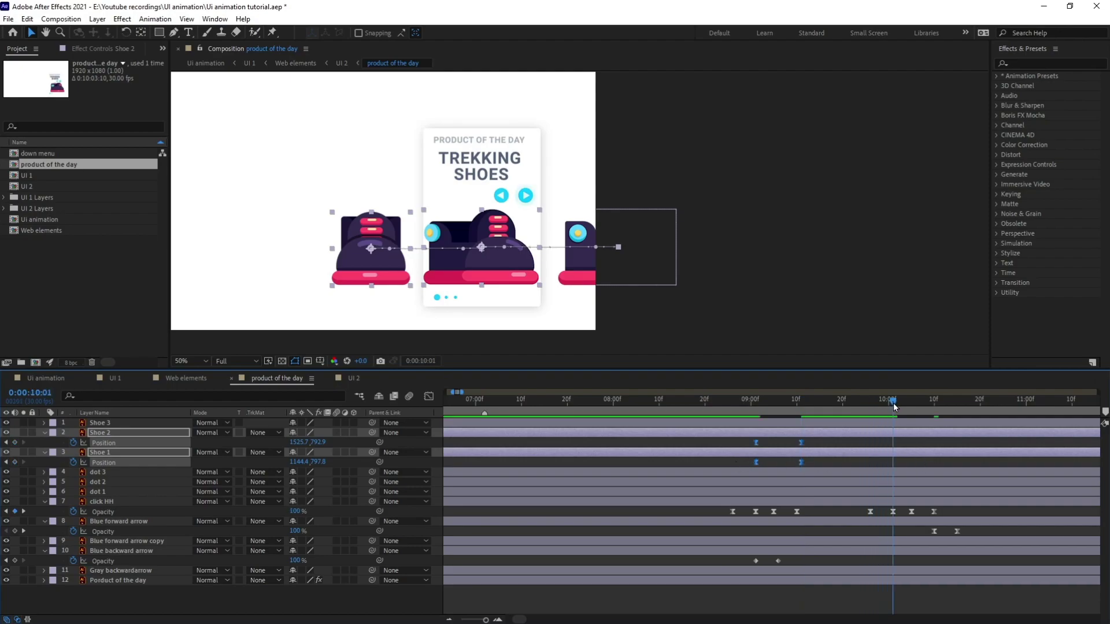
- Add a Position keyframe to Shoe 2 at 0:00:10:01, and remove the surplus Shoe 1 Position keyframe at the same time
left_click(15, 442)
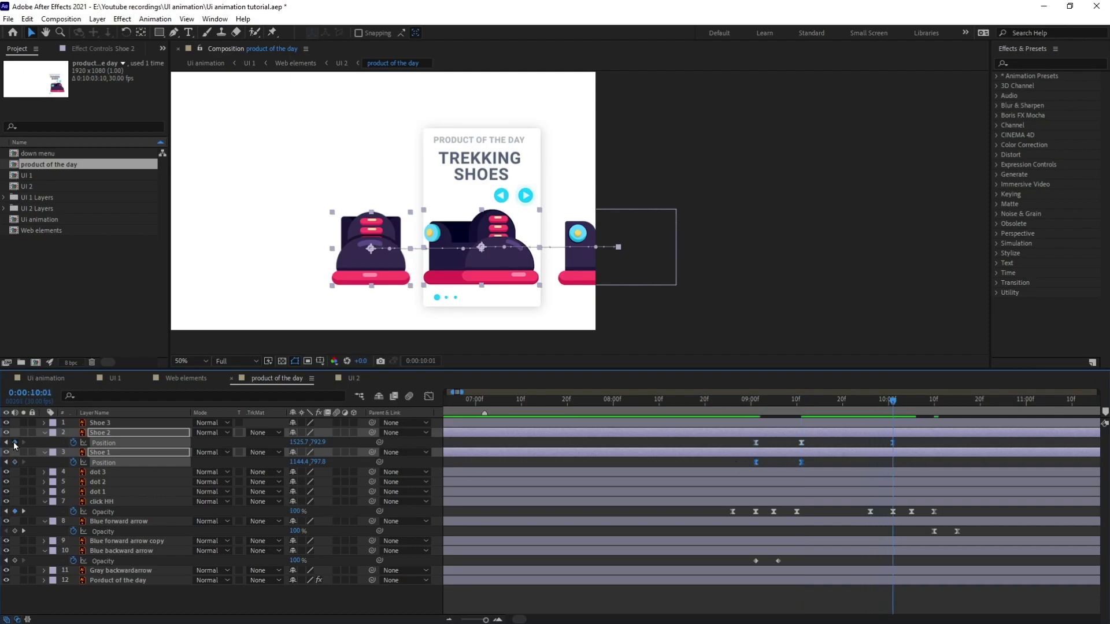
left_click(849, 442)
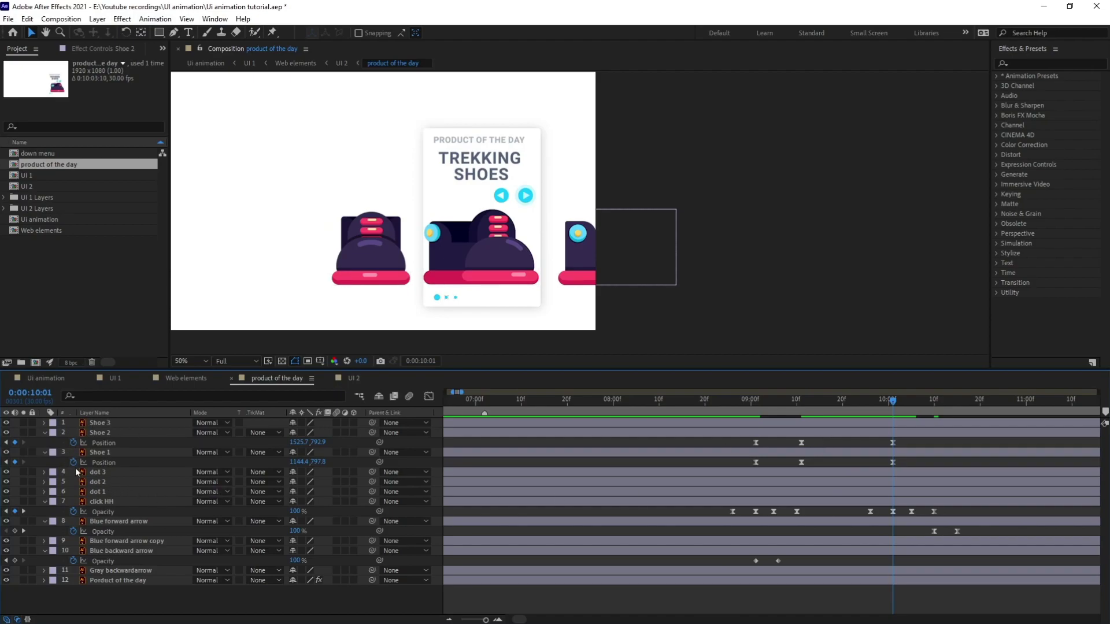
left_click(124, 455)
left_click(15, 462)
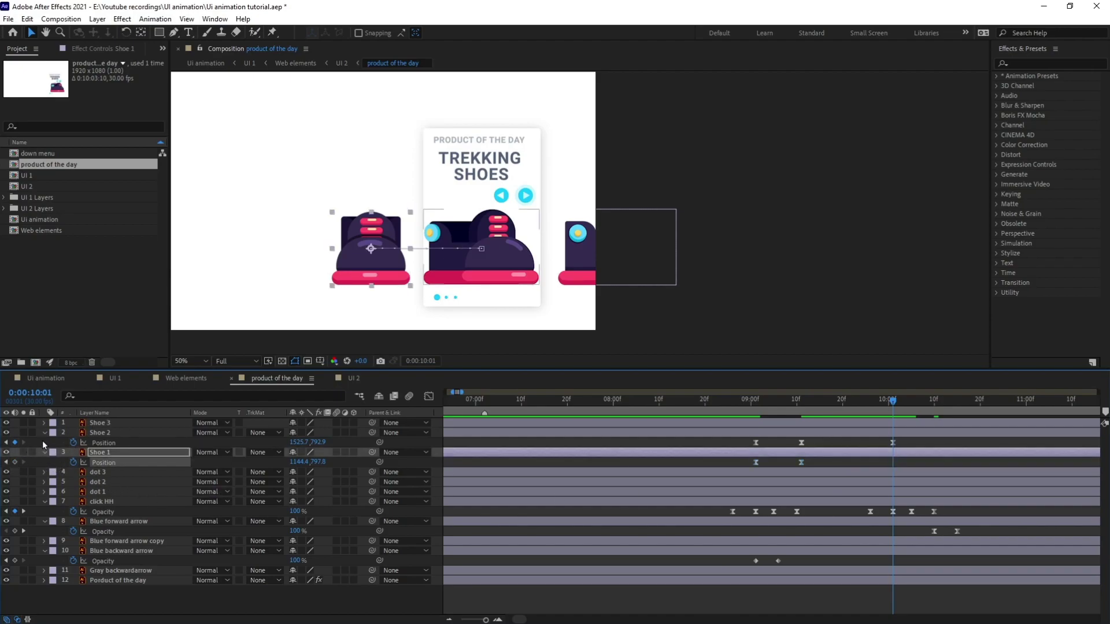
- Start Position keyframing on Shoe 3 at 0:00:10:01, with the shoe at its original place outside the card
left_click(95, 424)
key("p")
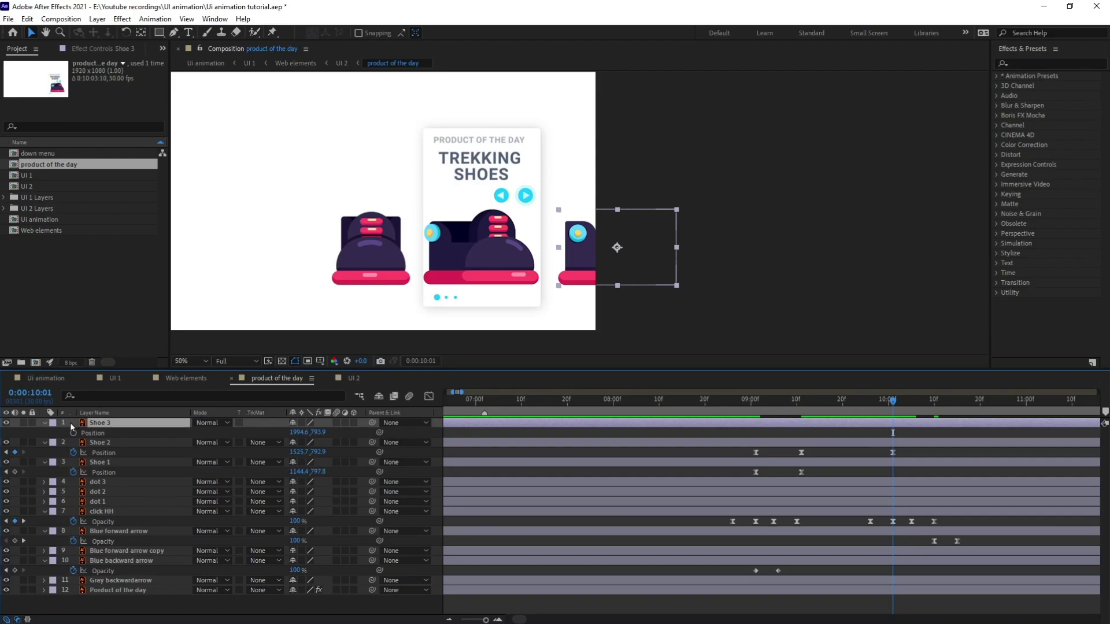
left_click(73, 431)
- At 0:00:10:11, move Shoe 2 out of the card to Position 1099.7, 792.9 and slide Shoe 3 into it at 1528.6, 793.9
left_click(102, 422)
left_click(36, 393)
type("1011")
key("Return")
left_click(478, 265)
left_click_drag(478, 265, 354, 264)
left_click(607, 252)
left_click_drag(644, 262, 509, 255)
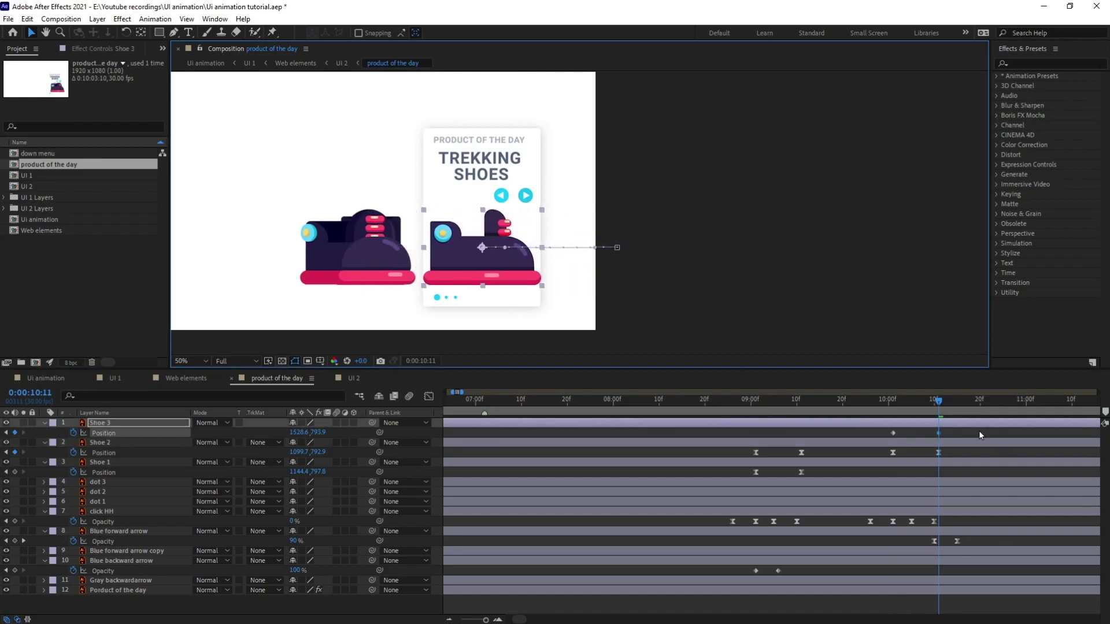
- Ease the Position keyframes of Shoe 3 and the second pair of Shoe 2, and preview the shoe changes
left_click_drag(979, 430, 883, 456)
key("F9")
left_click(714, 401)
scroll(714, 252, "down", 2)
key("space")
key("space")
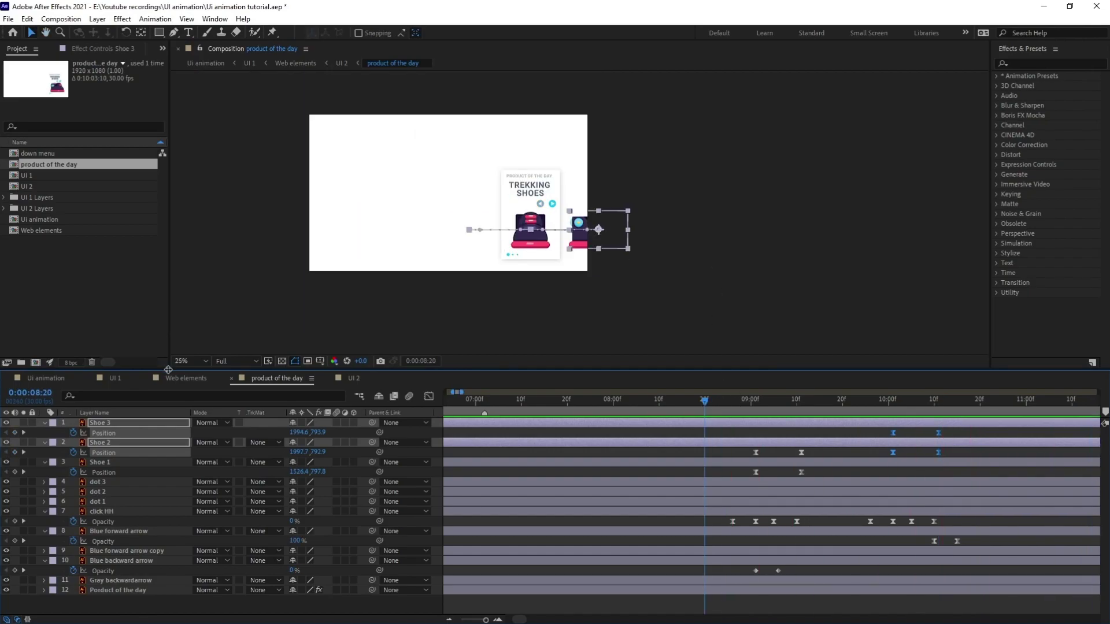
- Play back the Web elements composition, examining the product card's shoes and pagination dots, and check the UI 2 composition
left_click(178, 382)
left_click_drag(726, 403, 703, 405)
scroll(712, 293, "down", 2)
key("space")
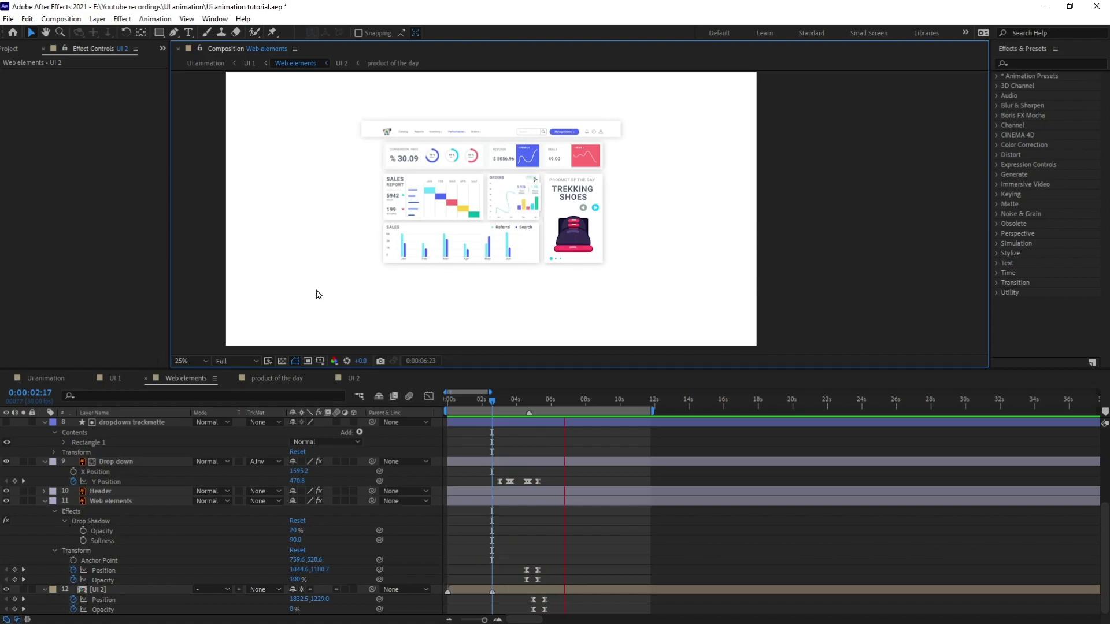
key("space")
scroll(562, 278, "up", 2)
key("space")
left_click_drag(589, 284, 592, 267)
scroll(540, 292, "up", 2)
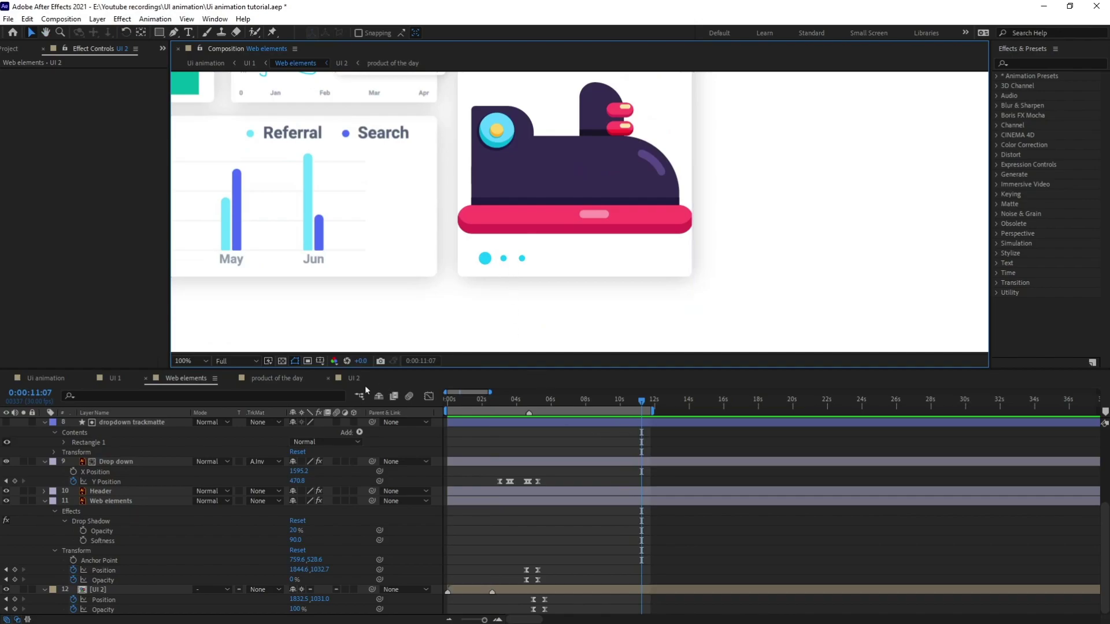
left_click(351, 381)
left_click_drag(636, 404, 862, 411)
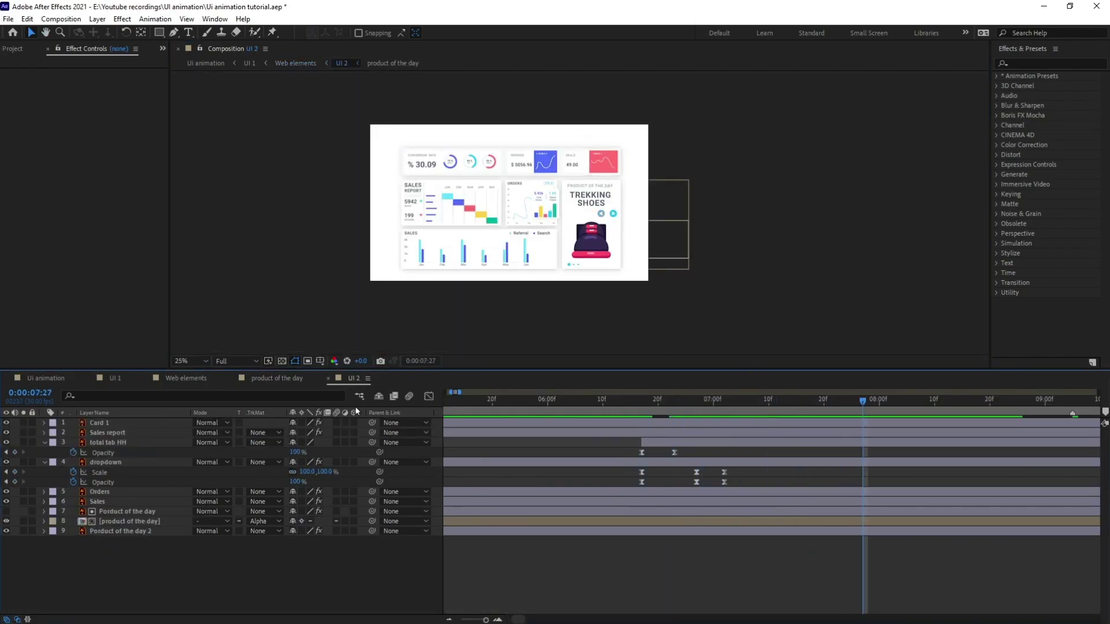
- In the product of the day composition at 0:00:09:01, show the rulers and place horizontal guides at the upper and lower edges of the small and large dots
left_click(261, 379)
left_click_drag(978, 426, 630, 415)
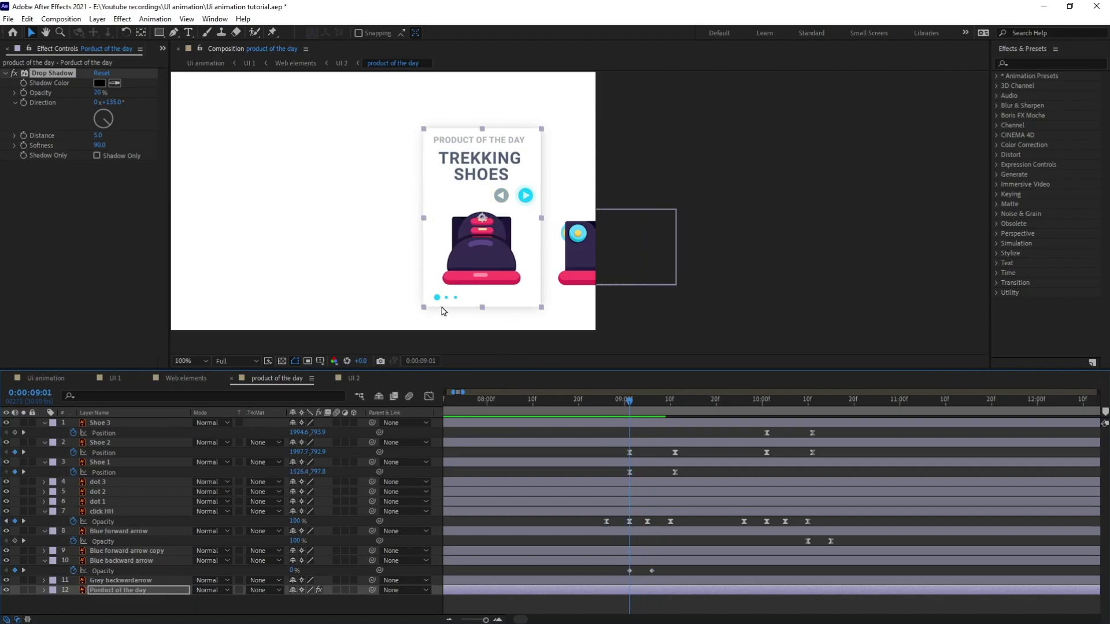
scroll(443, 311, "up", 4)
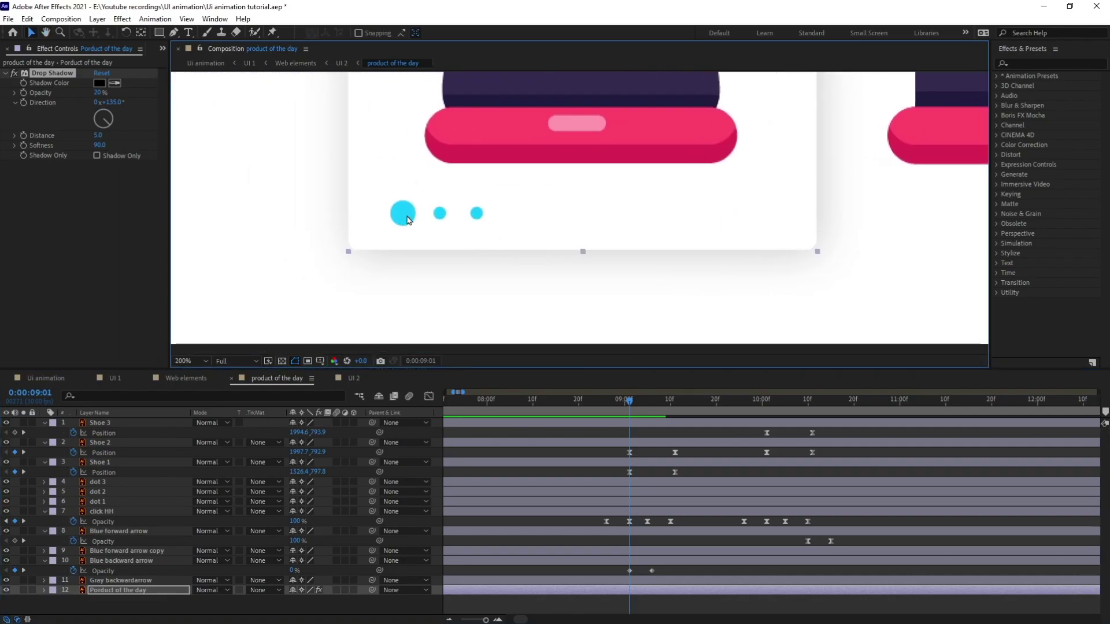
left_click(109, 502)
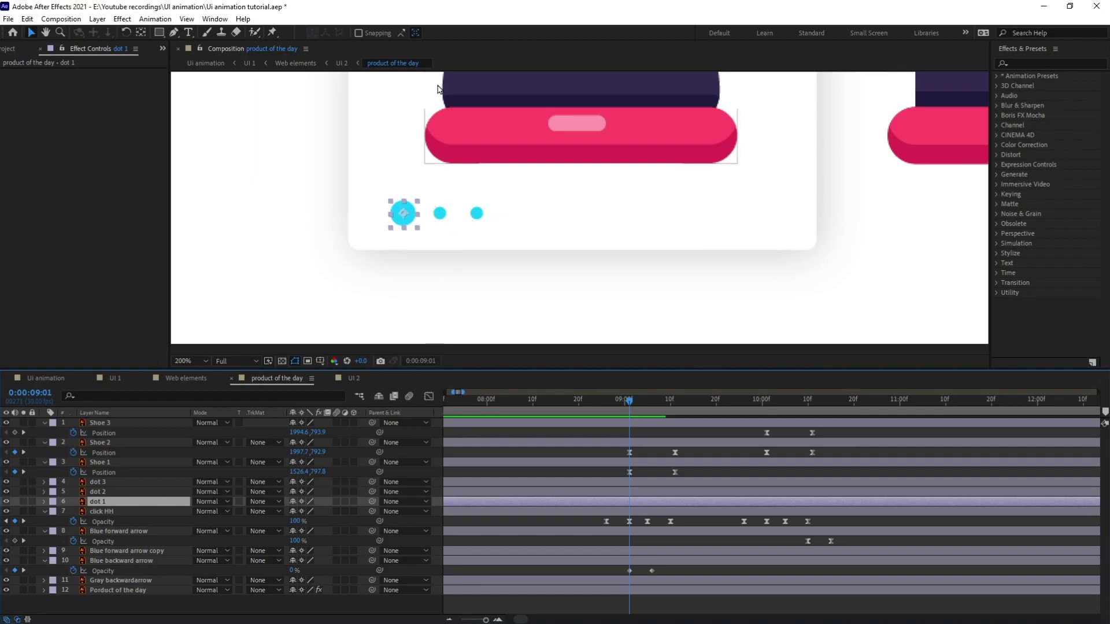
key("ctrl+r")
left_click_drag(443, 76, 439, 212)
scroll(454, 255, "up", 2)
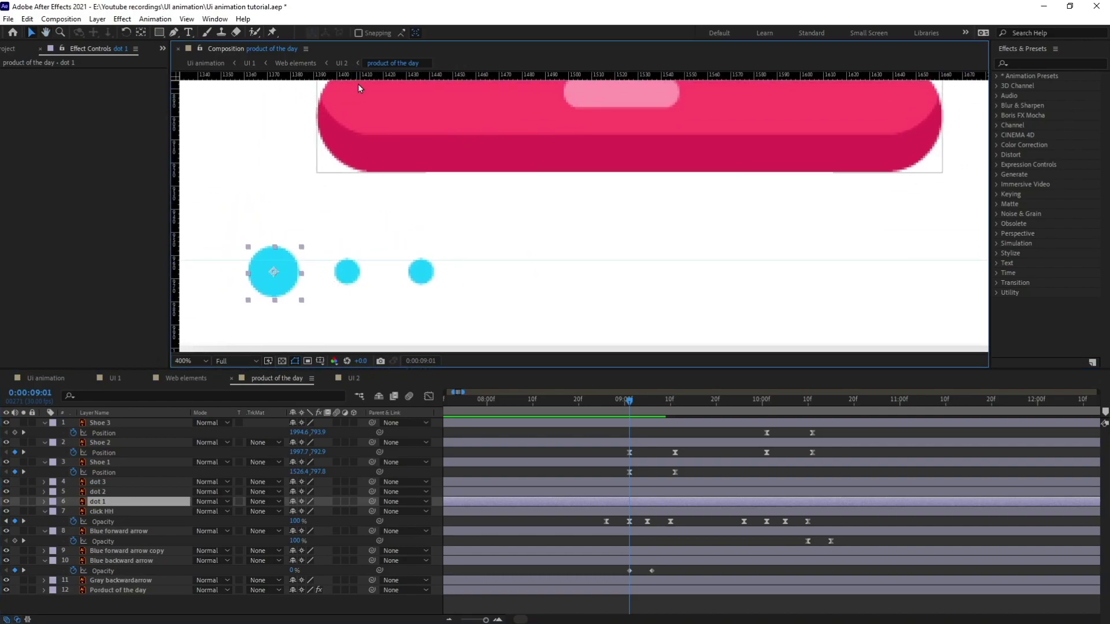
left_click_drag(359, 77, 354, 286)
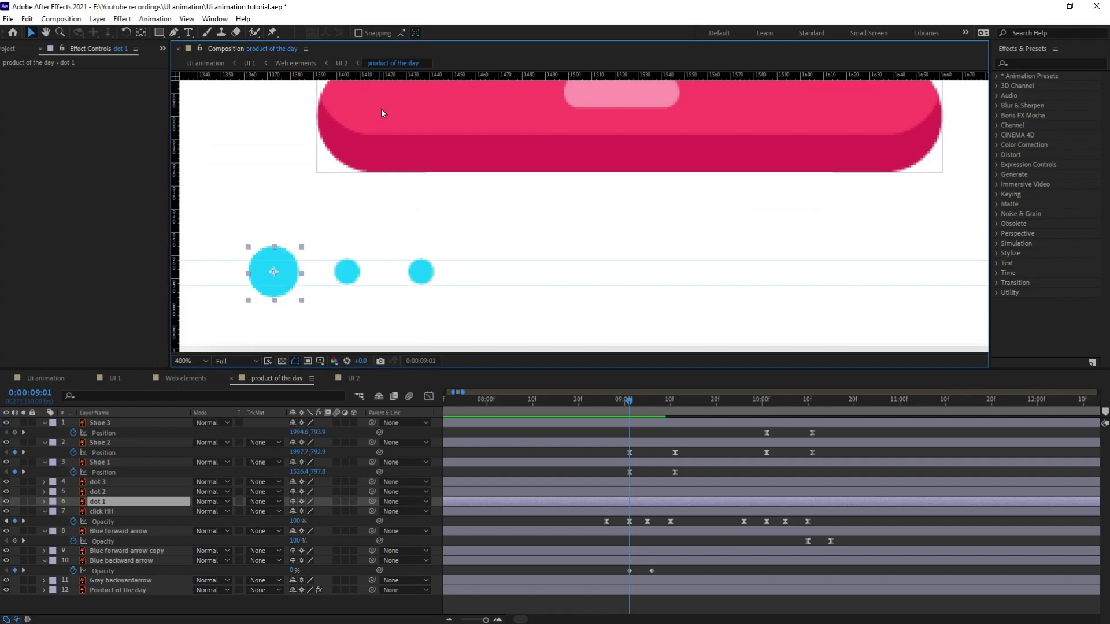
left_click_drag(388, 77, 353, 247)
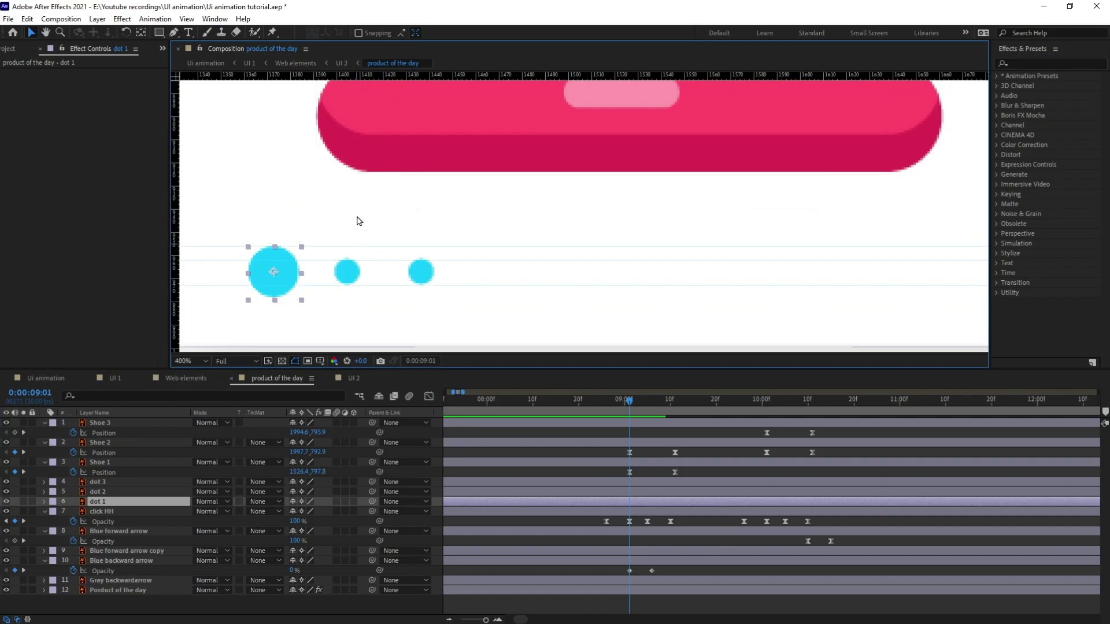
left_click_drag(379, 76, 363, 296)
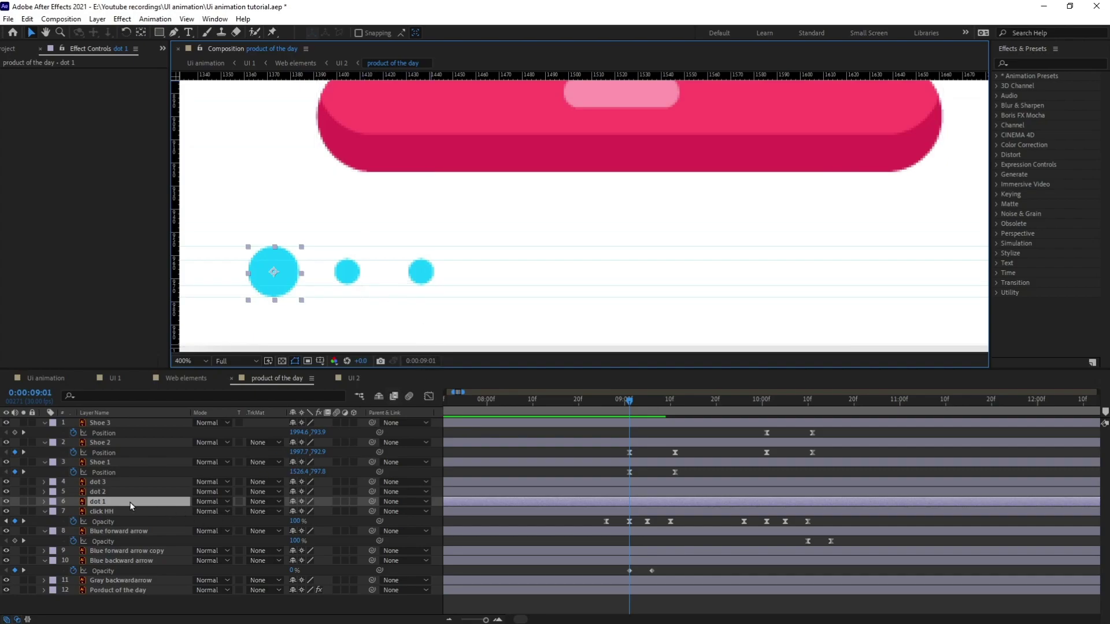
- Keyframe the Scale of dot 1 from 100% at 0:00:09:01 down to 50% at 0:00:09:11, matching the small-dot guides
key("alt+shift+s")
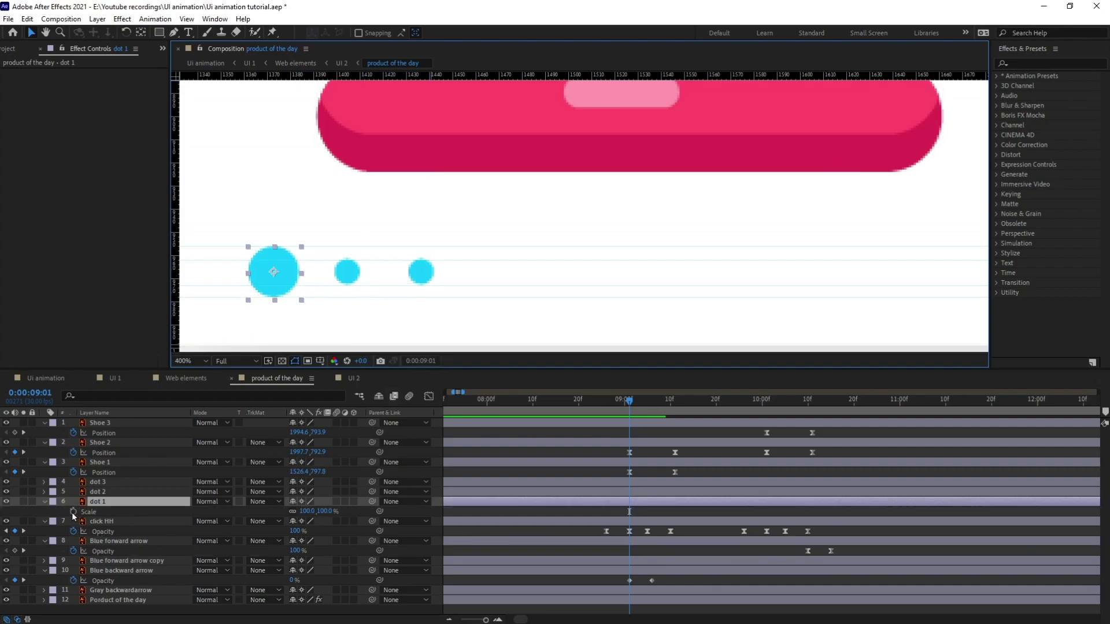
key("space")
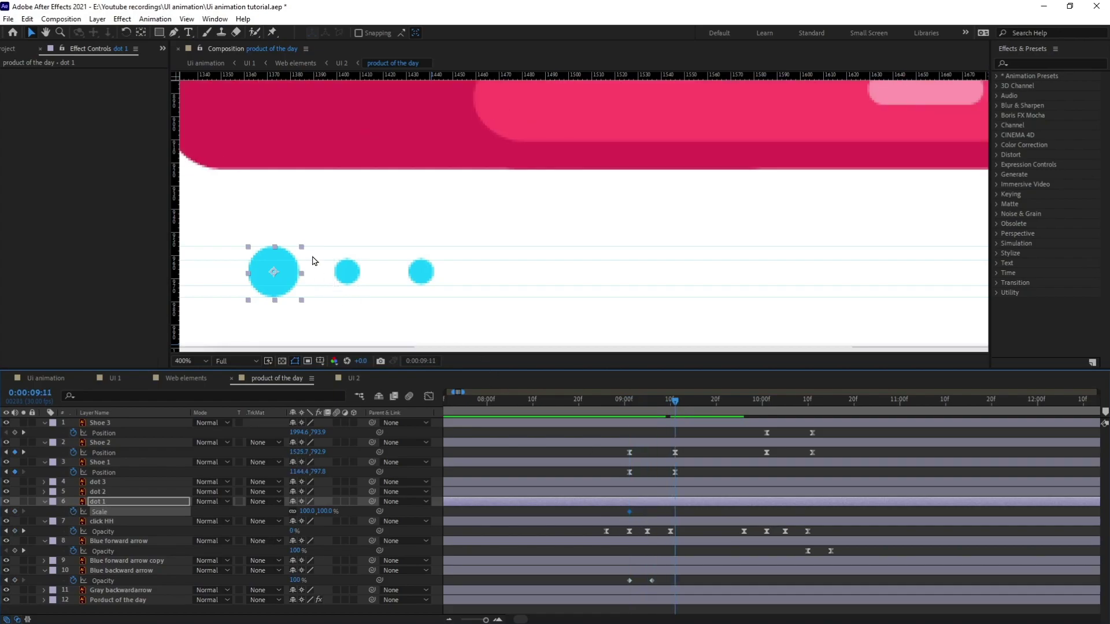
left_click_drag(301, 300, 288, 287)
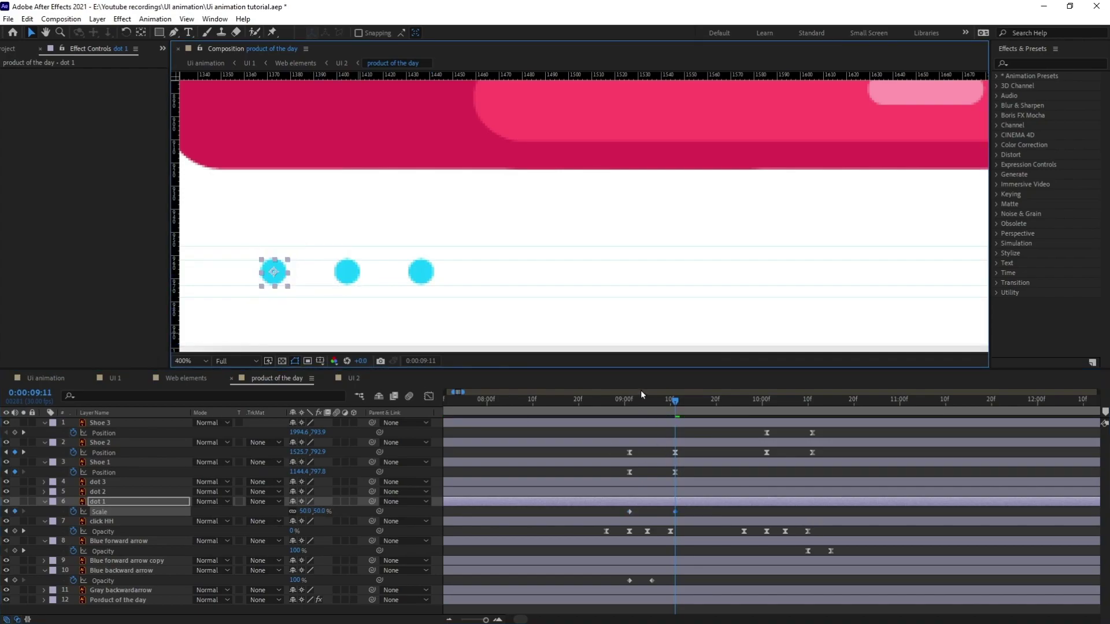
- Keyframe the Scale of the middle dot, dot 3, from 100% at 0:00:09:01 up to 200.4% at 0:00:09:11
left_click(630, 401)
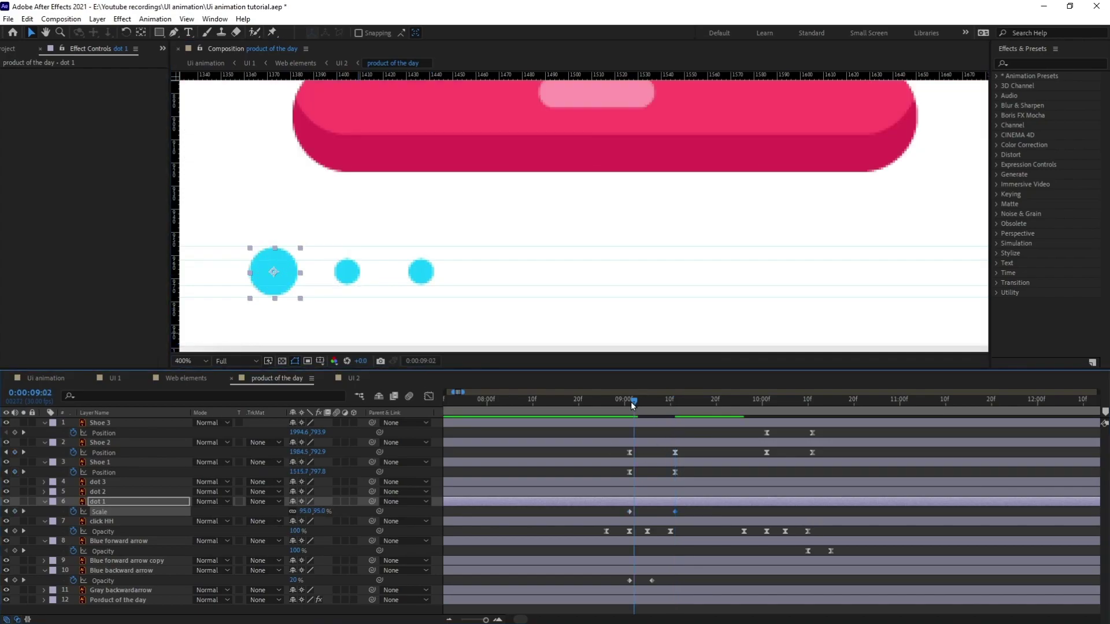
left_click(347, 273)
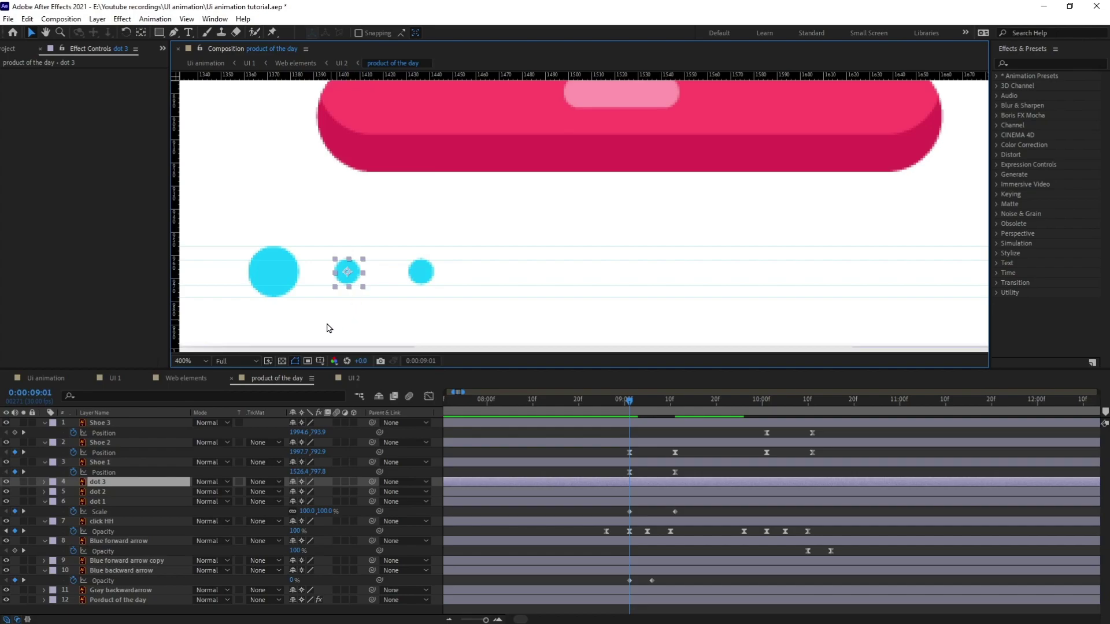
key("s")
left_click(73, 491)
key("space")
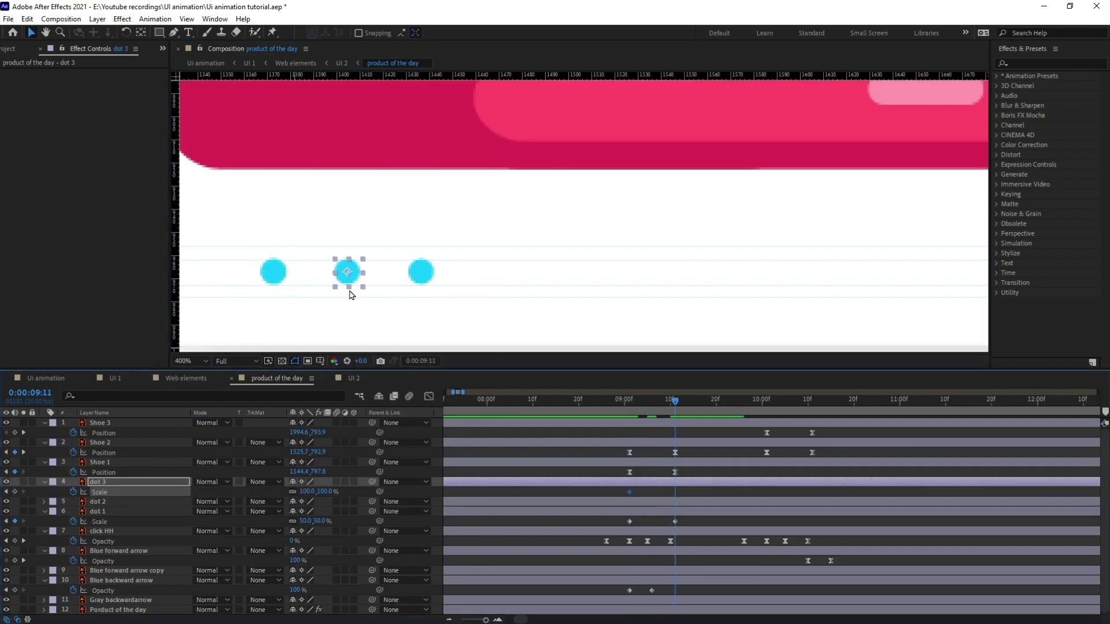
left_click_drag(361, 280, 387, 285)
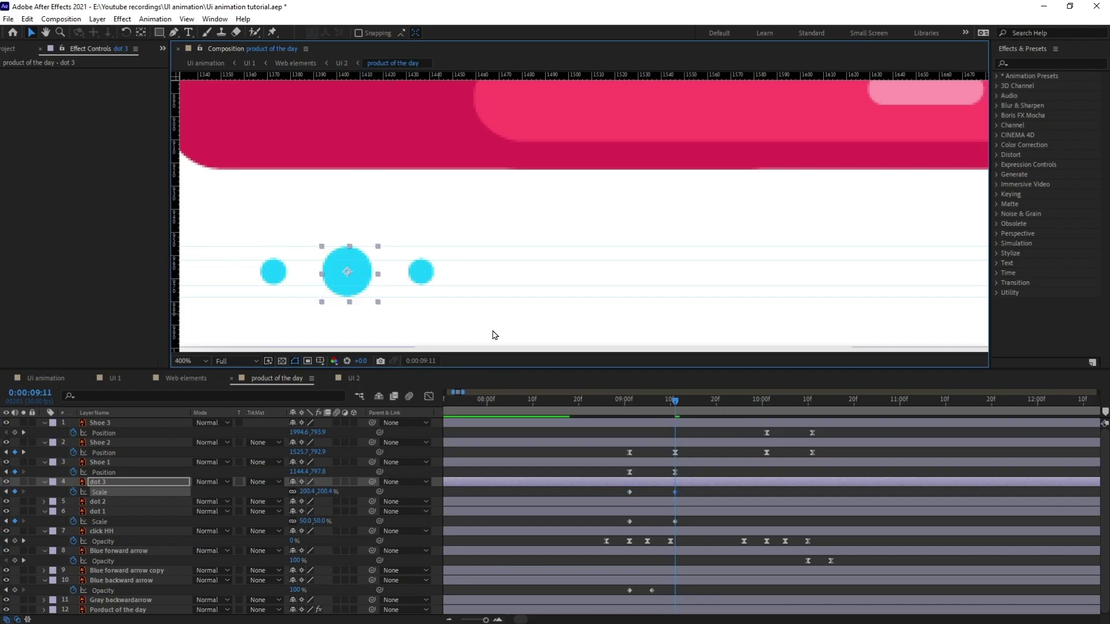
- Hold dot 3's Scale with a keyframe at 0:00:10:01, and copy its first 100% keyframe to 0:00:10:11
left_click(758, 409)
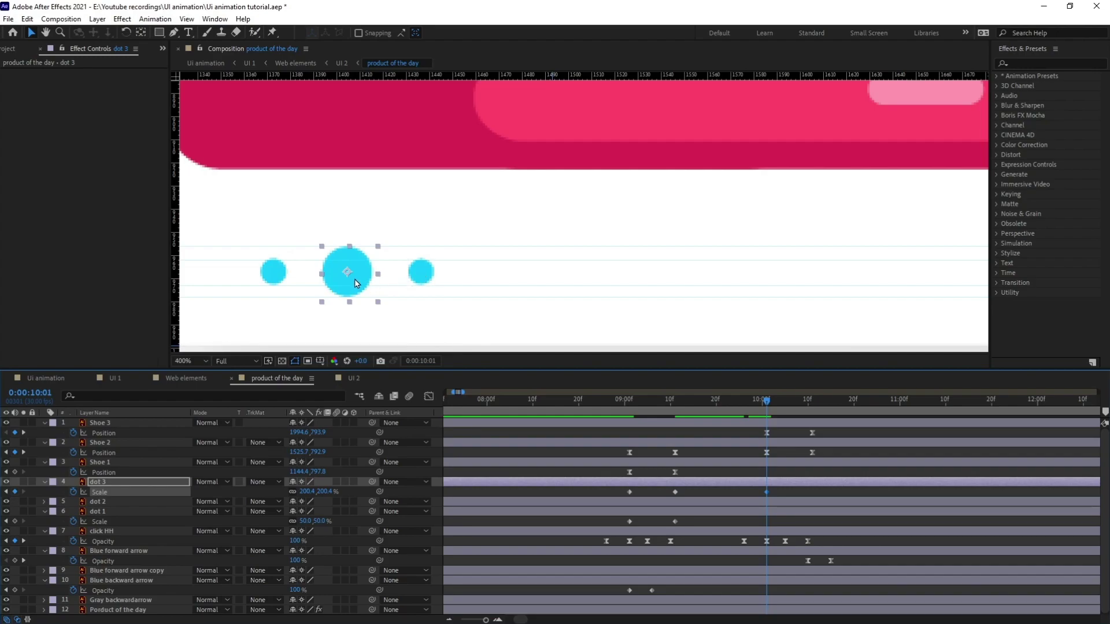
left_click_drag(809, 402, 813, 403)
left_click_drag(640, 498, 619, 486)
key("ctrl+c")
key("ctrl+v")
- Start Scale keyframing on dot 2 at 0:00:10:01 with a value of 100%
left_click_drag(772, 401, 768, 402)
left_click(731, 503)
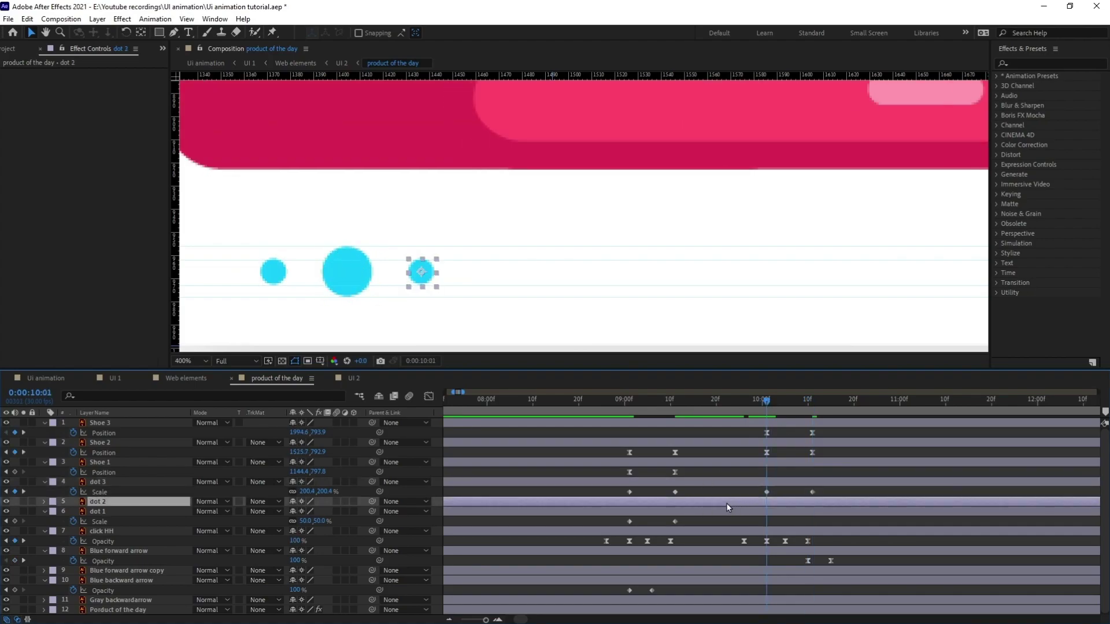
key("s")
left_click(73, 512)
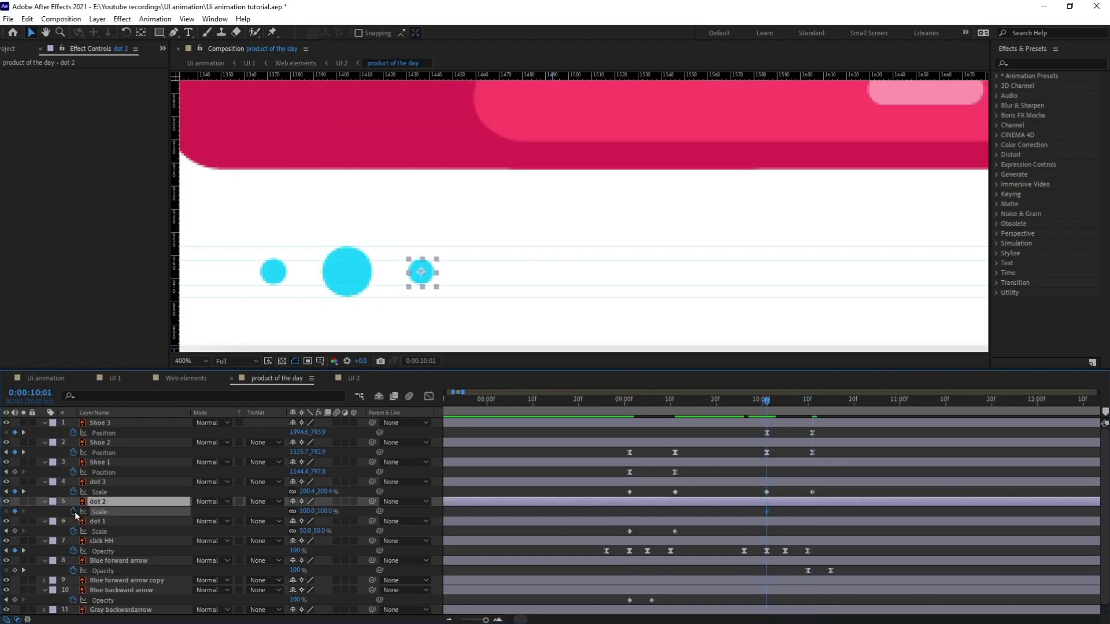
- Copy dot 3's enlarged Scale keyframe from 0:00:10:01 onto dot 2 at 0:00:10:11
key("Page_Down")
key("Page_Down")
key("Page_Down")
key("Page_Down")
key("Page_Down")
key("Page_Down")
key("Page_Down")
key("Page_Down")
key("Page_Down")
key("Page_Down")
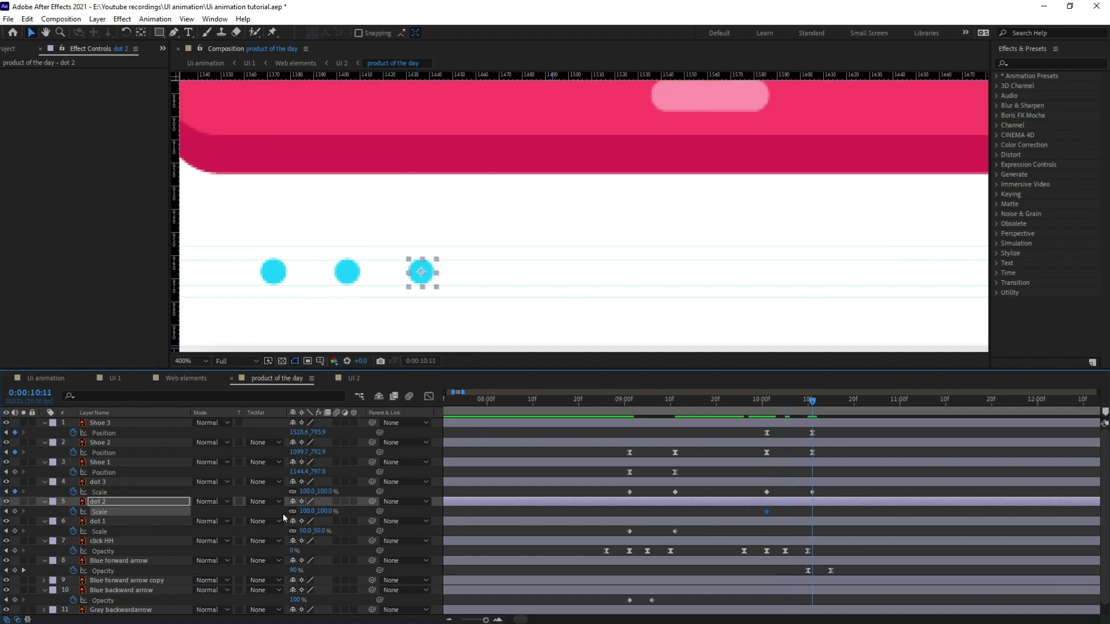
left_click(766, 492)
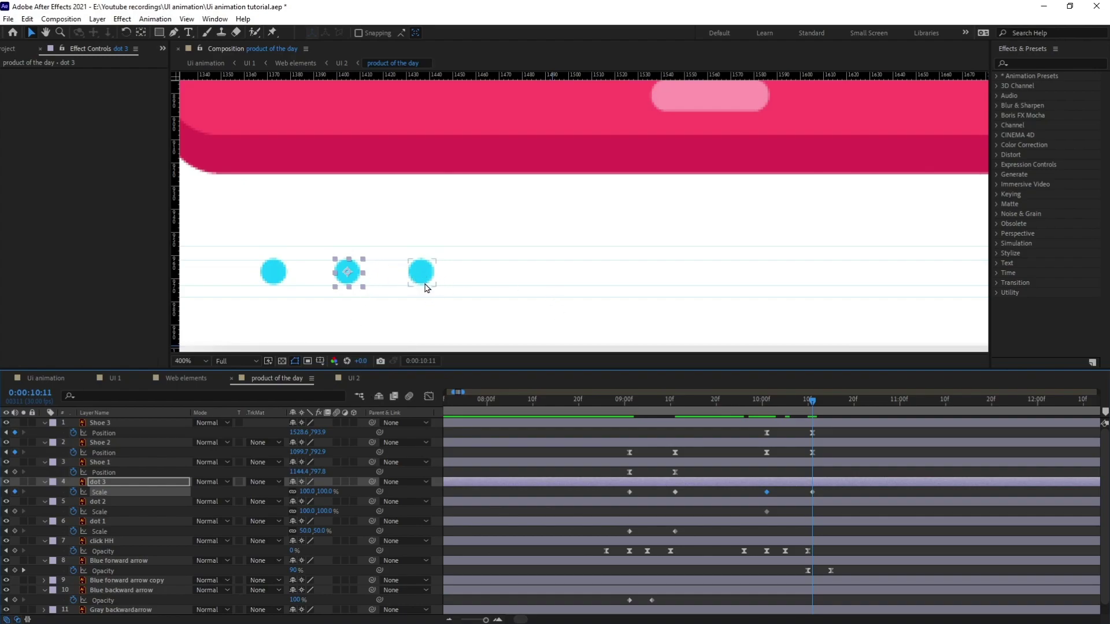
key("ctrl+z")
key("ctrl+shift+z")
left_click_drag(778, 489, 754, 495)
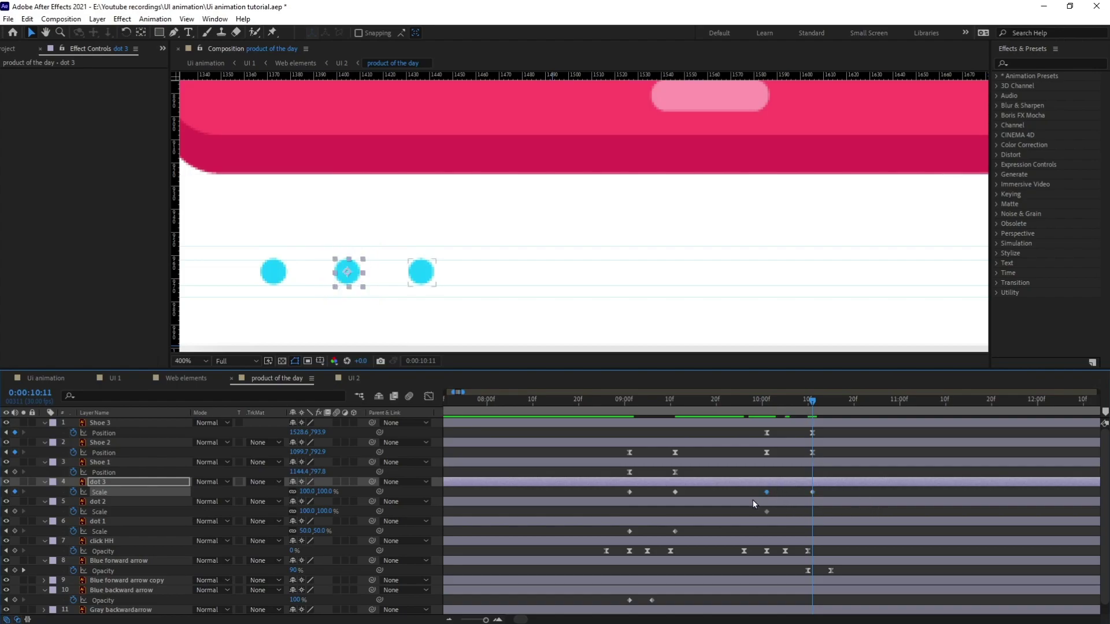
left_click(798, 501)
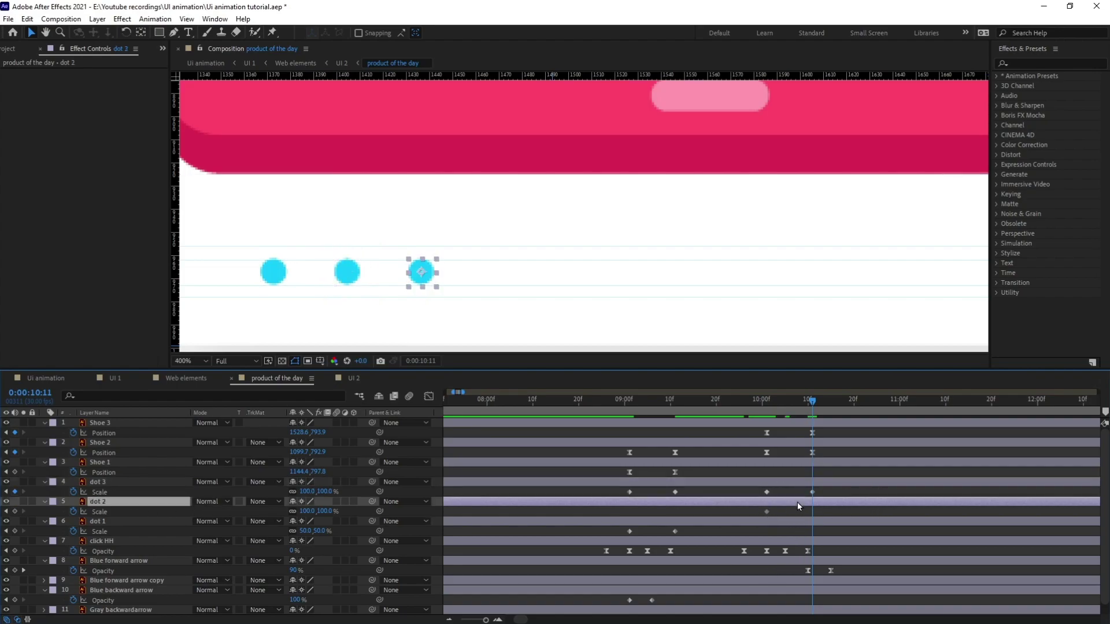
key("ctrl+v")
- Preview the dot animation and ease the Scale keyframes of dot 1, dot 2 and dot 3
left_click_drag(764, 400, 613, 402)
scroll(621, 304, "down", 4)
key("space")
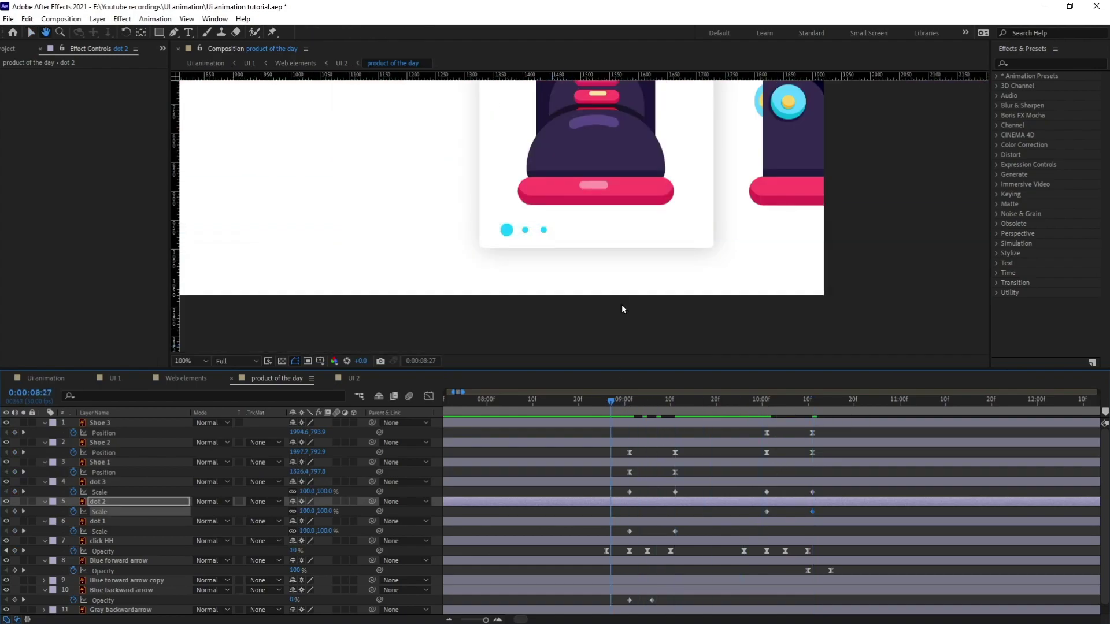
key("space")
key("v")
left_click_drag(824, 489, 608, 528)
key("F9")
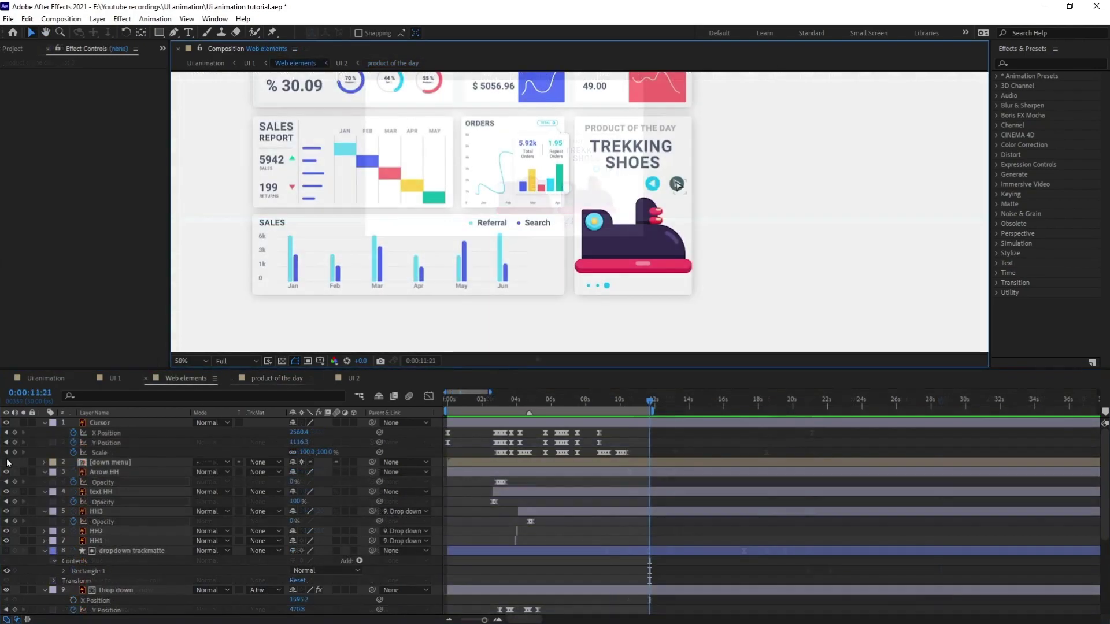
- Make the down menu layer visible in Web elements, and close the product of the day and UI 2 compositions
left_click(8, 462)
left_click(8, 463)
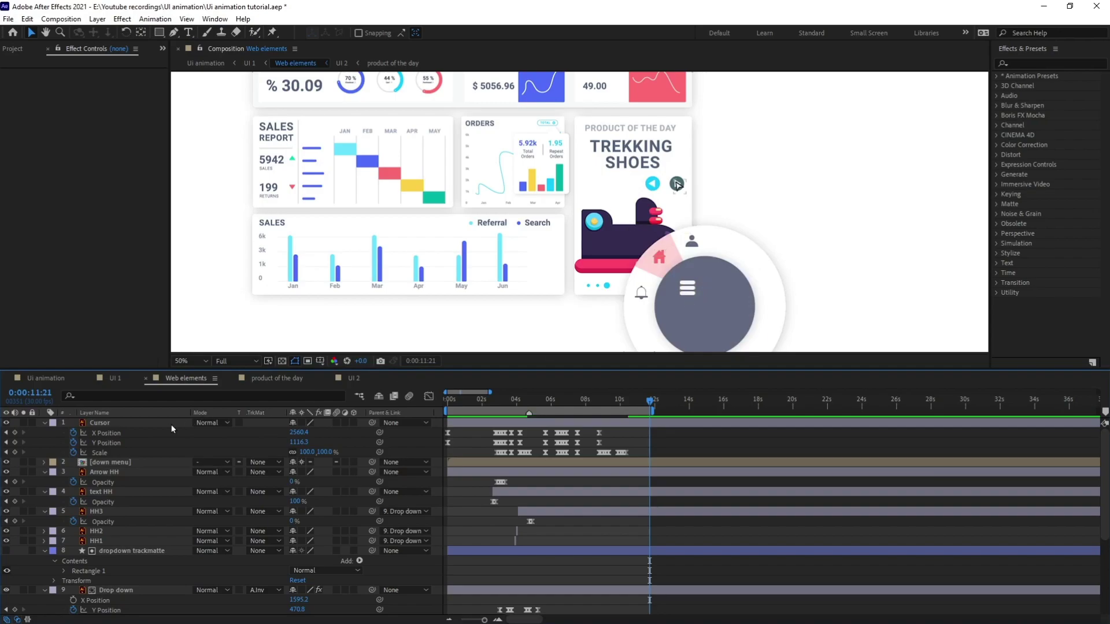
double_click(232, 380)
- Collapse the properties of the Arrow HH, text HH and HH3 layers, and select the down menu layer
left_click(45, 471)
left_click(45, 481)
left_click(47, 491)
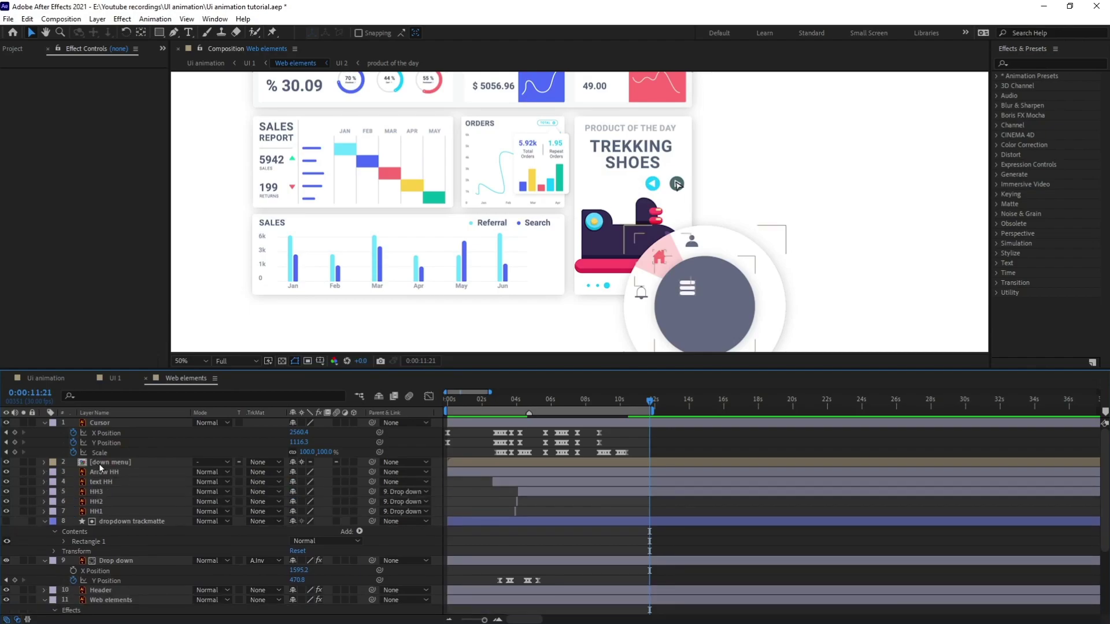
left_click(108, 462)
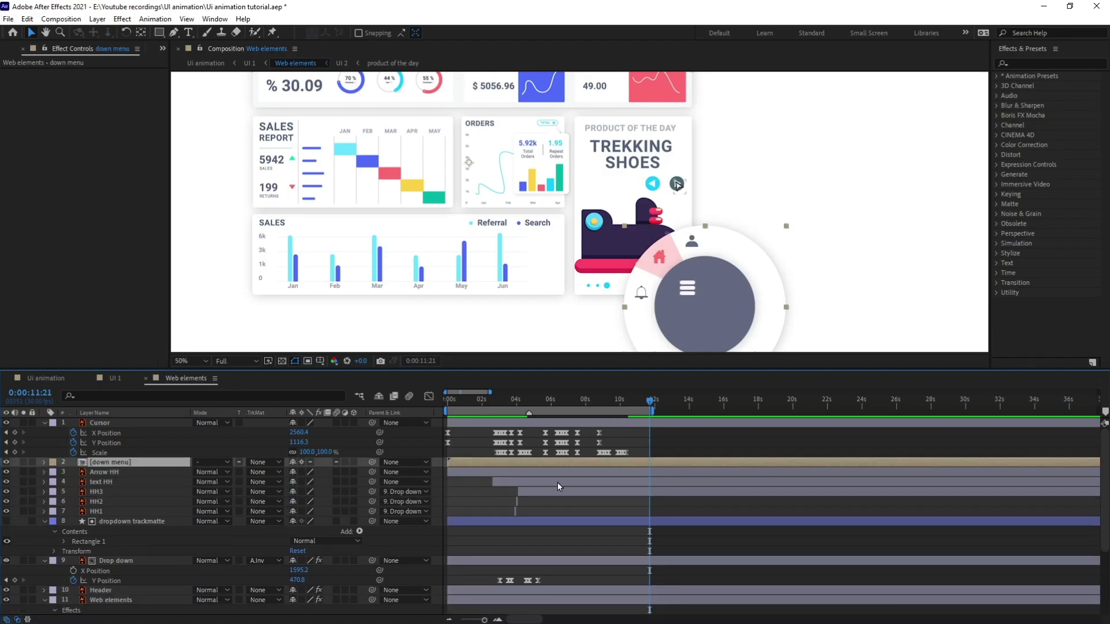
- Collapse the properties of the dropdown trackmatte and Drop down layers
left_click(44, 522)
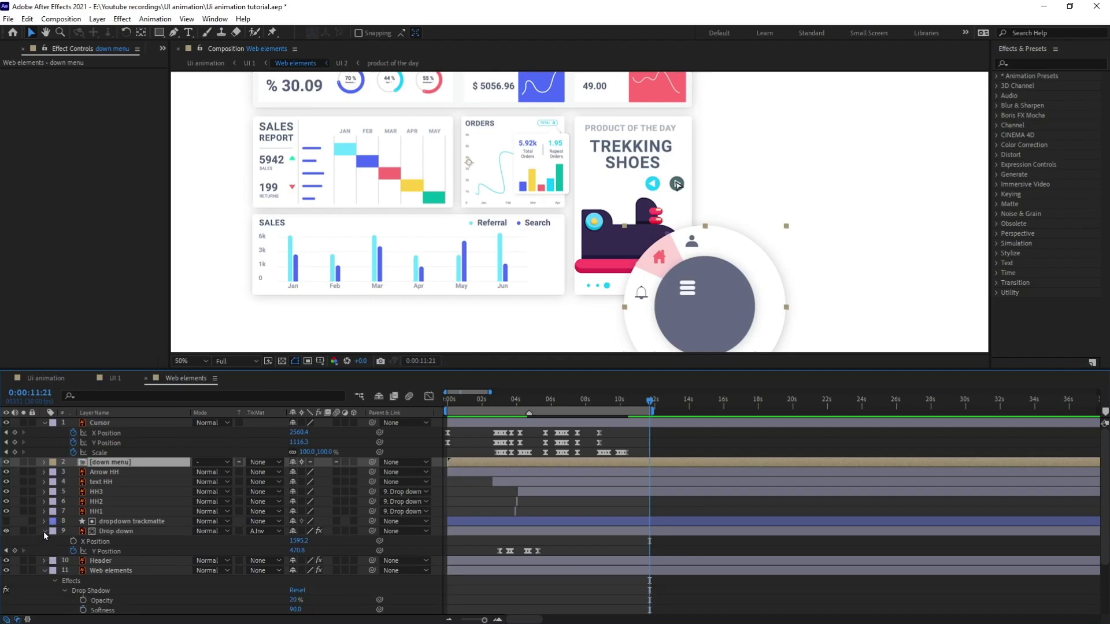
left_click(44, 531)
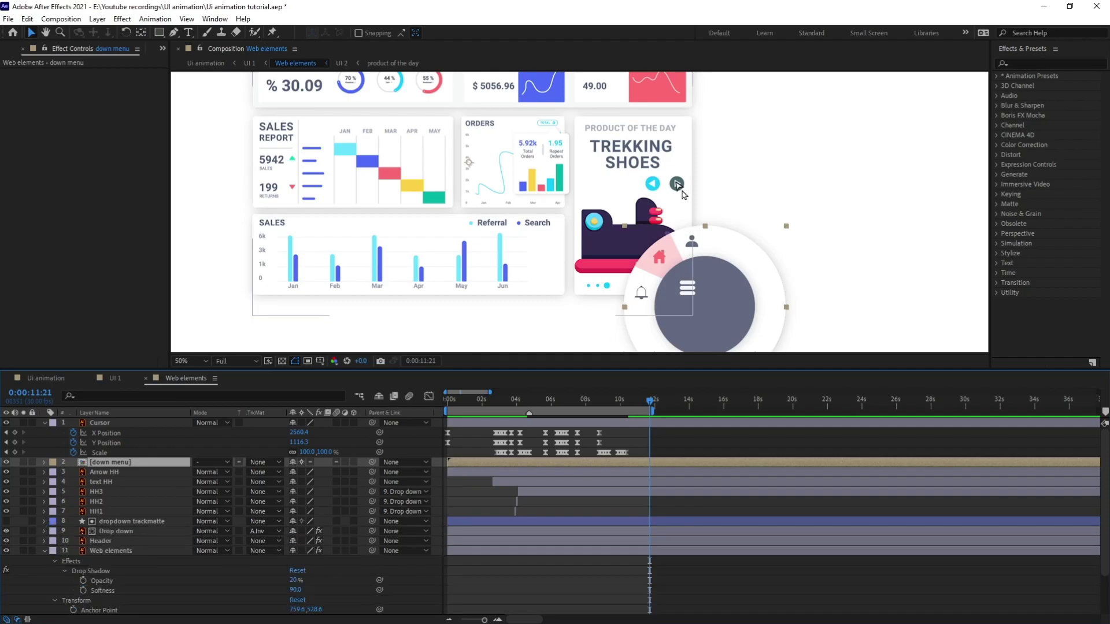
- Keyframe the Cursor's X Position, Y Position and Scale at 0:00:10:27, and extend the work area to just past 14 seconds
left_click(626, 400)
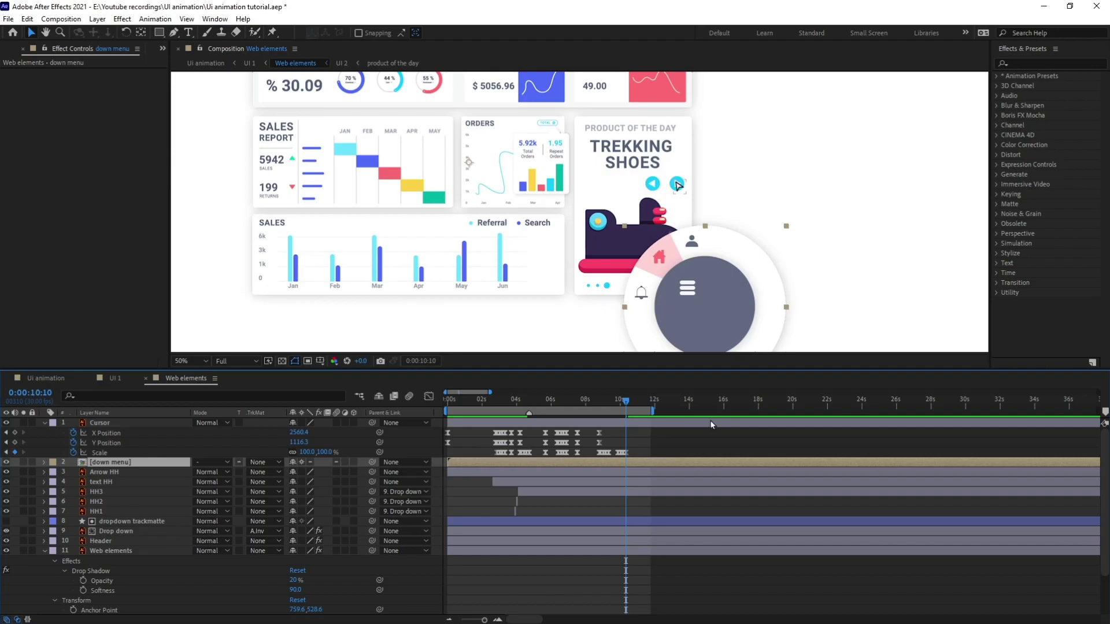
key("equal")
key("equal")
left_click(32, 394)
type("1100")
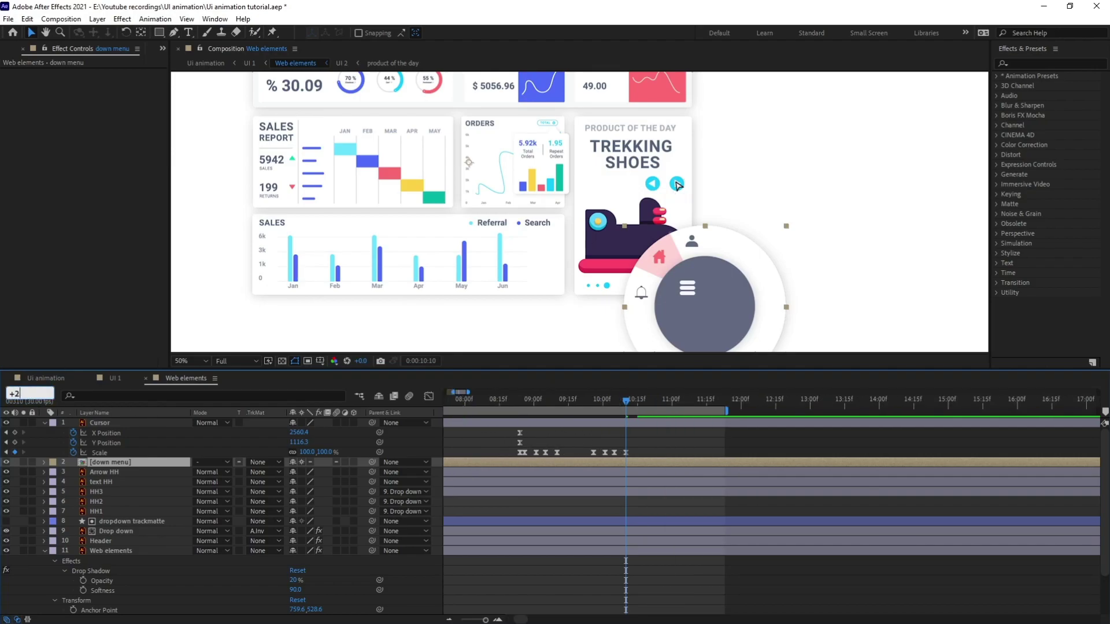
key("Return")
left_click_drag(673, 408, 663, 408)
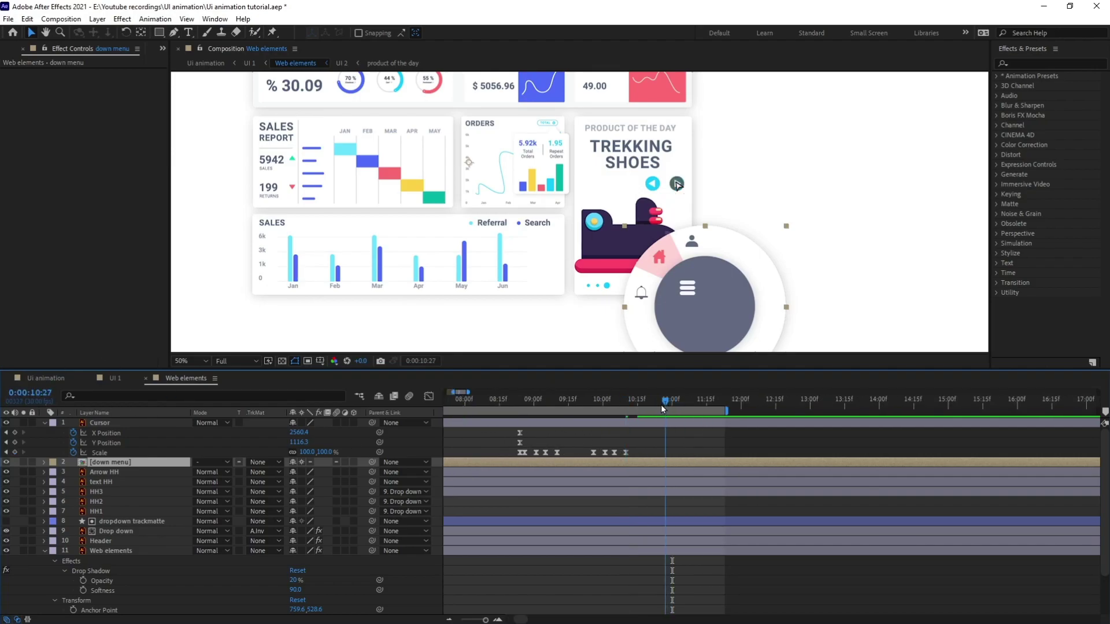
left_click(15, 432)
left_click(14, 442)
left_click(14, 452)
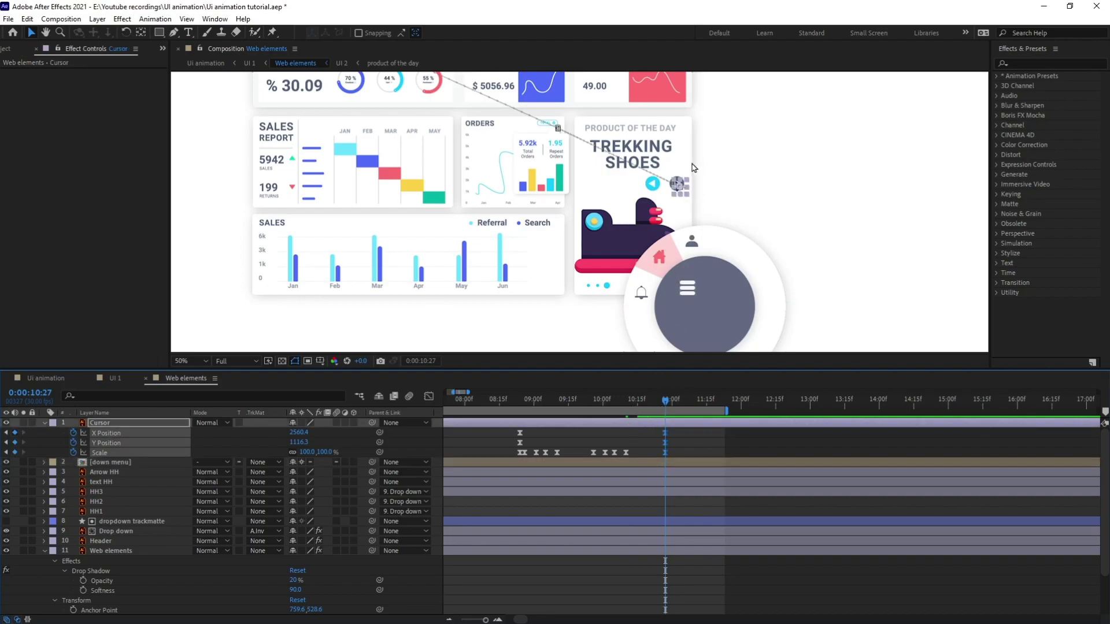
left_click_drag(766, 185, 755, 201)
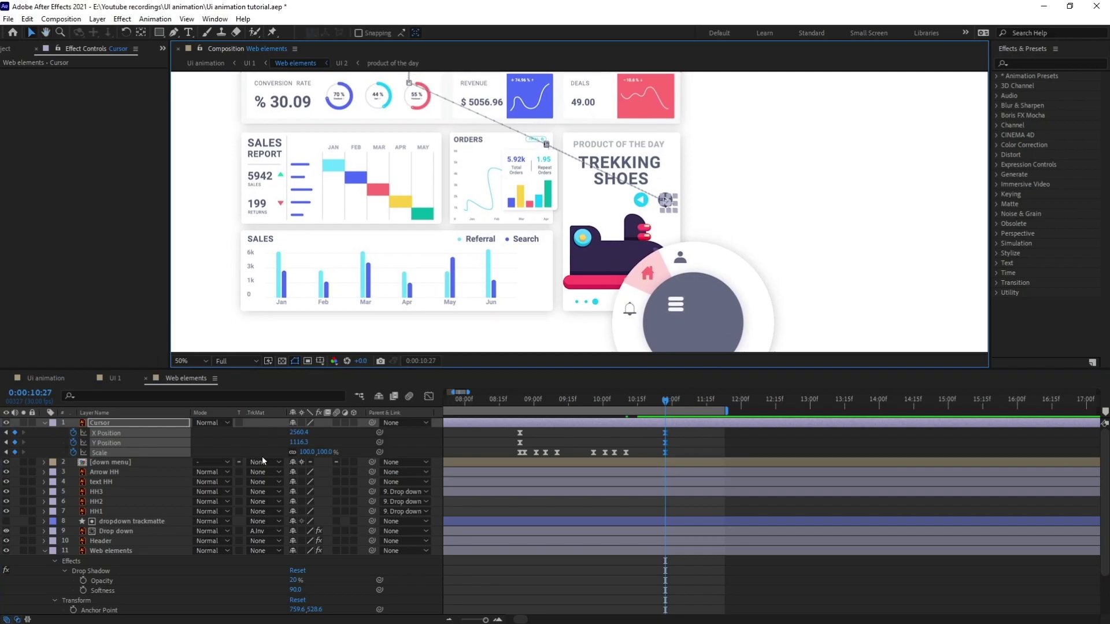
left_click_drag(729, 409, 885, 410)
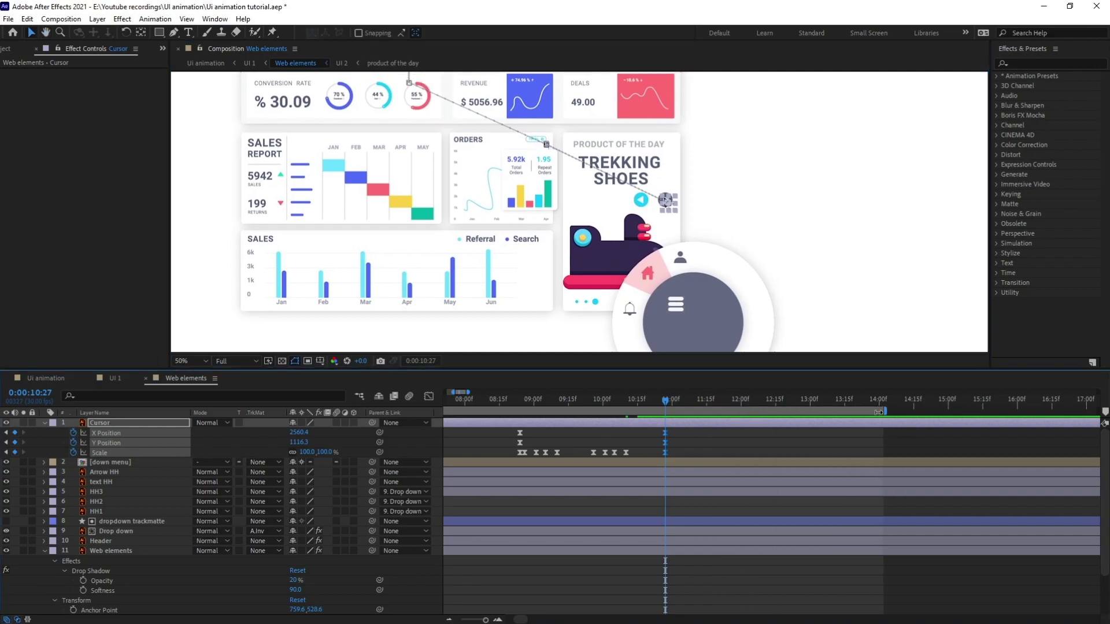
- At 0:00:11:17, move the Cursor onto the down menu's white dashes, at X 2599.4 and Y 1480.3
left_click(30, 393)
type("+2")
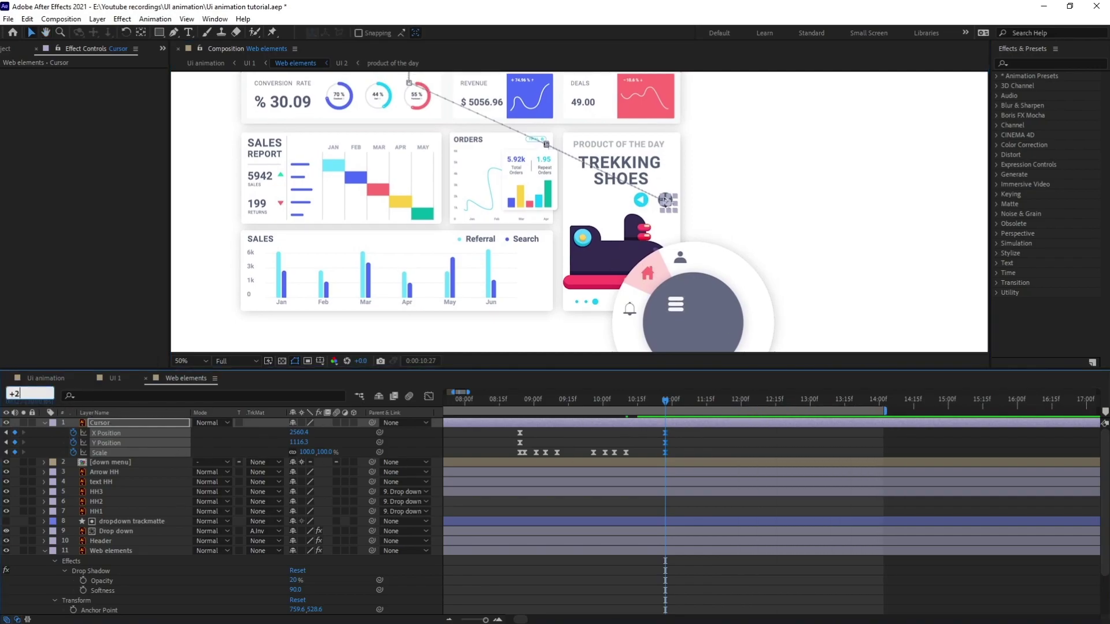
type("0")
key("Return")
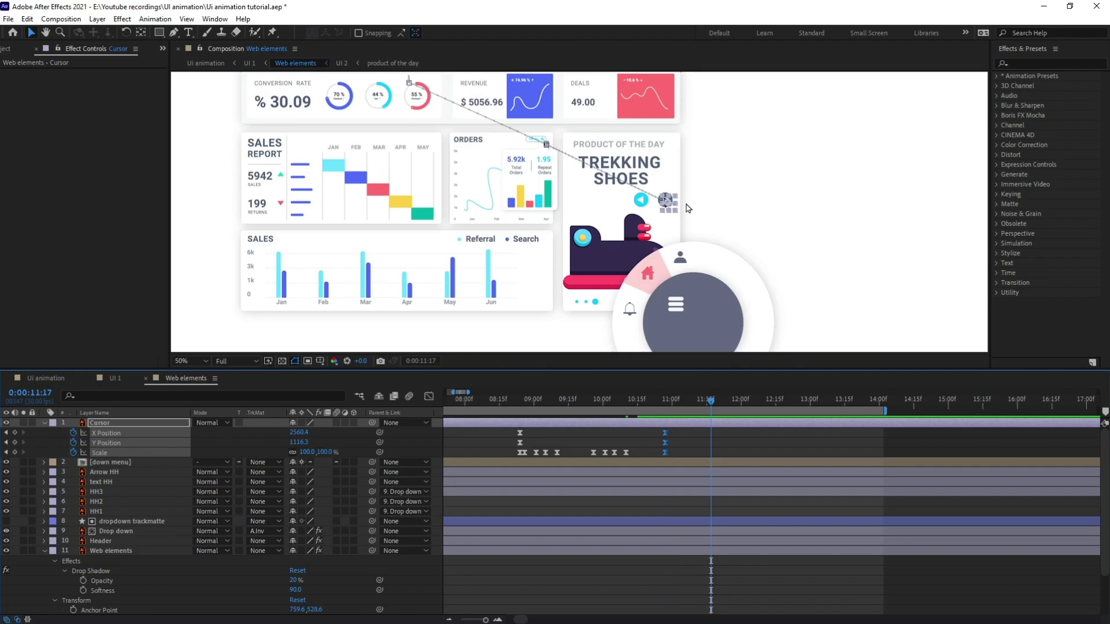
key("period")
left_click_drag(689, 198, 629, 221)
left_click_drag(696, 219, 716, 294)
left_click_drag(808, 279, 740, 99)
left_click_drag(653, 119, 656, 249)
key("comma")
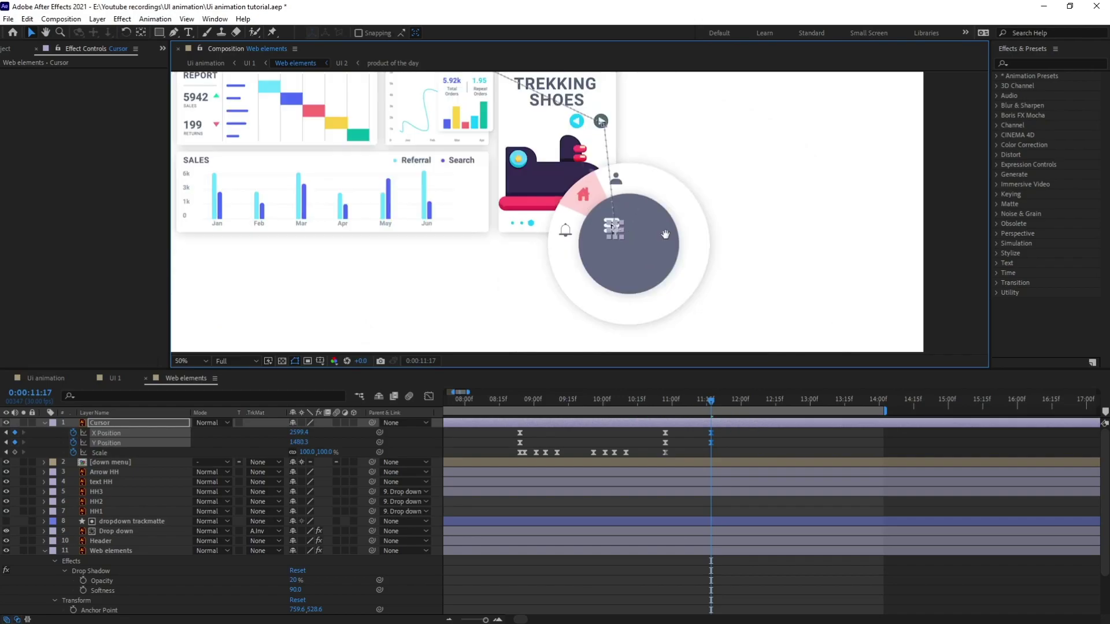
- Keyframe the Cursor's Scale at 0:00:11:17, and paste its last four click Scale keyframes at 0:00:11:19
left_click(15, 452)
key("Page_Down")
key("Page_Down")
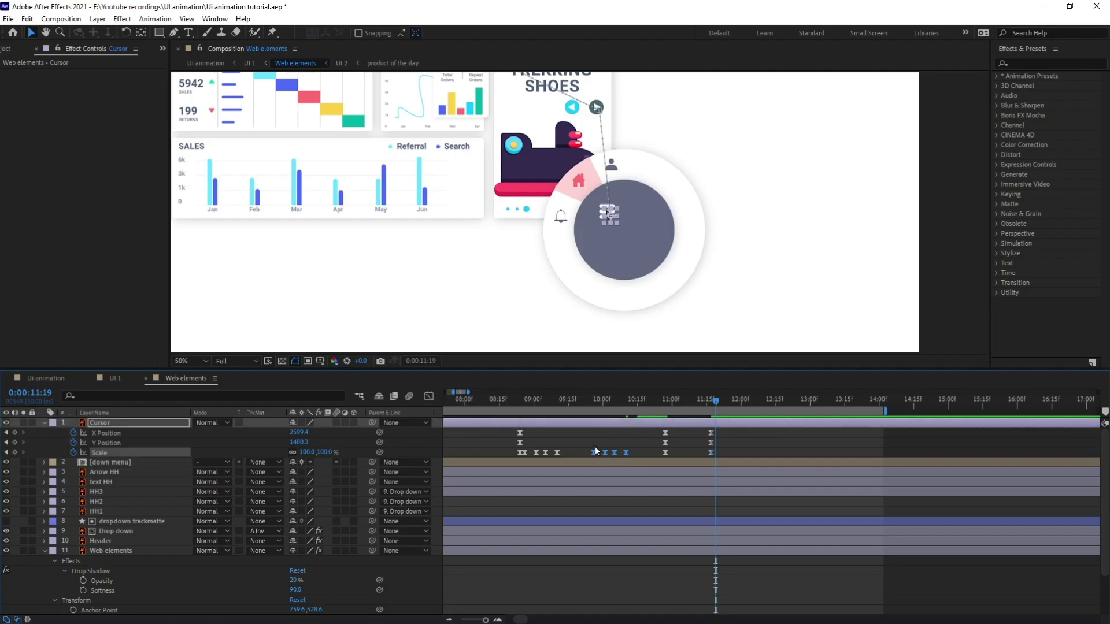
key("ctrl+v")
scroll(627, 220, "up", 2)
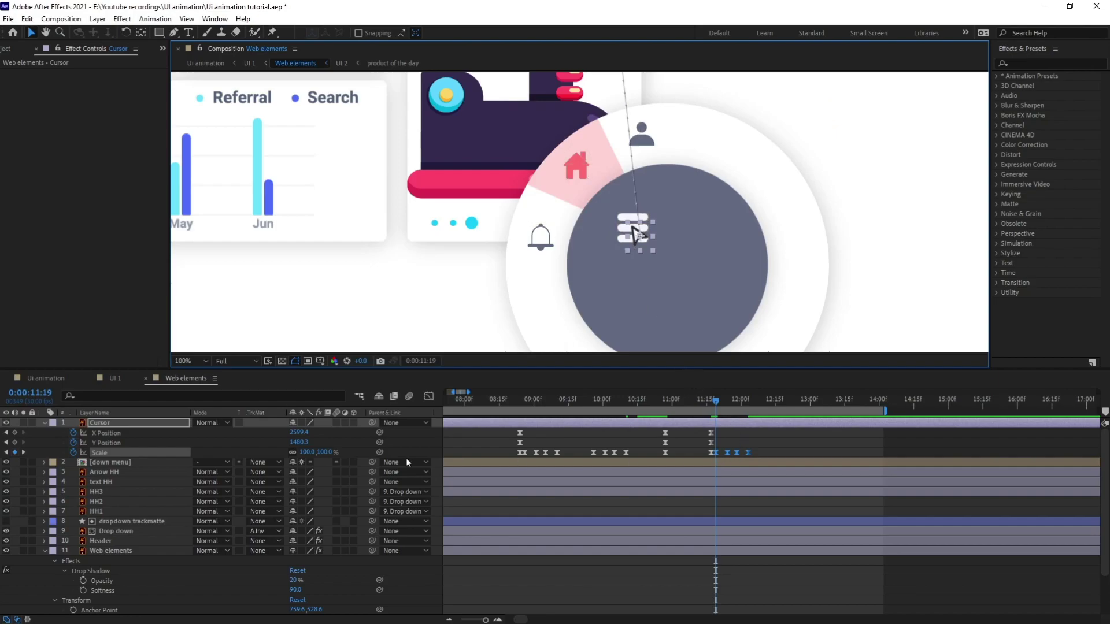
- In the down menu composition, create shapes from the Dash 1, Dash 2 and Dash 3 vector layers
double_click(132, 461)
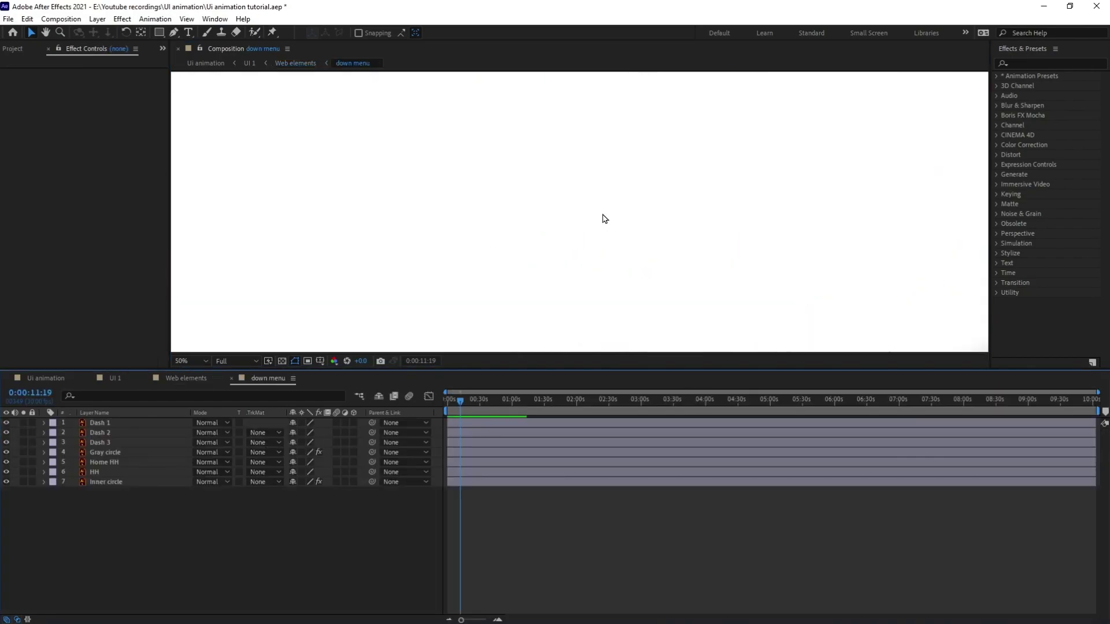
scroll(648, 231, "up", 4)
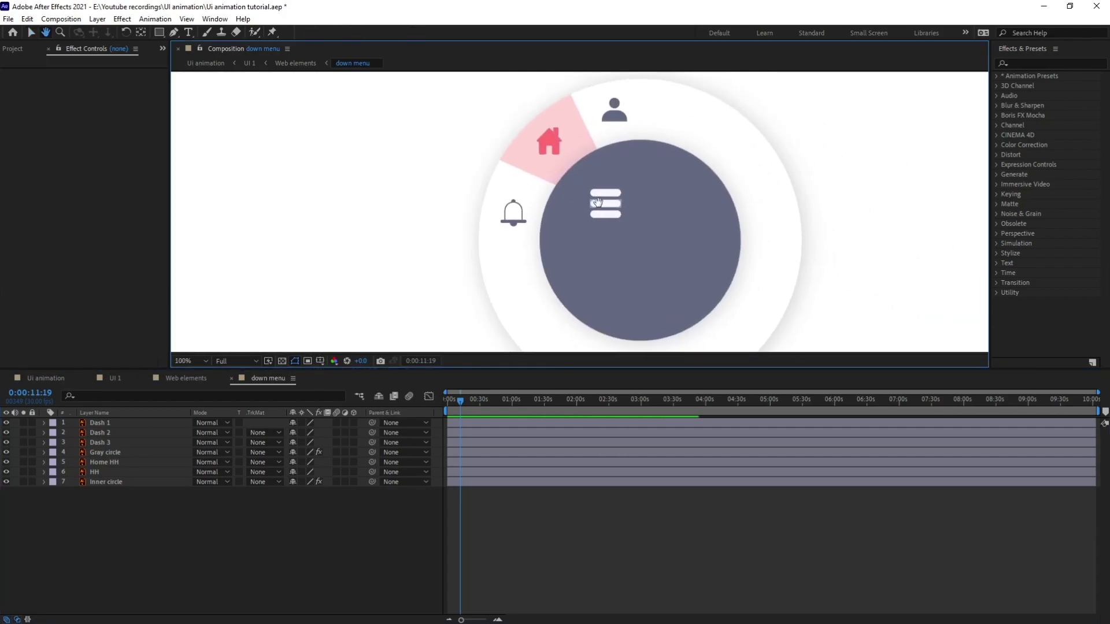
left_click(610, 197)
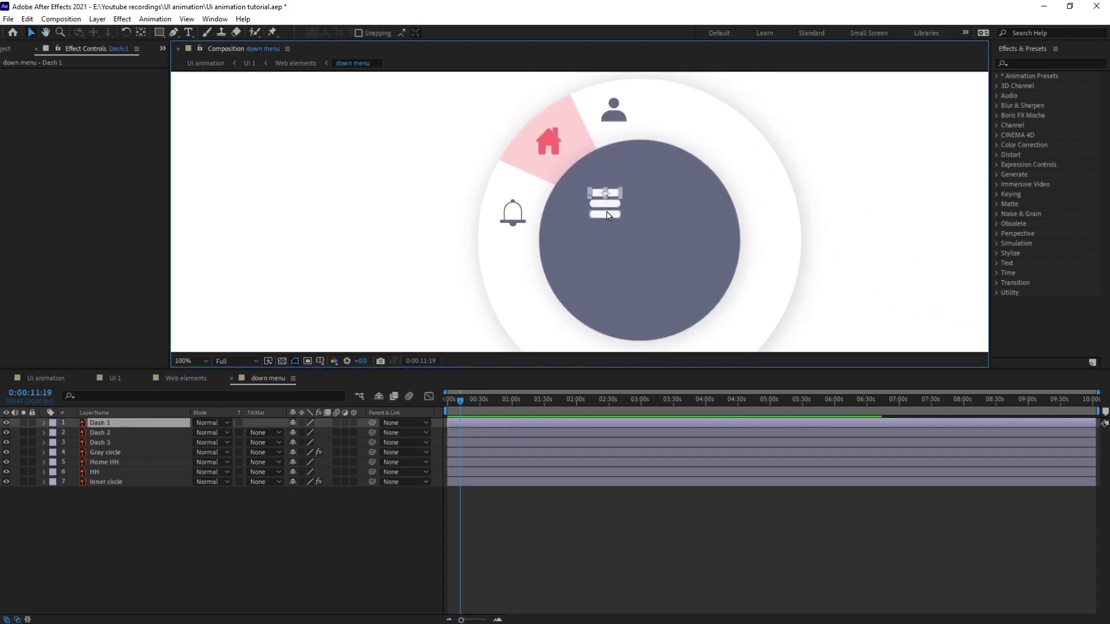
left_click(606, 214, "shift")
left_click(605, 203, "shift")
right_click(102, 427)
mouse_move(161, 334)
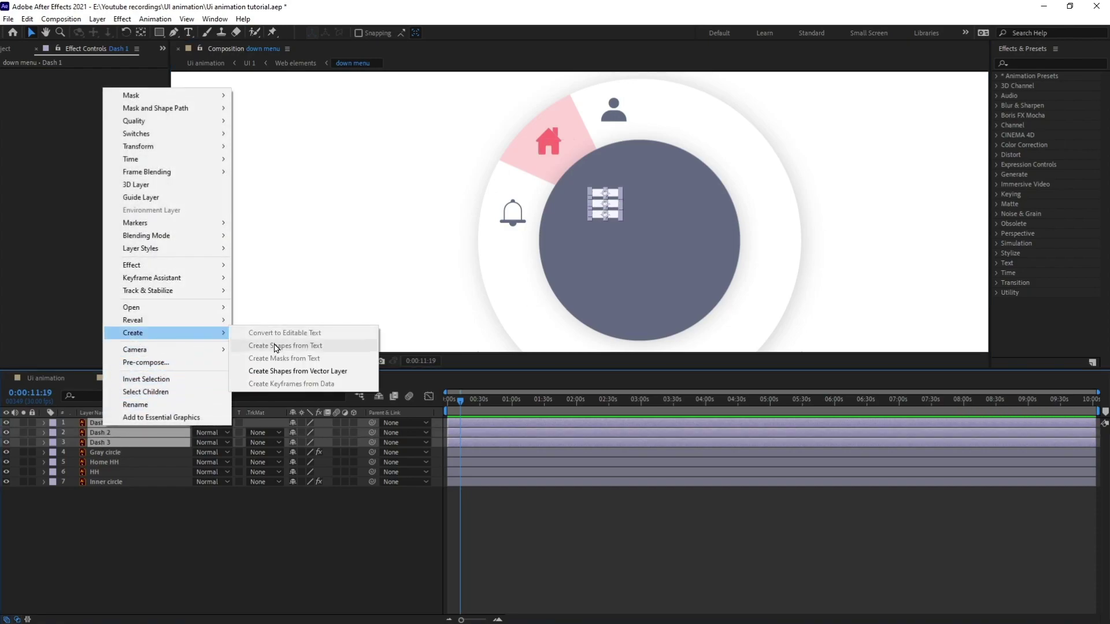
left_click(277, 371)
- Arrange the dash outline layers and delete the original Dash 1, Dash 2 and Dash 3 vector layers
left_click_drag(131, 443, 128, 434)
left_click(107, 453)
left_click(104, 472, "shift")
key("Delete")
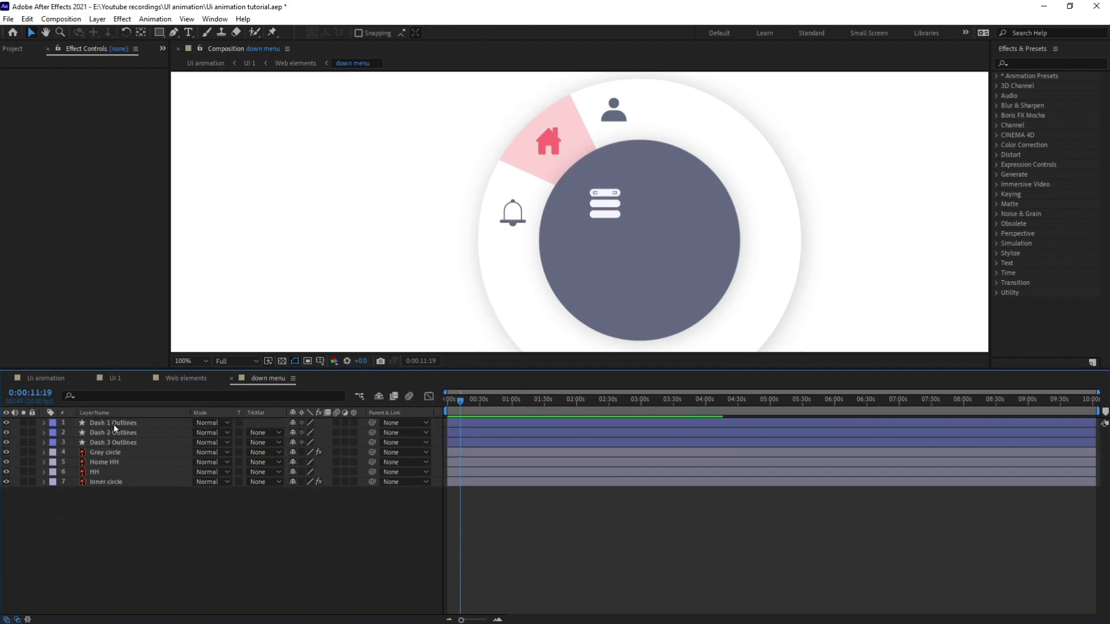
- Rename the three dash outline layers as Dash 1, Dash 2 and Dash 3
left_click(115, 424)
key("Return")
key("BackSpace")
key("BackSpace")
key("BackSpace")
key("BackSpace")
key("BackSpace")
key("BackSpace")
key("BackSpace")
key("BackSpace")
key("BackSpace")
key("Return")
key("ctrl+Down")
key("Return")
key("BackSpace")
key("BackSpace")
key("BackSpace")
key("BackSpace")
key("BackSpace")
key("BackSpace")
key("BackSpace")
key("BackSpace")
key("BackSpace")
key("Return")
key("ctrl+Down")
key("Return")
key("BackSpace")
key("BackSpace")
key("BackSpace")
key("BackSpace")
key("BackSpace")
key("BackSpace")
key("BackSpace")
key("BackSpace")
key("BackSpace")
key("Return")
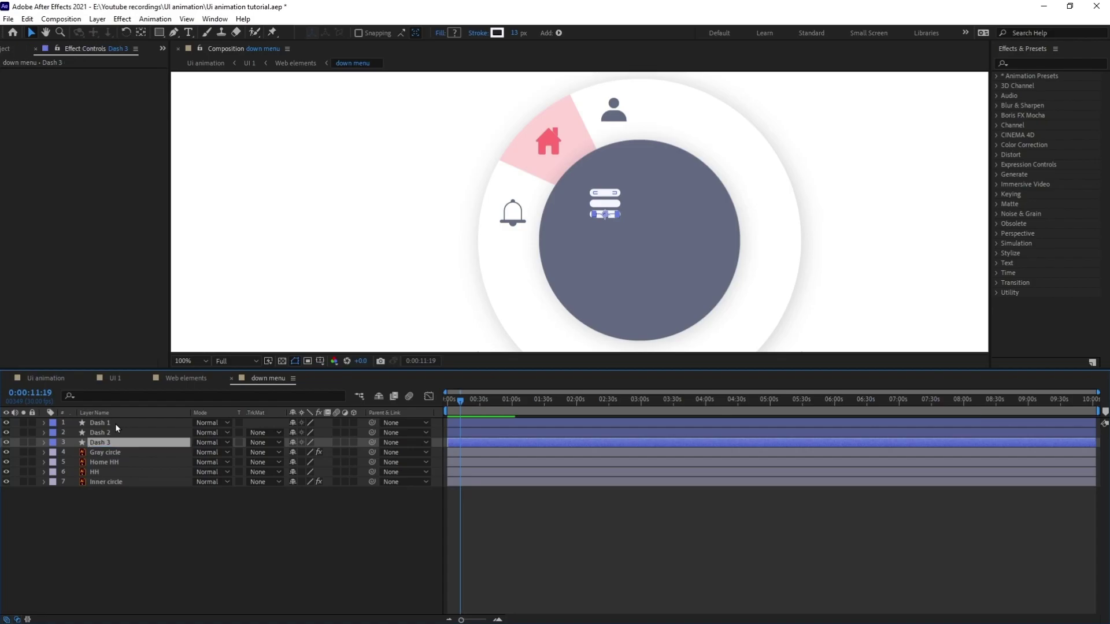
- Find the Cursor's shrunken click keyframe at 0:00:11:24 in Web elements, and keyframe Dash 3's Position and Rotation there in down menu
left_click(181, 379)
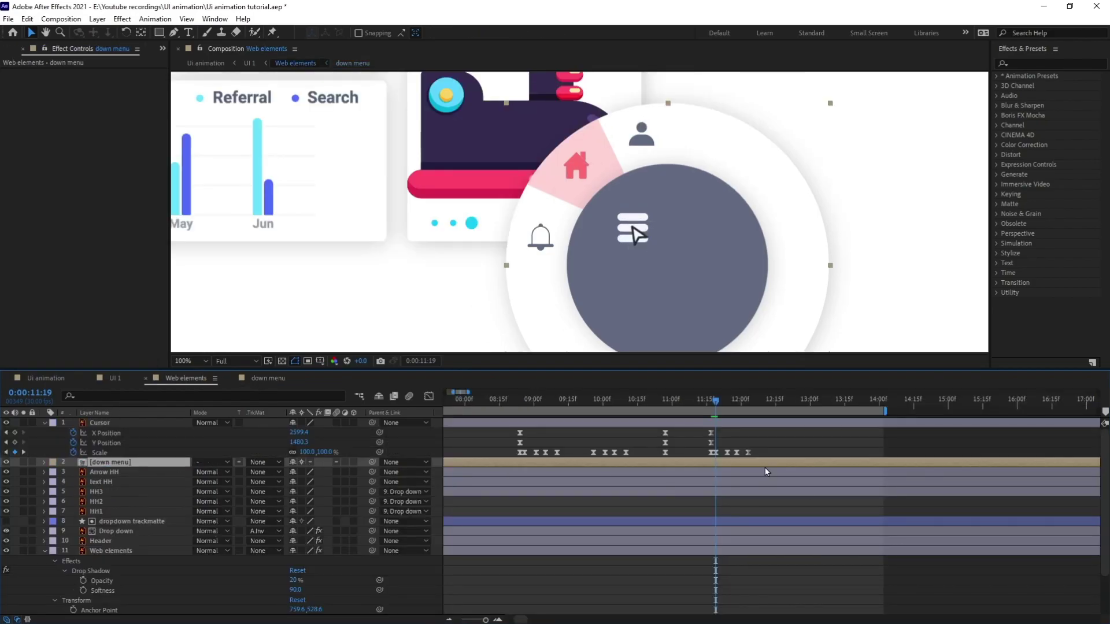
key("k")
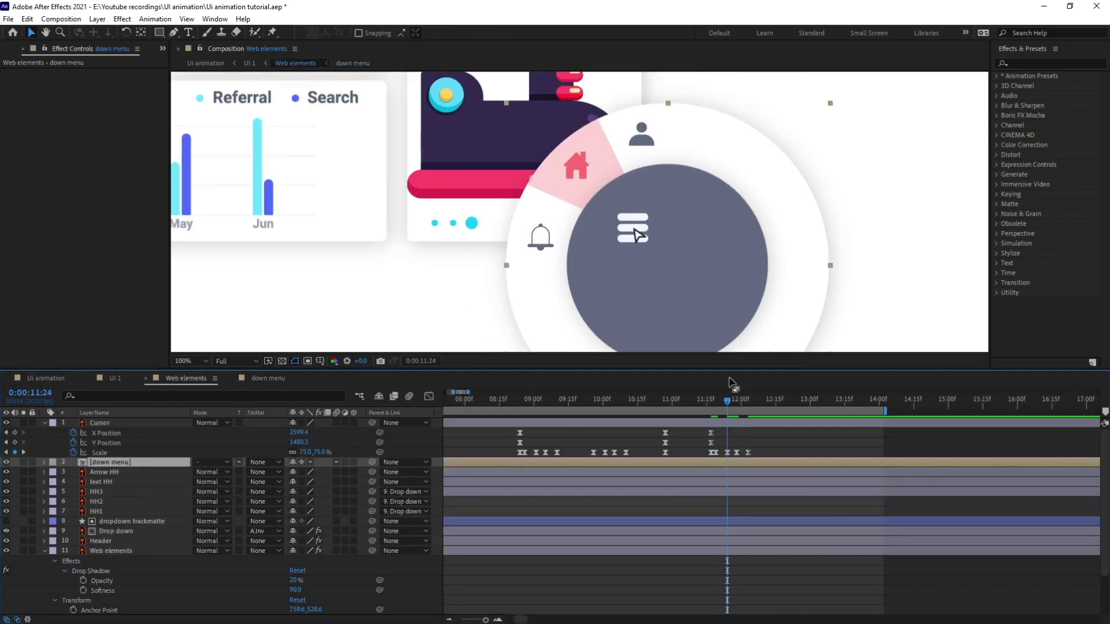
left_click(245, 382)
scroll(685, 214, "up", 3)
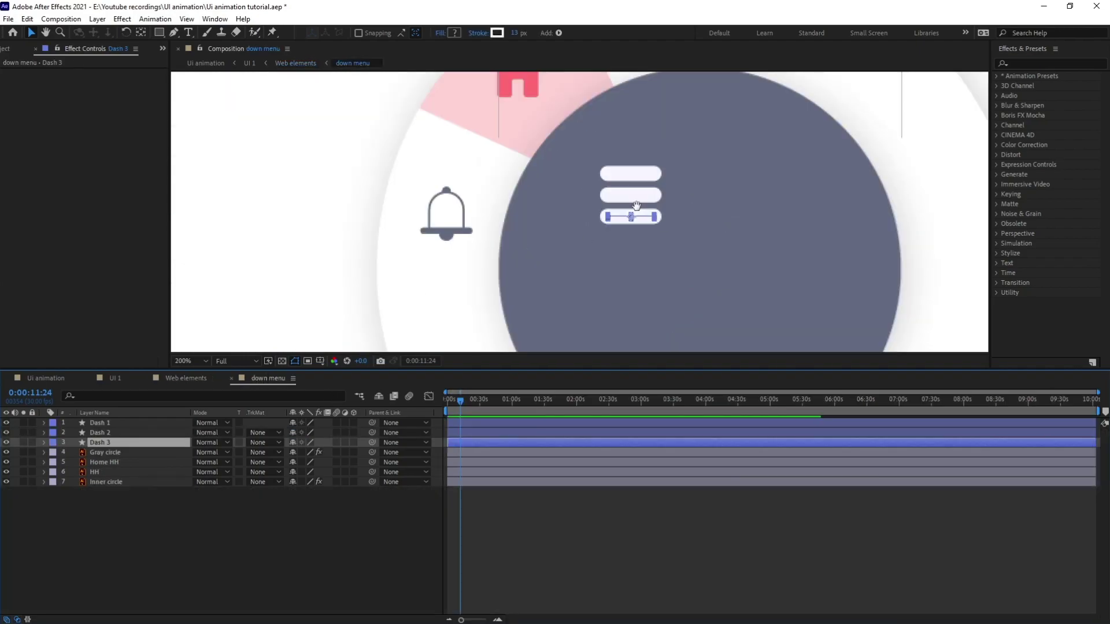
scroll(610, 251, "up", 2)
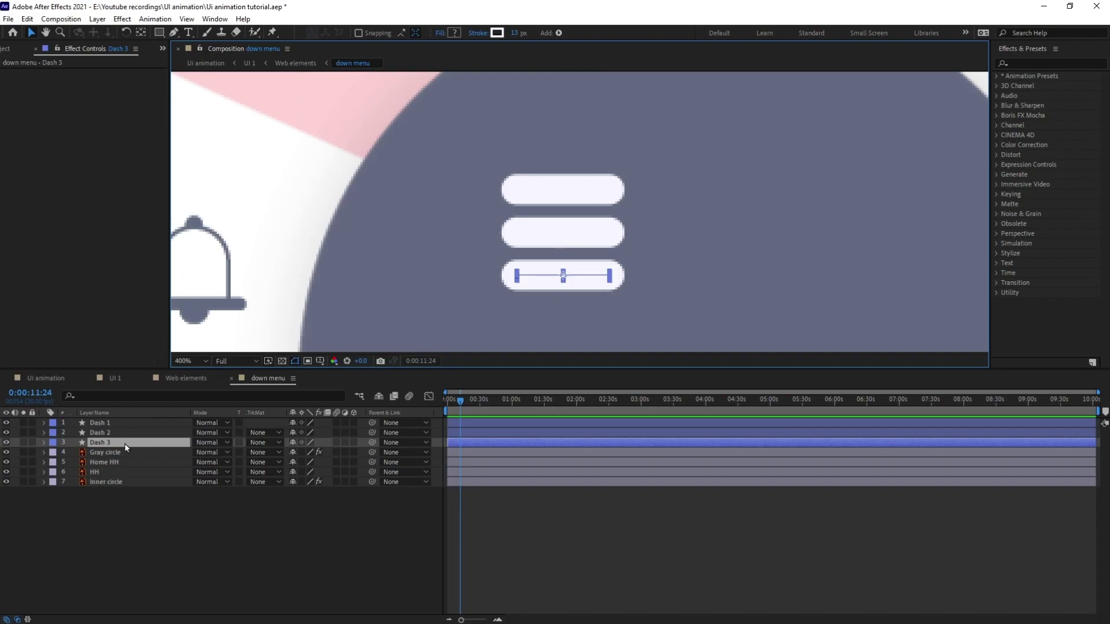
key("r")
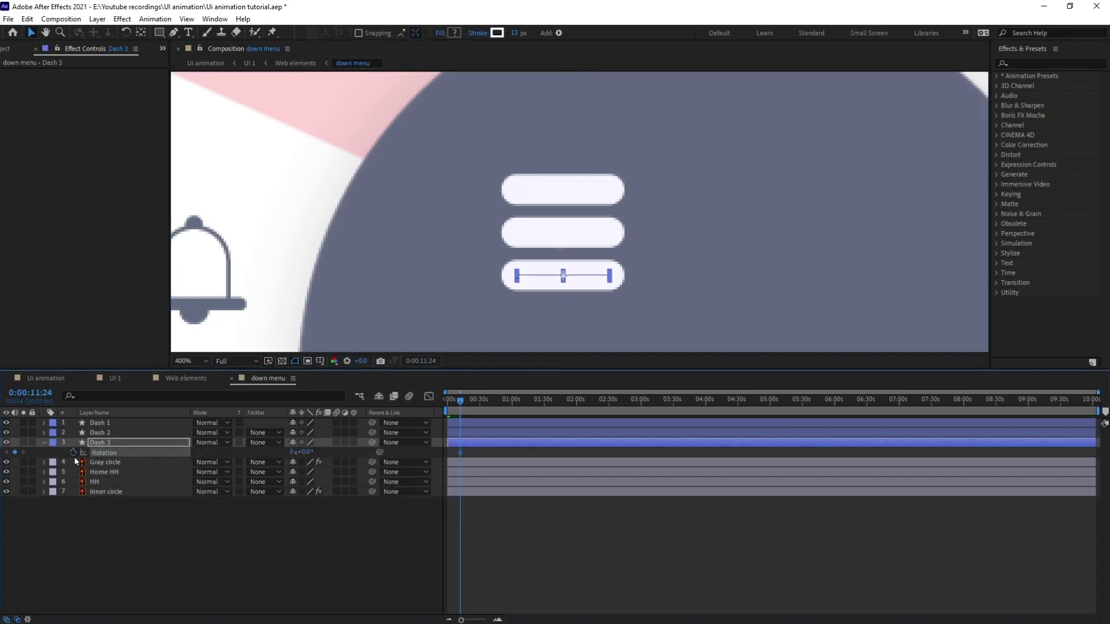
key("r")
key("u")
- Keyframe Dash 2's Position and Rotation at 0:00:11:24
left_click(114, 423)
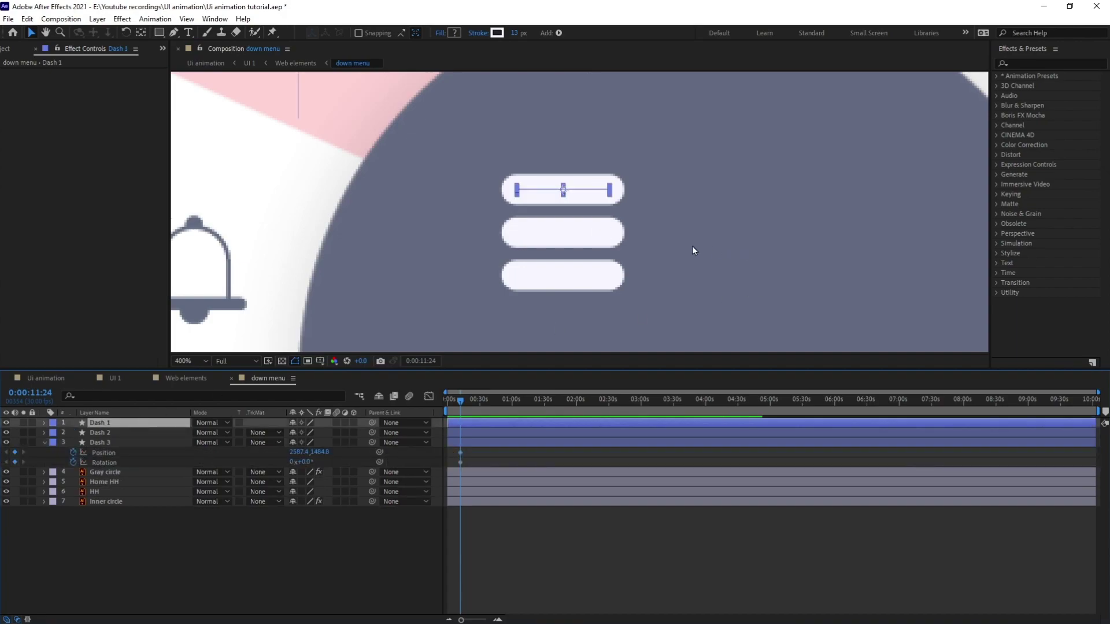
left_click(581, 229)
key("r")
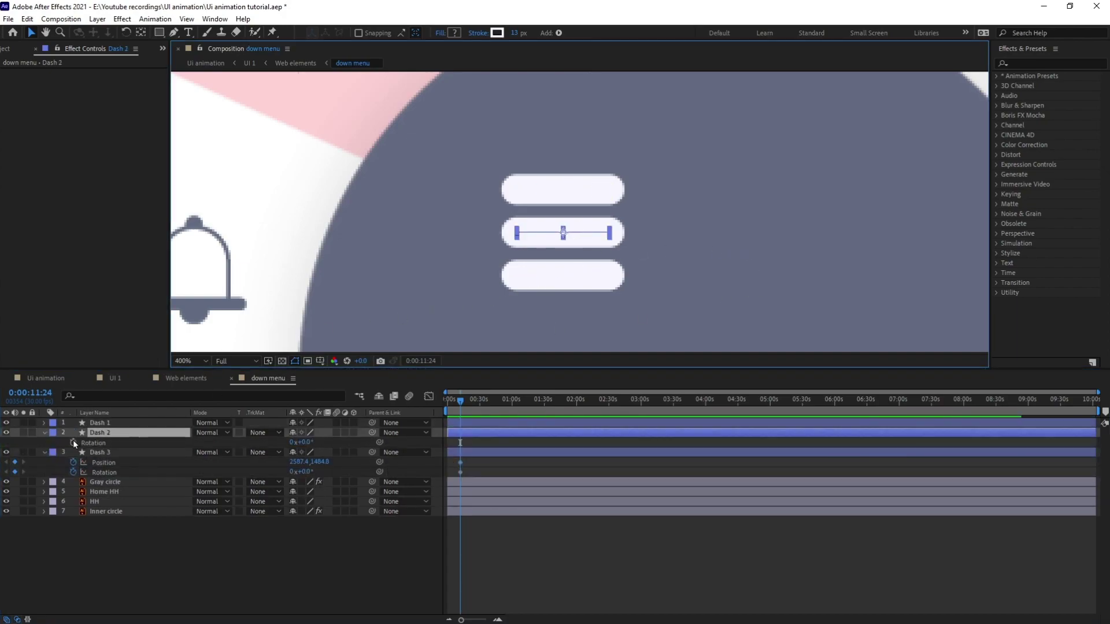
key("u")
- Advance six frames to 0:00:12:00 and set Dash 3's Rotation to 45°
left_click(29, 393)
type("+6")
key("Return")
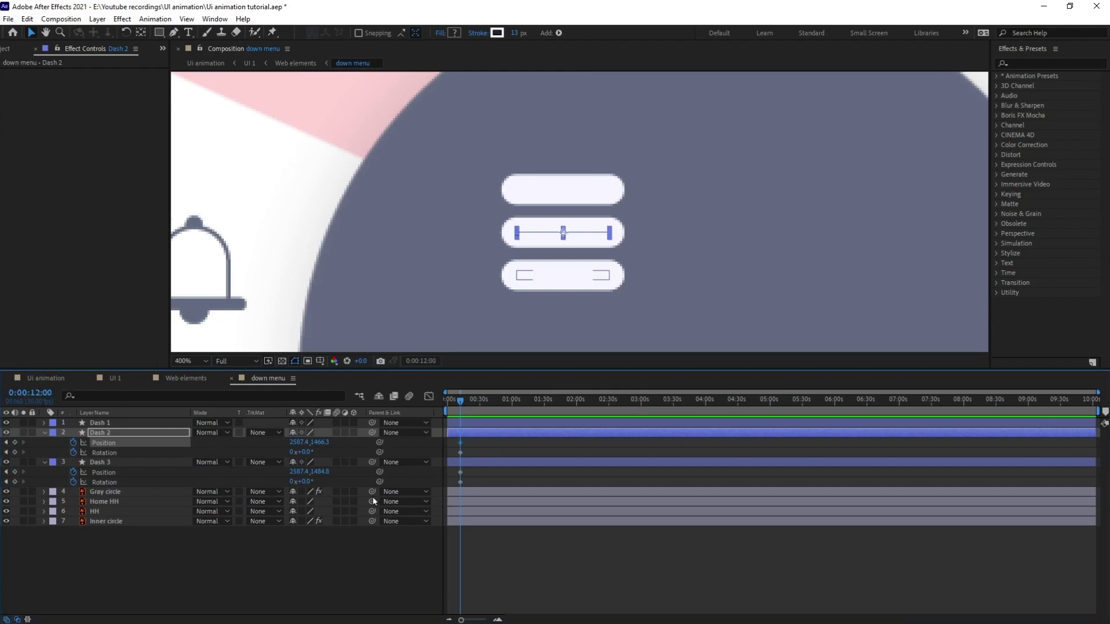
key("equal")
key("equal")
key("equal")
key("equal")
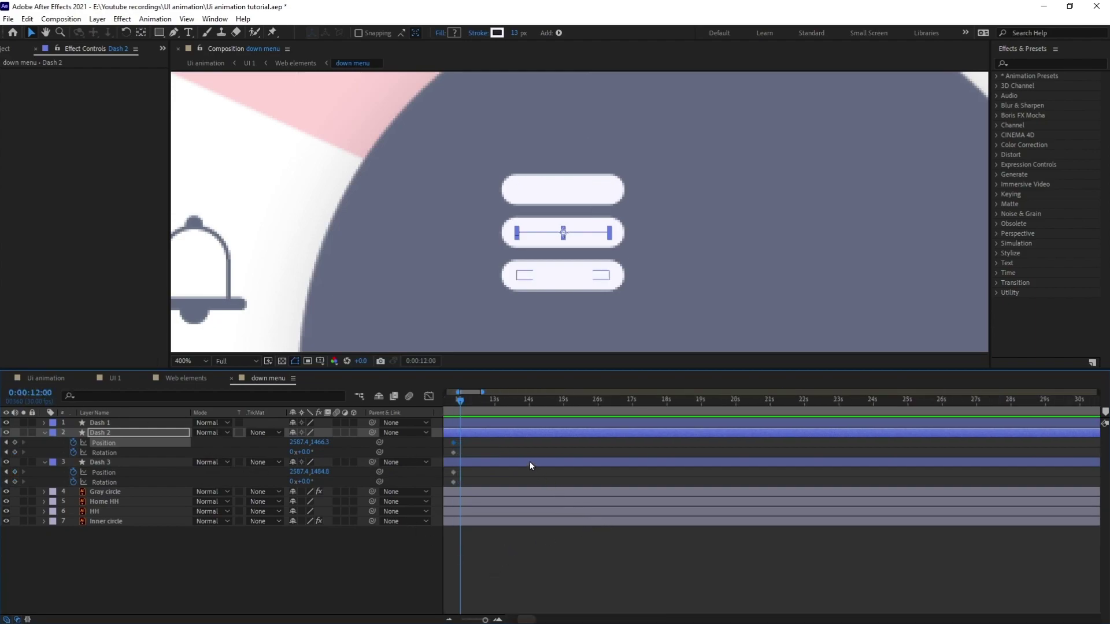
left_click_drag(513, 453, 624, 457)
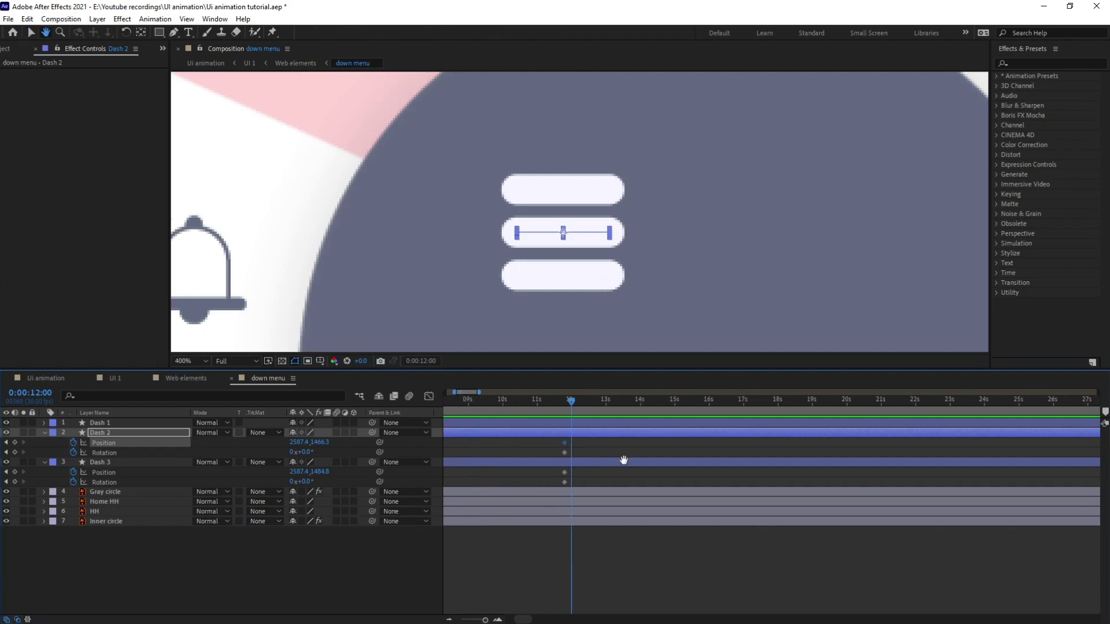
left_click(585, 286)
left_click_drag(304, 483, 304, 481)
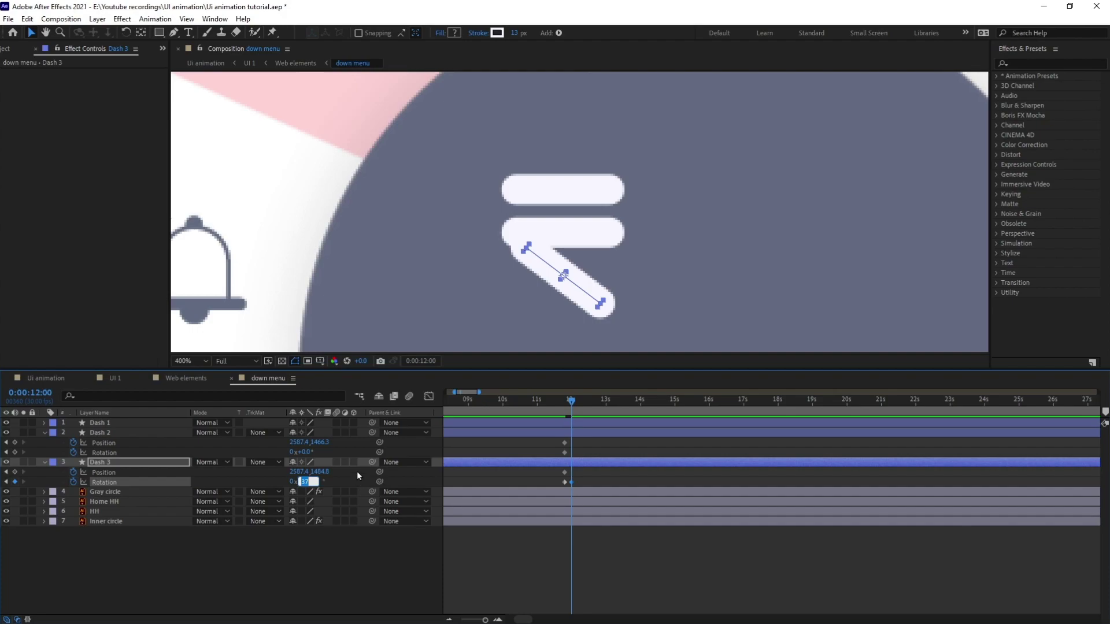
type("45")
key("Return")
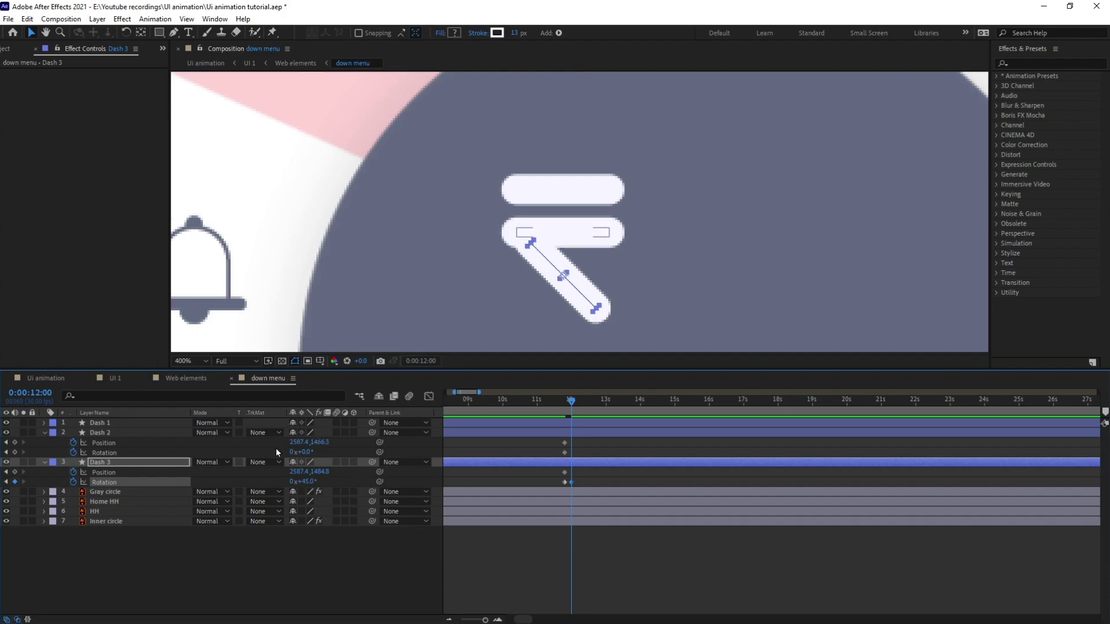
left_click_drag(304, 454, 280, 456)
key("ctrl+z")
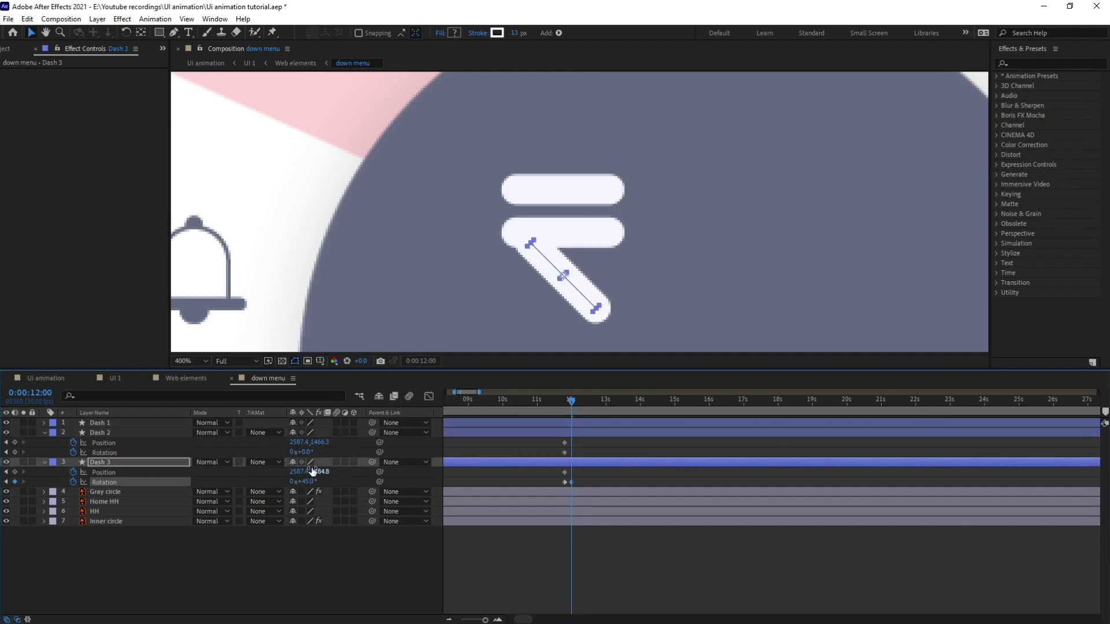
- Start Position keyframing on the Dash 1 layer at 0:00:12:00
left_click(120, 435)
left_click(134, 424)
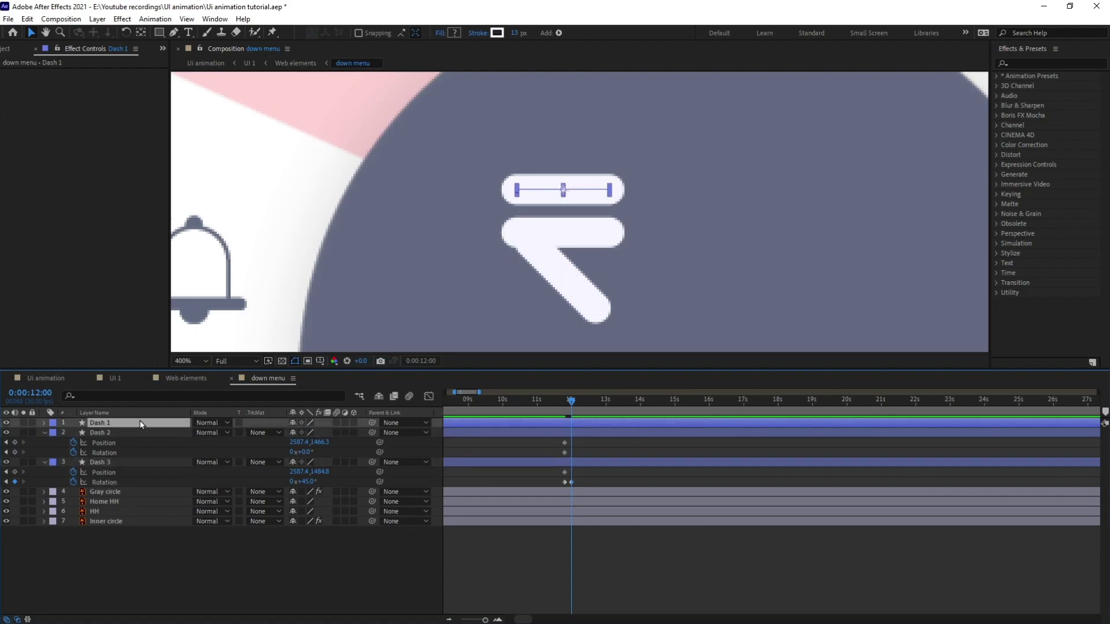
key("p")
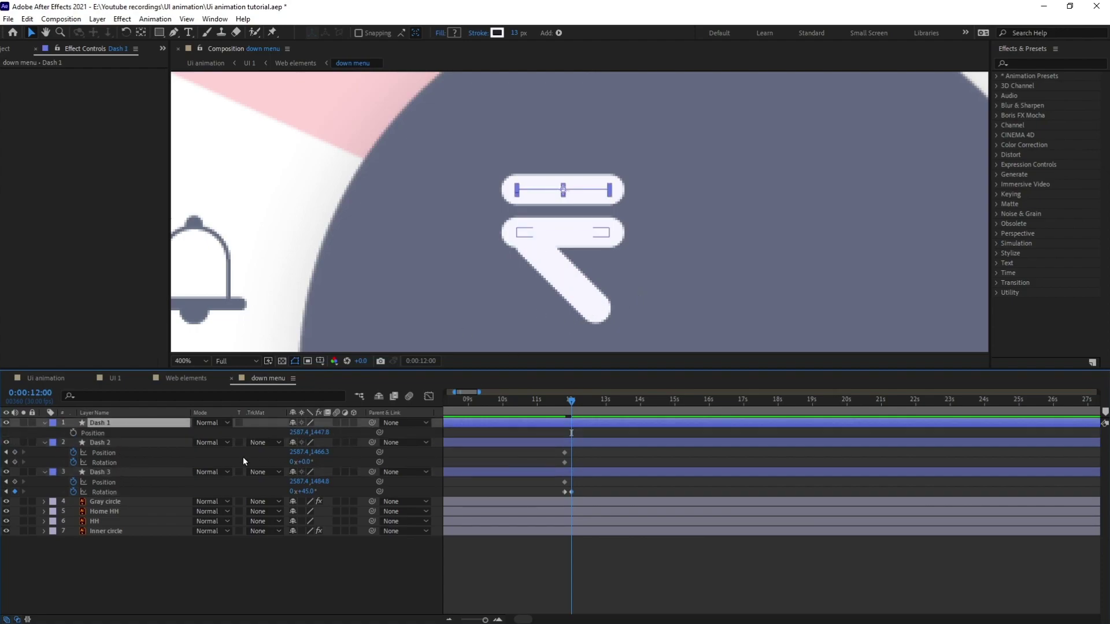
left_click(73, 432)
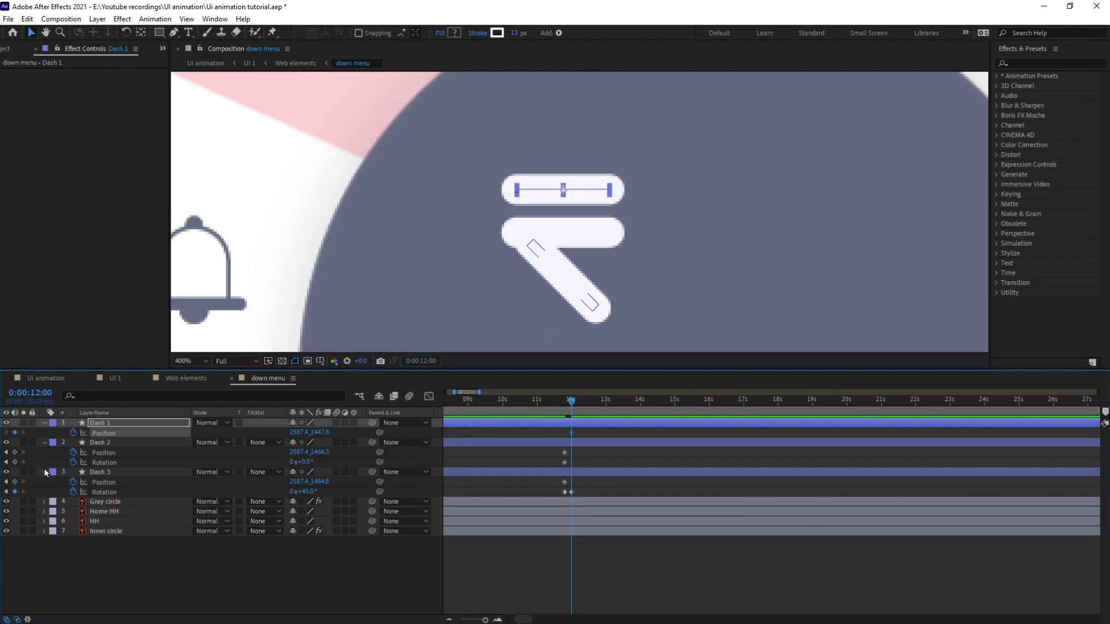
- Keyframe Dash 1's Position and Rotation at 0:00:11:24 and 0:00:12:00, setting its Rotation to -45° at 0:00:12:00
key("alt+shift+r")
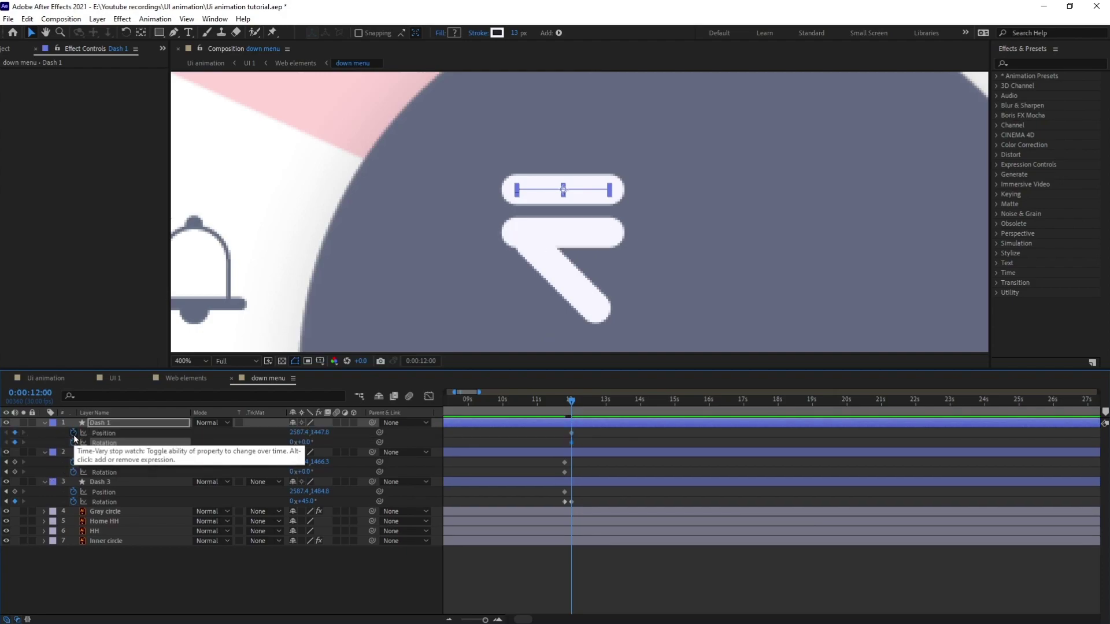
key("j")
key("alt+shift+p")
key("alt+shift+r")
key("k")
mouse_move(306, 443)
left_mouse_down()
mouse_move(297, 452)
mouse_move(302, 443)
left_mouse_up()
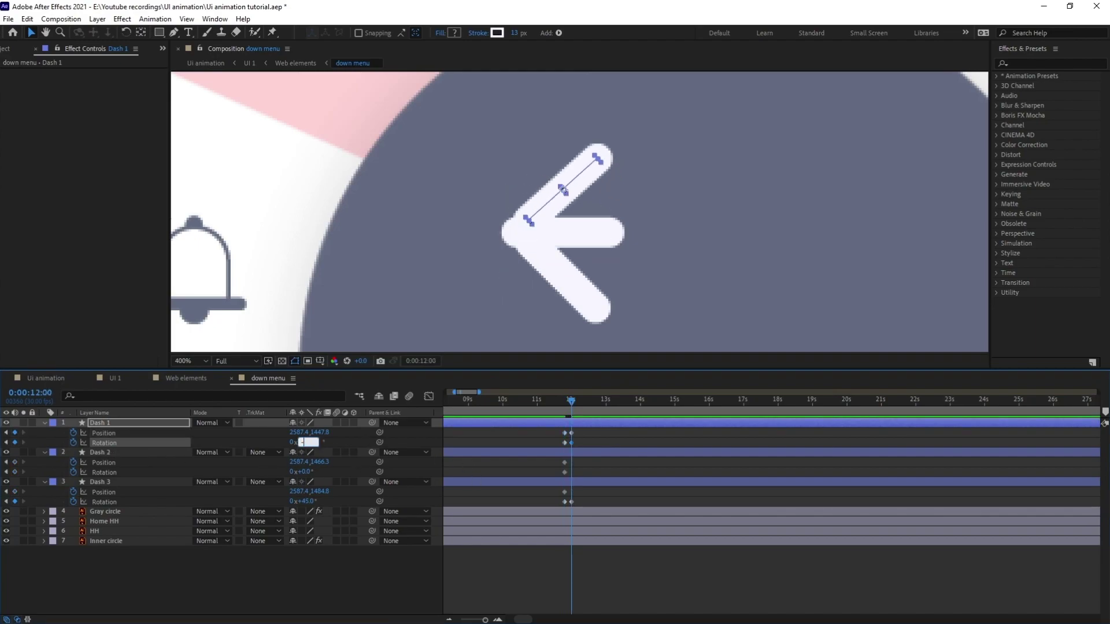
type("5")
key("Return")
- Move Dash 3 and Dash 1 onto Dash 2's centre at 0:00:12:00, with Position 2587.4, 1466.3, so they cross as an X
left_click_drag(565, 277, 564, 238)
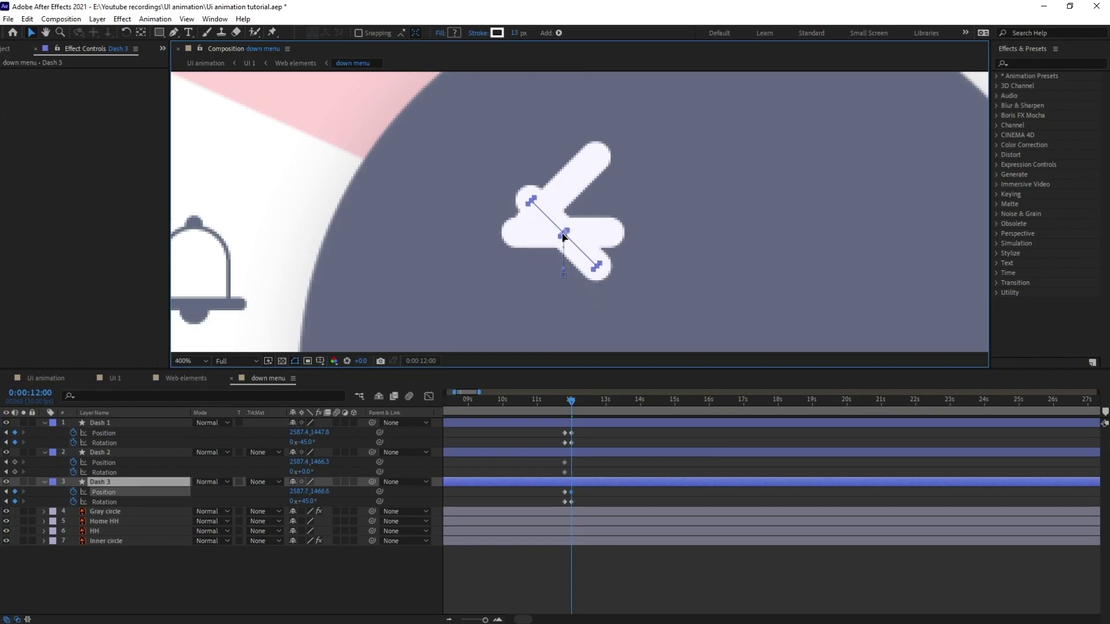
left_click(565, 193)
left_click_drag(565, 194, 566, 236)
- Remove all Position and Rotation keyframes from the Dash 2 layer
left_click(608, 233)
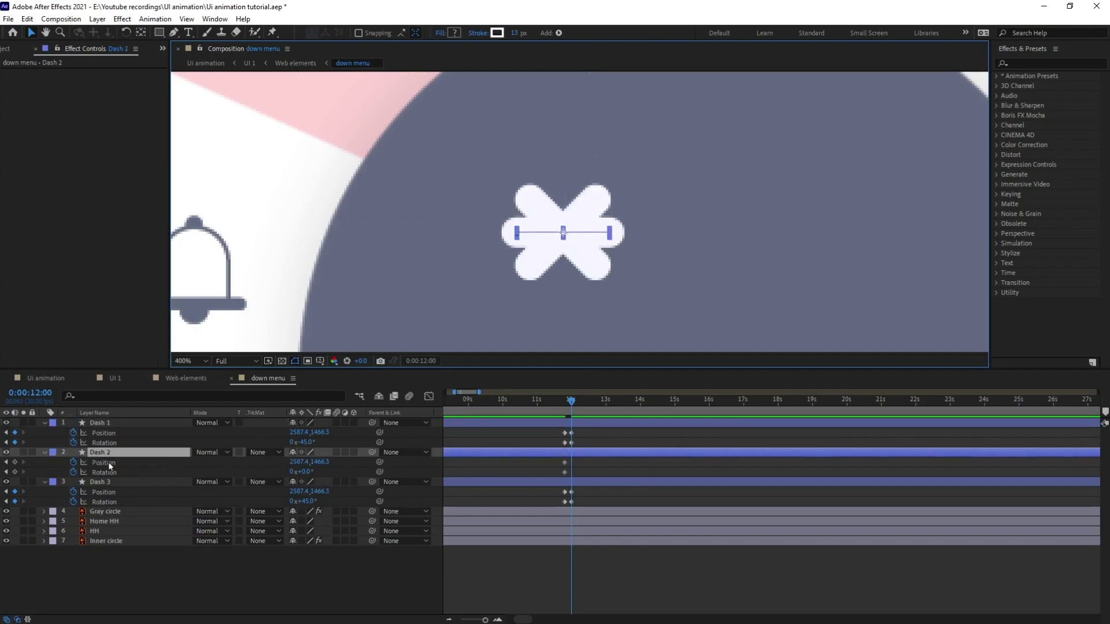
left_click_drag(72, 472, 72, 463)
left_click(92, 452)
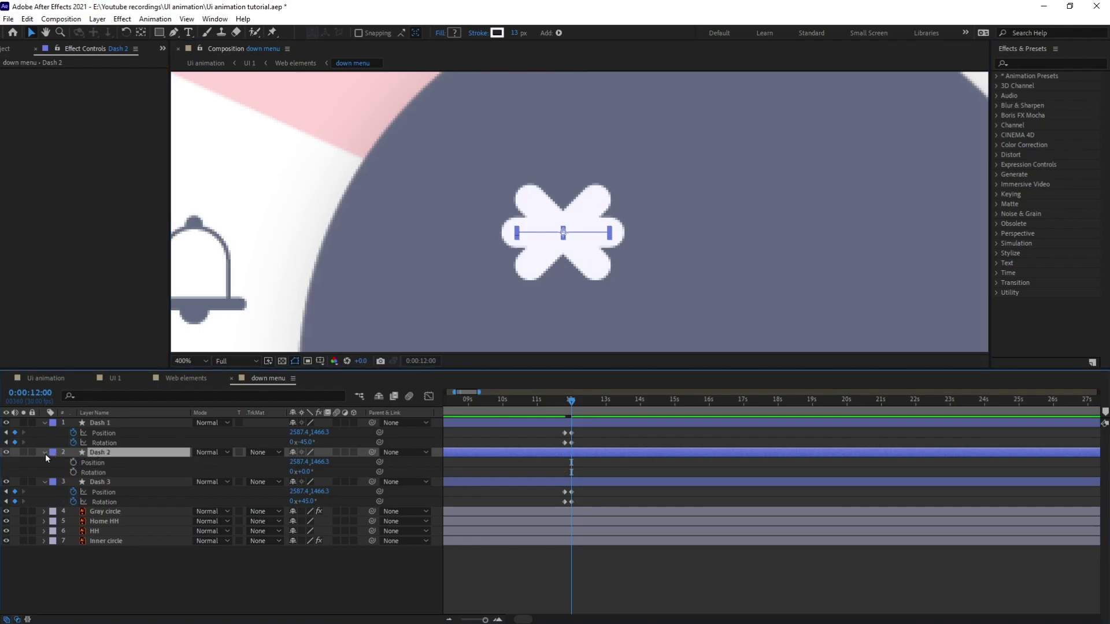
- Keyframe Dash 2's Path, inside Group 1's Path 1, at 0:00:12:00 and 0:00:11:24
left_click(46, 454)
left_click(45, 454)
left_click(52, 465)
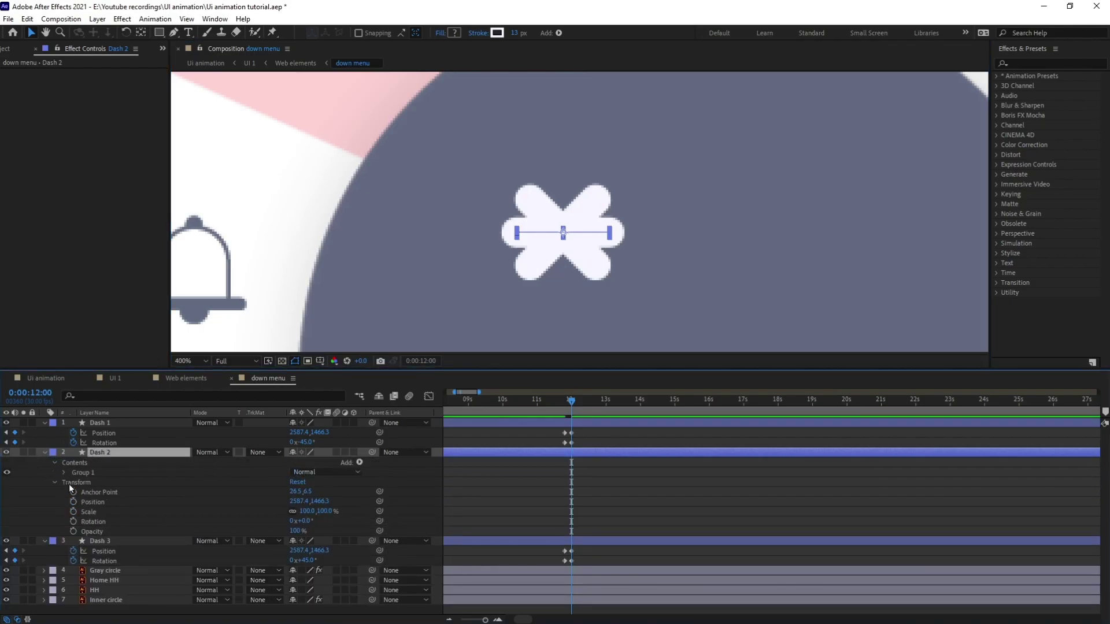
left_click(64, 474)
left_click(74, 482)
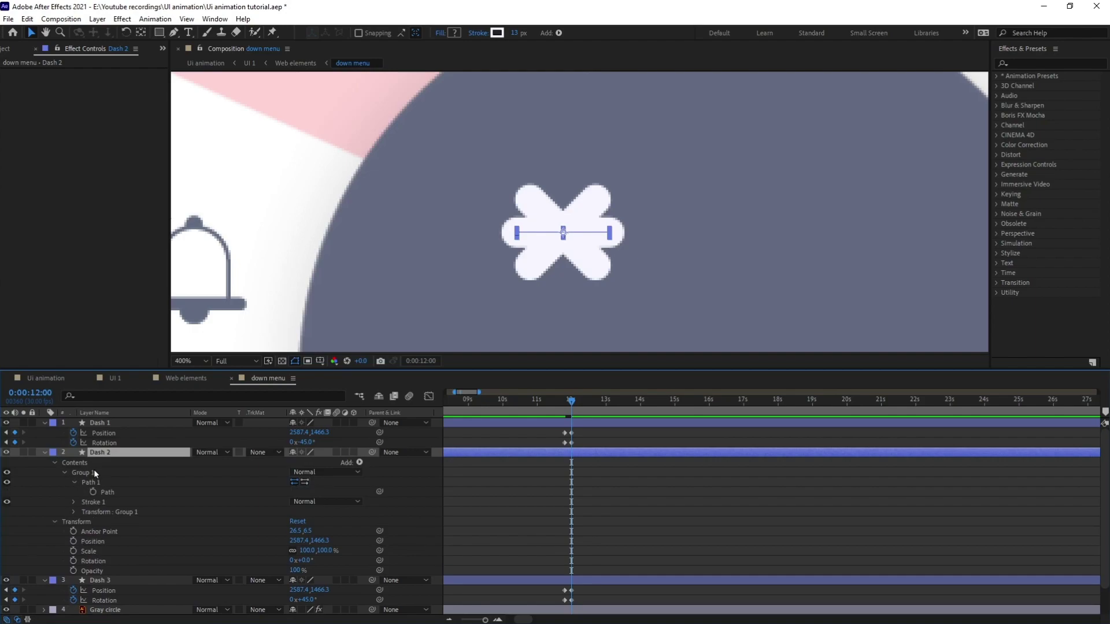
left_click(92, 492)
key("Page_Up")
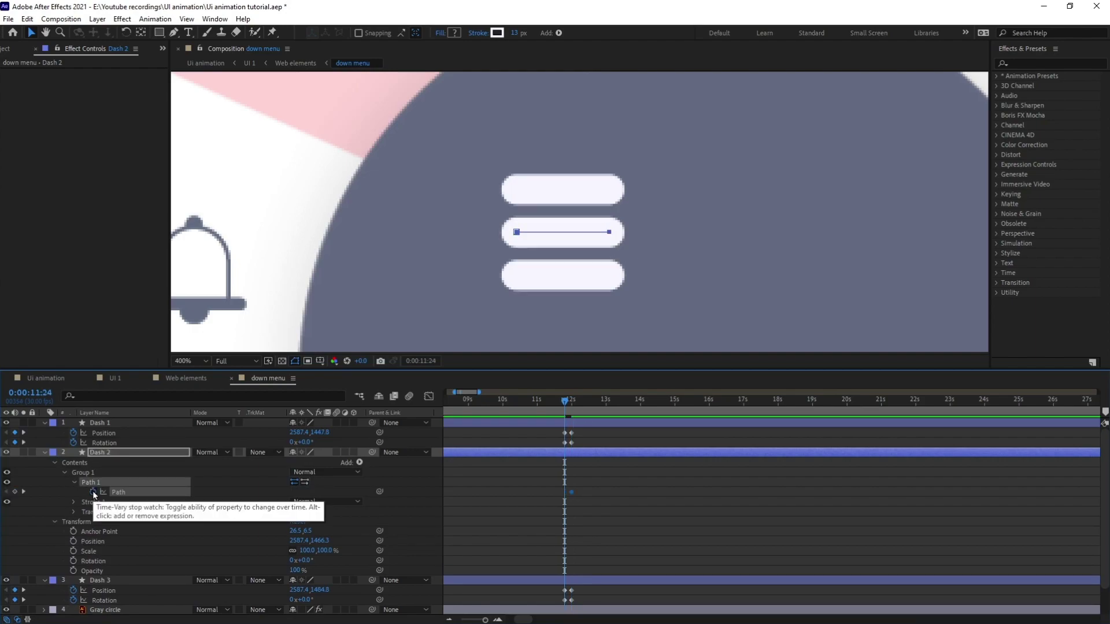
left_click(15, 492)
- Shorten Dash 2's path at 0:00:12:00 by pulling both end points to the centre, hiding it behind the X
key("Page_Down")
key("period")
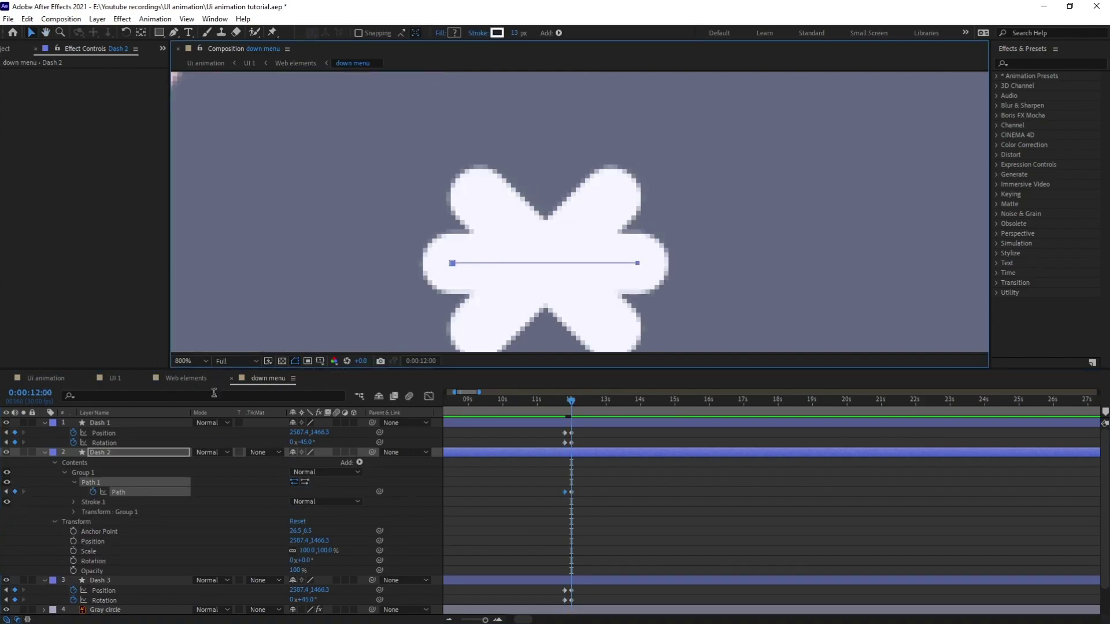
left_click_drag(637, 263, 567, 265)
left_click_drag(452, 263, 535, 264)
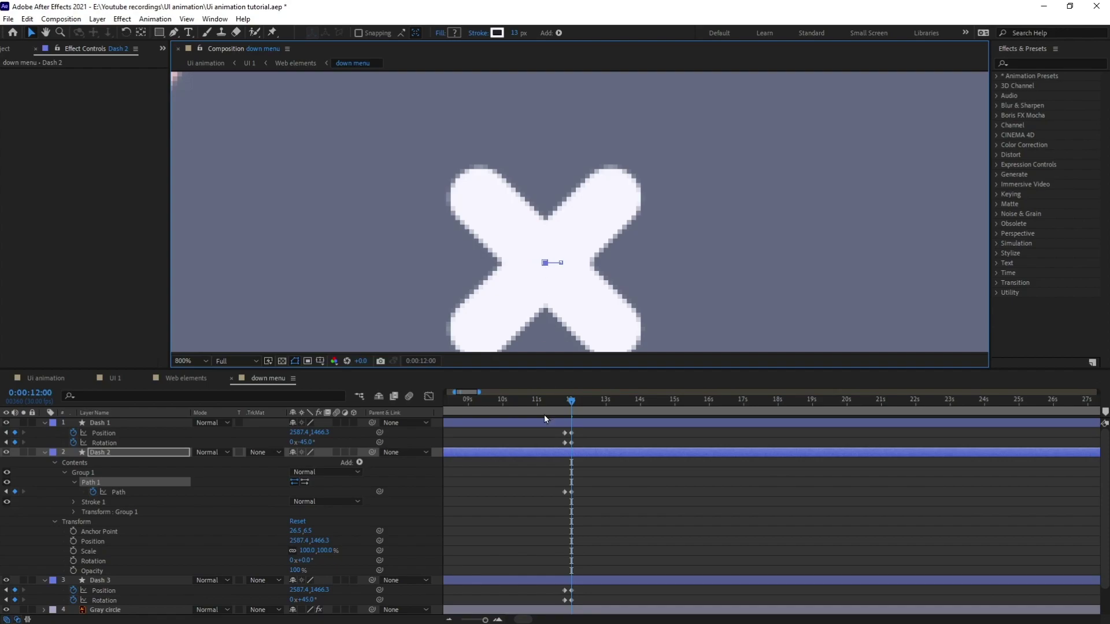
- Apply Easy Ease to all keyframes of the three dashes and preview the change from menu icon to cross
left_click_drag(589, 430, 548, 595)
scroll(678, 178, "down", 4)
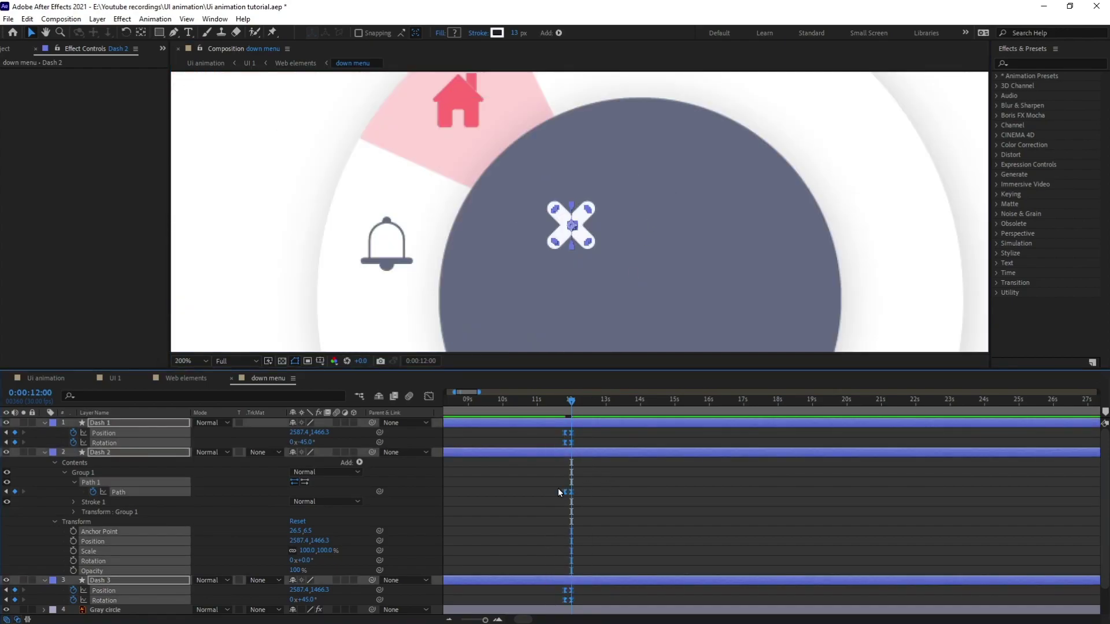
left_click(553, 404)
key("space")
key("space")
left_click(556, 404)
key("space")
key("space")
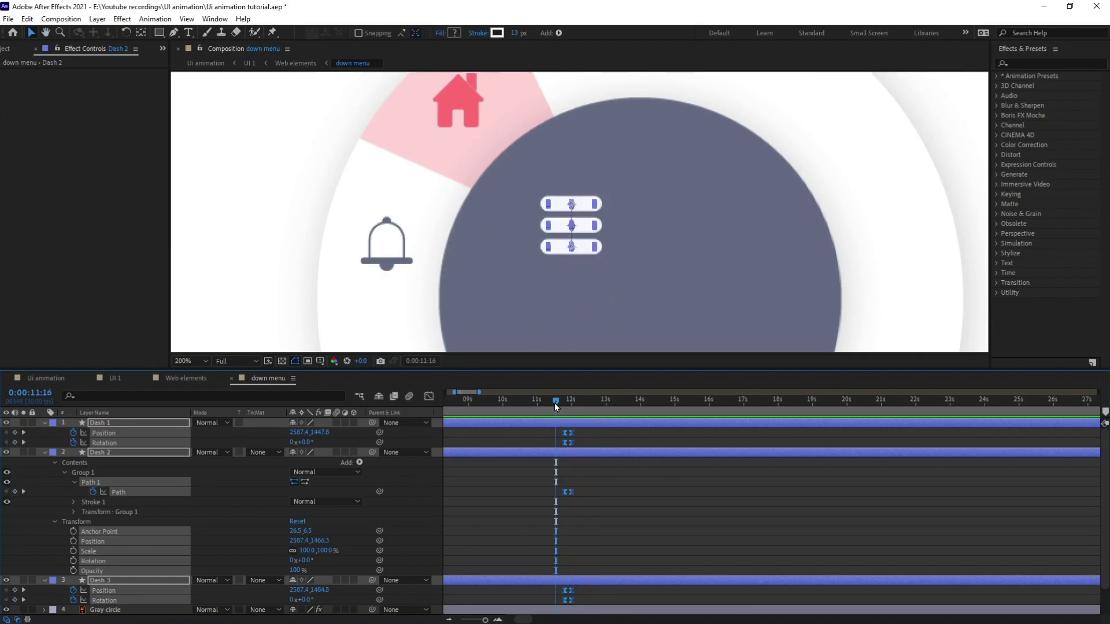
key("space")
left_click(558, 403)
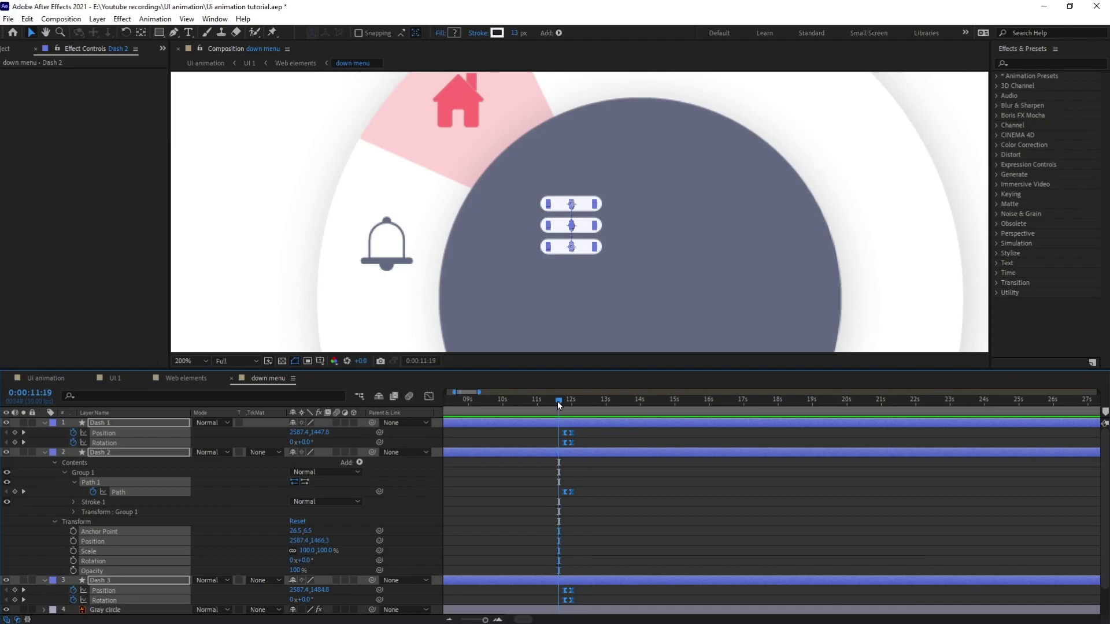
- Go to 0:00:11:24 and parent the Home HH and HH layers to Inner circle
left_click_drag(556, 402, 563, 402)
left_click(611, 521)
scroll(572, 169, "down", 1)
left_click_drag(731, 210, 707, 167)
key("v")
scroll(262, 467, "down", 1)
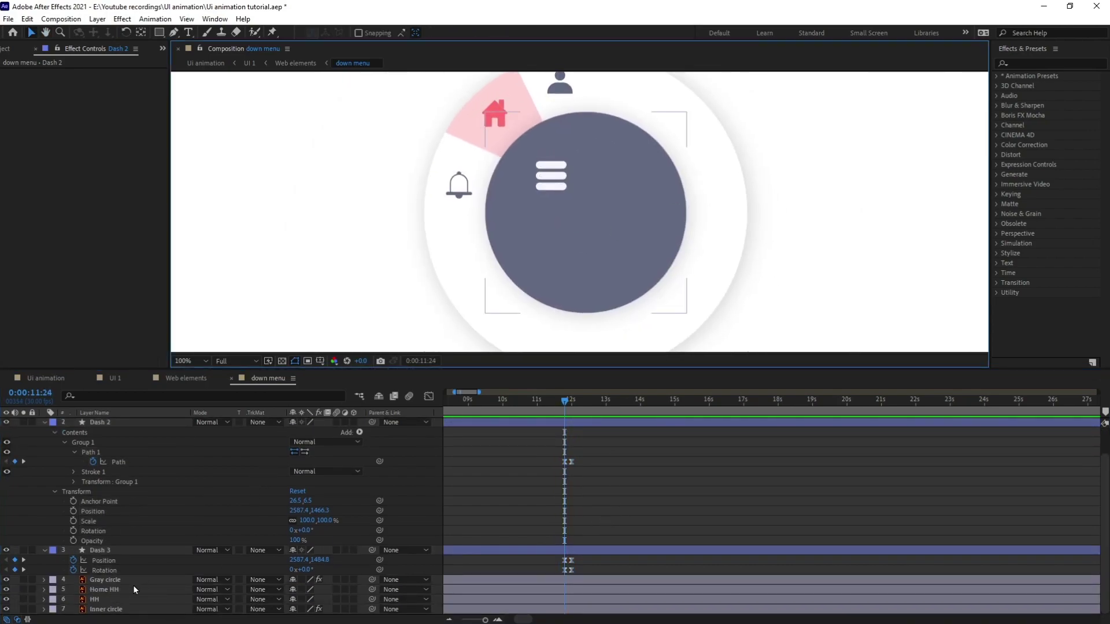
scroll(462, 232, "down", 1)
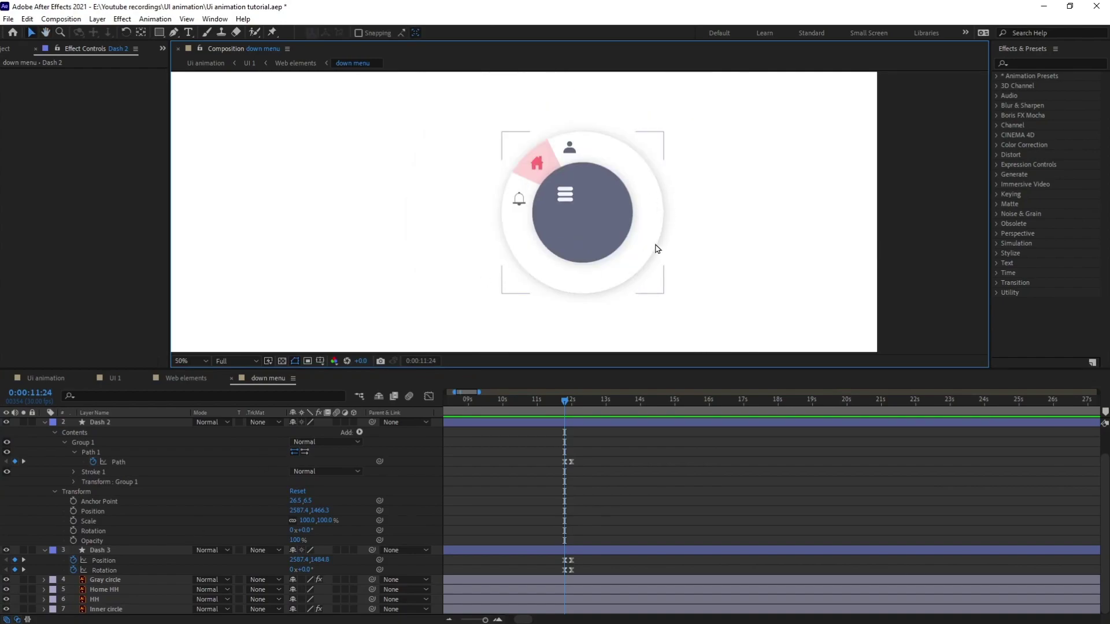
left_click(120, 593)
left_click(117, 599, "shift")
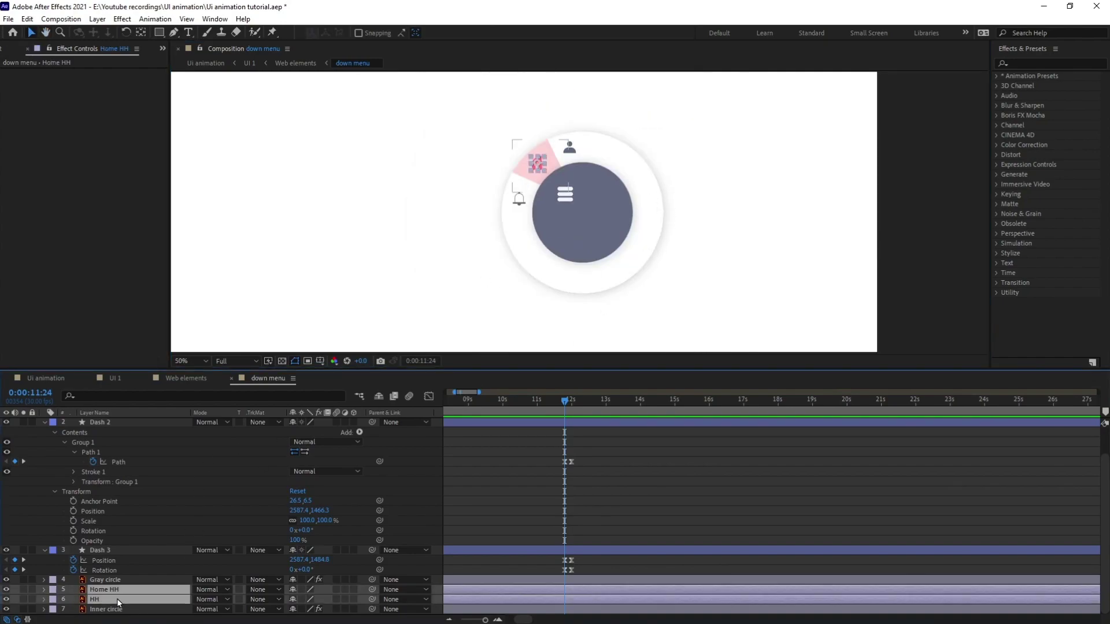
left_click_drag(372, 602, 153, 610)
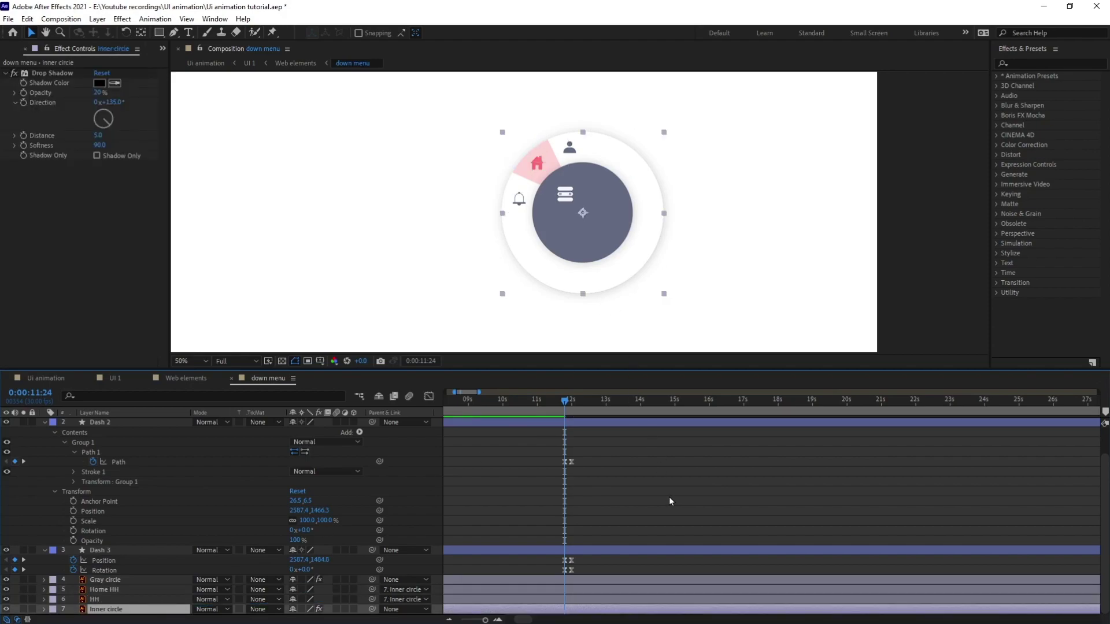
- Keyframe Inner circle's Scale from 48% at 0:00:11:24 to 100% at 0:00:12:06 and ease both keyframes
key("s")
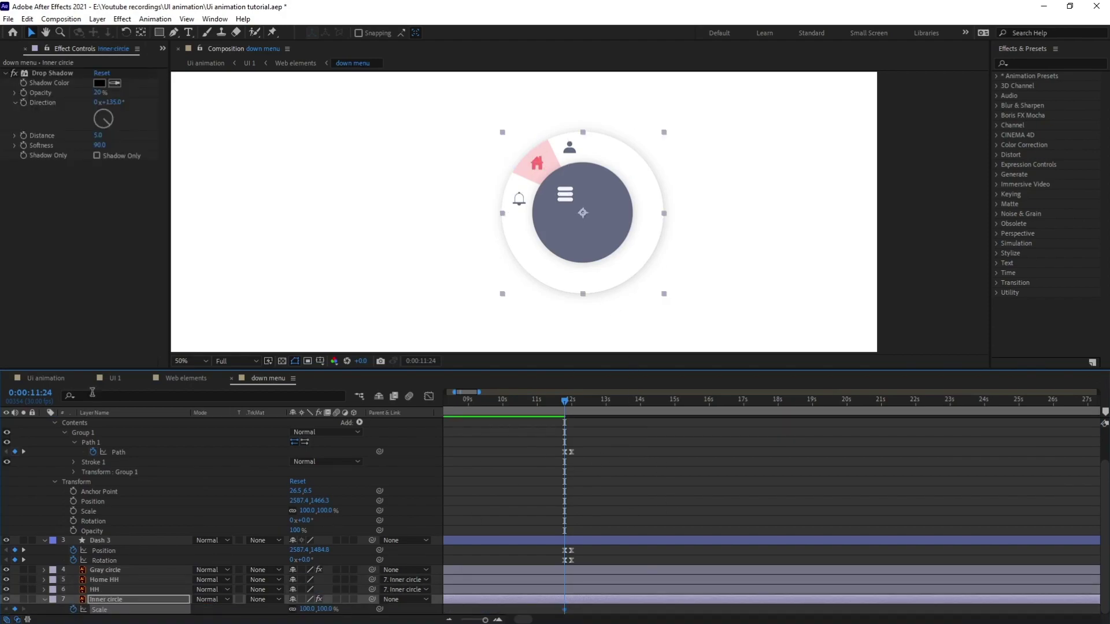
left_click(41, 398)
type("+1")
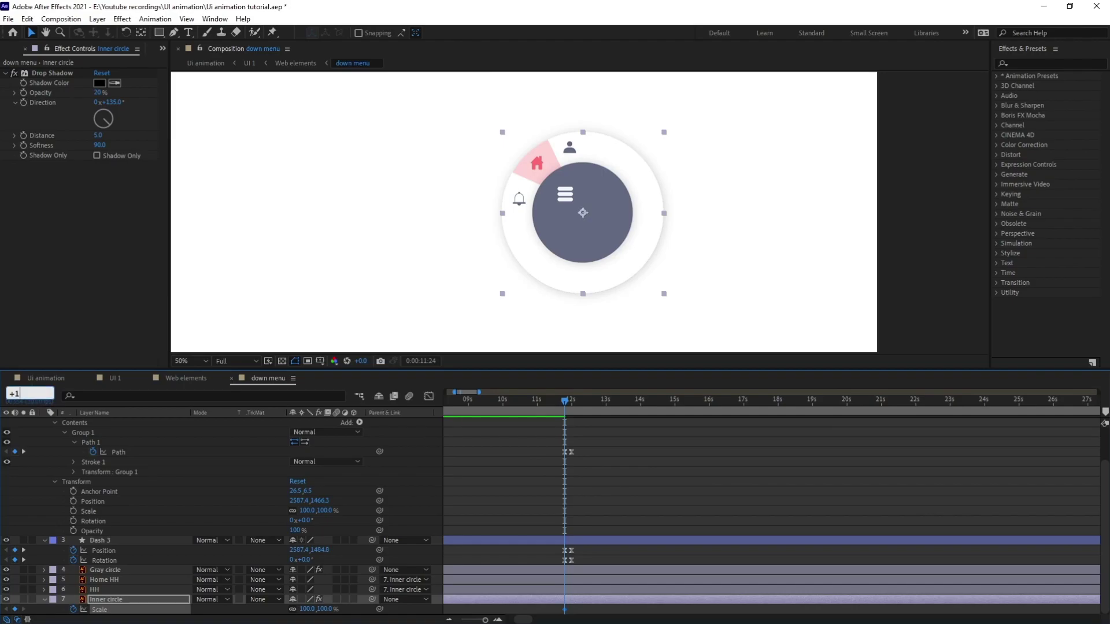
type("2")
key("Return")
left_click_drag(331, 610, 261, 600)
right_click(563, 610)
mouse_move(585, 605)
left_click(720, 601)
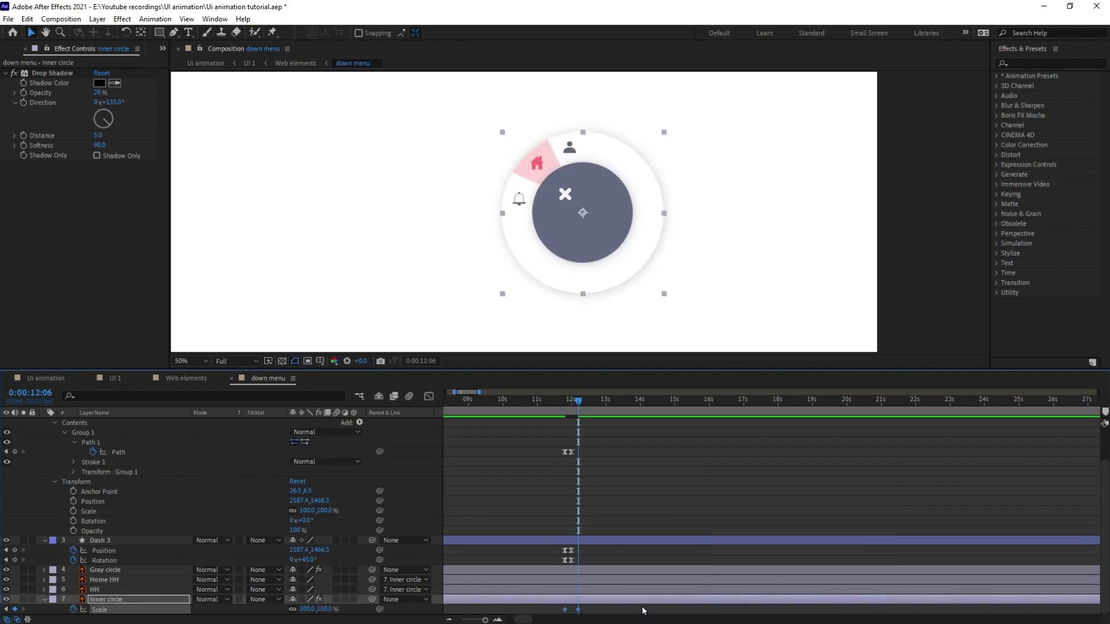
- Advance six frames to 0:00:12:12 and add another Scale keyframe on Inner circle
left_click(660, 473)
key("equal")
key("equal")
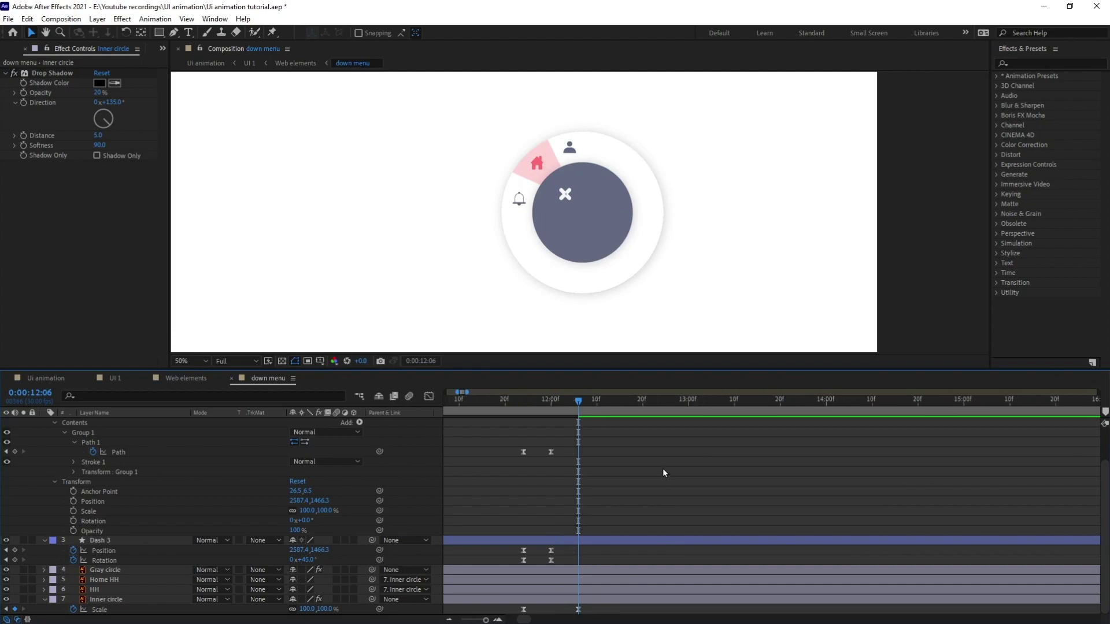
key("Page_Down")
key("Page_Down")
key("Page_Down")
key("Page_Down")
key("Page_Down")
key("Page_Down")
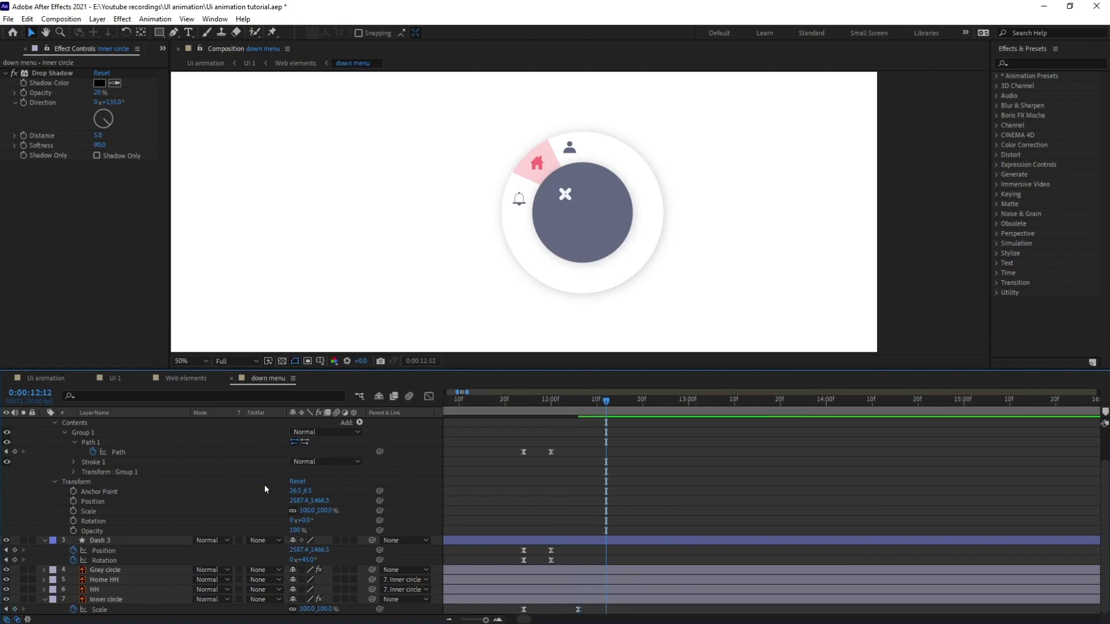
left_click(16, 609)
- Preview the Inner circle's growing animation and move the time to 0:00:12:12
key("space")
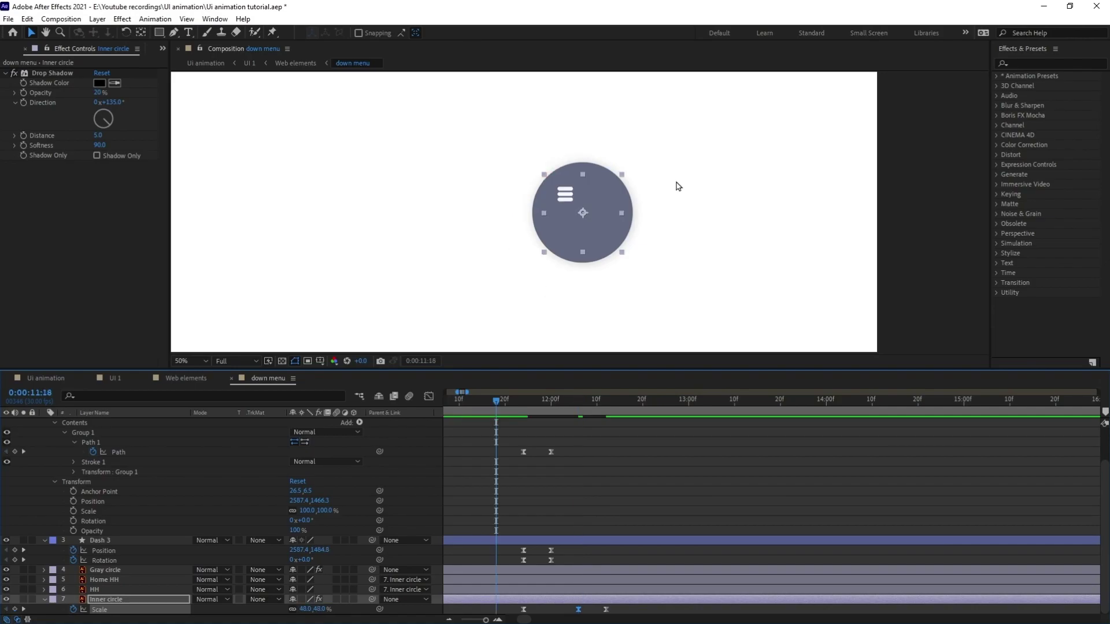
left_click(509, 400)
key("space")
left_click_drag(508, 400, 605, 403)
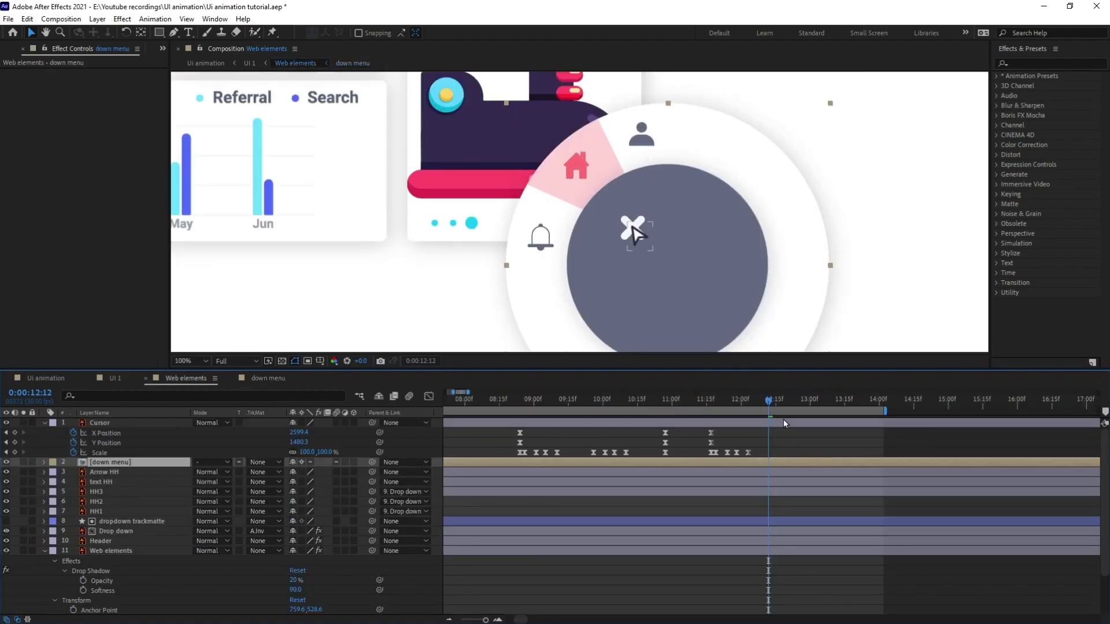
- In Web elements, keyframe the Cursor's X Position, Y Position and Scale at 0:00:12:12
left_click(776, 451)
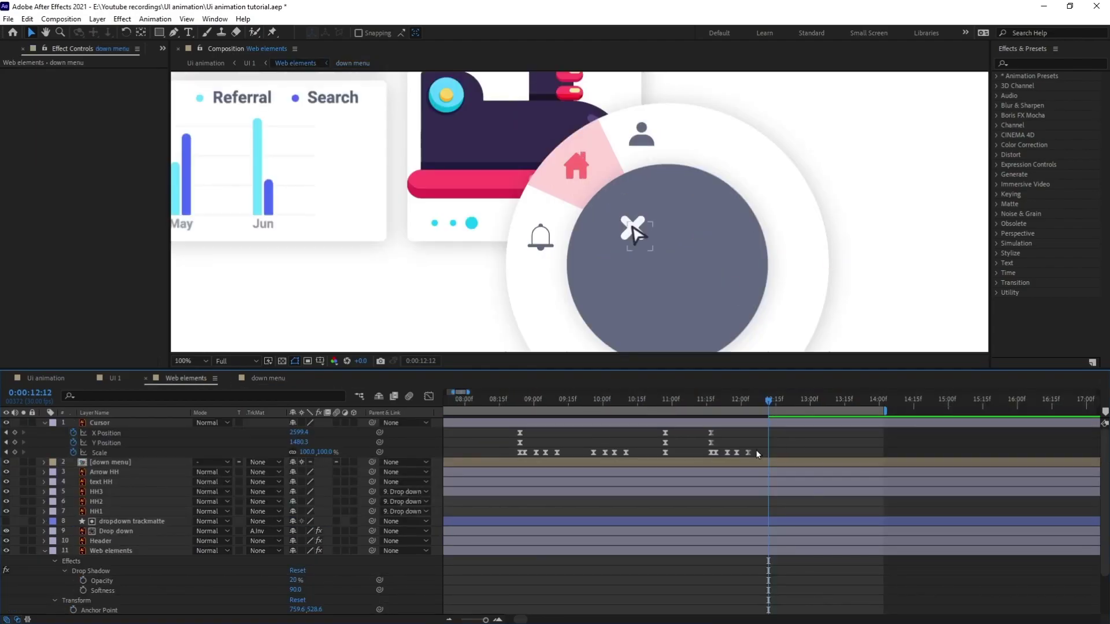
left_click(15, 433)
left_click(15, 443)
left_click(15, 453)
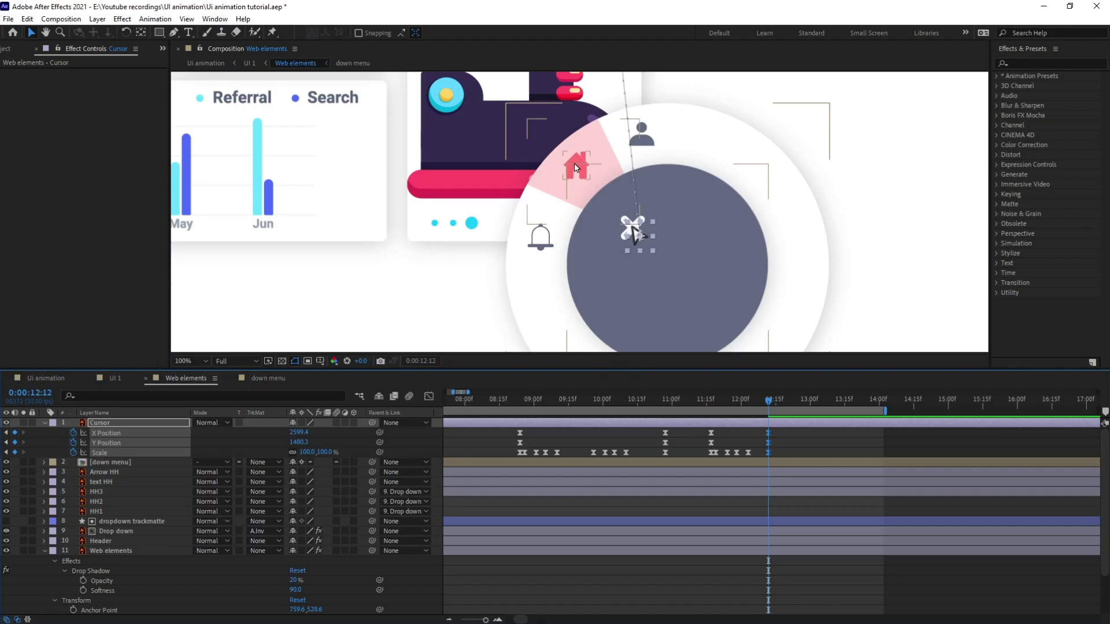
- Advance 20 frames to 0:00:13:02 and move the Cursor onto the pink home icon, at about 2503.4, 1372.3
scroll(576, 163, "down", 4)
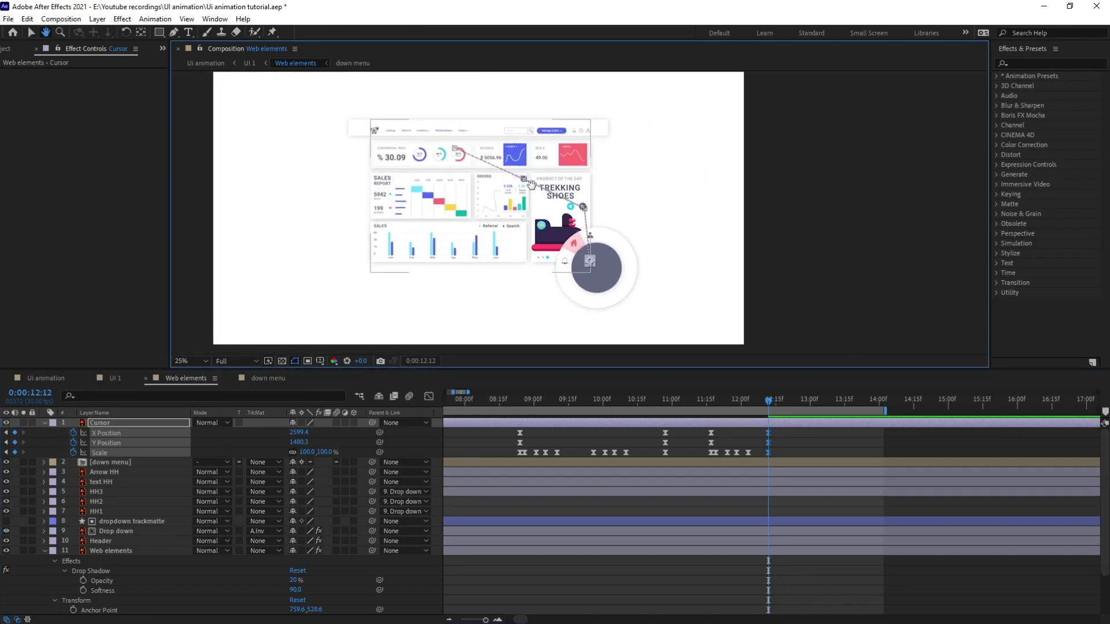
scroll(552, 178, "up", 2)
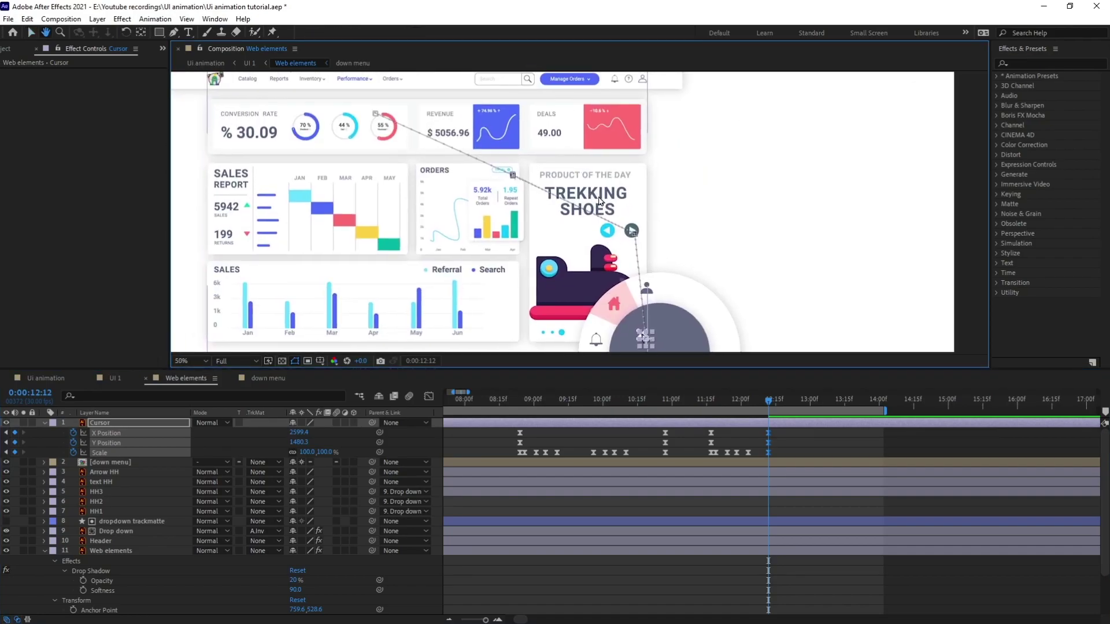
left_click(30, 393)
type("+20")
key("Return")
scroll(653, 327, "up", 1)
left_click_drag(653, 326, 632, 129)
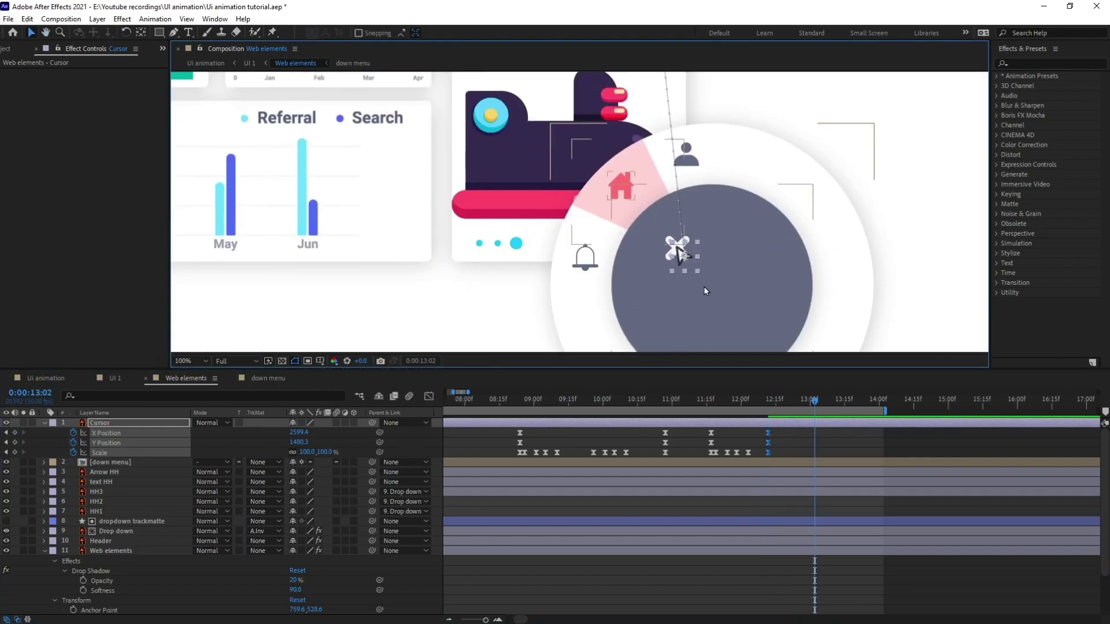
scroll(618, 240, "up", 1)
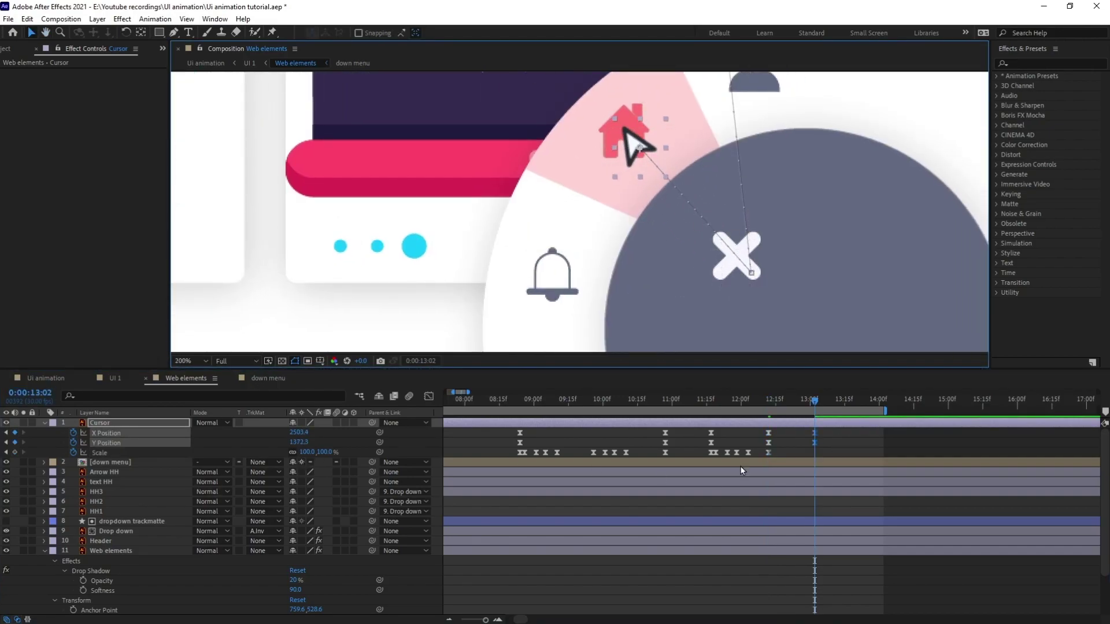
- Copy the Cursor's four Scale keyframes from the previous click and paste them at 0:00:13:02
left_click_drag(778, 450, 721, 459)
key("ctrl+c")
key("ctrl+v")
mouse_move(814, 405)
left_mouse_down()
mouse_move(828, 404)
mouse_move(814, 405)
left_mouse_up()
- In down menu, start Opacity keyframing on the HH layer at 0:00:13:02, and return to Web elements
left_click(253, 379)
scroll(557, 201, "up", 4)
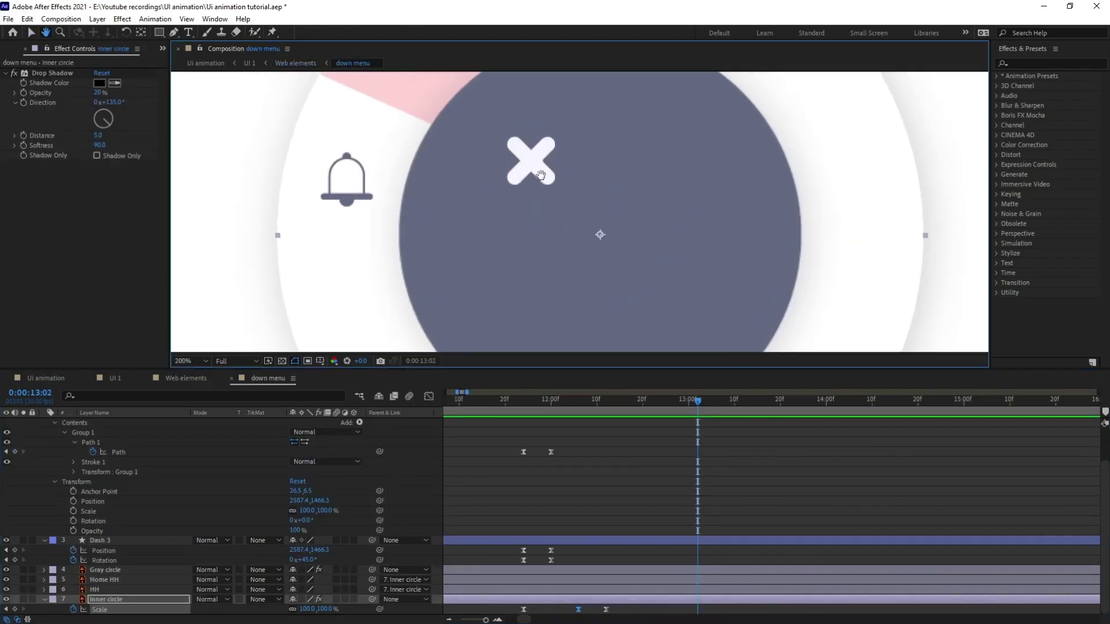
left_click(105, 589)
key("slash")
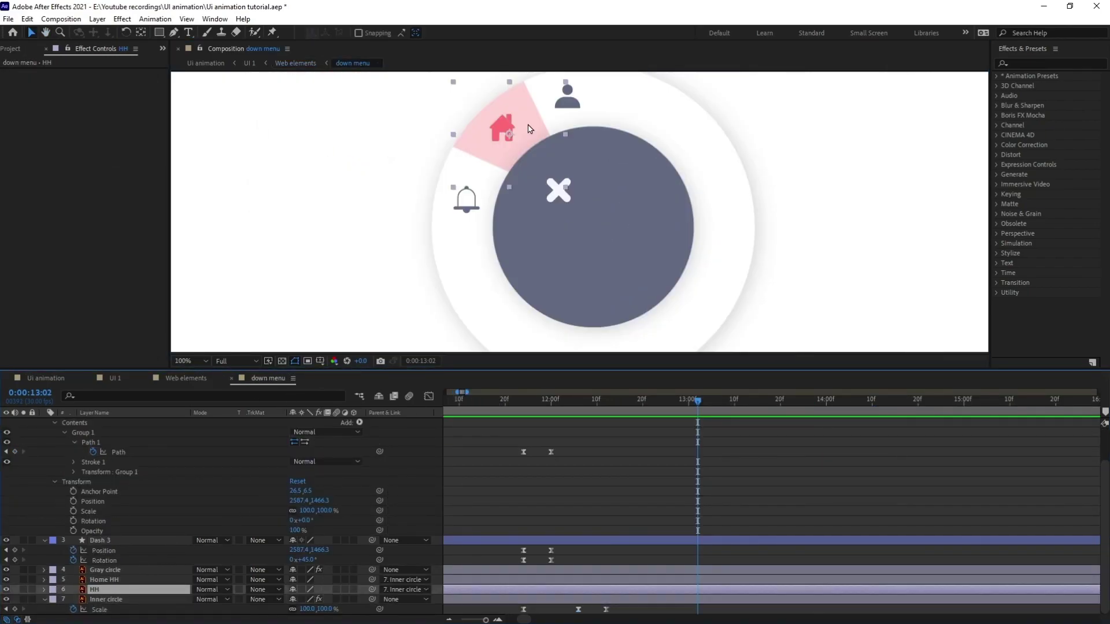
key("t")
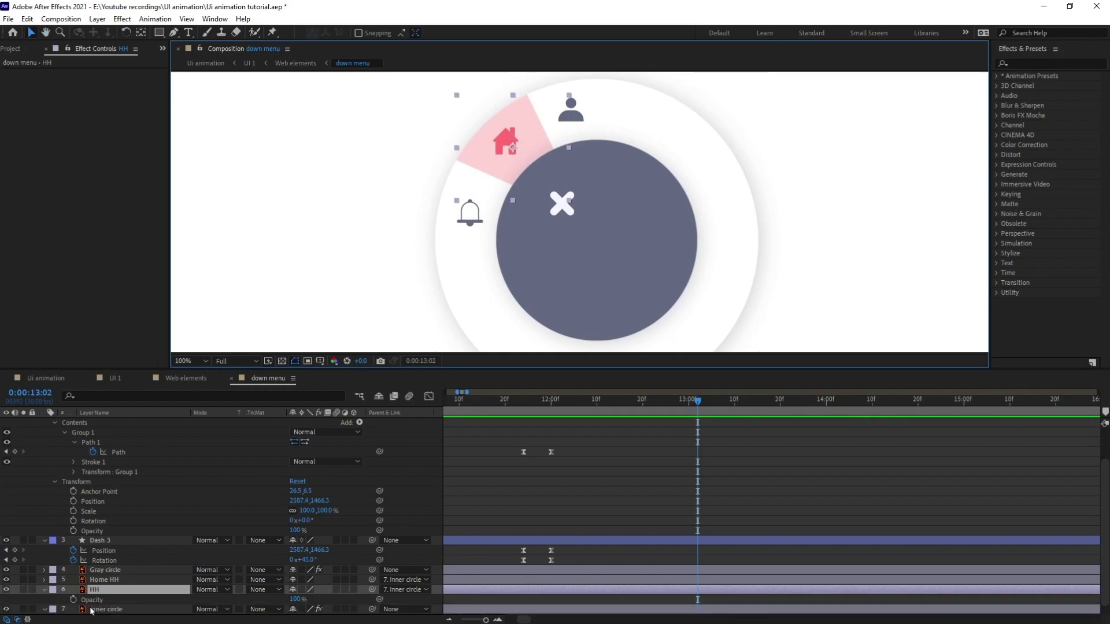
left_click(73, 600)
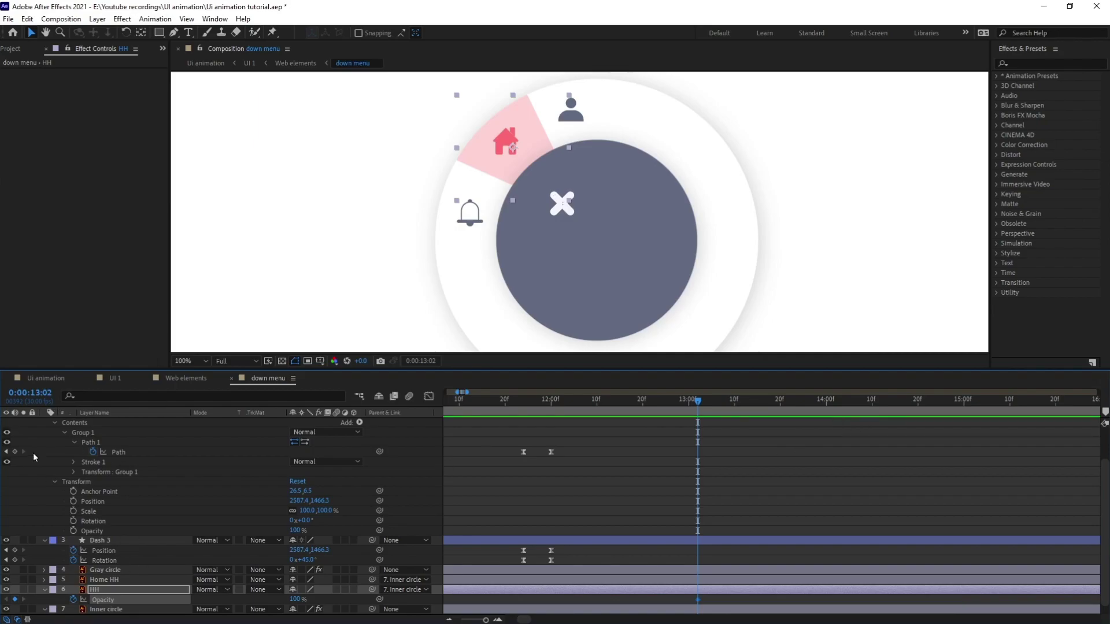
left_click(177, 380)
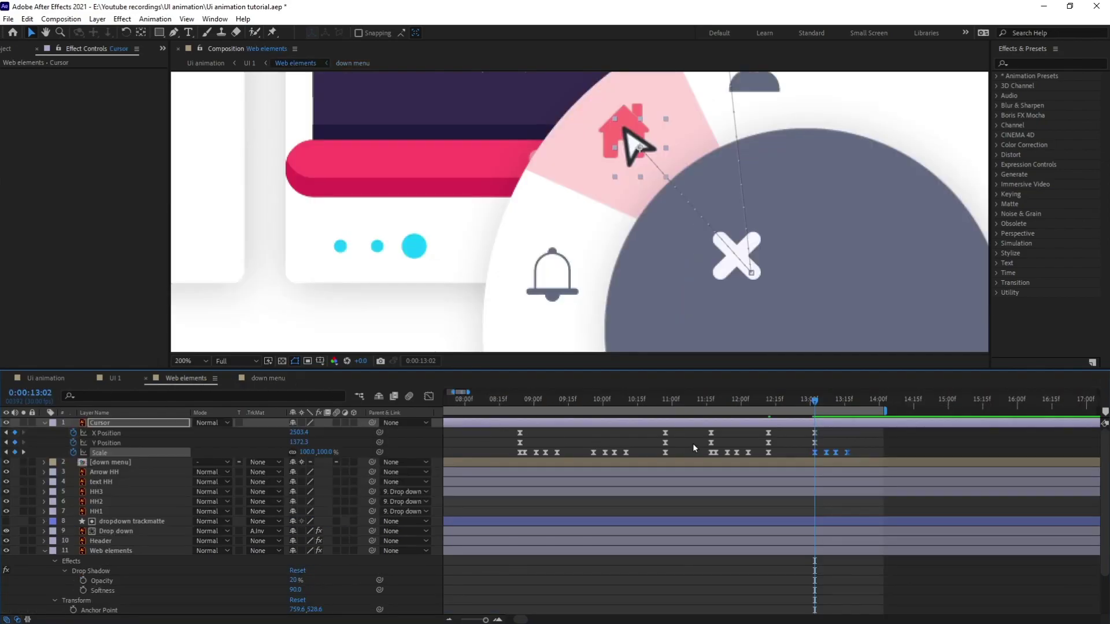
- In down menu, set the HH layer's Opacity to 0% at 0:00:13:07 and time-reverse its two Opacity keyframes
left_click(269, 378)
left_click(783, 505)
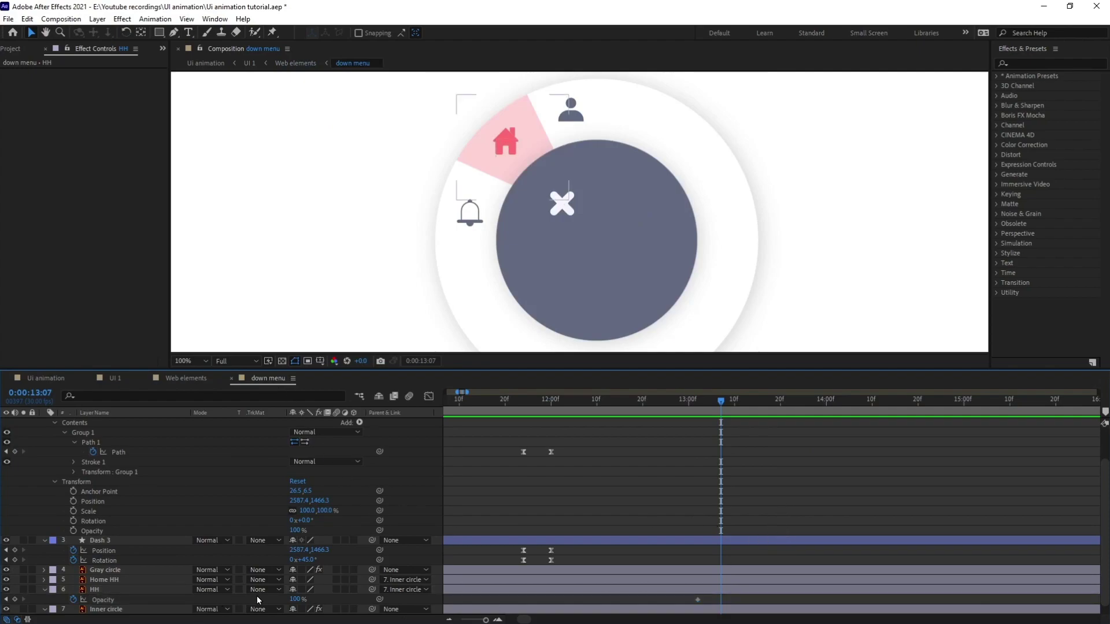
type("0")
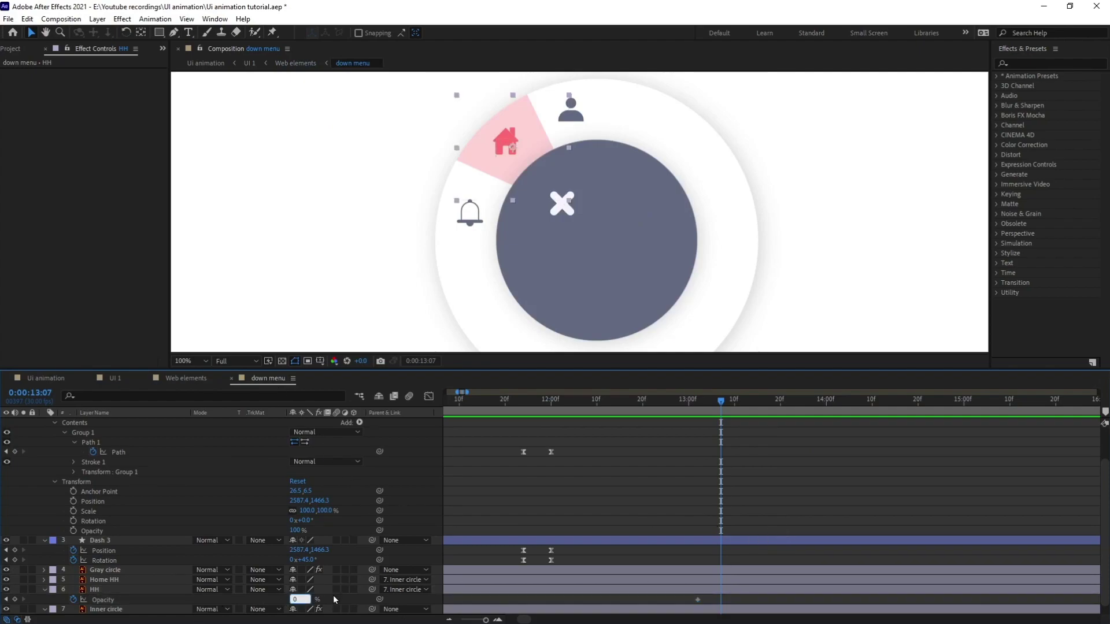
key("Return")
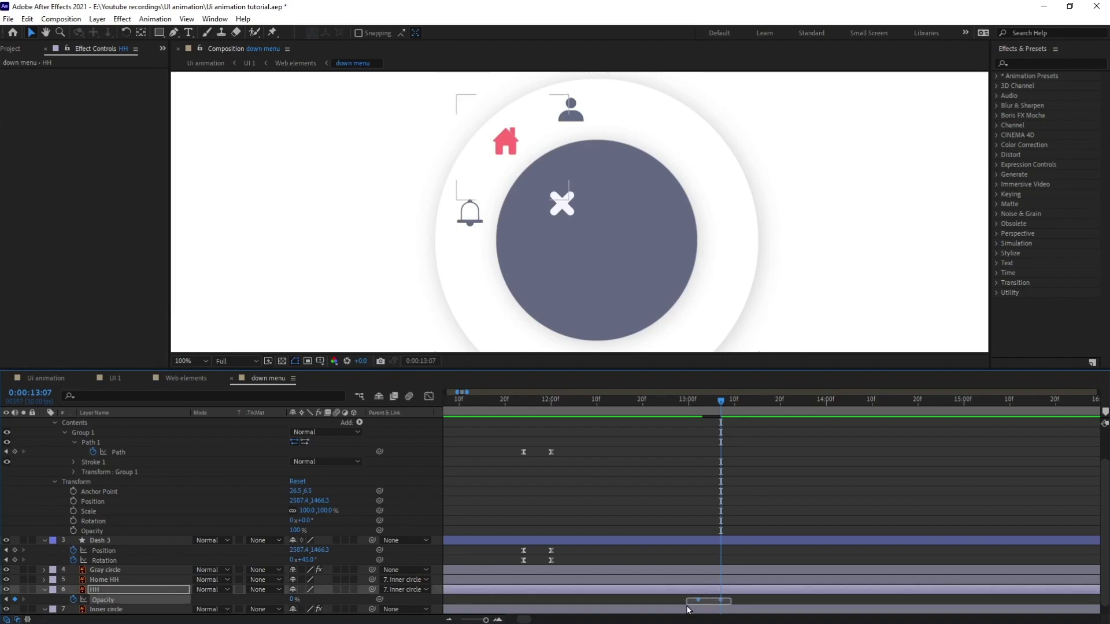
right_click(695, 601)
left_click(715, 592)
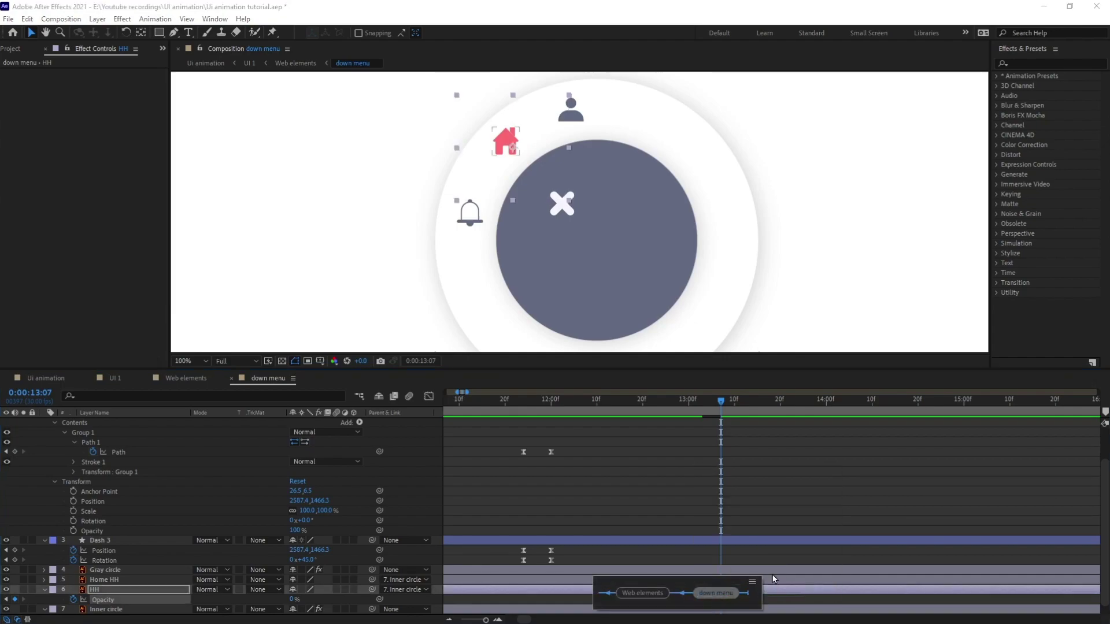
right_click(698, 600)
mouse_move(725, 592)
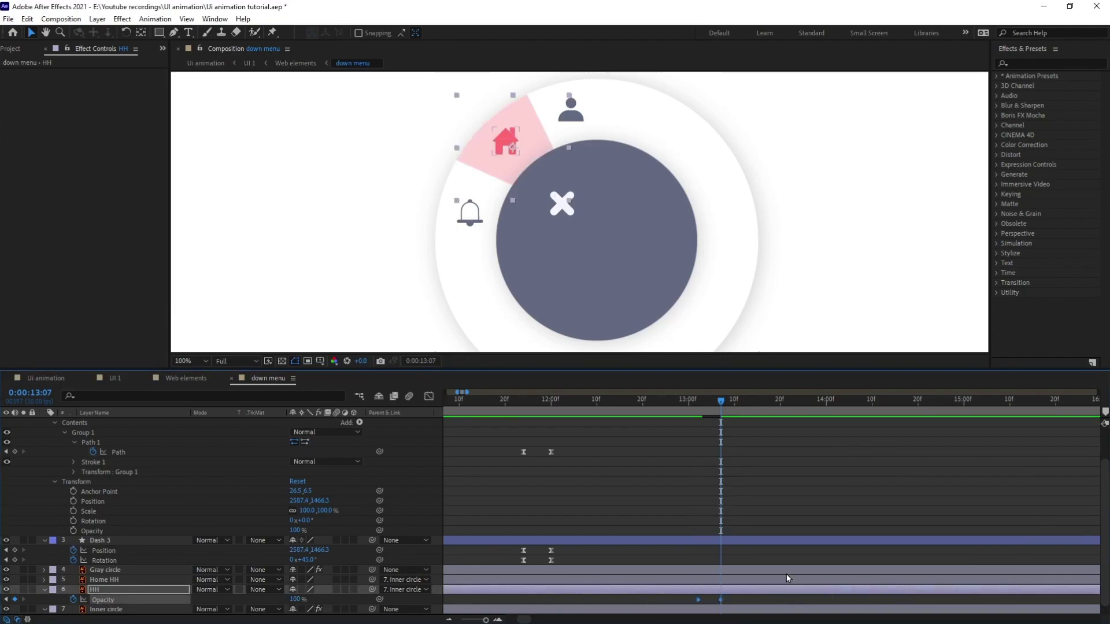
- Add a 100% Opacity keyframe on HH at 0:00:13:11 and paste its 0% keyframe at 0:00:13:16
left_click(186, 378)
left_click(830, 438)
left_click(261, 380)
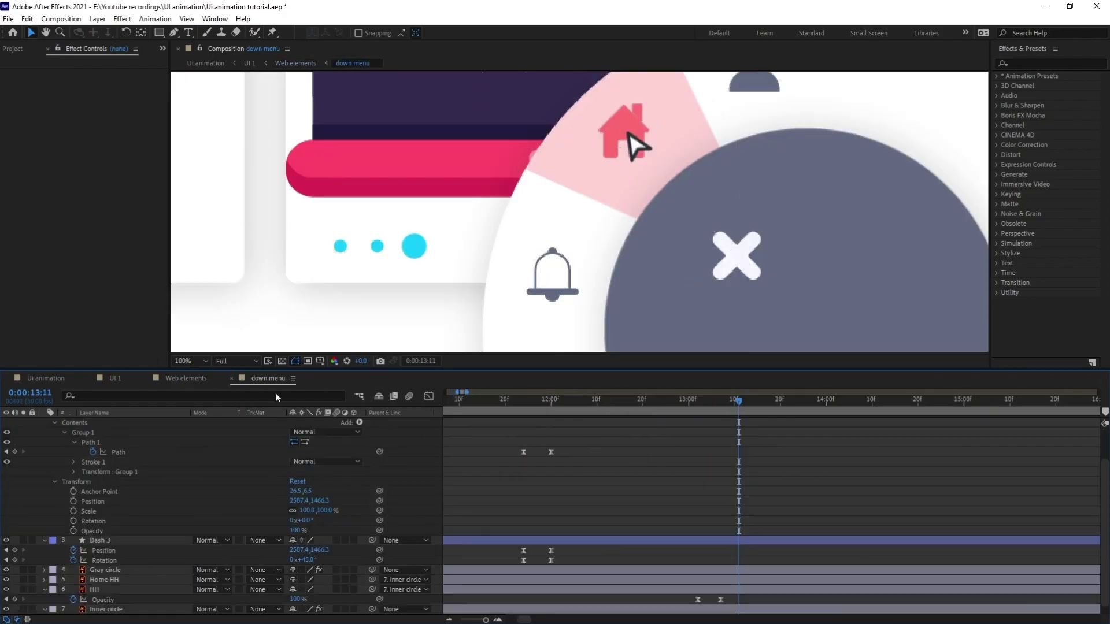
left_click(15, 600)
left_click(185, 379)
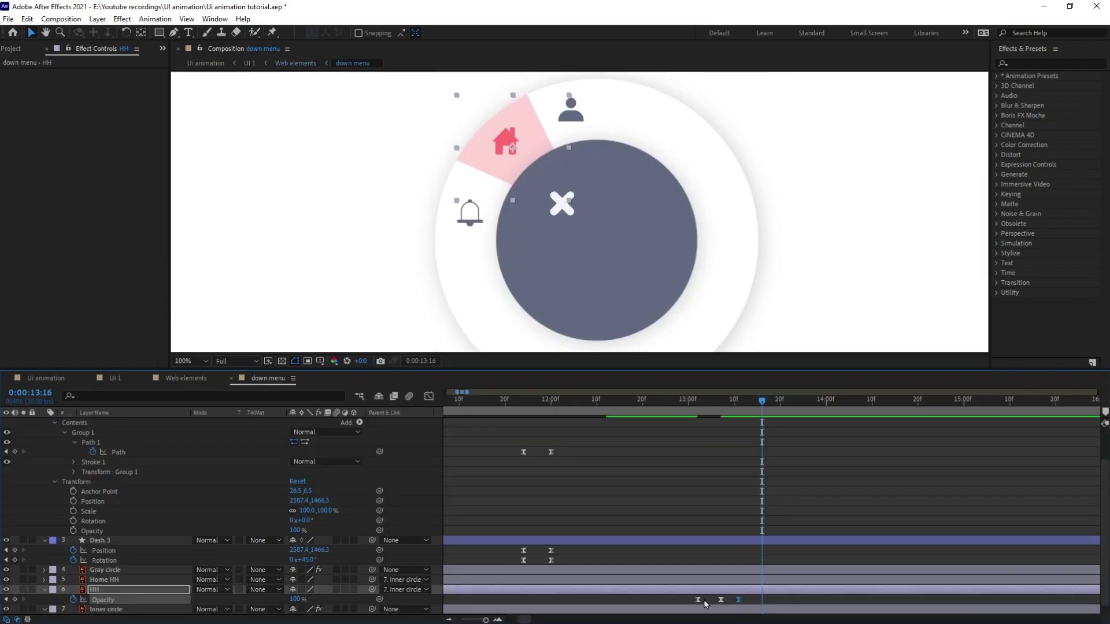
key("ctrl+v")
left_click_drag(774, 604, 673, 611)
left_click(680, 400)
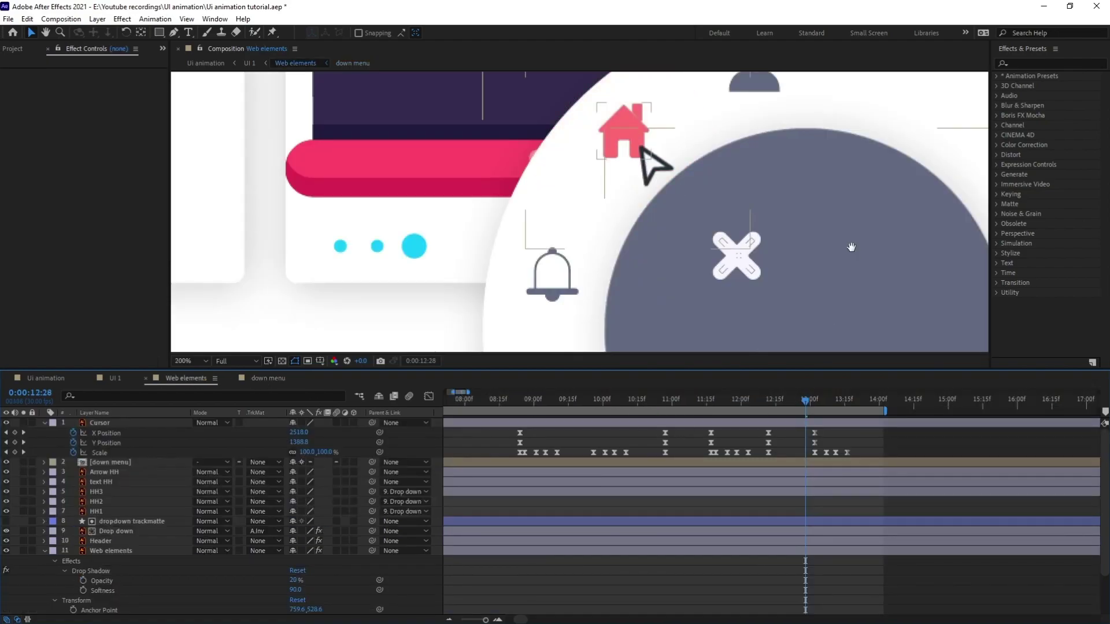
- In Web elements, extend the work area's end to about 0:00:18:15
scroll(842, 282, "down", 2)
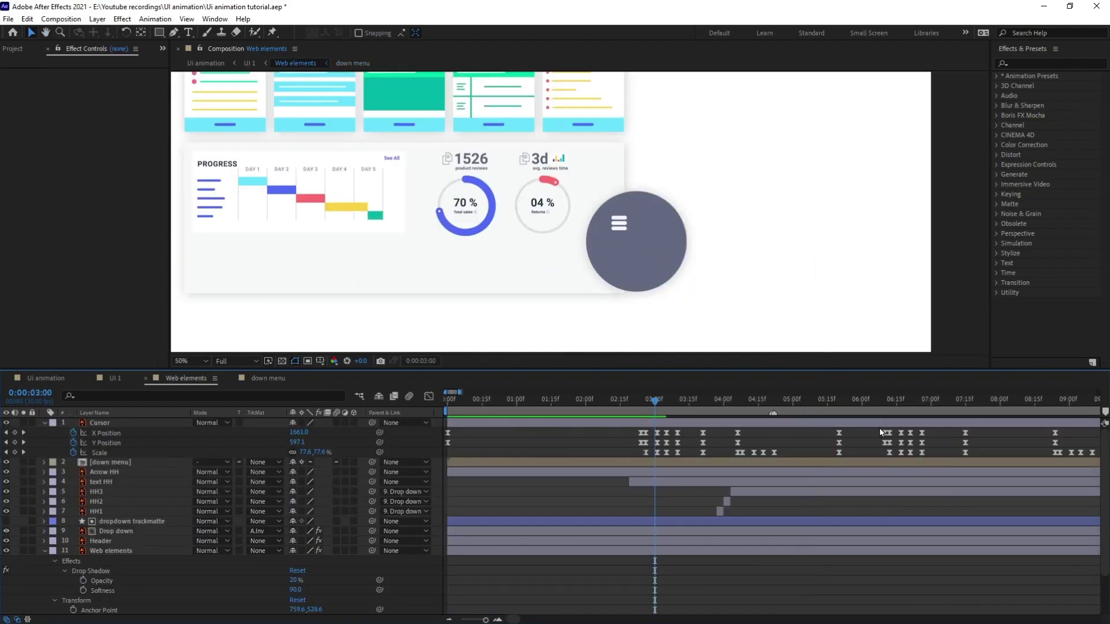
left_click(735, 405)
left_click_drag(735, 404, 868, 410)
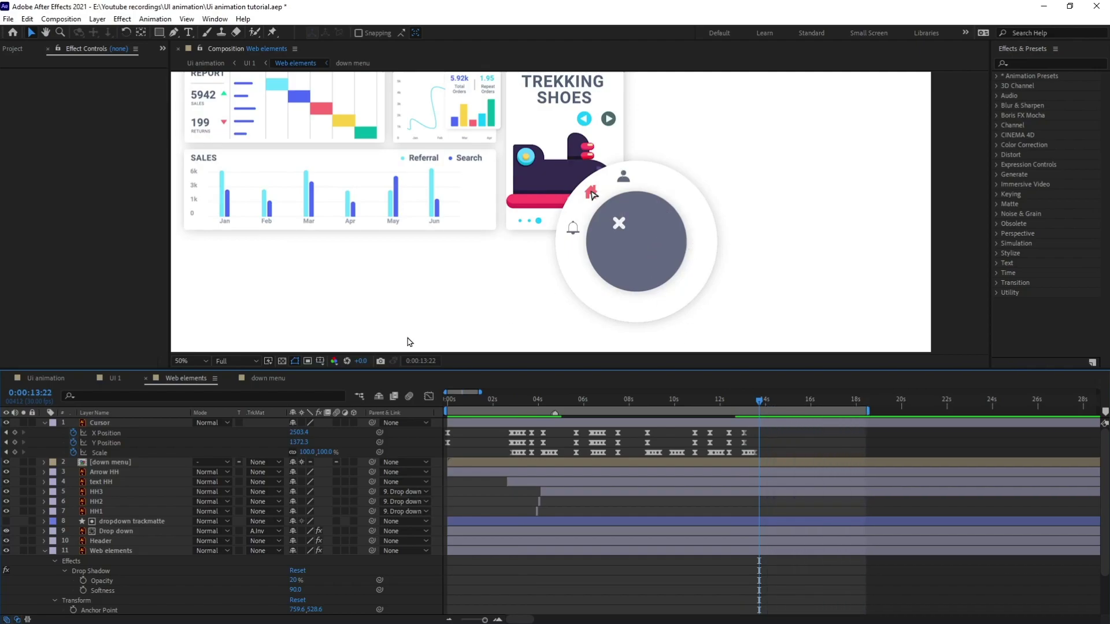
- In down menu, copy the Inner circle's three Scale keyframes and paste them at 0:00:13:07
left_click(268, 378)
scroll(669, 479, "down", 2)
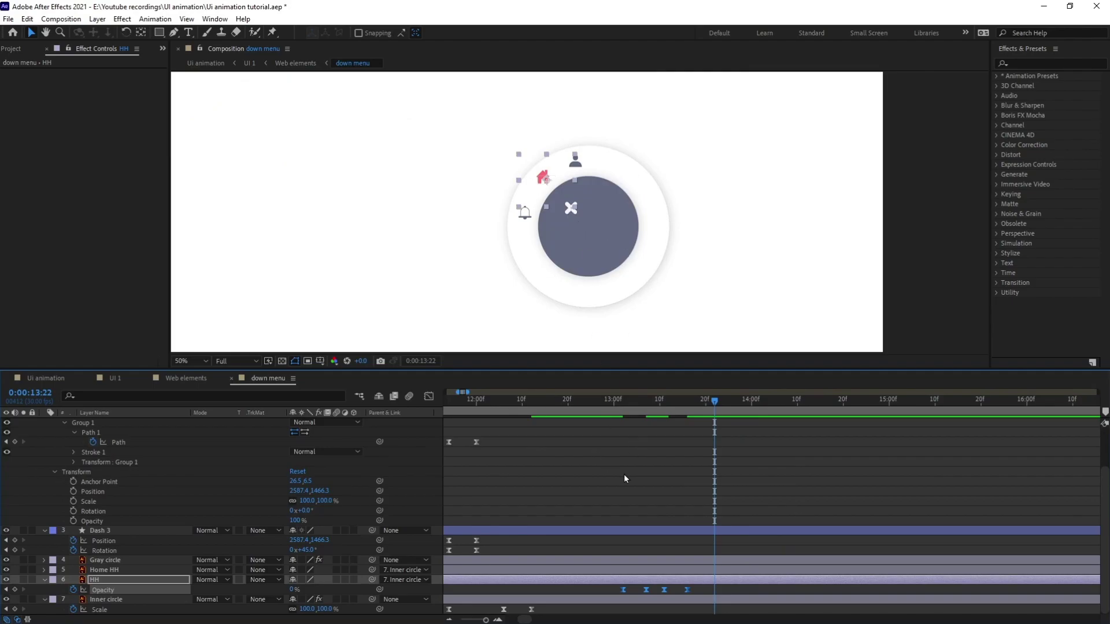
key("j")
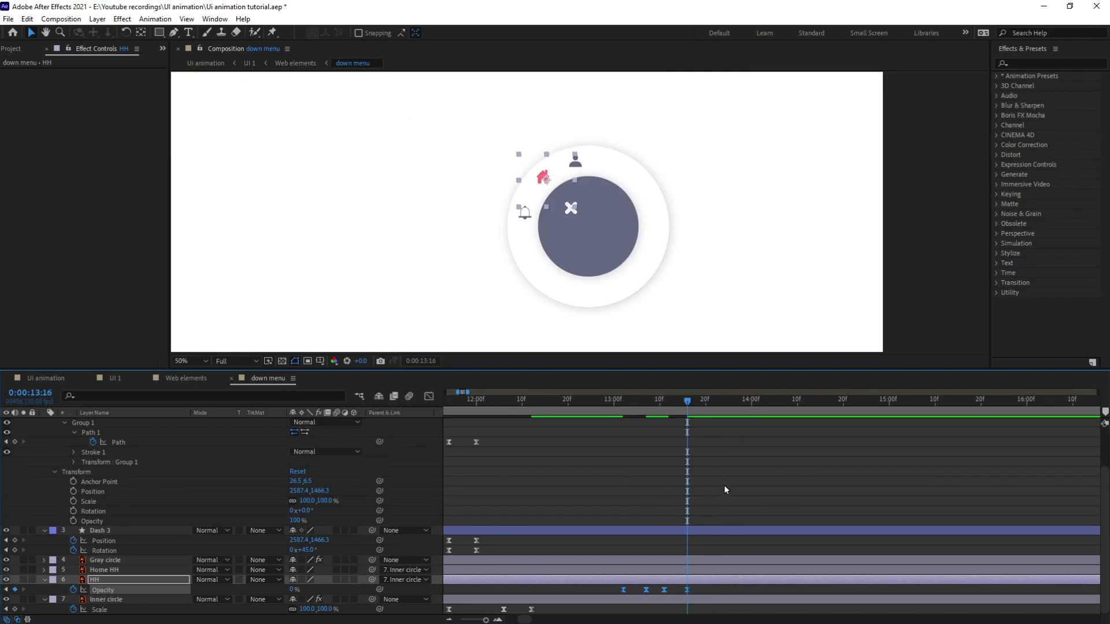
left_click(183, 380)
left_click_drag(687, 402, 746, 402)
scroll(626, 431, "down", 7)
scroll(619, 434, "up", 5)
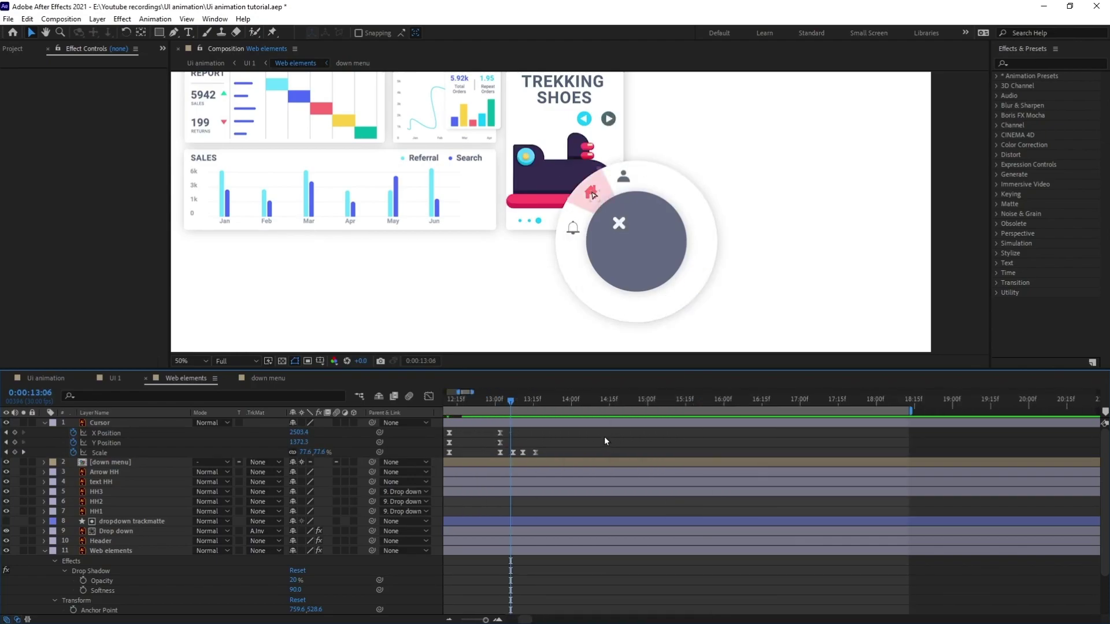
left_click(283, 378)
scroll(552, 607, "down", 2)
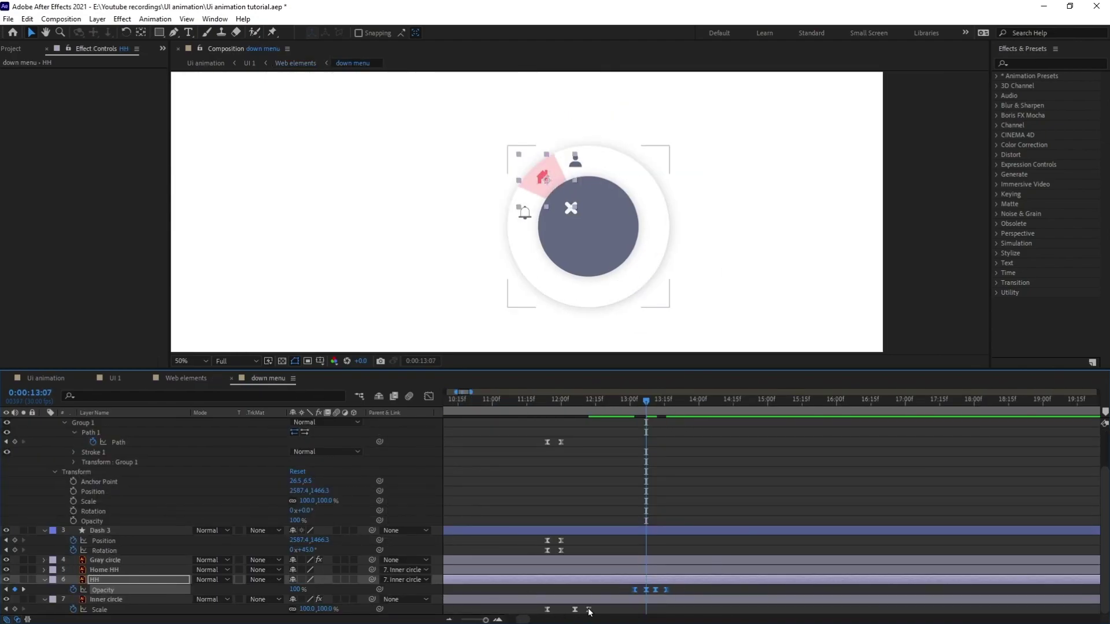
left_click(547, 600)
key("ctrl+v")
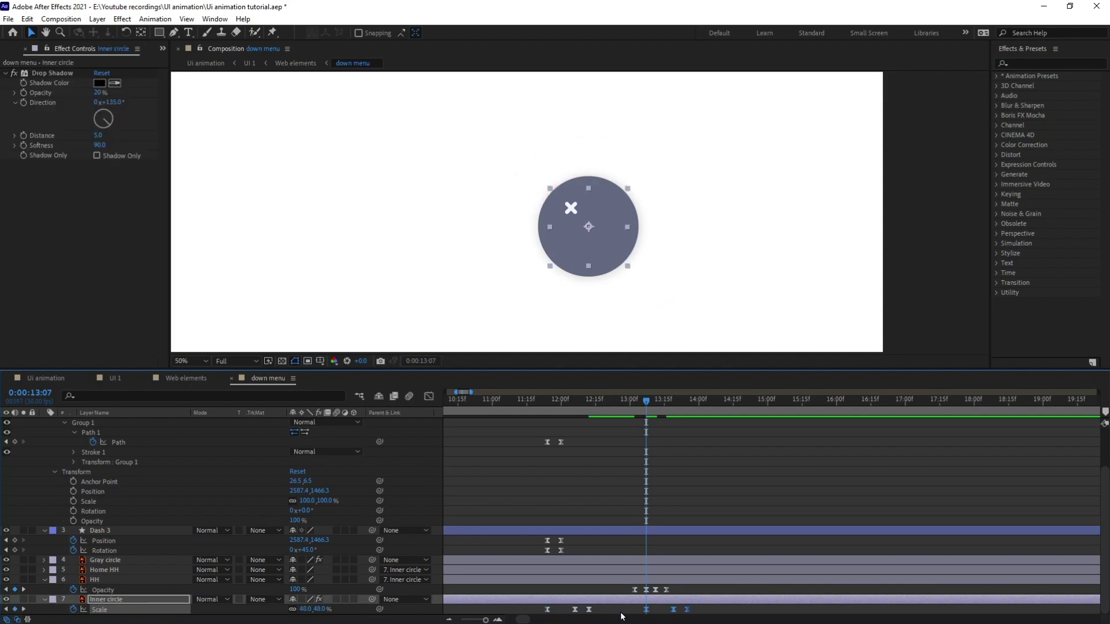
- Time-reverse the Inner circle's pasted Scale keyframes and preview the menu closing
right_click(646, 610)
mouse_move(732, 601)
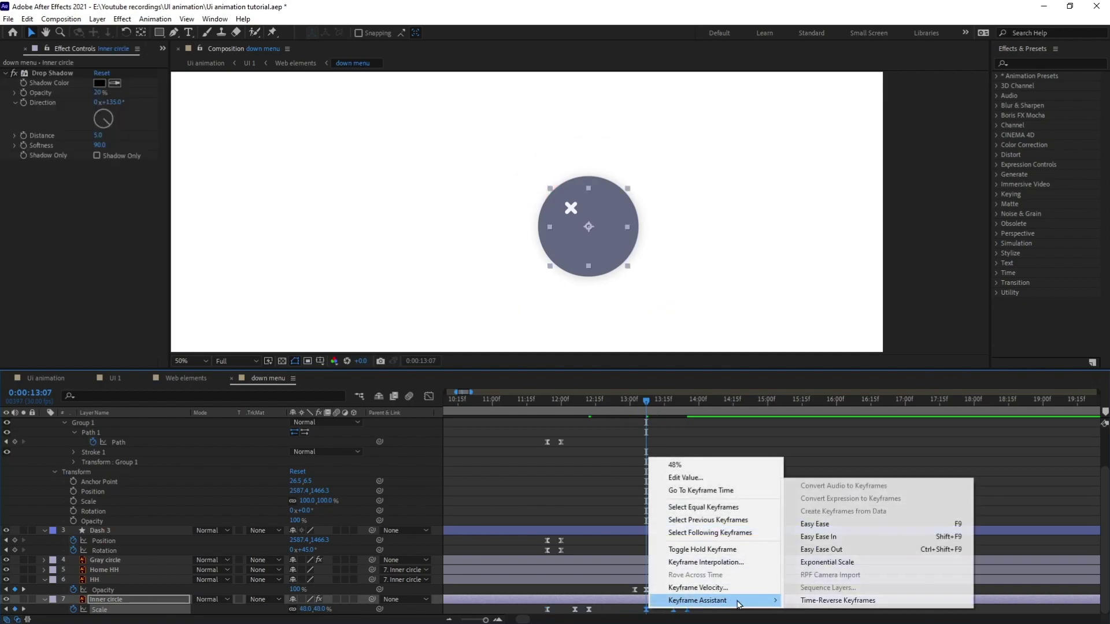
left_click(800, 600)
left_click(731, 541)
key("space")
key("space")
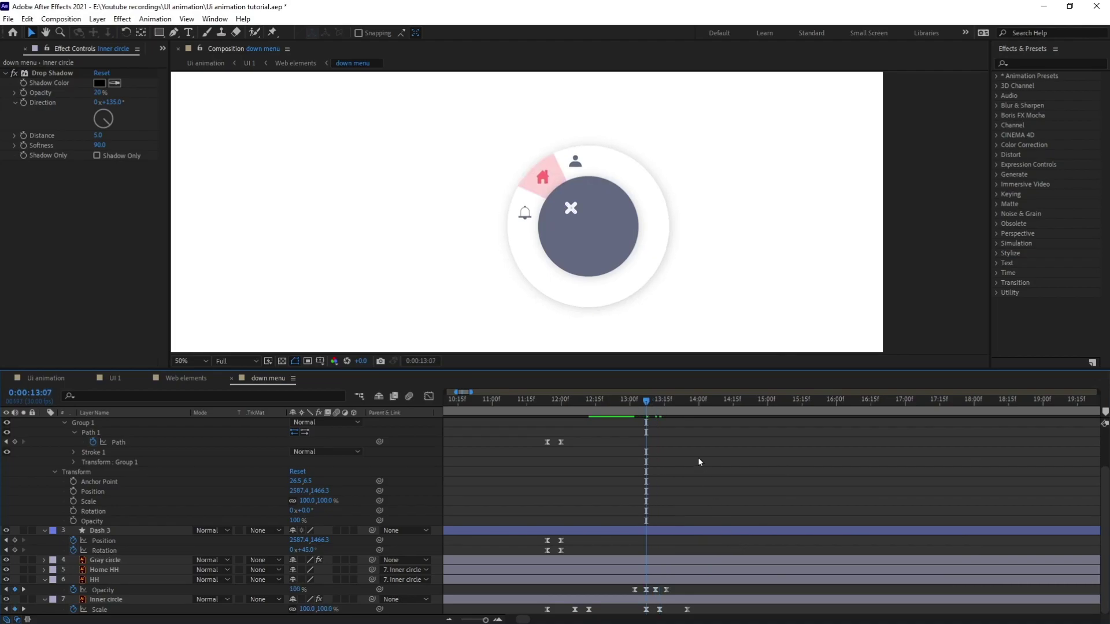
- Copy the Position and Rotation keyframes of Dash 1 and Dash 3 and the Path keyframes of Dash 2 to 0:00:13:07
scroll(583, 457, "up", 2)
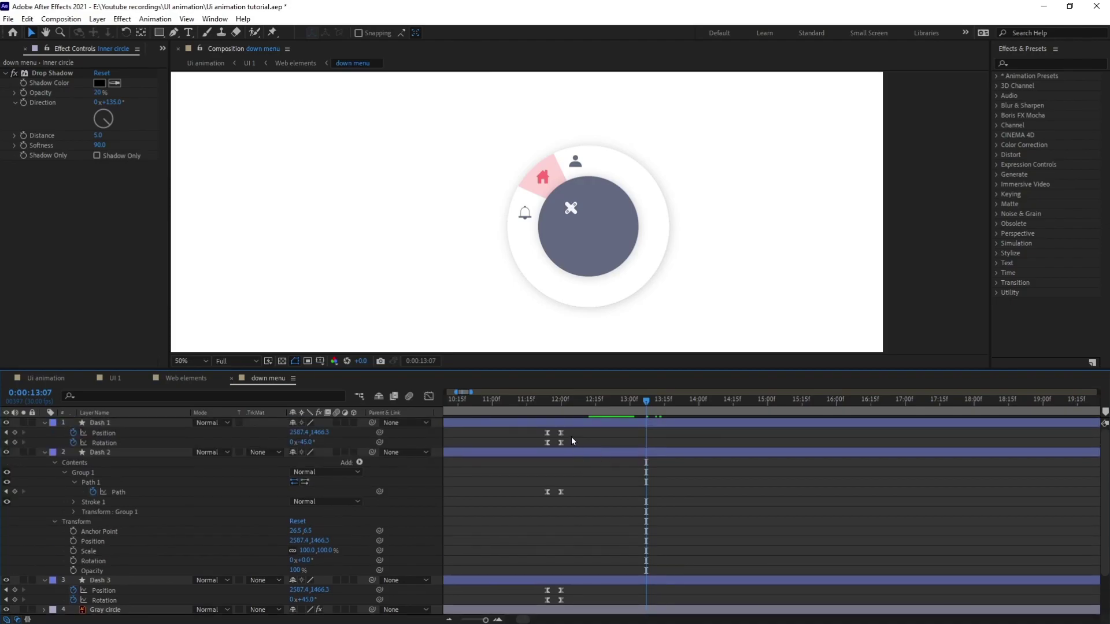
left_click_drag(571, 435, 543, 446)
key("ctrl+c")
key("ctrl+v")
left_click_drag(572, 486, 536, 502)
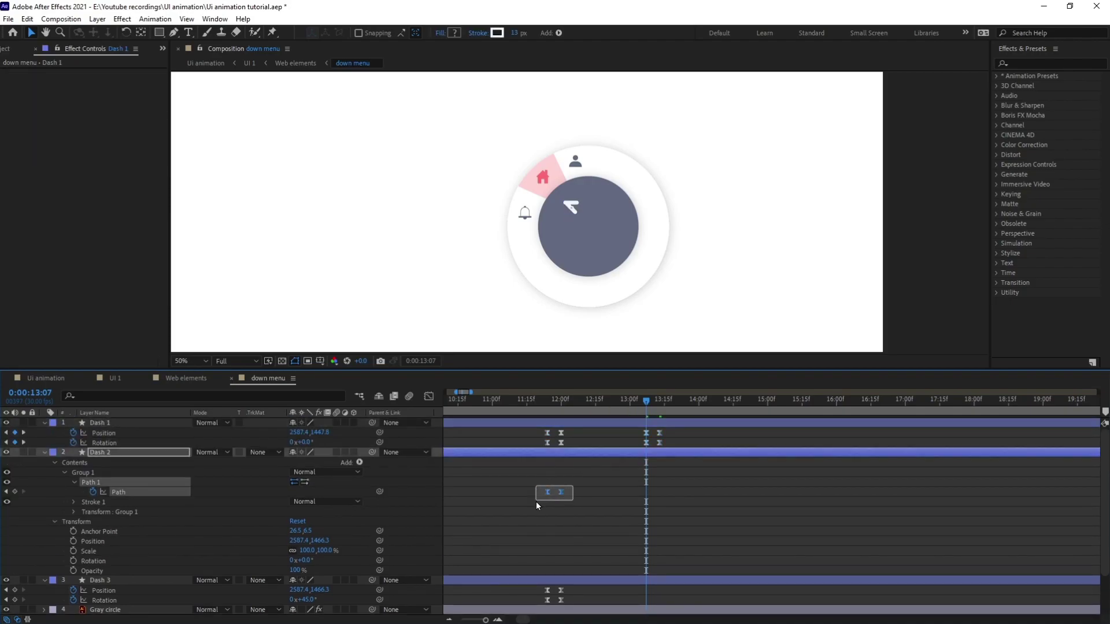
left_click_drag(573, 591, 543, 599)
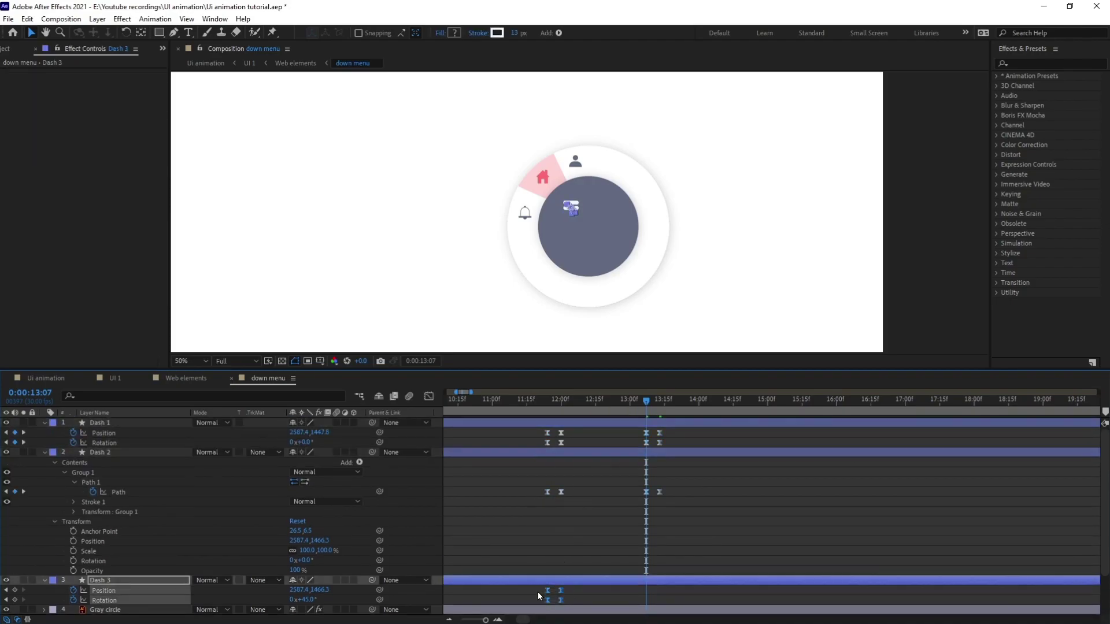
- Time-reverse the pasted keyframes of all three Dash layers and preview the icon's change
left_click_drag(669, 431, 636, 602)
right_click(647, 601)
mouse_move(702, 590)
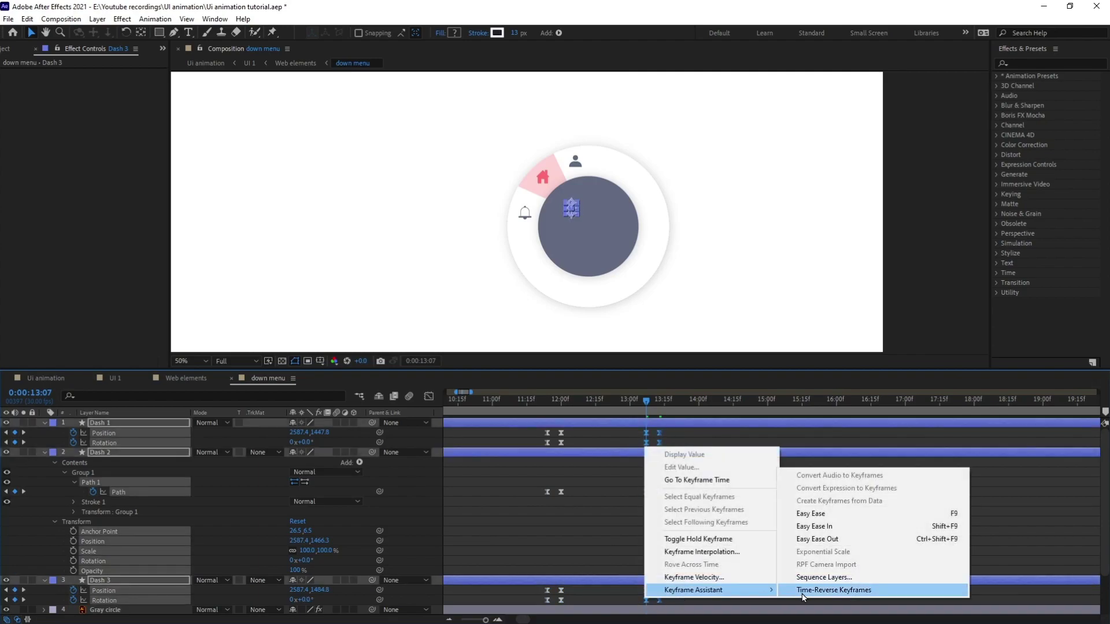
left_click(833, 589)
left_click(728, 509)
left_click(624, 400)
key("space")
left_click(645, 401)
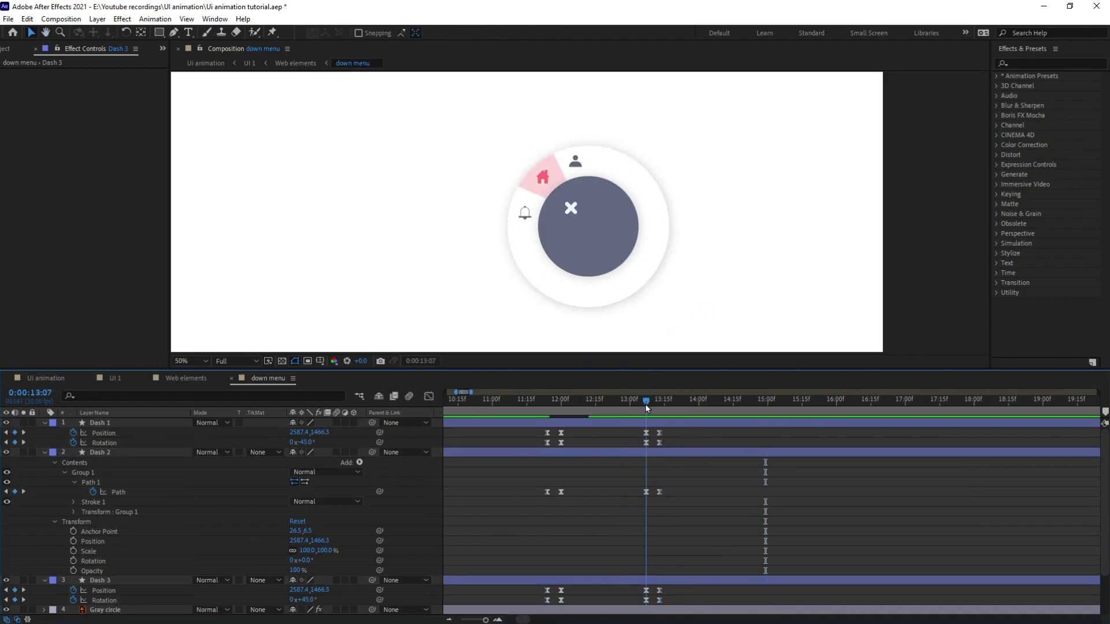
- In the Web elements composition, copy the Position and Opacity keyframes of the Web elements and UI 2 layers to 0:00:13:07
left_click(166, 378)
scroll(554, 509, "down", 2)
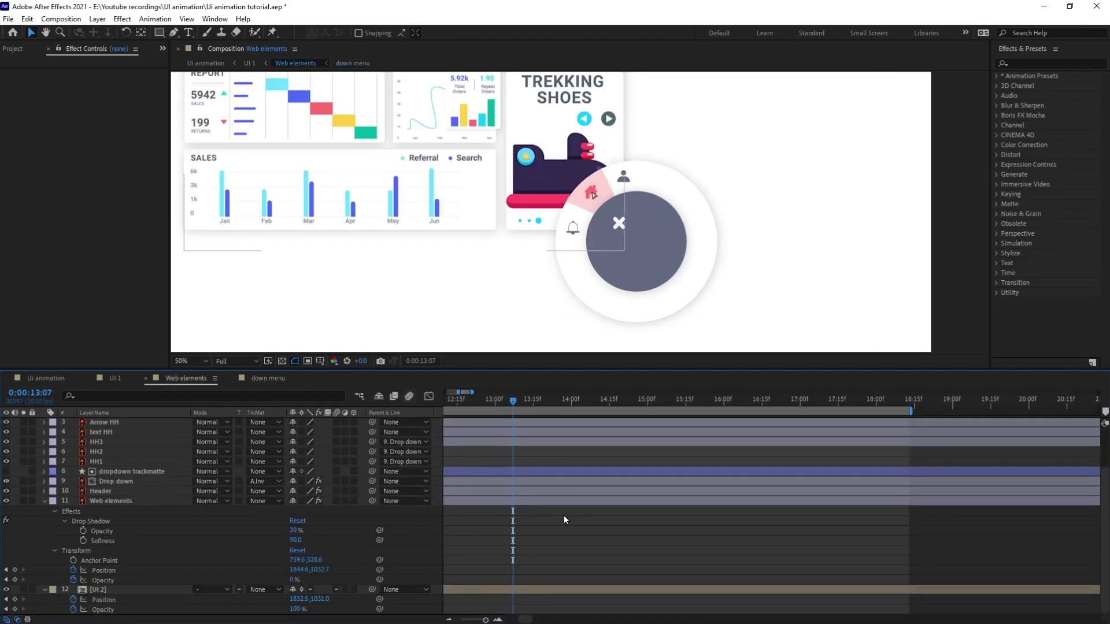
scroll(567, 522, "down", 6)
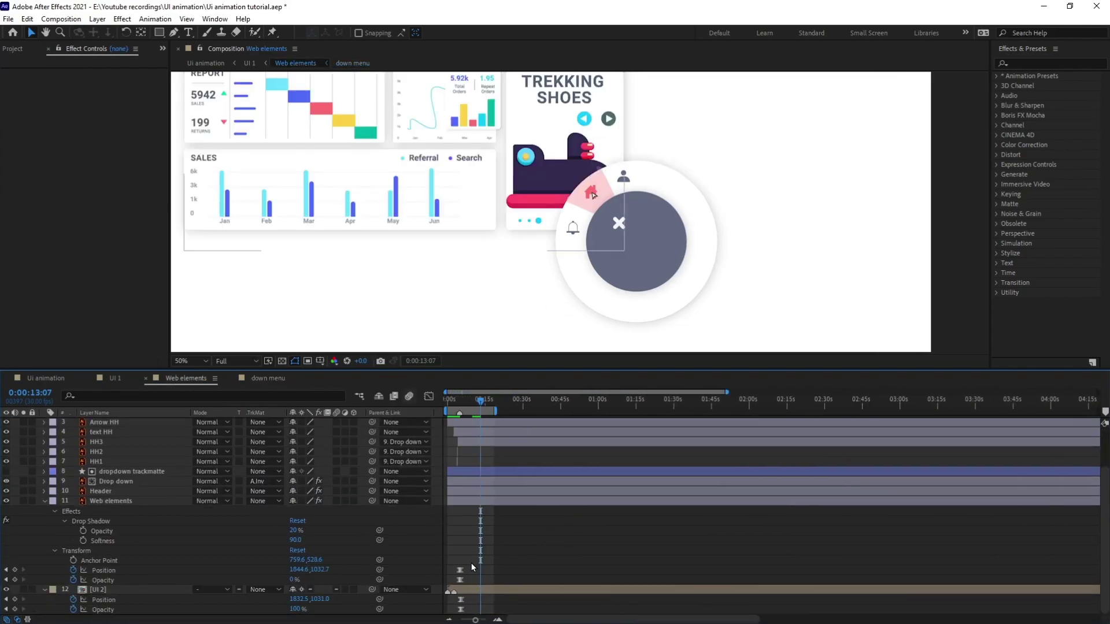
left_click_drag(471, 567, 456, 592)
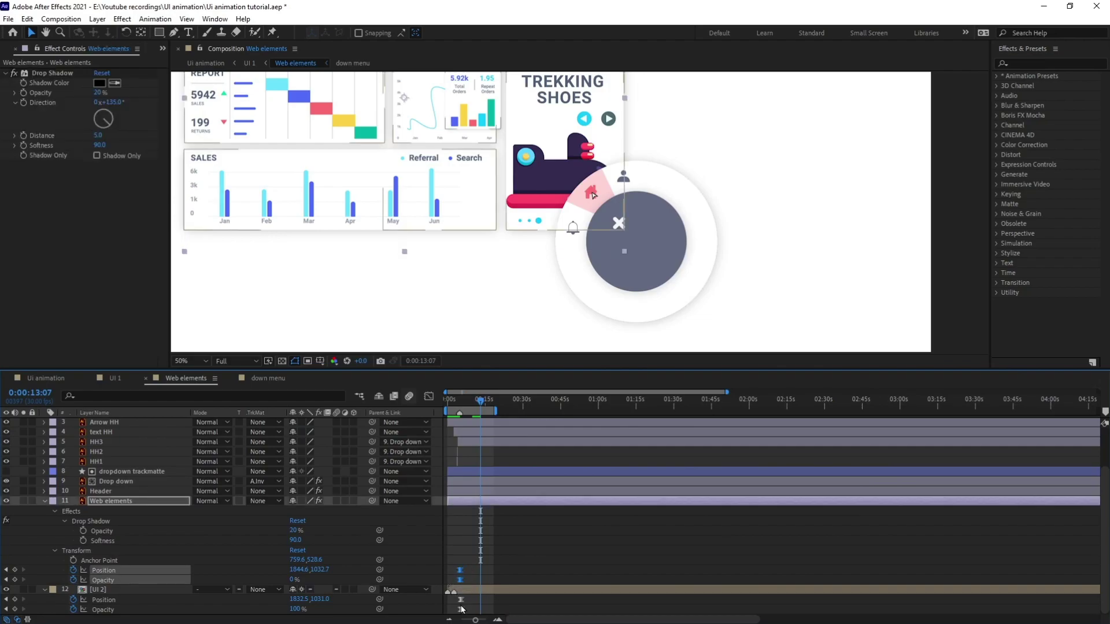
key("ctrl+v")
left_click_drag(469, 599, 457, 614)
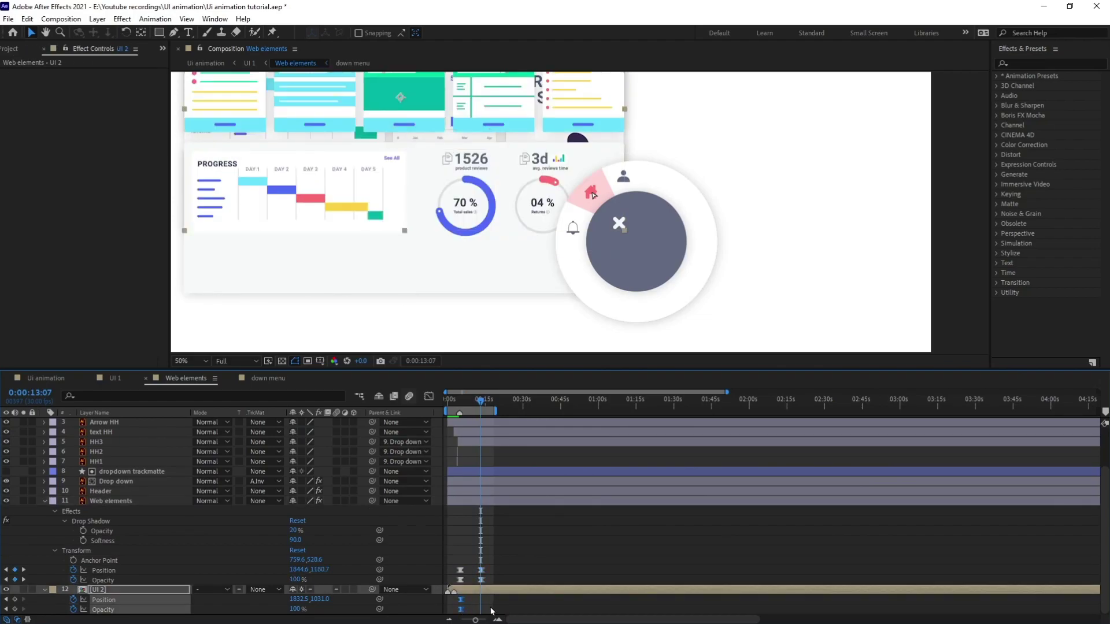
key("ctrl+v")
- Time-reverse the pasted Position and Opacity keyframes of the Web elements and UI 2 layers
left_click_drag(493, 563, 475, 617)
right_click(482, 609)
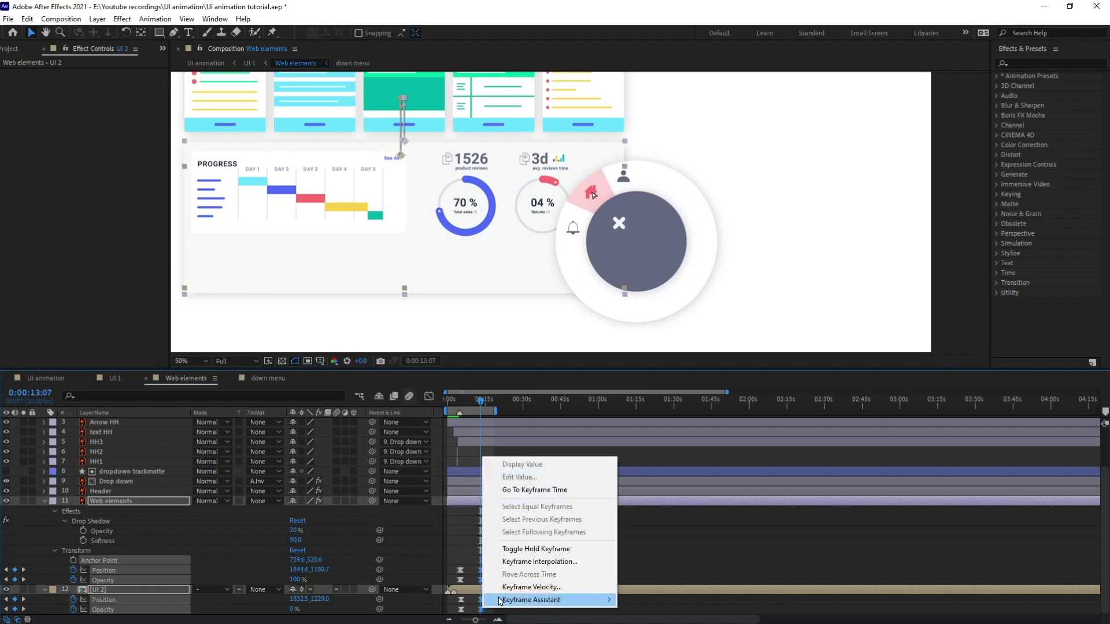
mouse_move(496, 603)
left_click(645, 601)
key("equal")
key("equal")
key("equal")
key("equal")
key("equal")
left_click(579, 536)
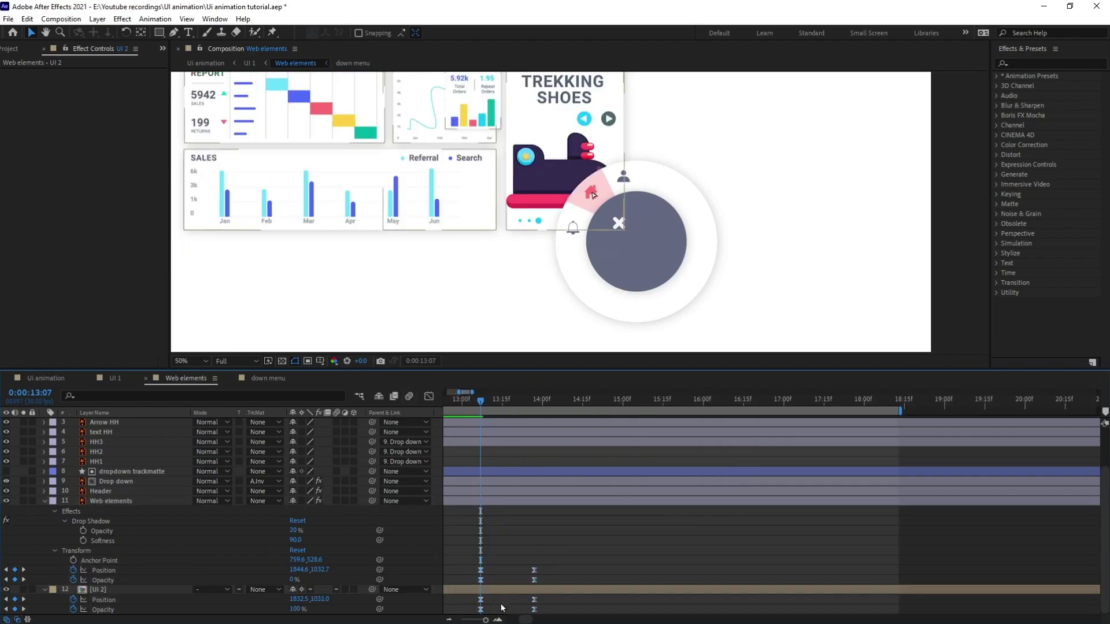
- Shift the Web elements layer's reversed Position and Opacity keyframes about 11 frames later and preview the page transition
left_click_drag(547, 564, 493, 583)
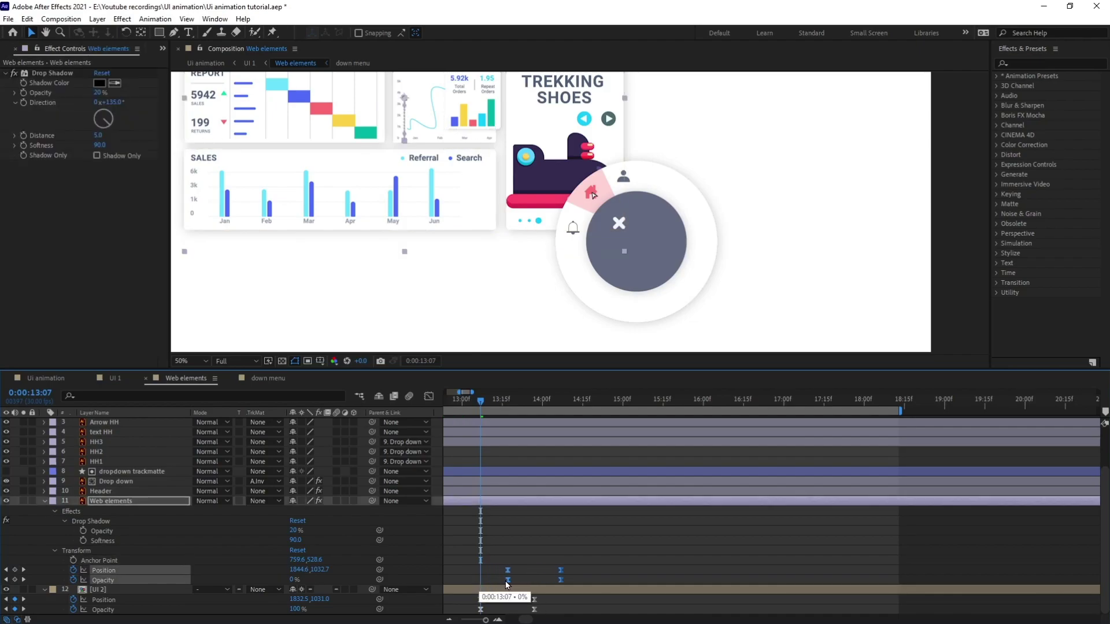
scroll(556, 270, "down", 4)
key("space")
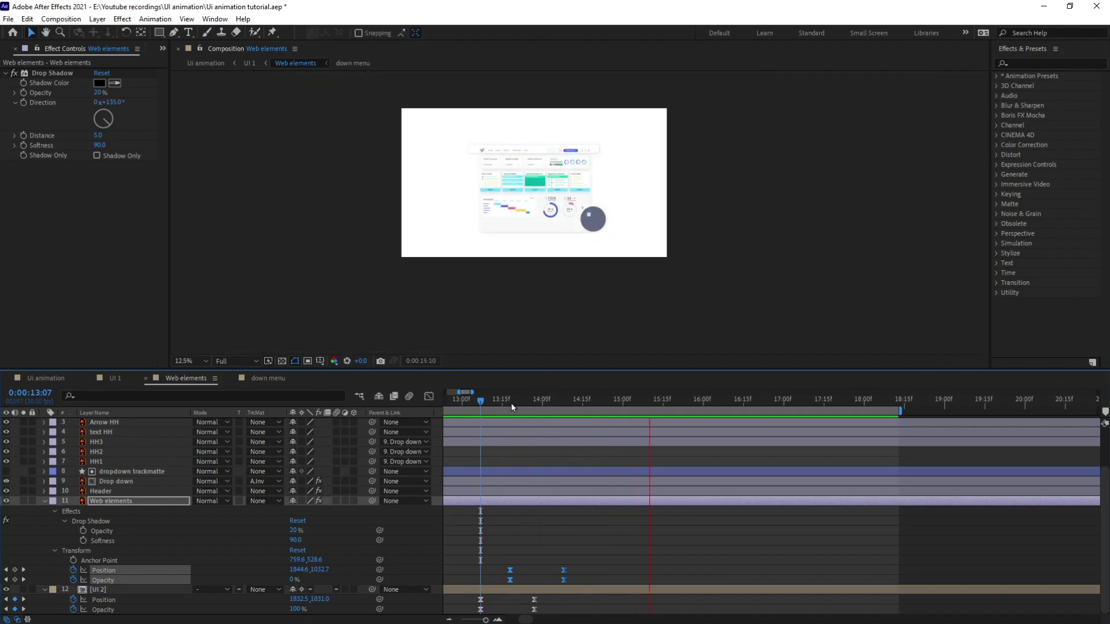
- Return the Web elements composition to 0:00:00:00 and go up through UI 1 to the Ui animation composition
left_click_drag(351, 411, 352, 411)
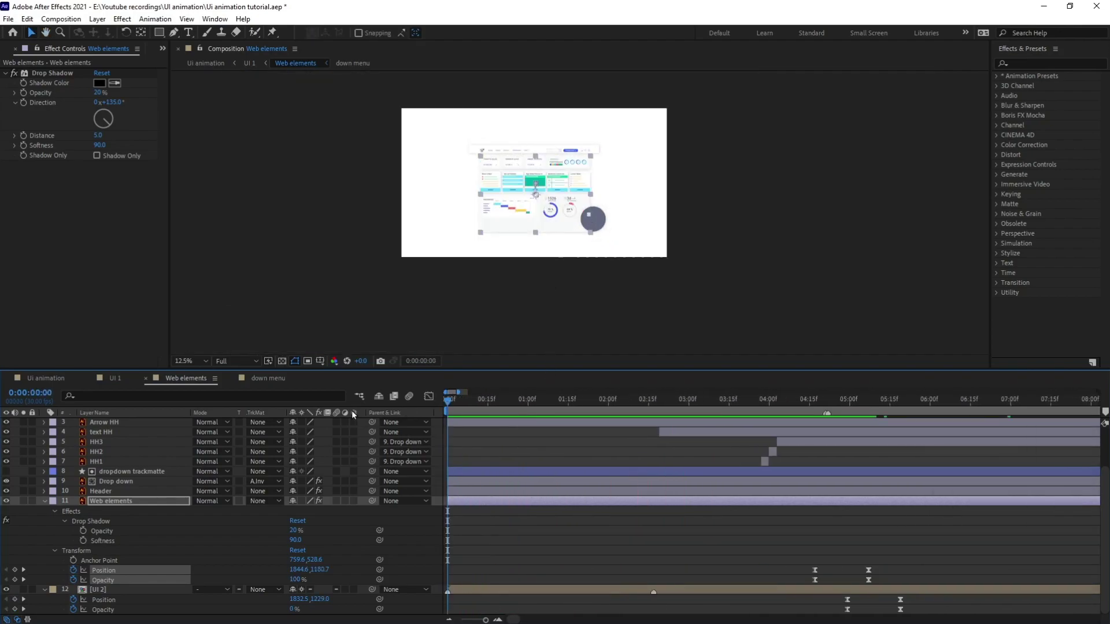
scroll(568, 132, "up", 1)
left_click_drag(568, 132, 580, 196)
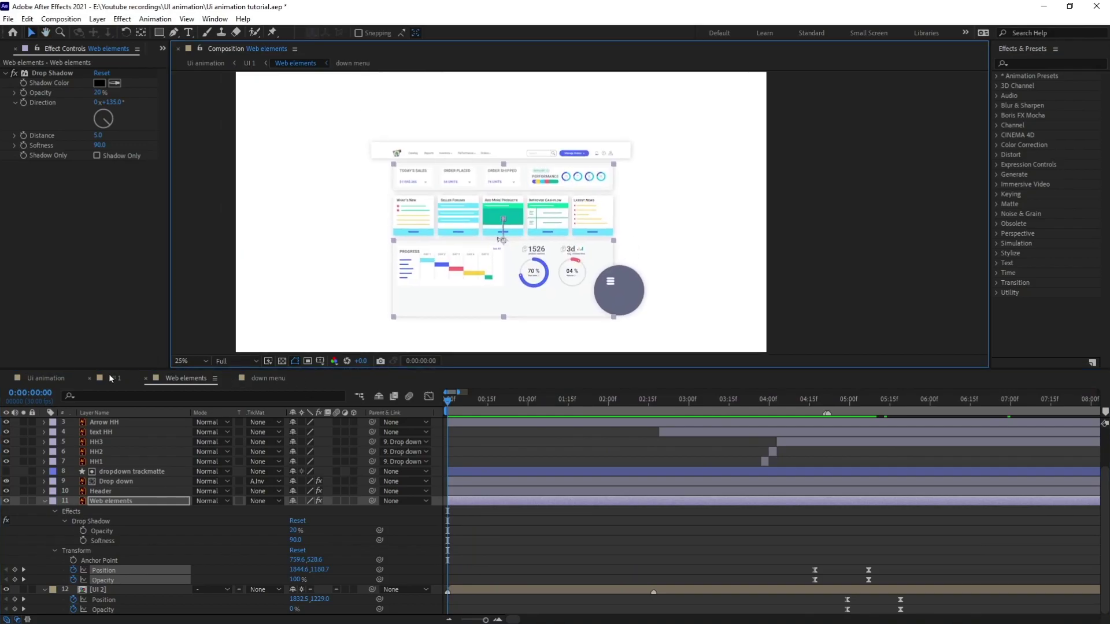
left_click(115, 378)
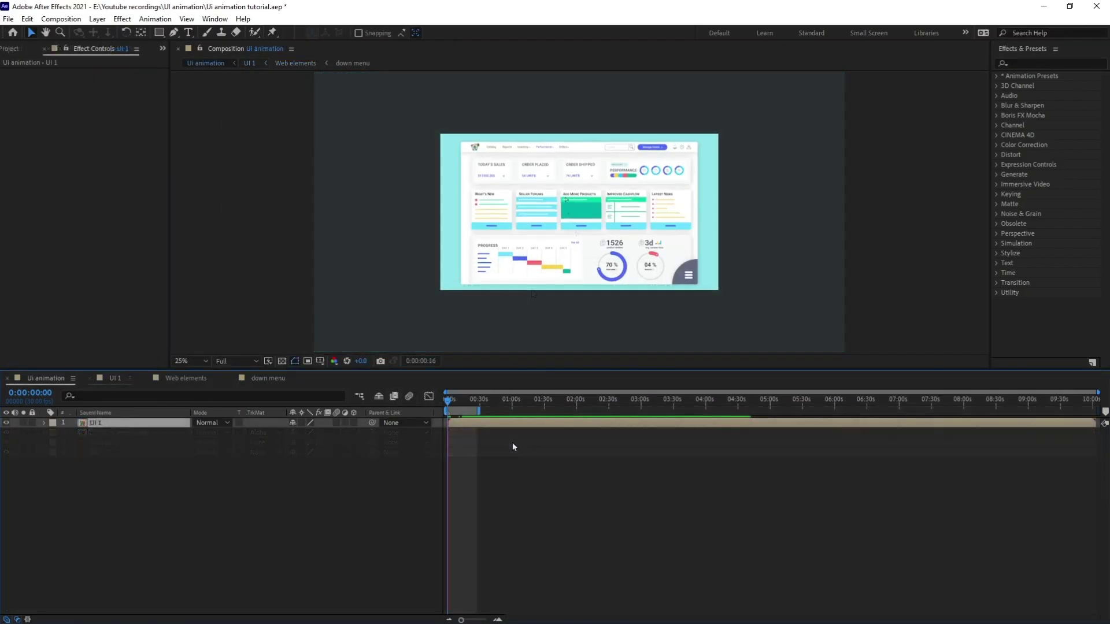